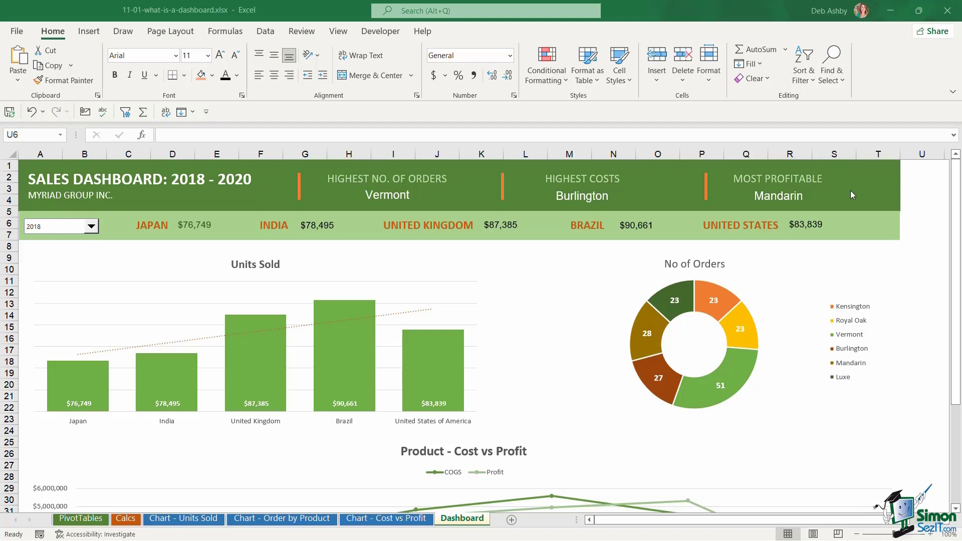
# - Look over the sales dashboard, including the Units Sold, No of Orders and Product - Cost vs Profit charts
pyautogui.click(933, 211)
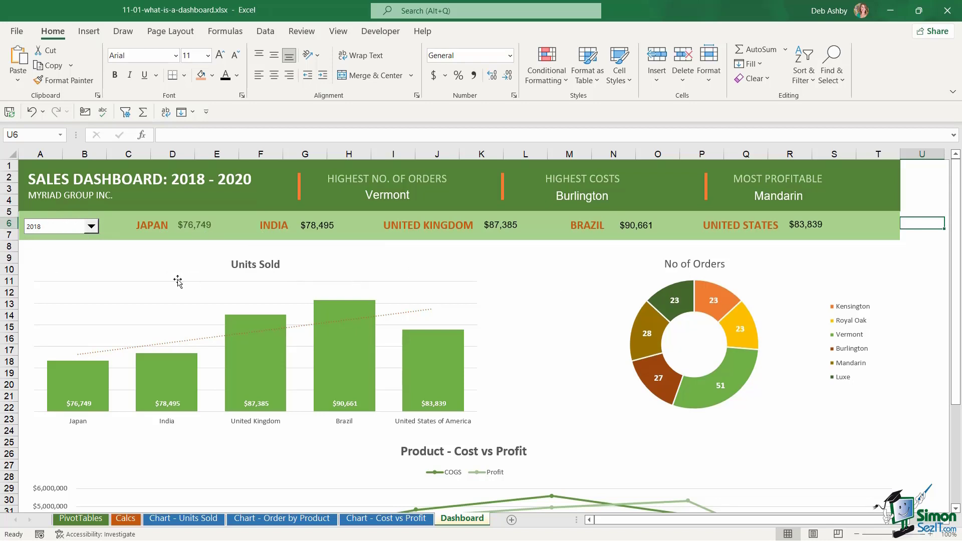
pyautogui.scroll(-1, 186, 290)
pyautogui.scroll(-1, 216, 307)
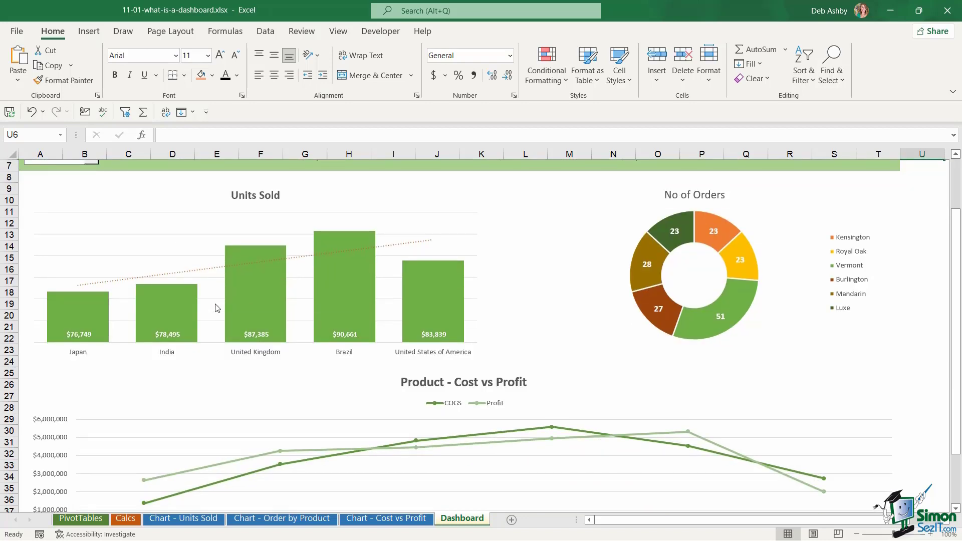
pyautogui.scroll(1, 216, 300)
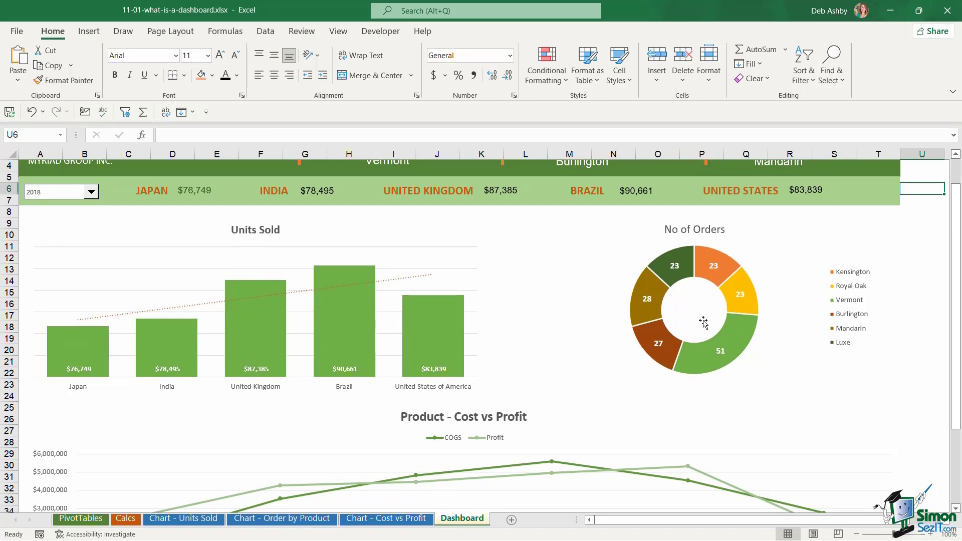
pyautogui.scroll(-5, 702, 321)
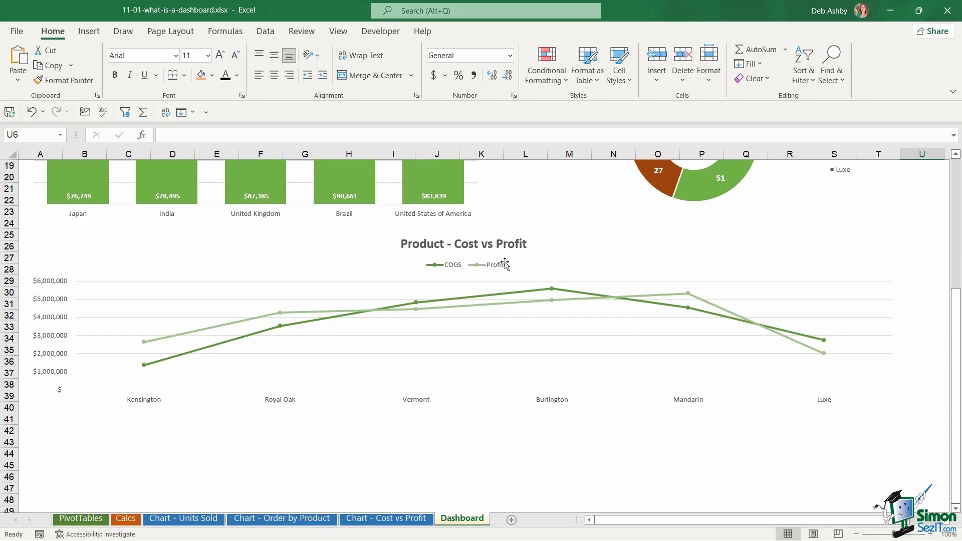
pyautogui.scroll(6, 559, 275)
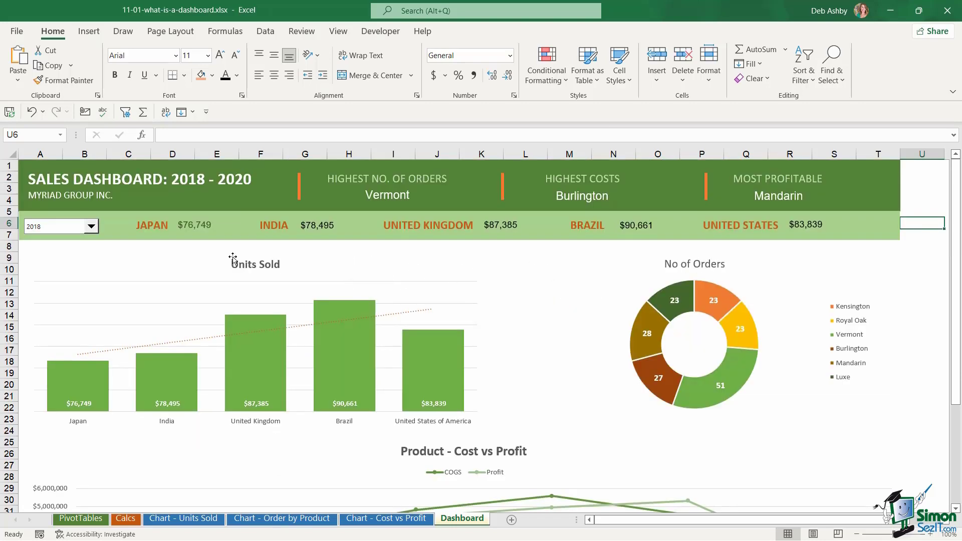
# - Set the dashboard's year selector to 2019
pyautogui.click(91, 228)
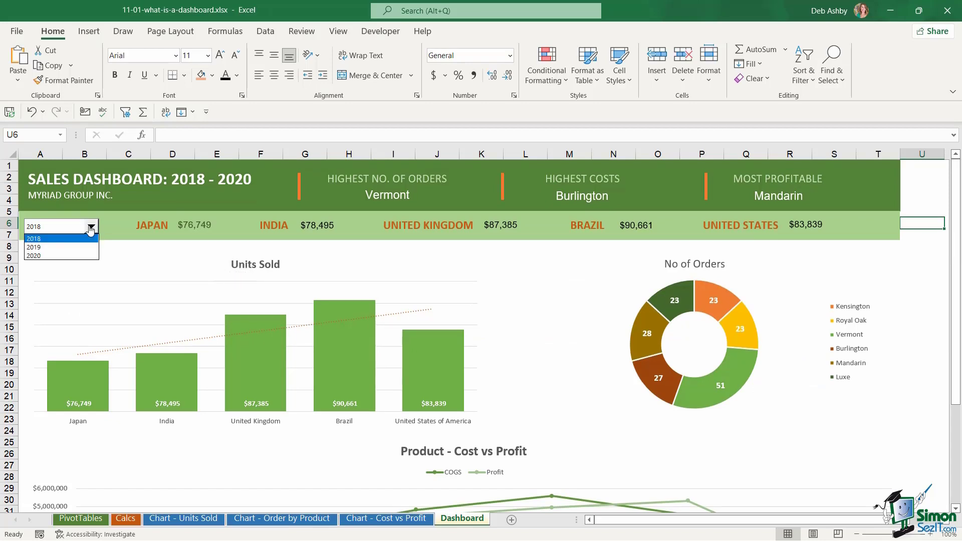
pyautogui.click(61, 248)
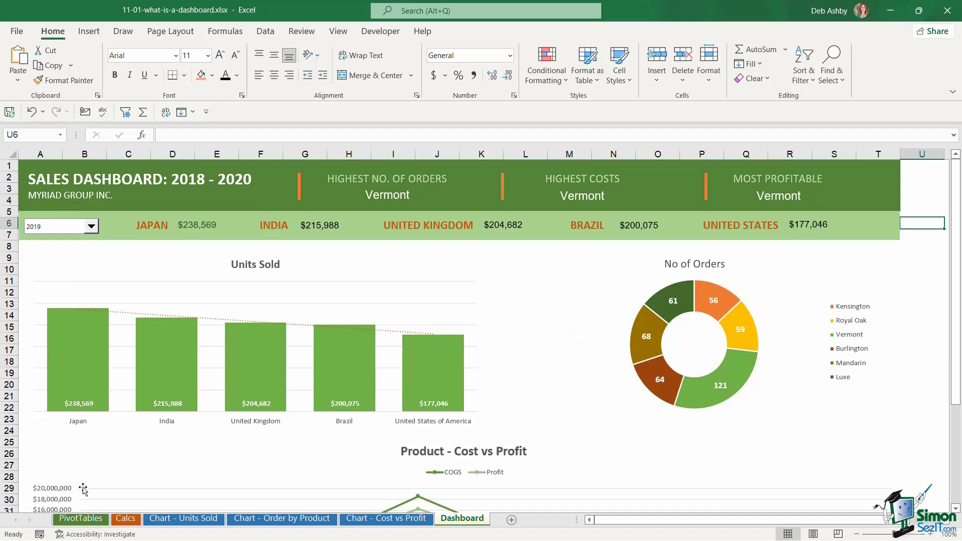
# - Examine the source data table on the PivotTables sheet, including the Sale Price and Gross Sales columns
pyautogui.click(83, 520)
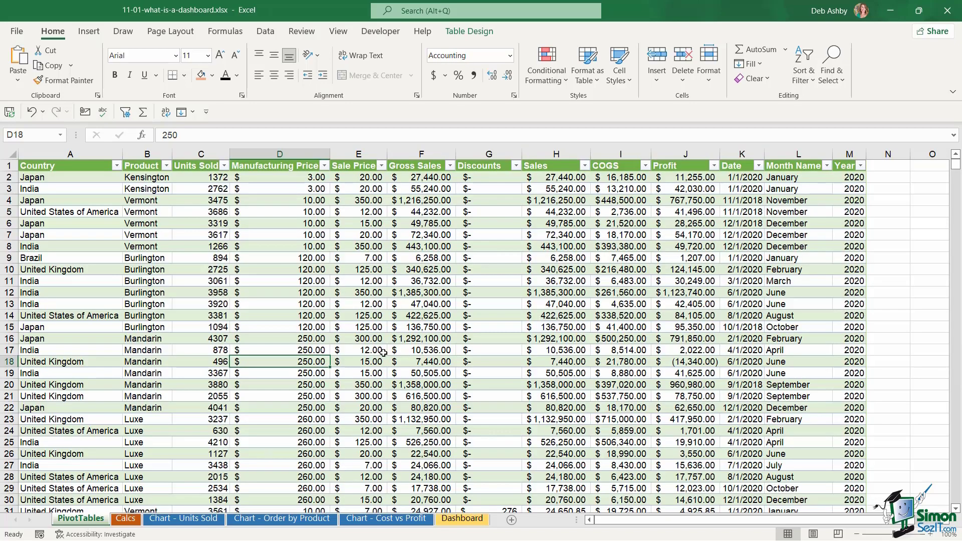
pyautogui.click(384, 285)
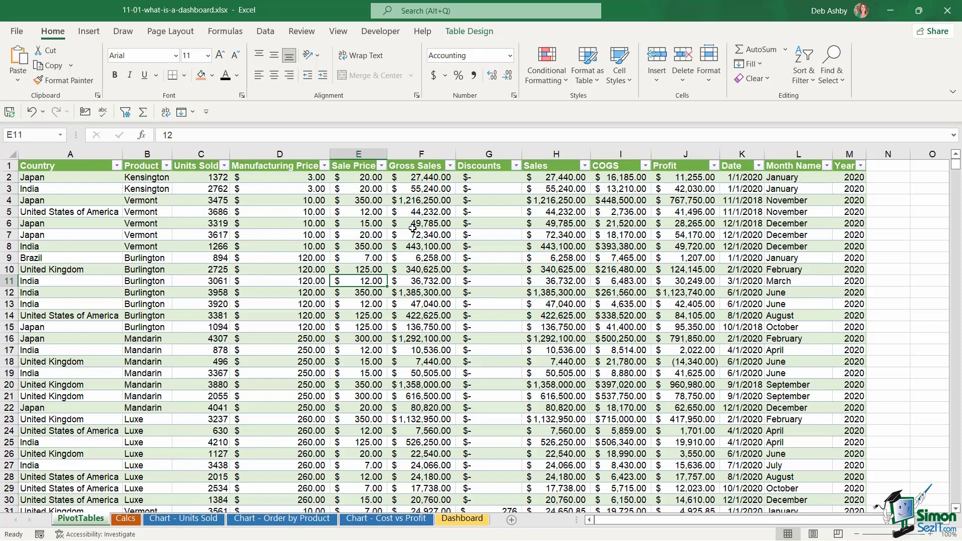
pyautogui.click(412, 228)
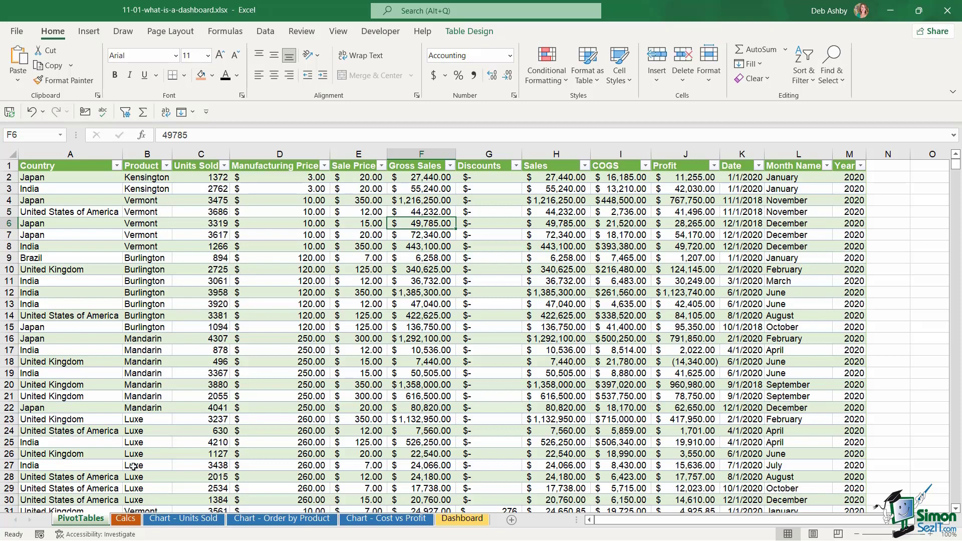
# - Review the Combo Box, Column Chart, Other Charts and Headings calculation blocks on the Calcs sheet, including the highest costs formula
pyautogui.click(126, 519)
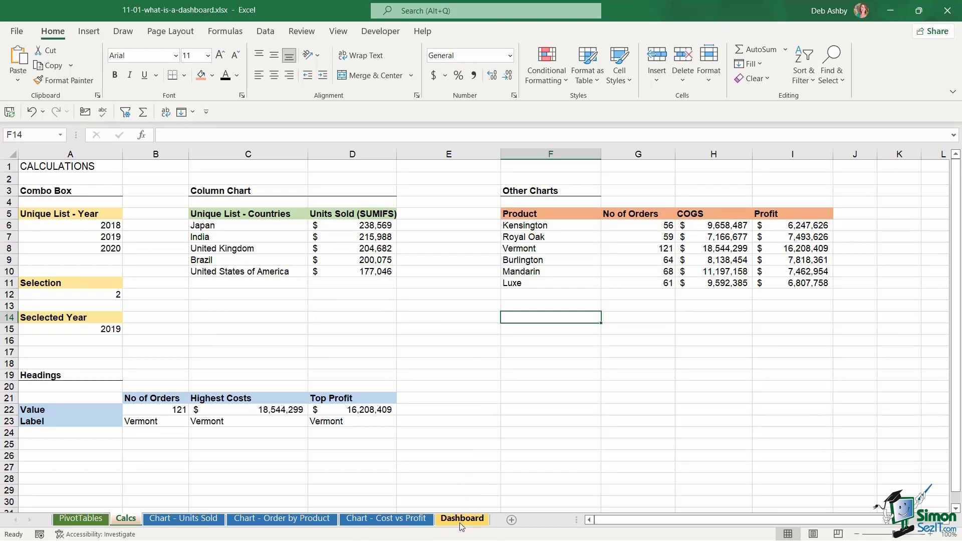
pyautogui.moveTo(69, 193); pyautogui.dragTo(71, 328)
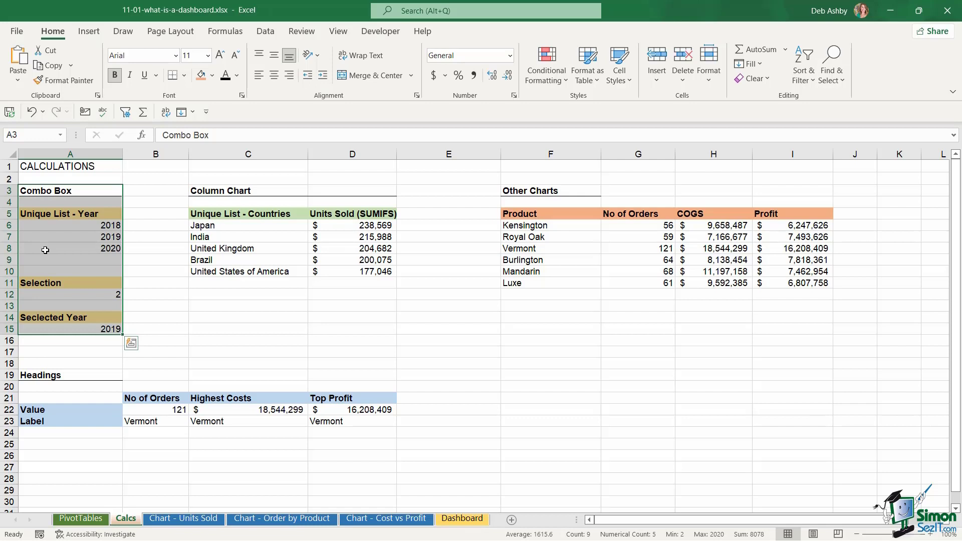
pyautogui.moveTo(200, 193); pyautogui.dragTo(331, 272)
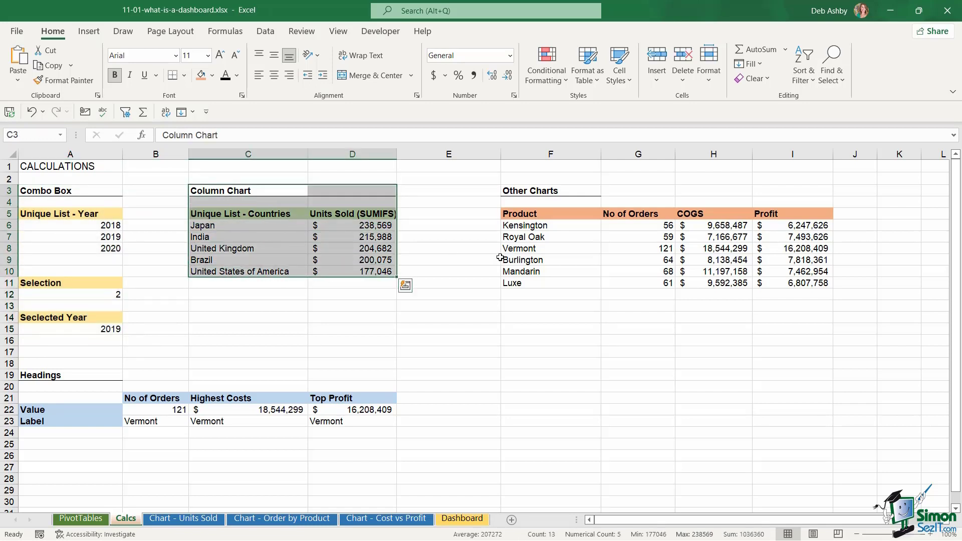
pyautogui.moveTo(529, 190); pyautogui.dragTo(789, 290)
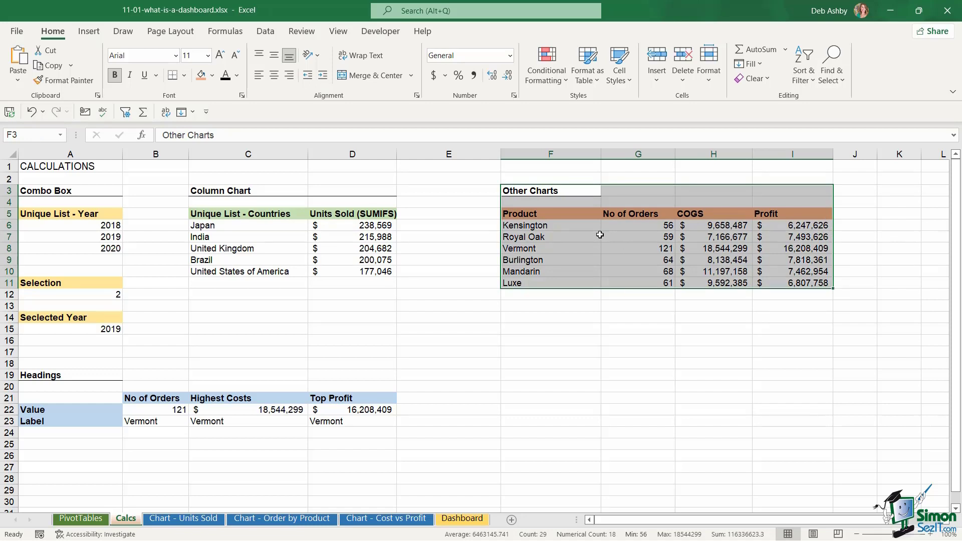
pyautogui.click(31, 375)
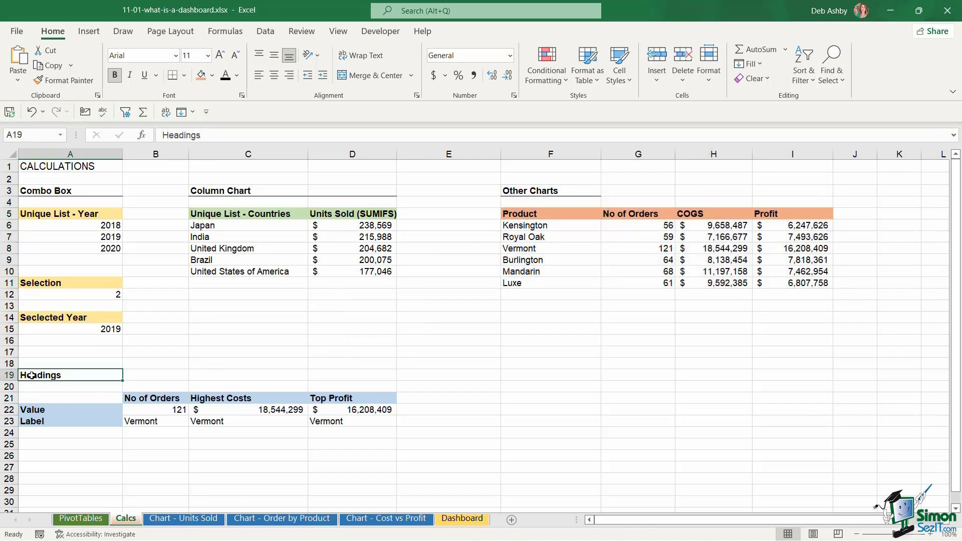
pyautogui.moveTo(32, 375); pyautogui.dragTo(389, 393)
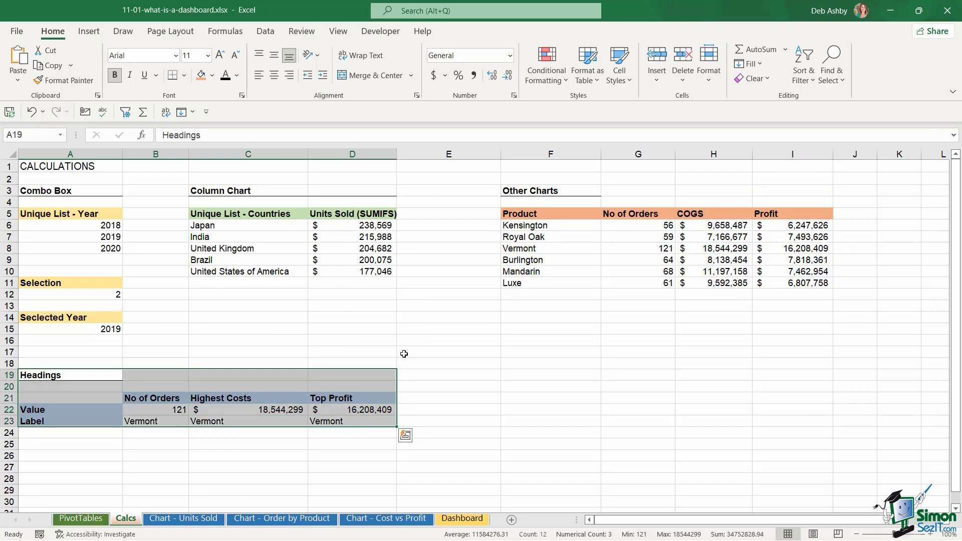
pyautogui.click(267, 409)
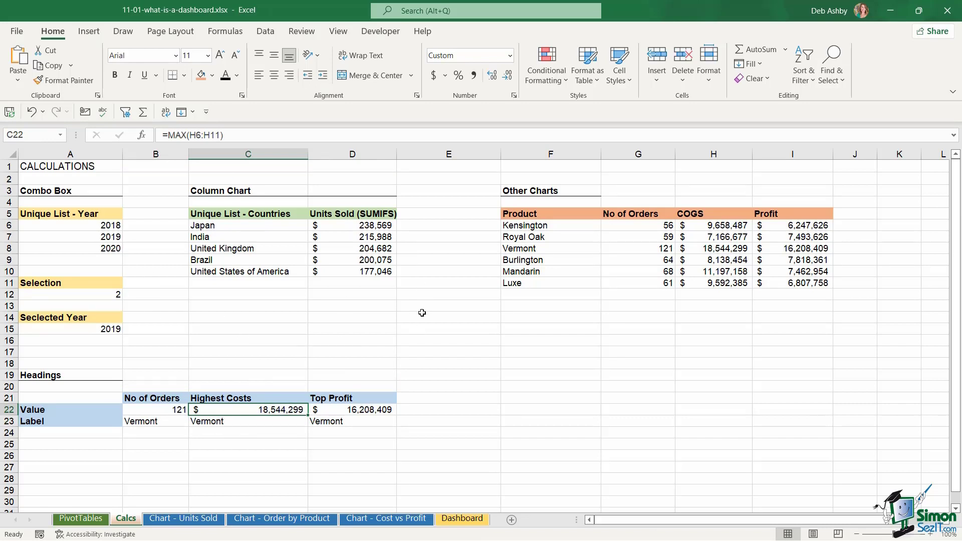
# - Examine the combo box calculations from the unique year list down to the selected year formula in A15
pyautogui.click(119, 237)
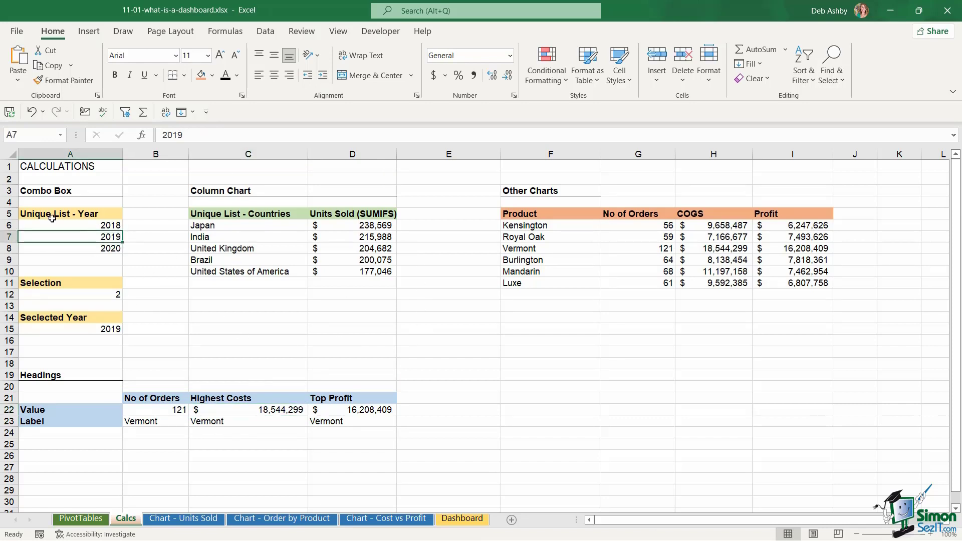
pyautogui.moveTo(57, 211); pyautogui.dragTo(62, 332)
pyautogui.click(226, 328)
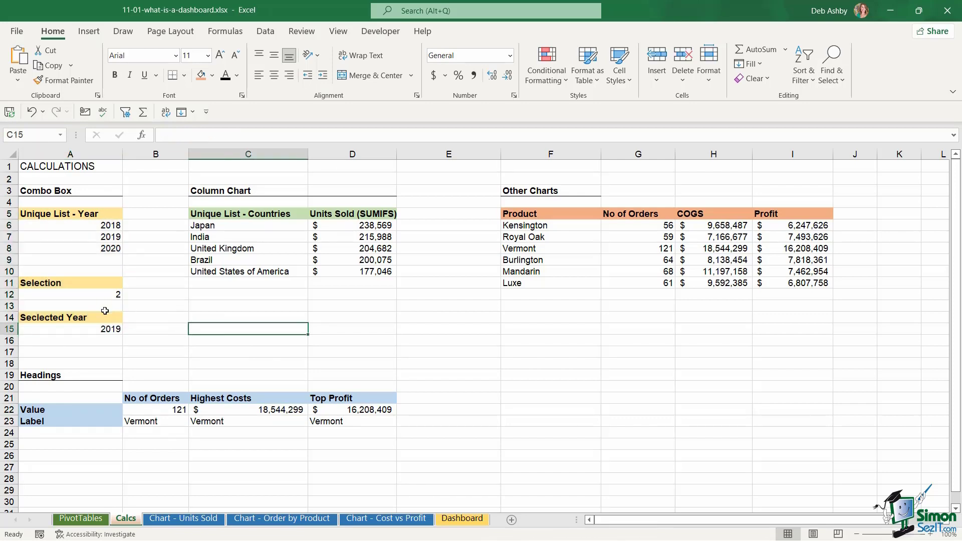
pyautogui.click(95, 331)
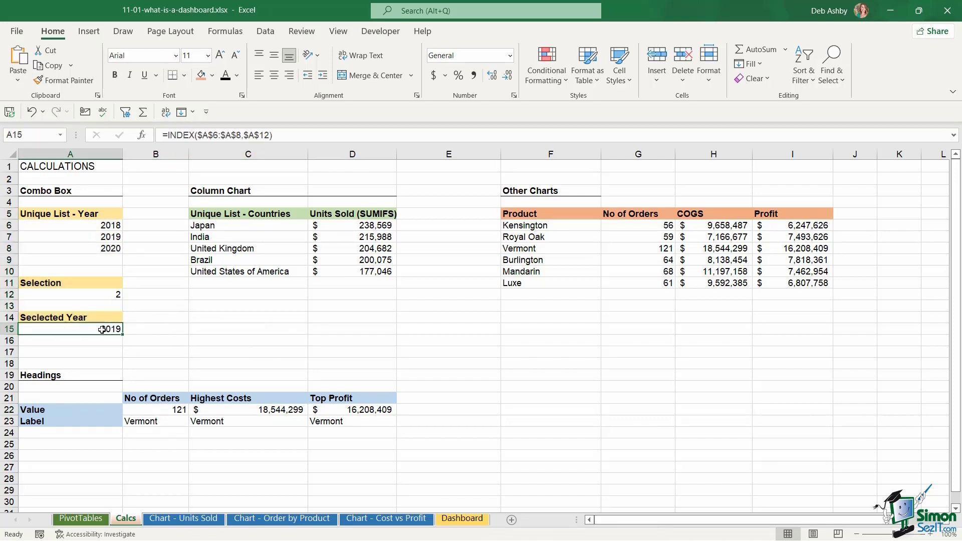
# - Correct the misspelled label in cell A14 to "Selected Year"
pyautogui.doubleClick(33, 317)
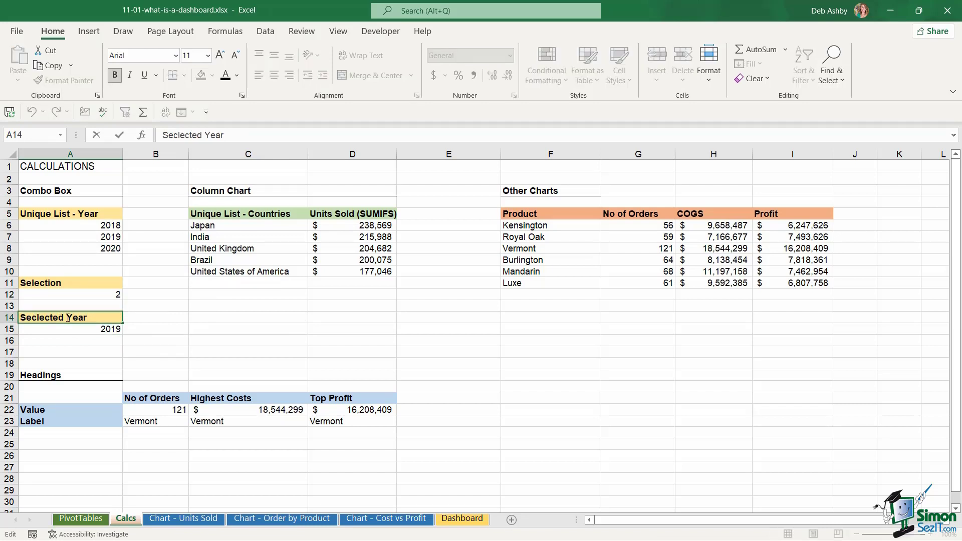
pyautogui.press('BackSpace')
pyautogui.press('BackSpace')
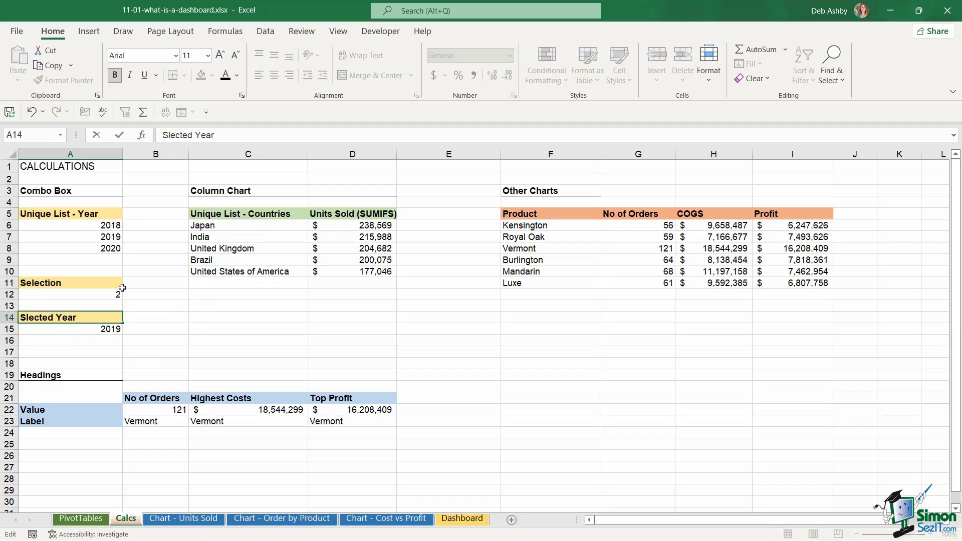
pyautogui.write('e')
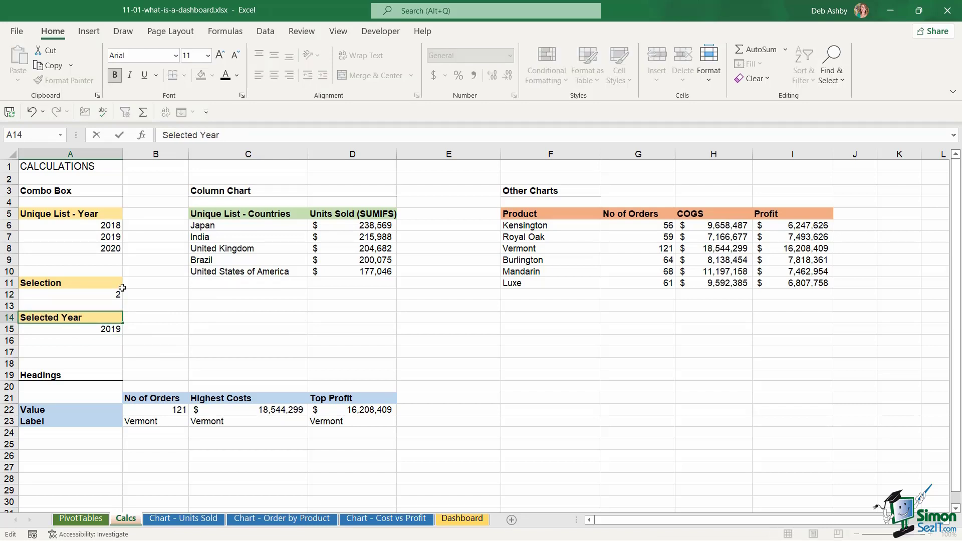
pyautogui.click(88, 326)
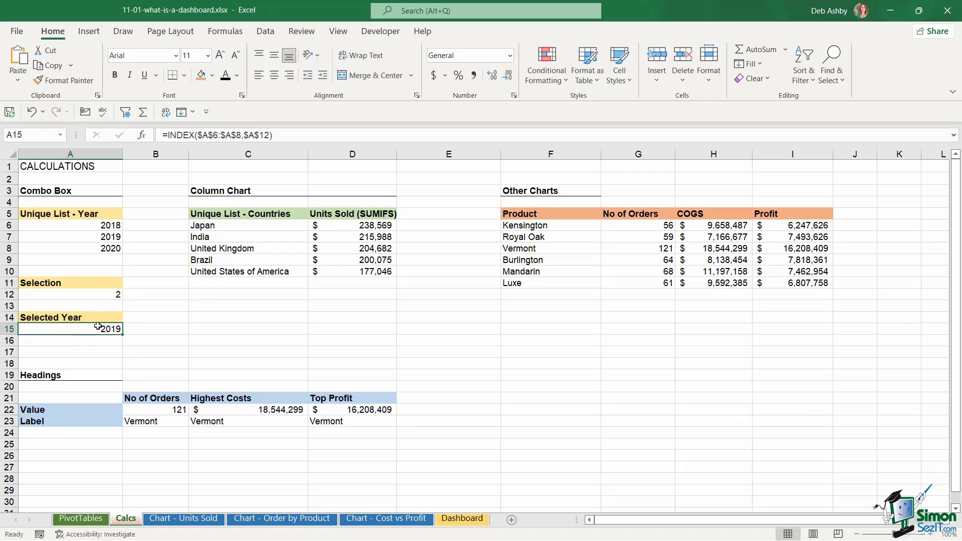
# - Set the Dashboard's year selector to 2018 and check the selected year cell A15 on the Calcs sheet
pyautogui.click(474, 524)
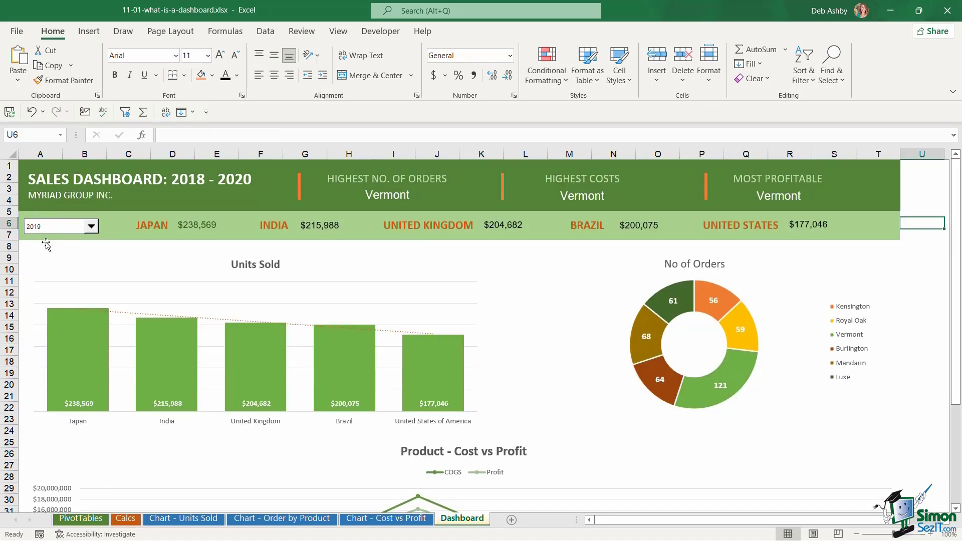
pyautogui.click(91, 227)
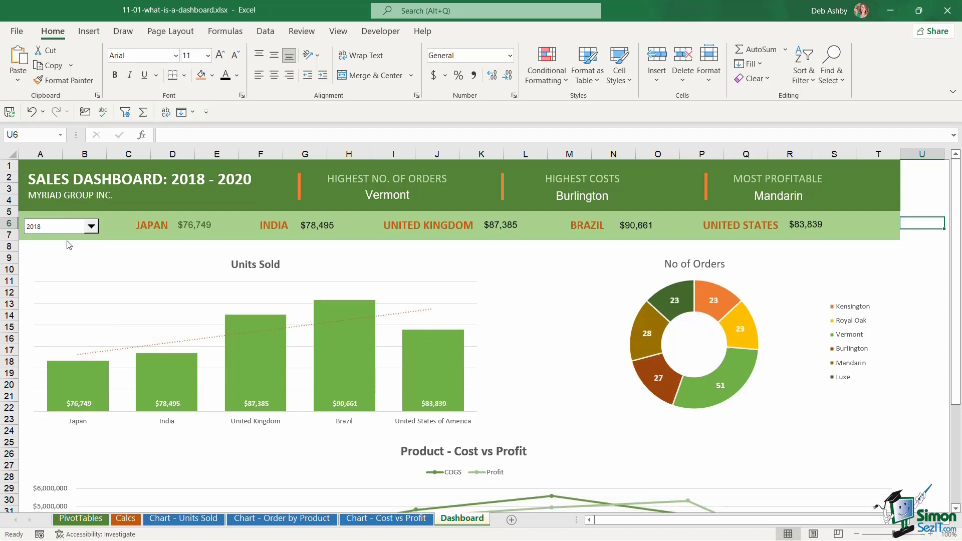
pyautogui.click(132, 523)
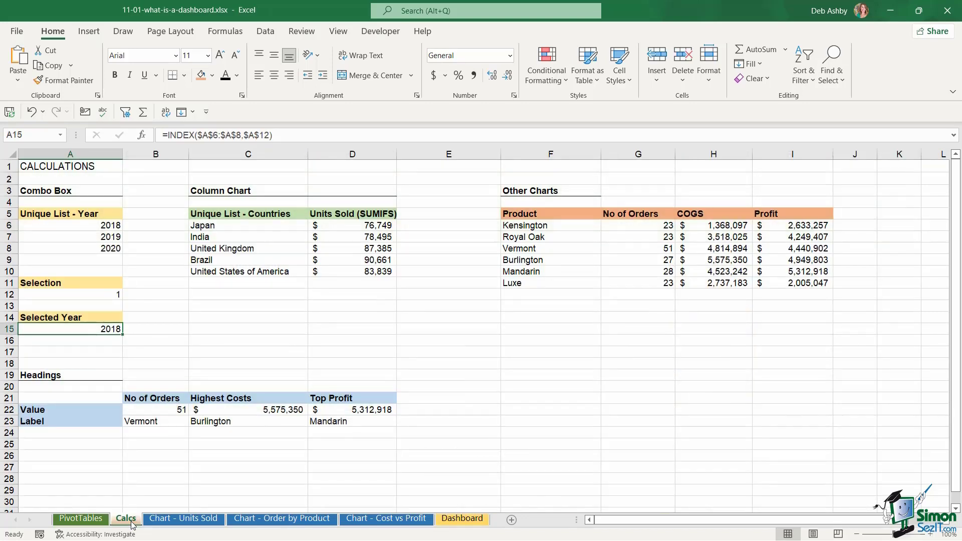
pyautogui.moveTo(65, 341); pyautogui.dragTo(70, 352)
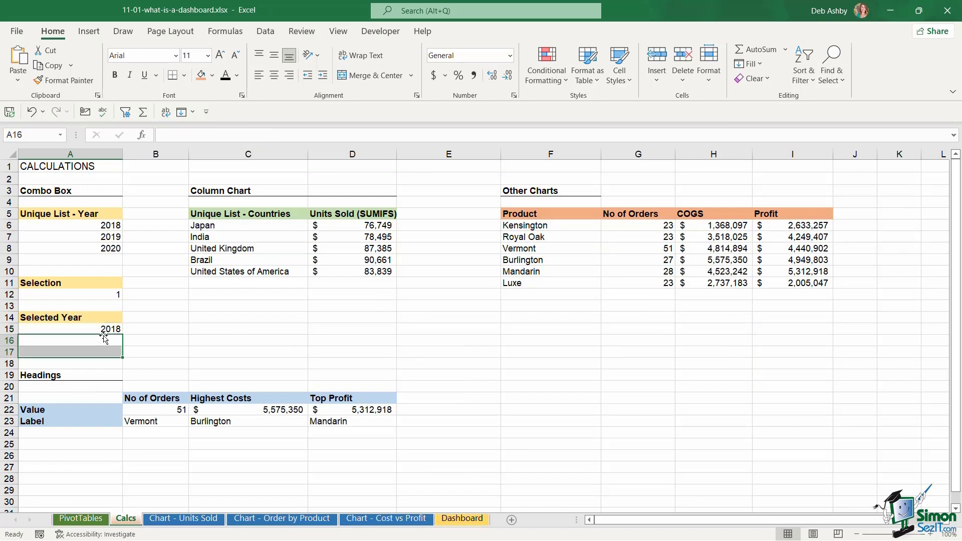
pyautogui.click(88, 328)
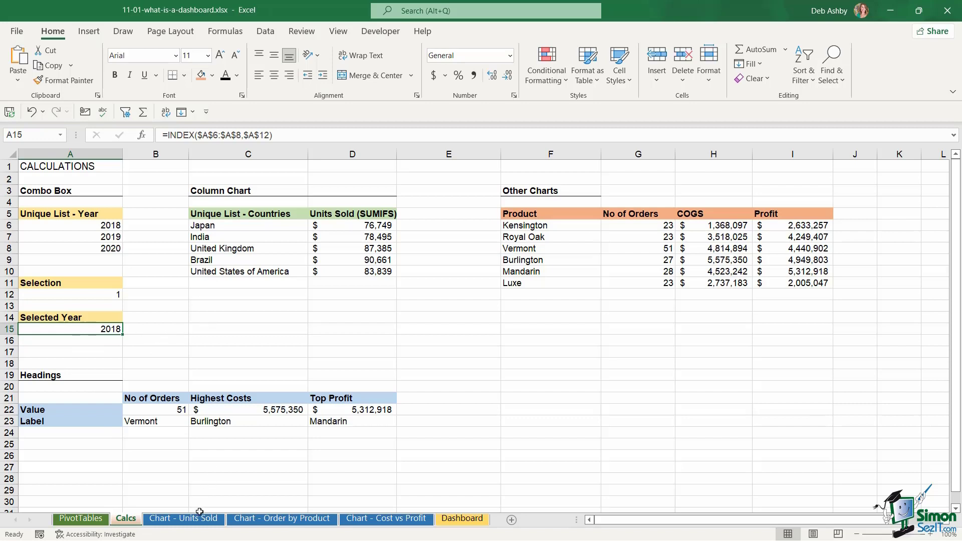
# - View the Chart - Units Sold sheet and set the Dashboard's year selector to 2019
pyautogui.click(175, 521)
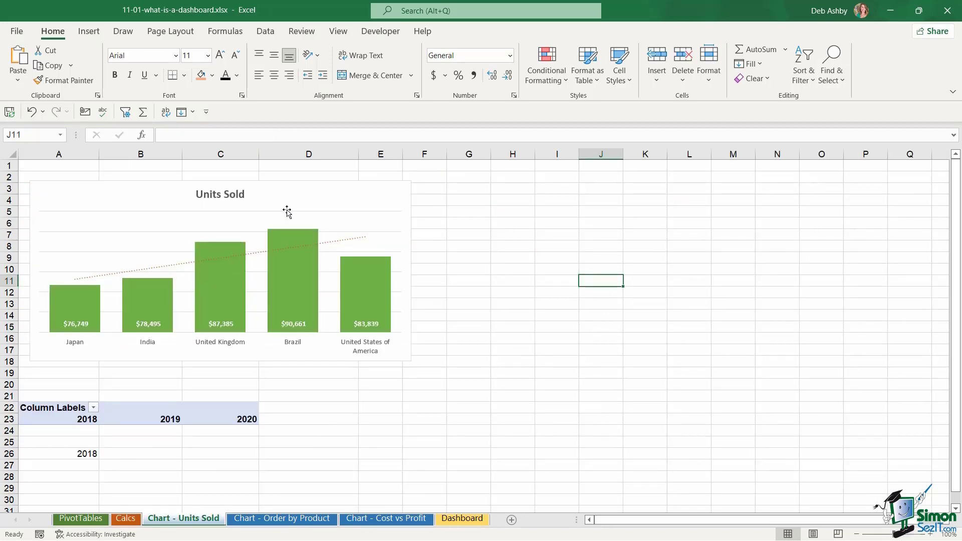
pyautogui.click(462, 519)
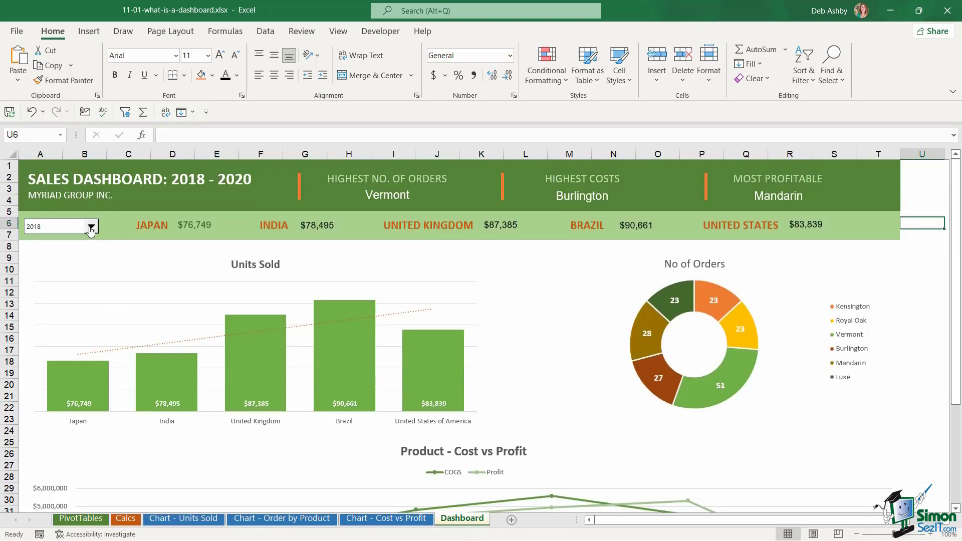
pyautogui.click(91, 228)
pyautogui.click(55, 245)
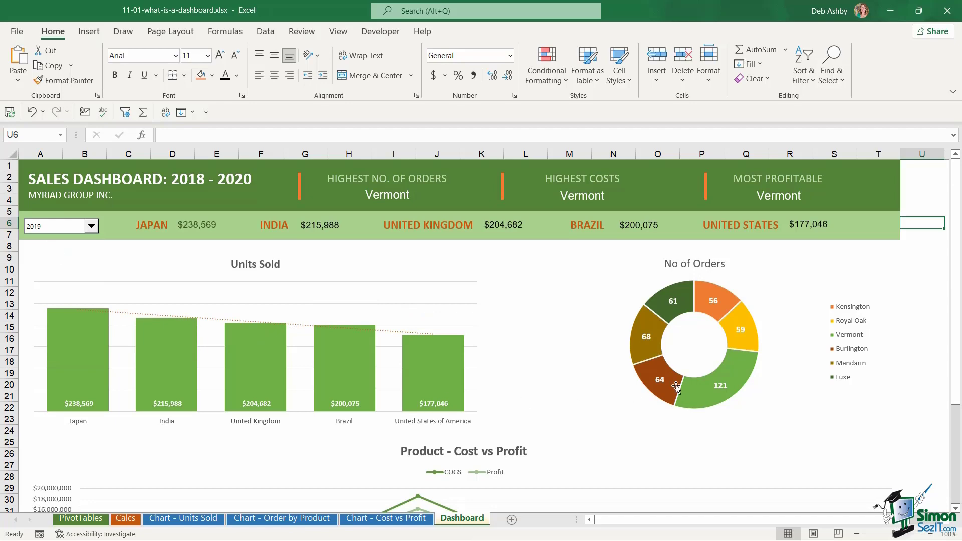
# - Inspect the Units Sold and No of Orders charts as separate objects on the Dashboard sheet
pyautogui.click(368, 520)
pyautogui.click(363, 279)
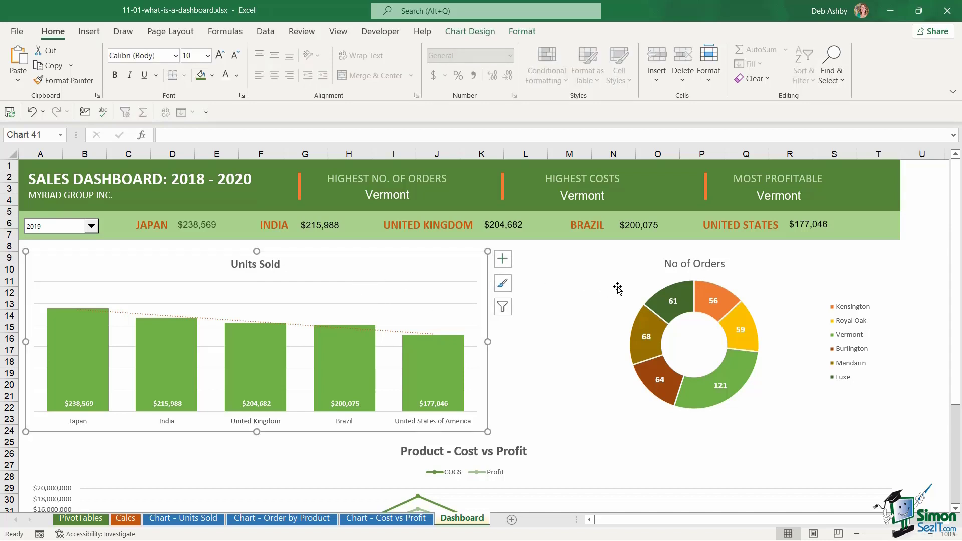
pyautogui.click(619, 288)
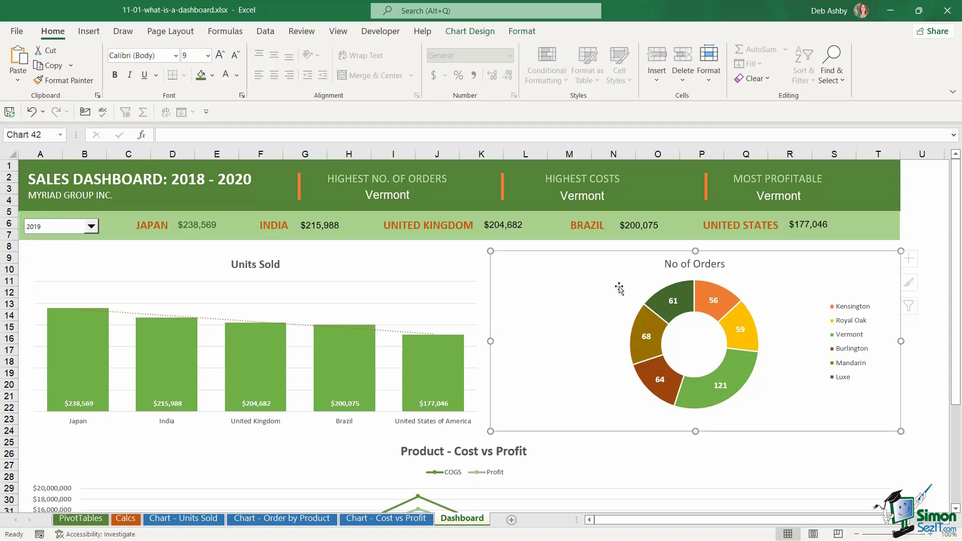
pyautogui.click(421, 273)
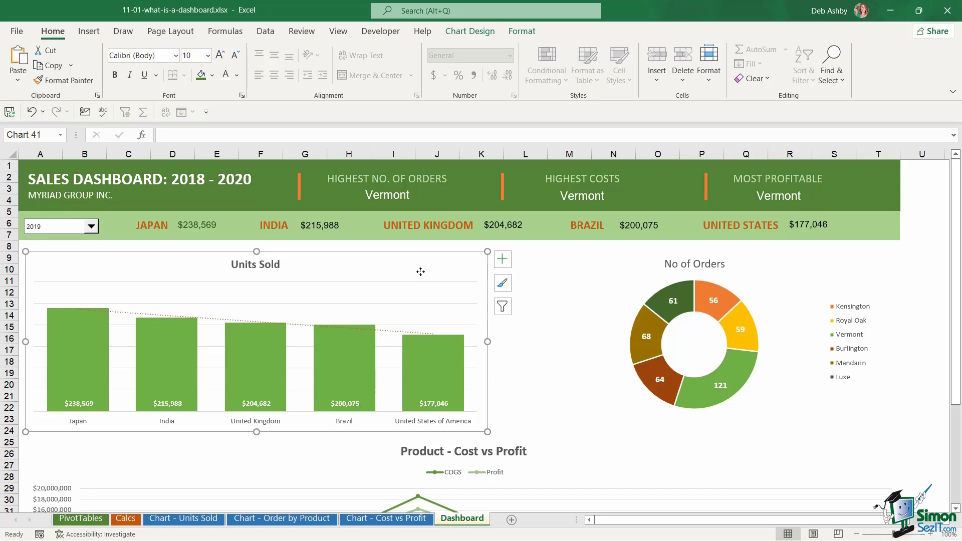
# - View the No of Orders chart on the Chart - Order by Product sheet and return to the Dashboard sheet
pyautogui.click(282, 519)
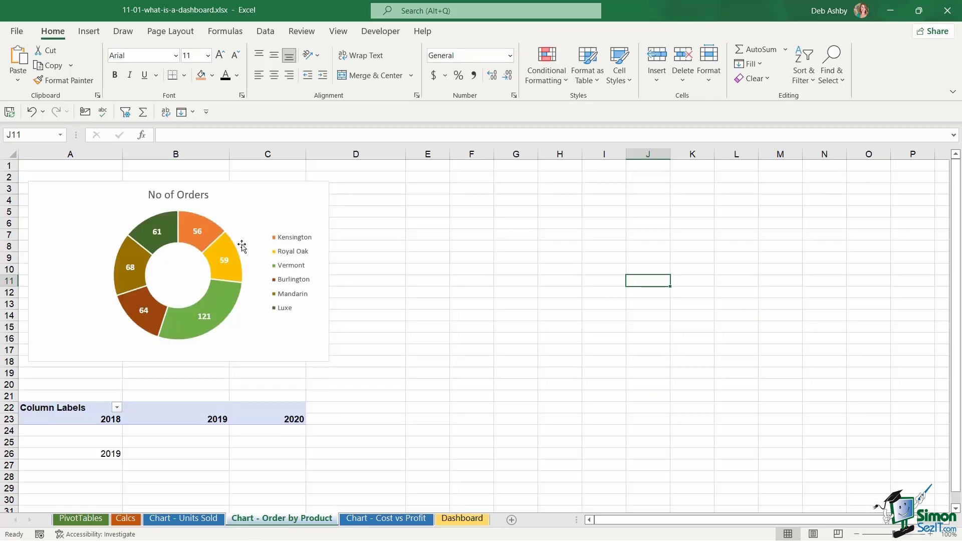
pyautogui.click(256, 228)
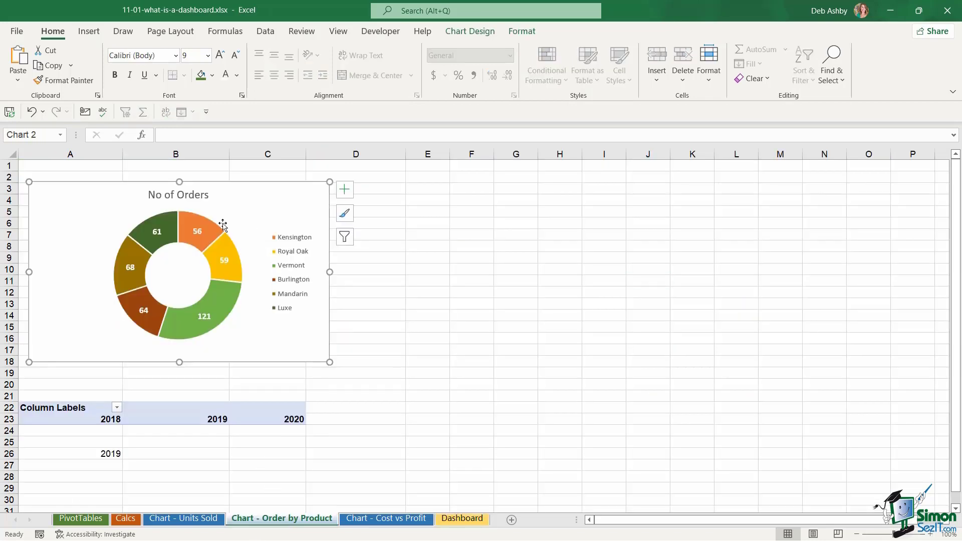
pyautogui.click(459, 519)
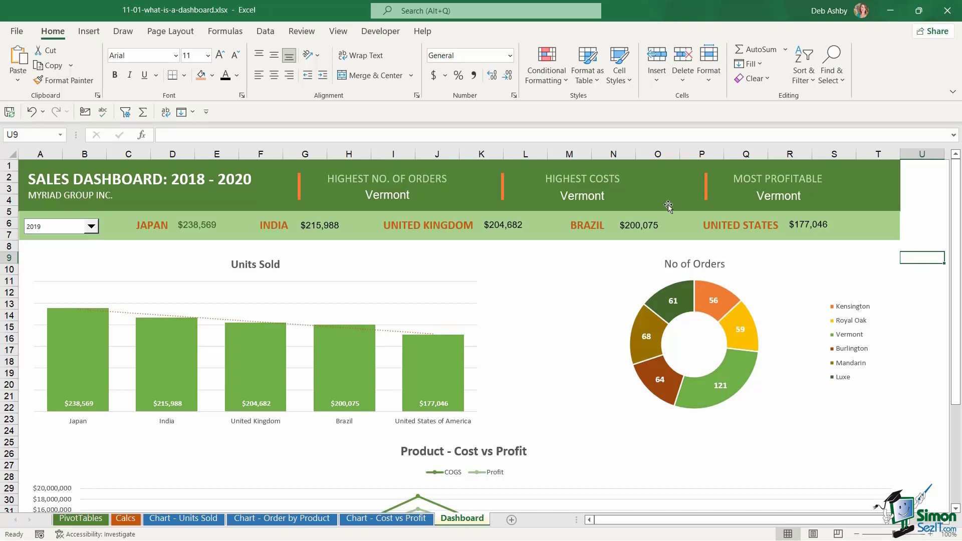
# - Switch the Dashboard's year selector to 2018 and after that to 2020
pyautogui.click(91, 228)
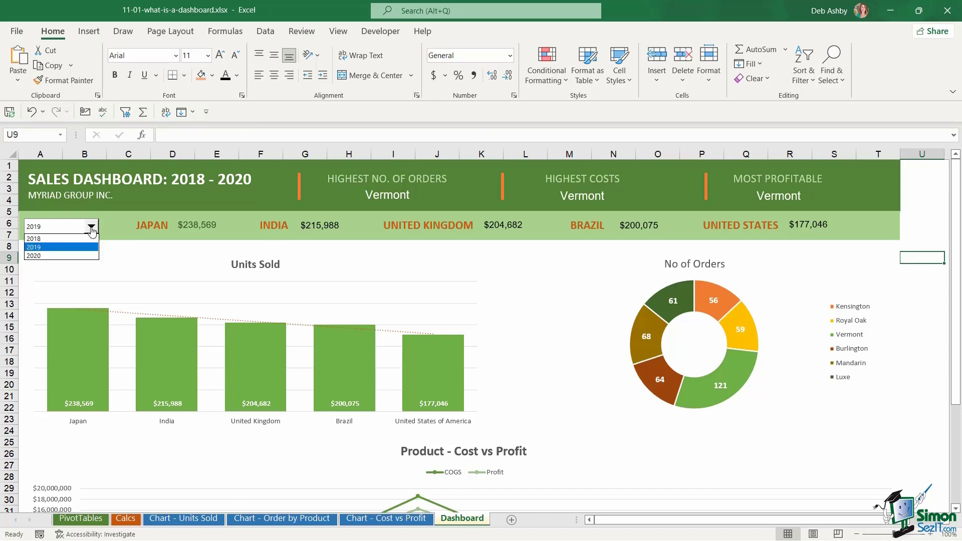
pyautogui.click(64, 240)
pyautogui.click(92, 227)
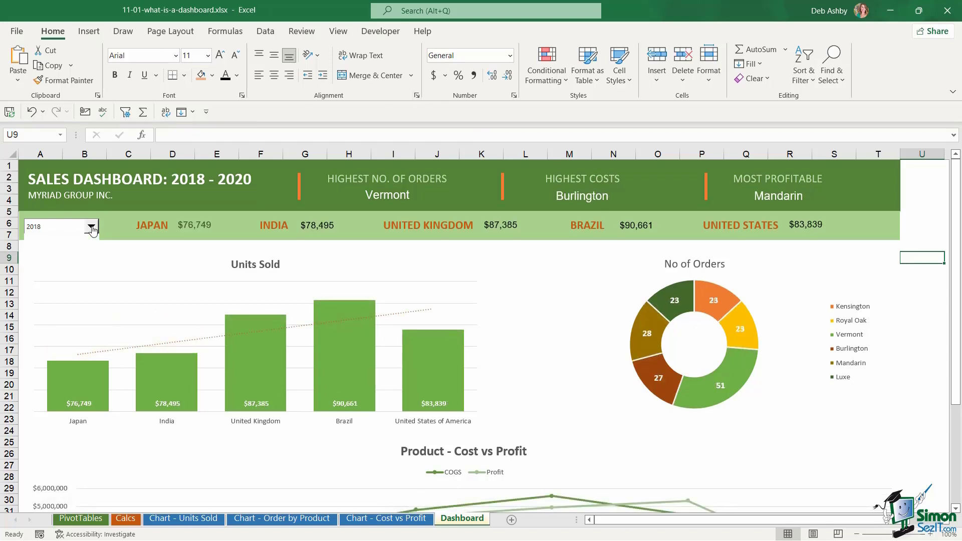
pyautogui.click(67, 256)
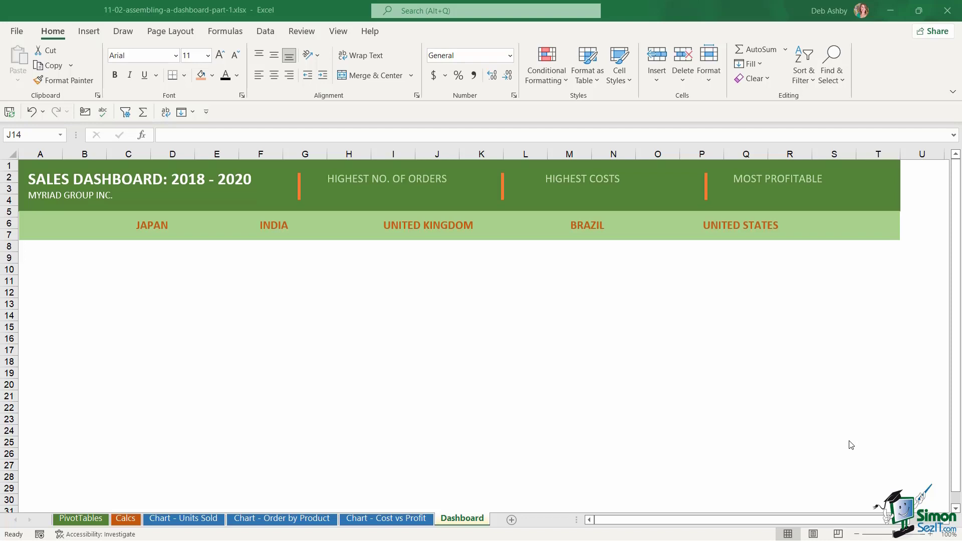
# - Inspect the header rectangles, title, heading text boxes and country labels on the Dashboard sheet of 11-02-assembling-a-dashboard-part-1.xlsx
pyautogui.click(279, 164)
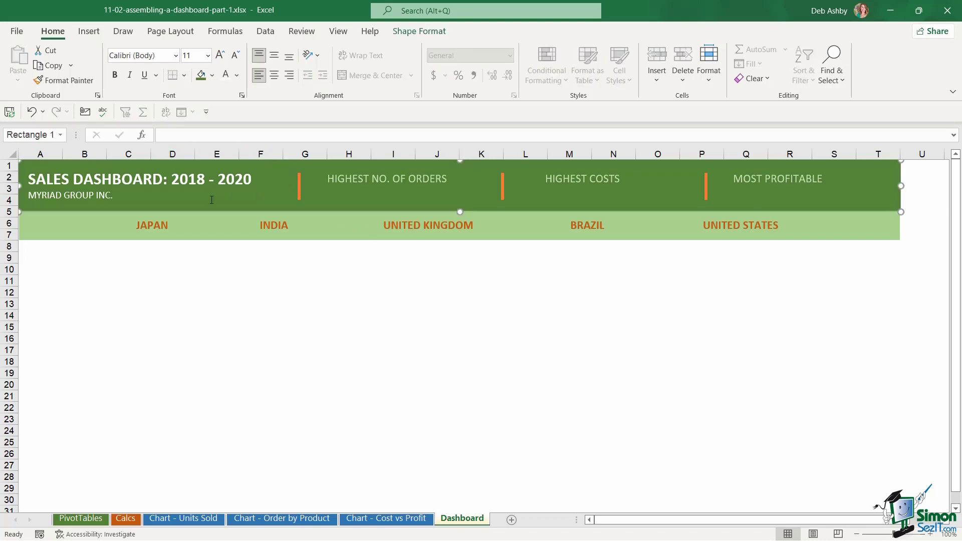
pyautogui.click(107, 220)
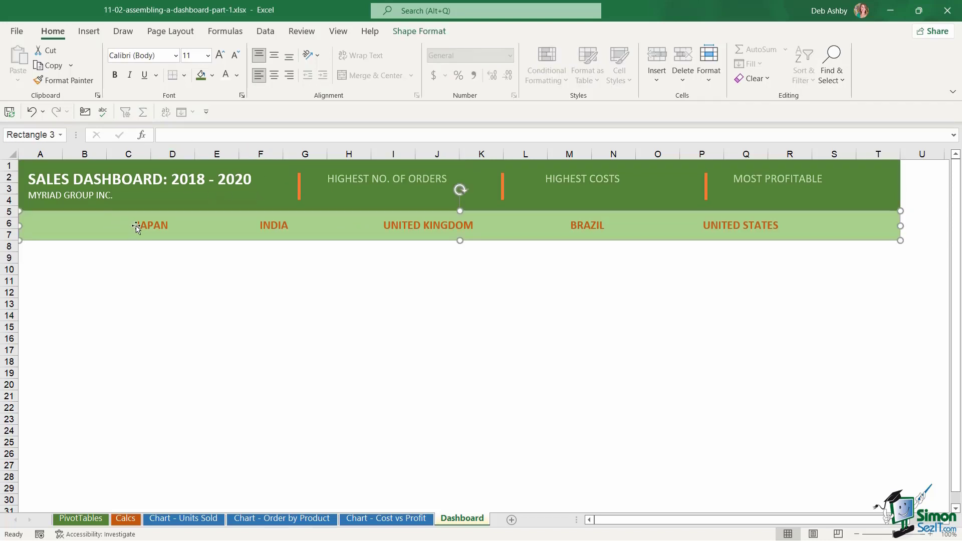
pyautogui.click(150, 225)
pyautogui.click(195, 180)
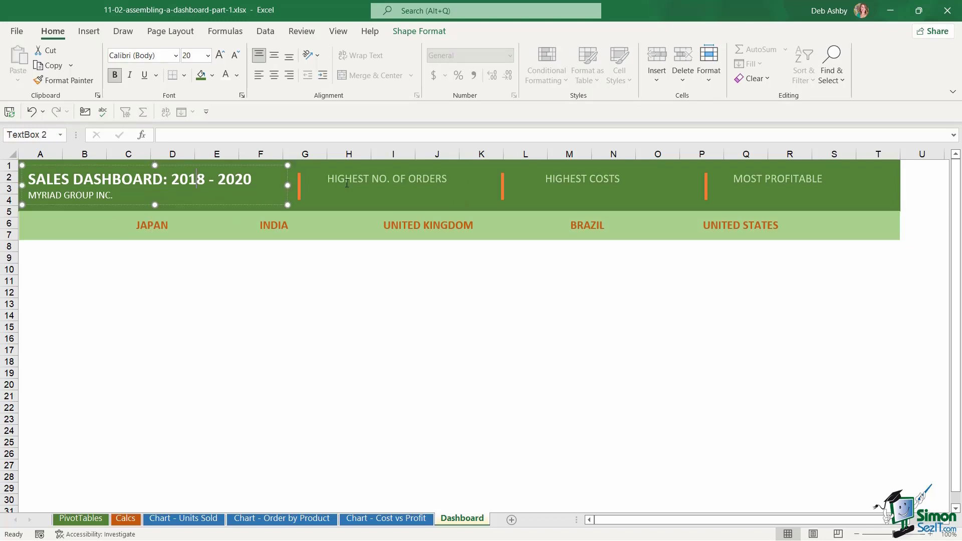
pyautogui.click(360, 180)
pyautogui.click(413, 225)
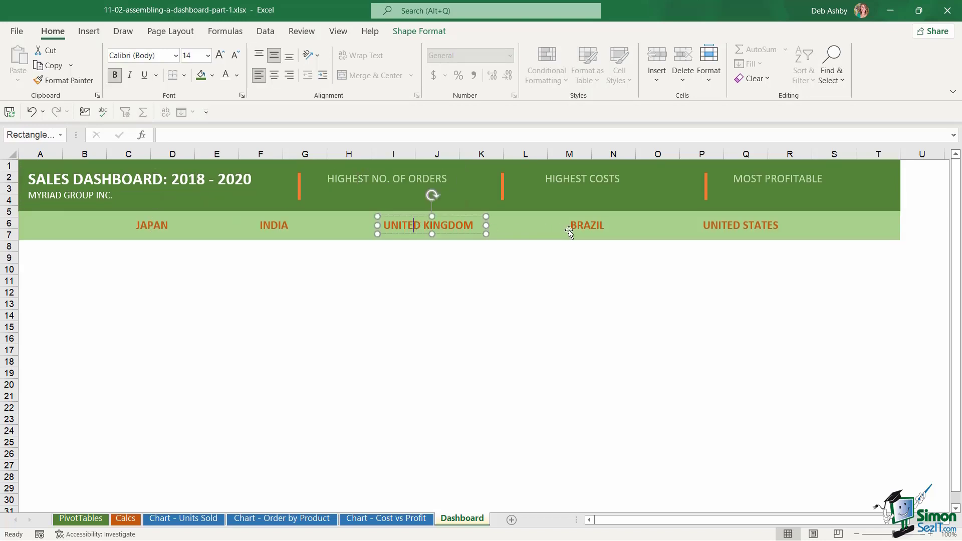
pyautogui.click(588, 228)
pyautogui.click(589, 183)
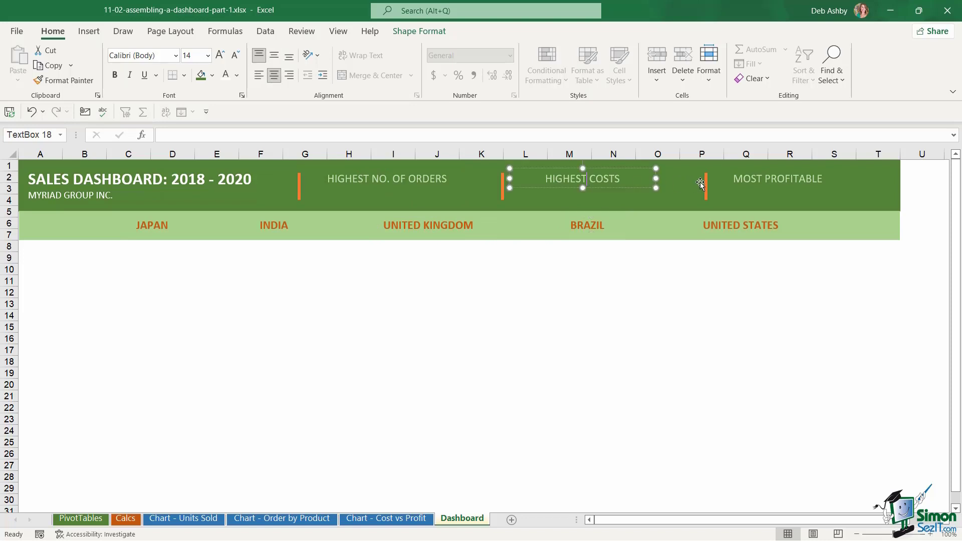
pyautogui.click(724, 188)
pyautogui.click(720, 225)
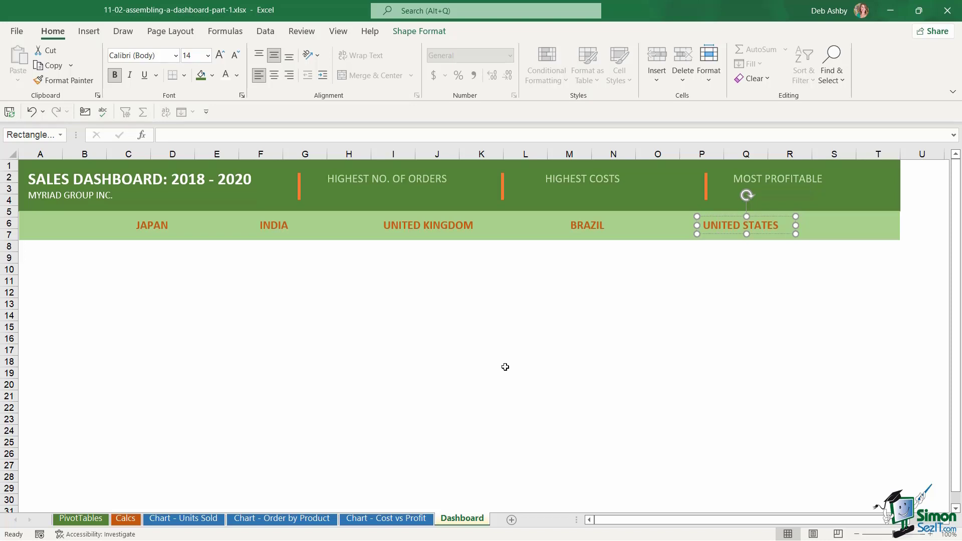
# - Check the gridlines display setting for the Dashboard sheet
pyautogui.click(431, 340)
pyautogui.click(338, 31)
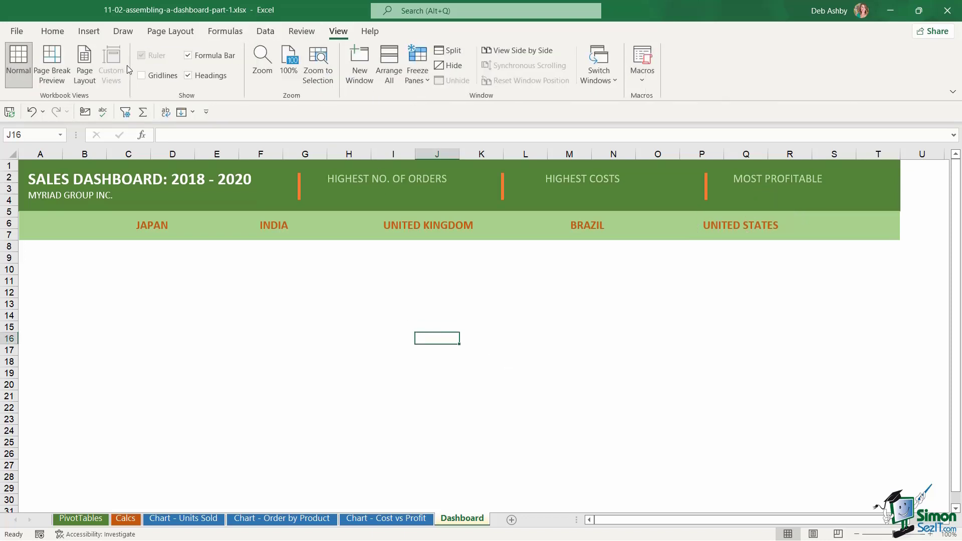
pyautogui.click(559, 313)
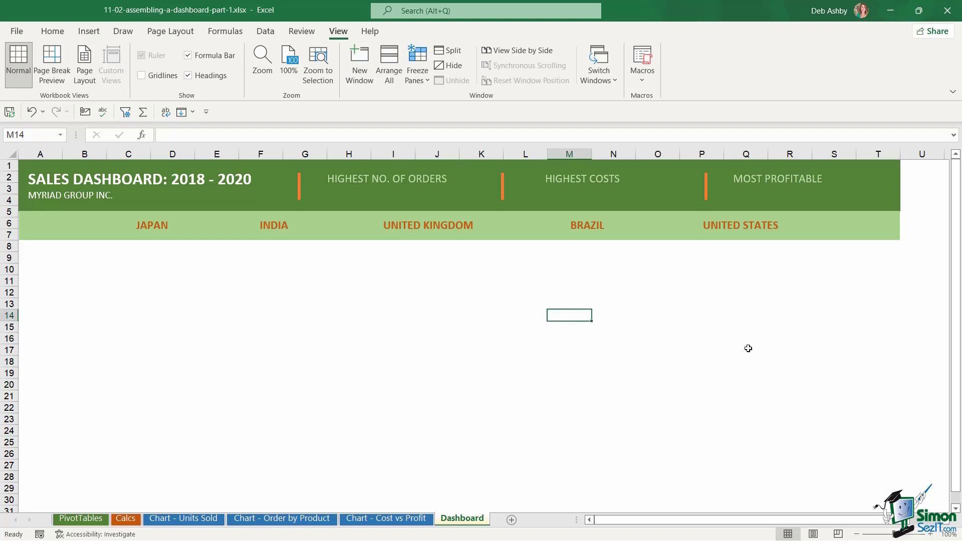
# - Look through the Chart - Cost vs Profit, Chart - Order by Product and Chart - Units Sold sheets
pyautogui.click(391, 519)
pyautogui.click(278, 519)
pyautogui.click(388, 361)
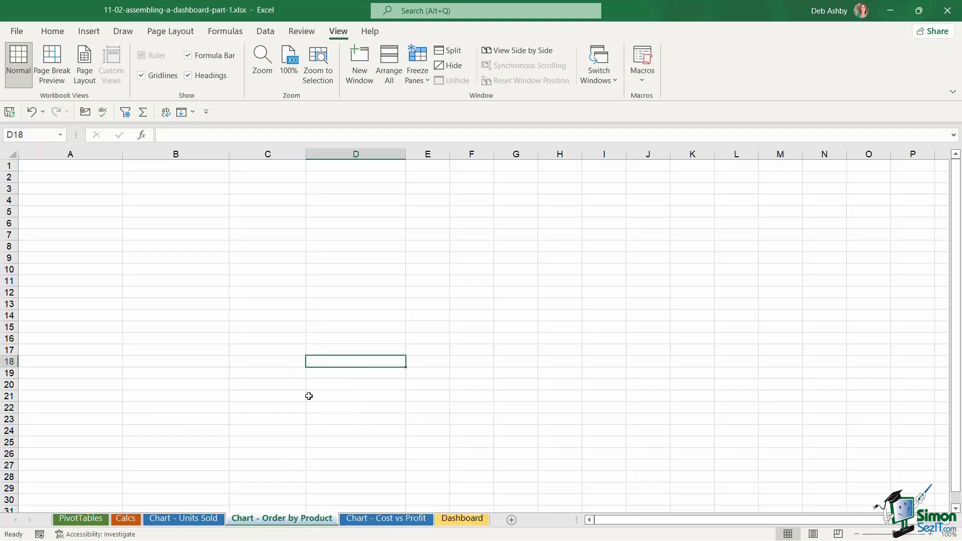
pyautogui.click(209, 518)
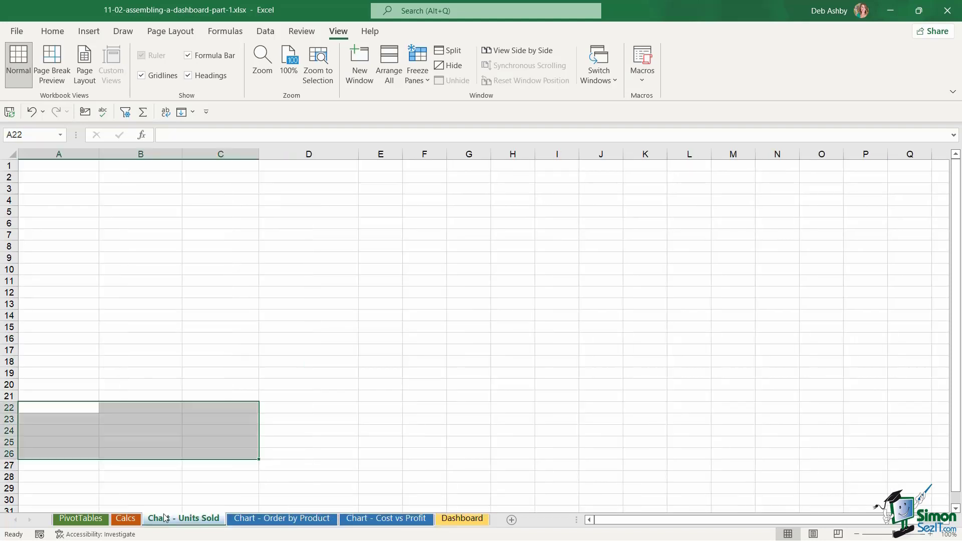
# - Review the calculation headings on the Calcs sheet and the source data table on the PivotTables sheet
pyautogui.click(131, 520)
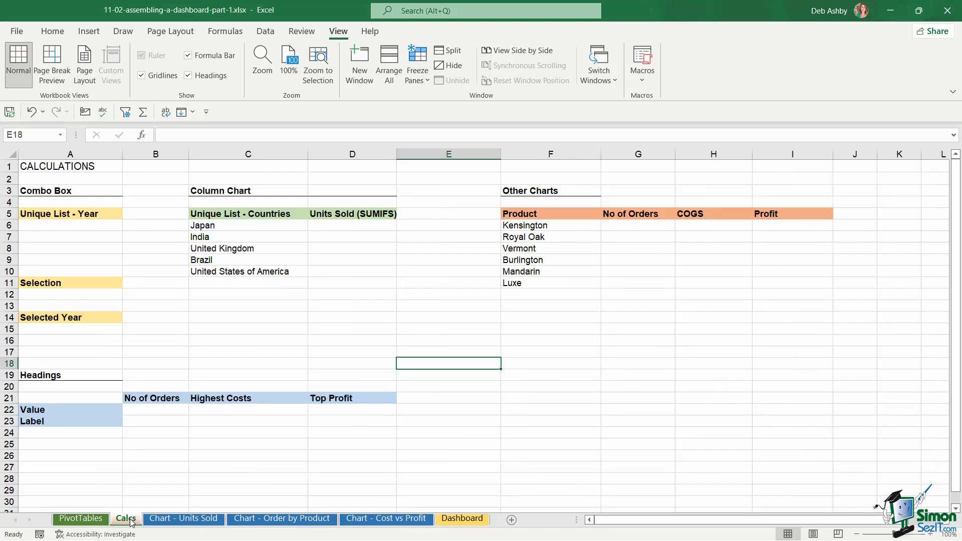
pyautogui.click(355, 306)
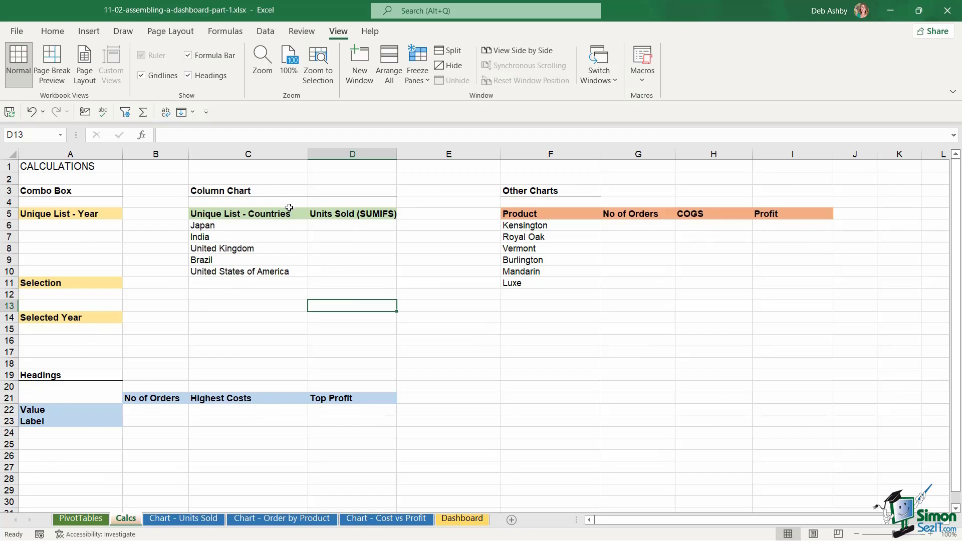
pyautogui.click(79, 518)
pyautogui.click(365, 235)
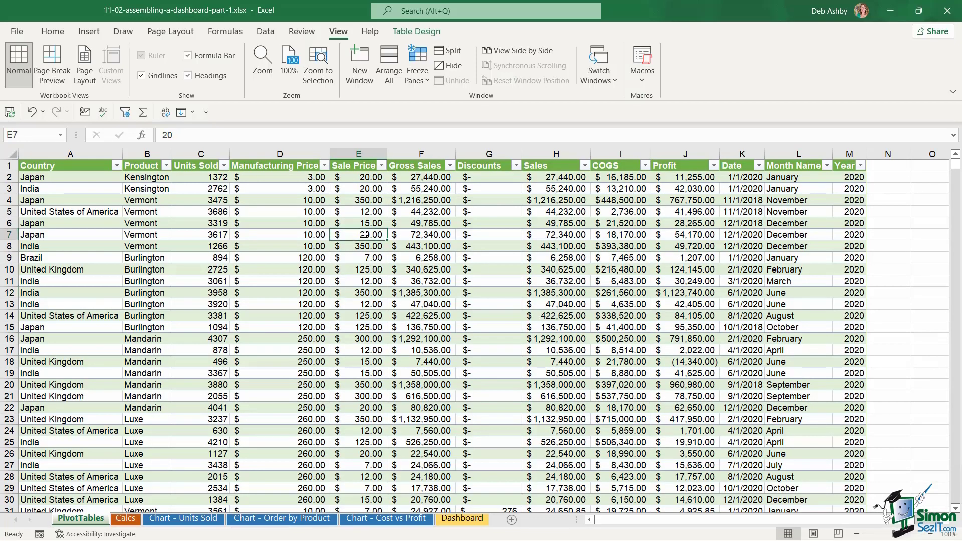
# - Return to the Dashboard sheet and enable the Developer tab in the ribbon customization options
pyautogui.click(462, 519)
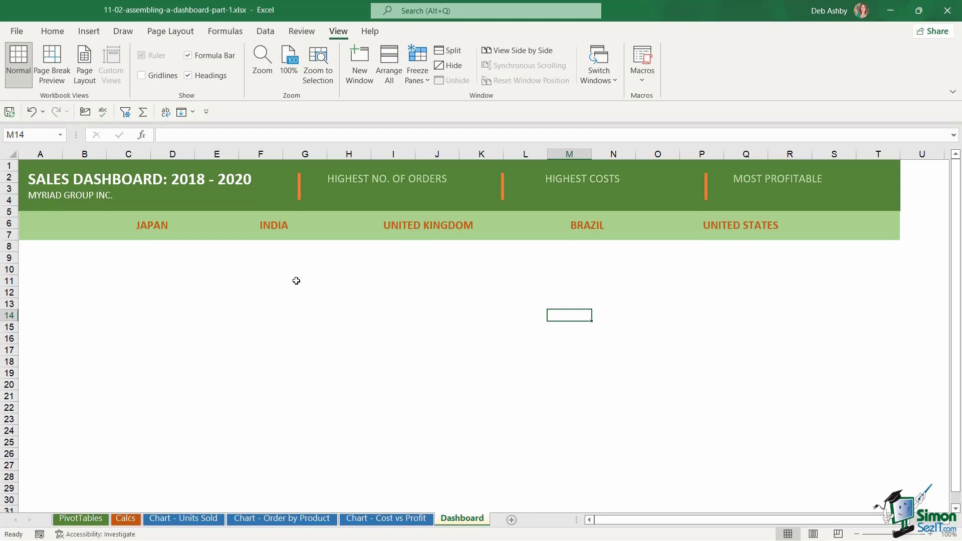
pyautogui.click(270, 278)
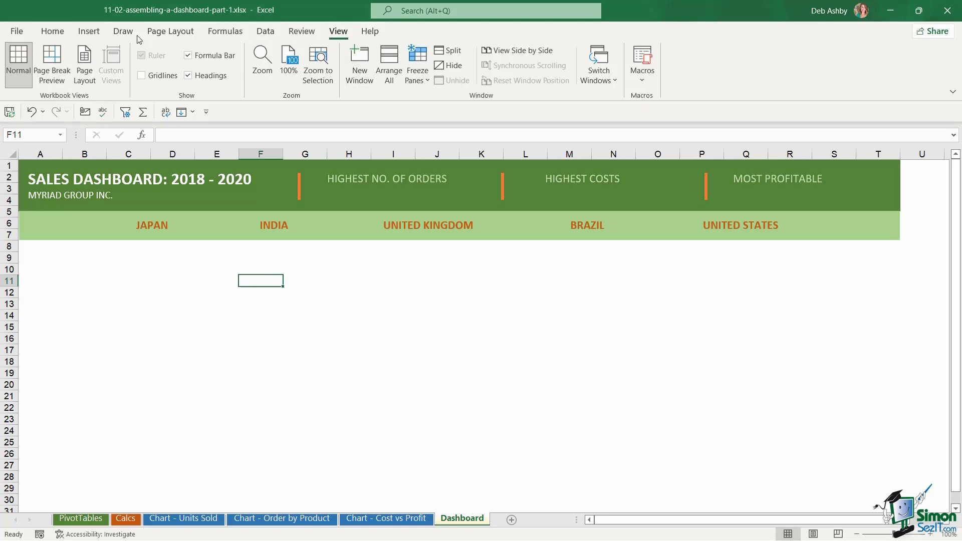
pyautogui.click(17, 31)
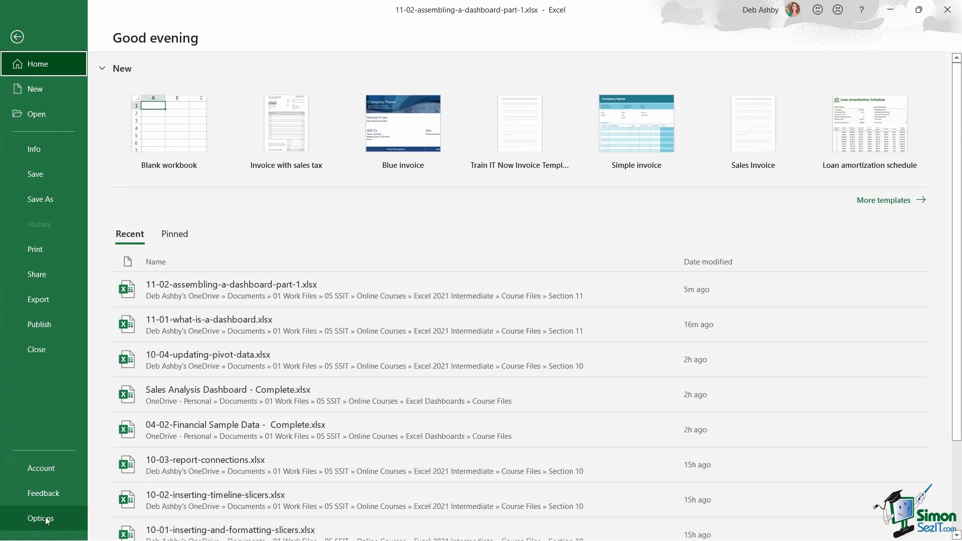
pyautogui.click(45, 520)
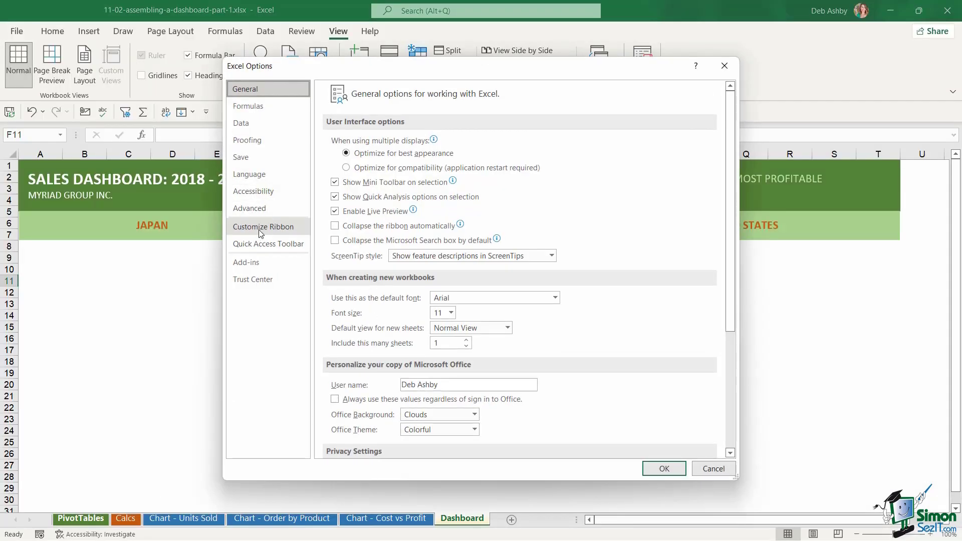
pyautogui.click(260, 231)
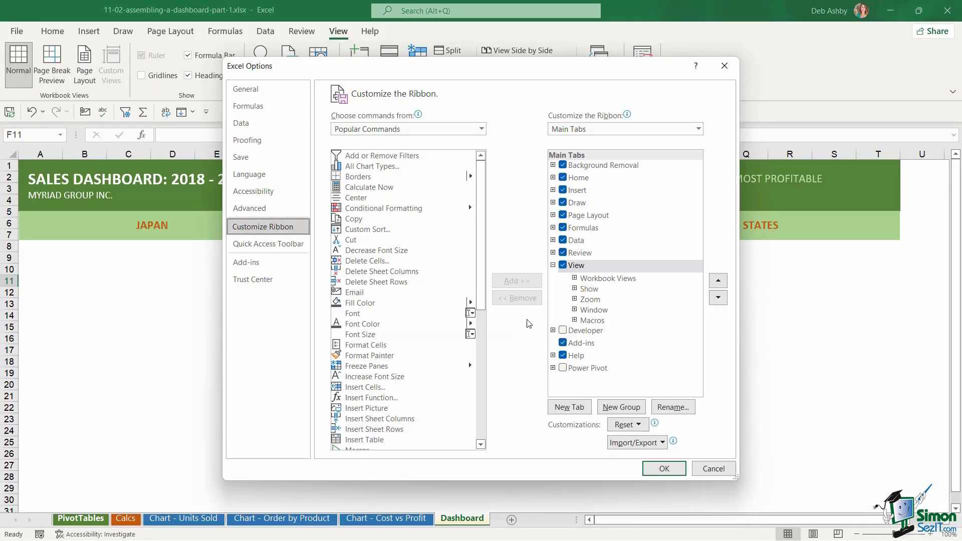
pyautogui.click(563, 331)
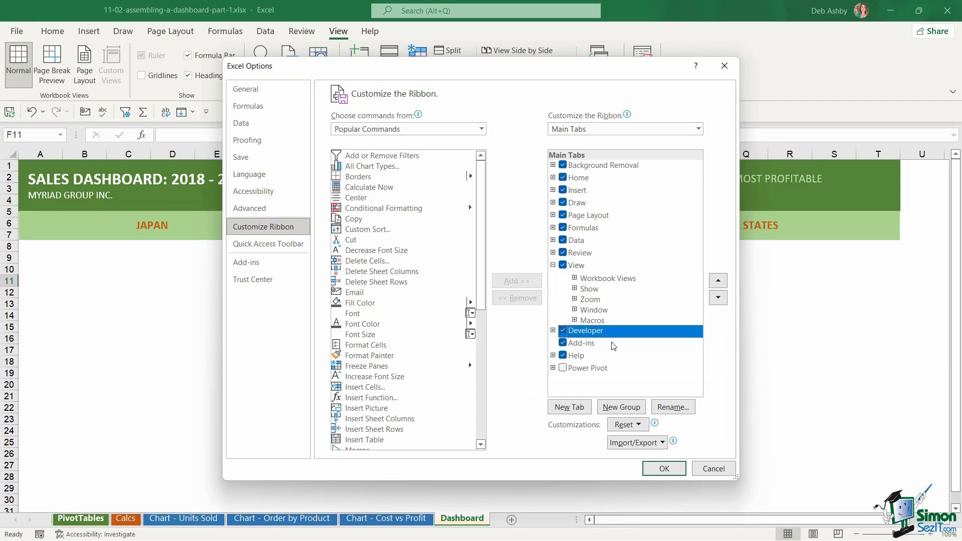
pyautogui.click(665, 469)
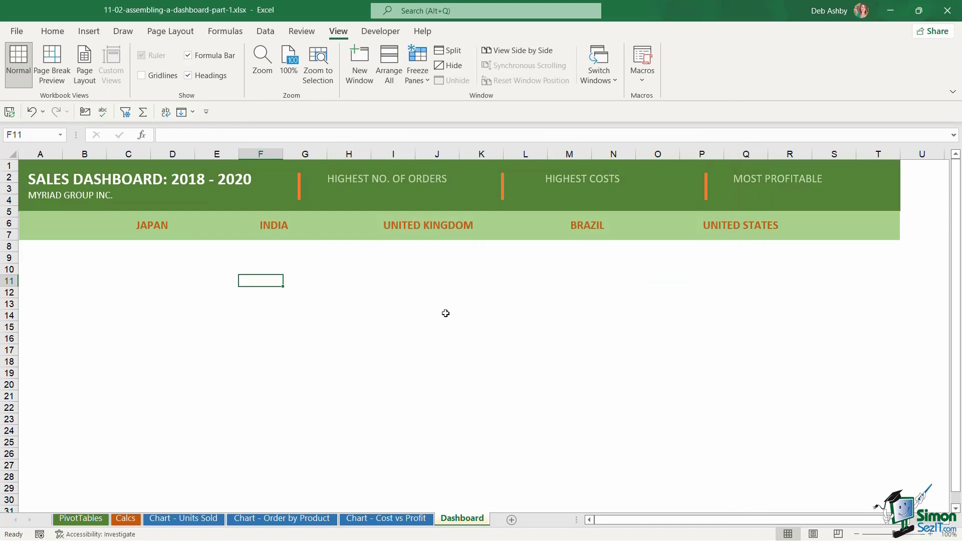
# - Insert a Combo Box form control in the light green band, in the empty space before the JAPAN label
pyautogui.click(380, 34)
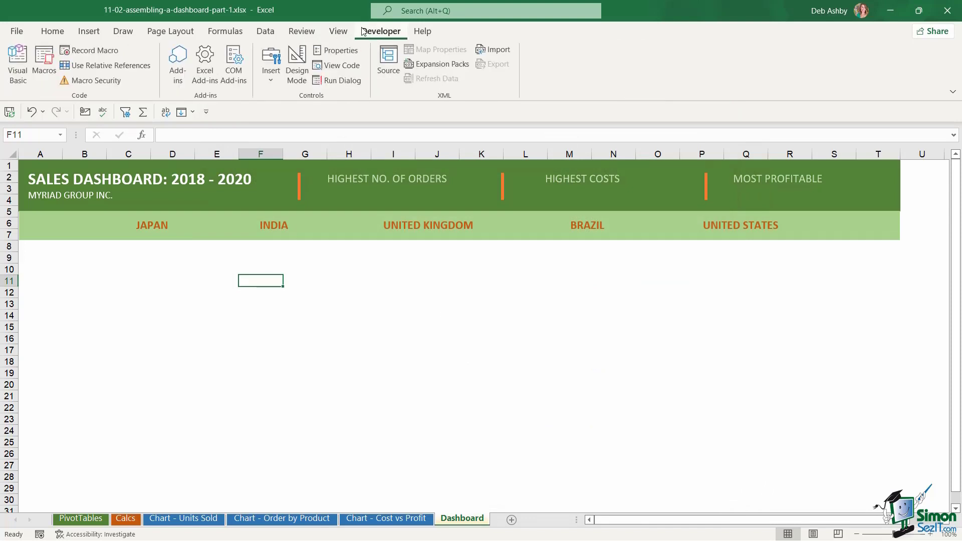
pyautogui.click(267, 84)
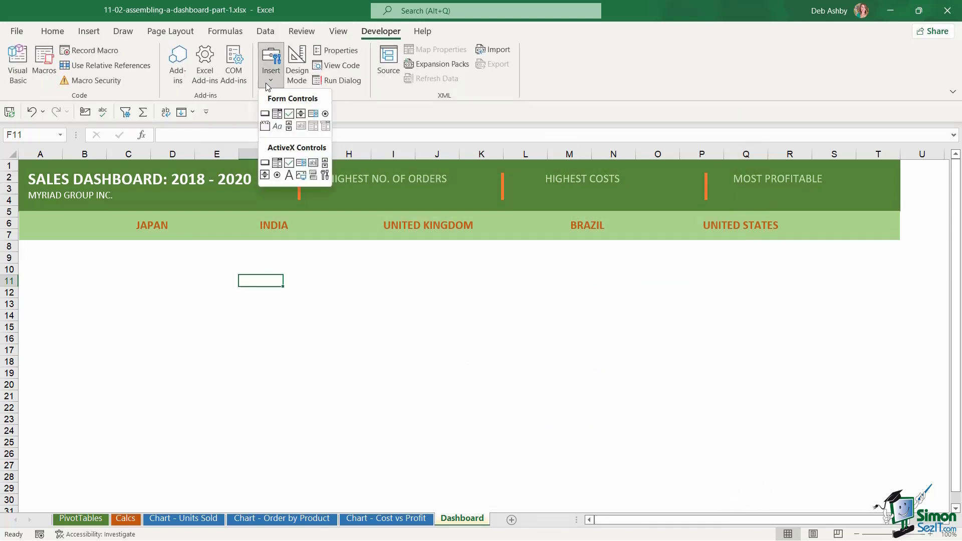
pyautogui.click(277, 114)
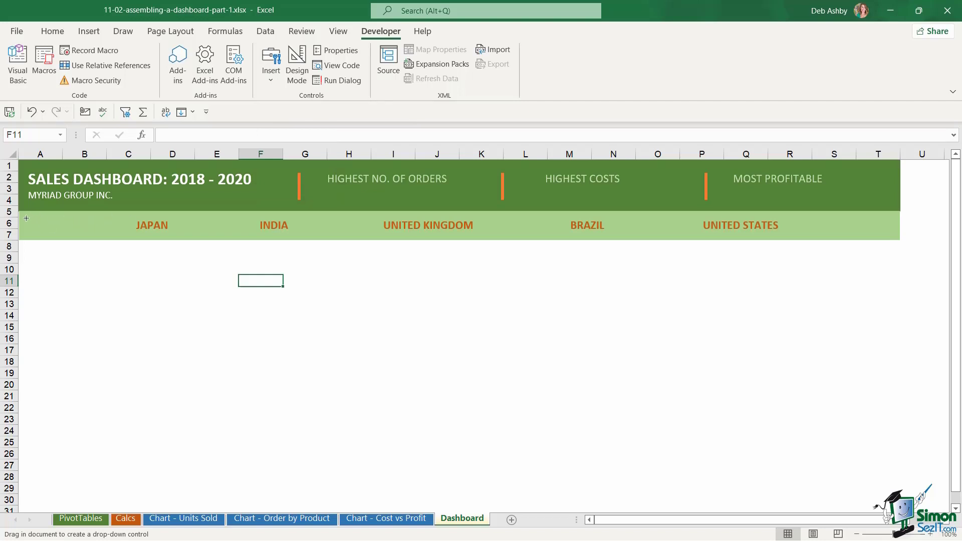
pyautogui.moveTo(27, 218); pyautogui.dragTo(120, 234)
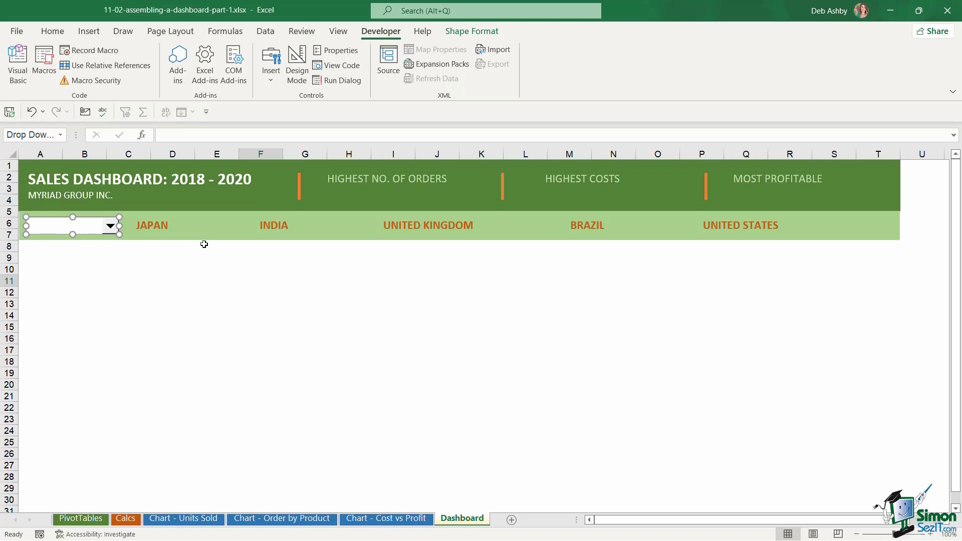
# - On the Calcs sheet, list the unique years in A6 with =UNIQUE(ProductSales[Year]), referencing the Year column on the PivotTables sheet
pyautogui.click(127, 519)
pyautogui.click(192, 329)
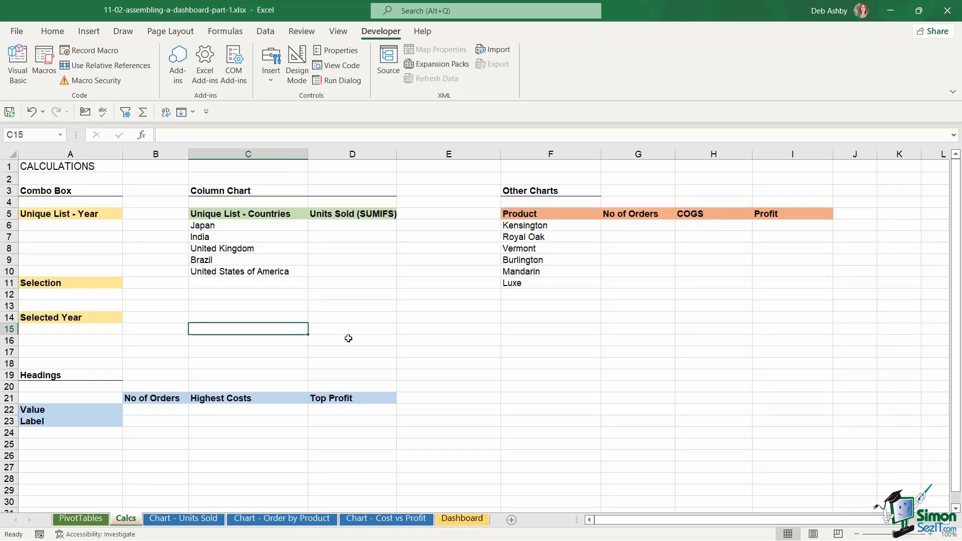
pyautogui.click(72, 225)
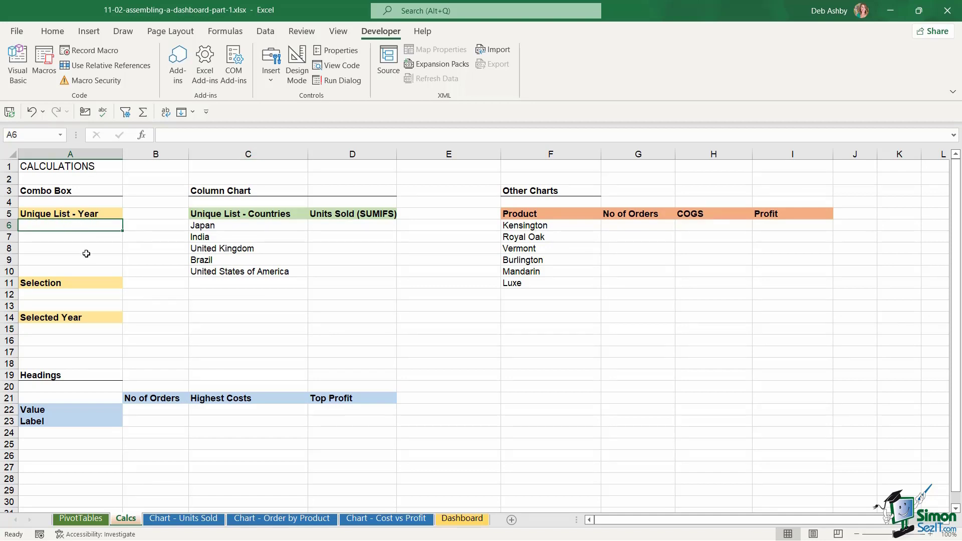
pyautogui.click(96, 520)
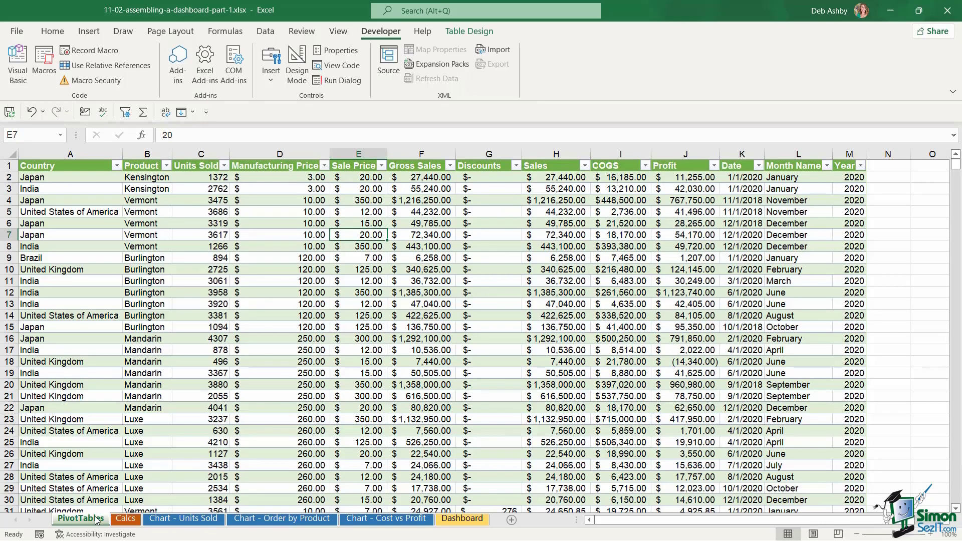
pyautogui.click(131, 519)
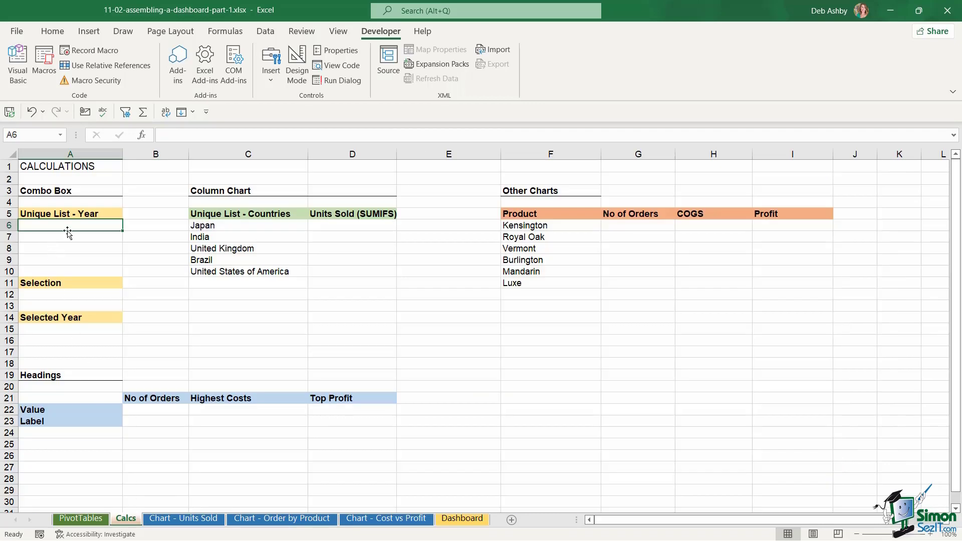
pyautogui.write('=UNIQU')
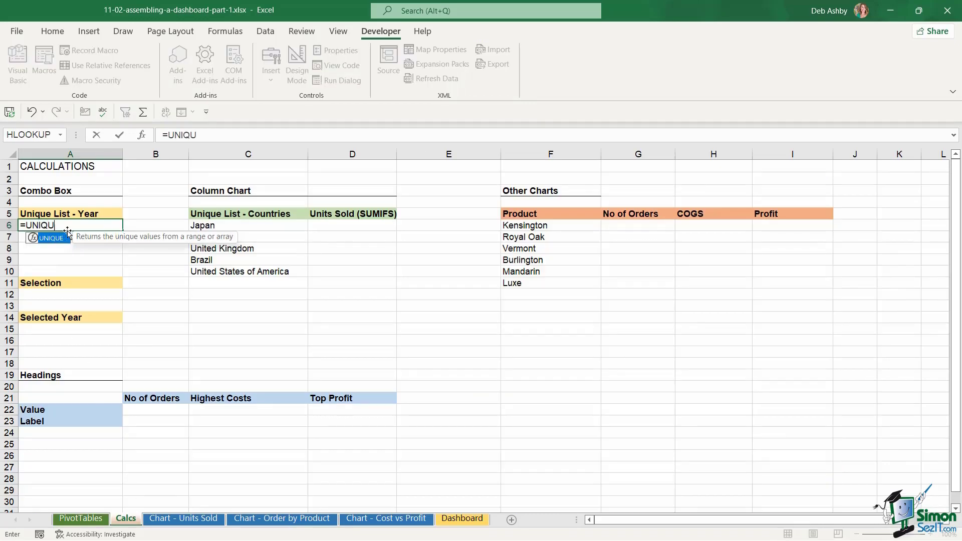
pyautogui.write('E(')
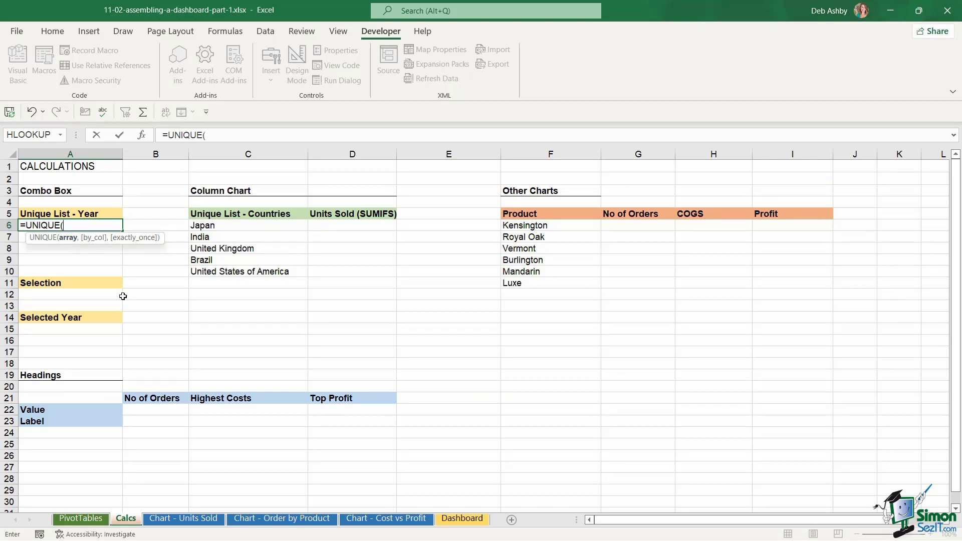
pyautogui.click(85, 523)
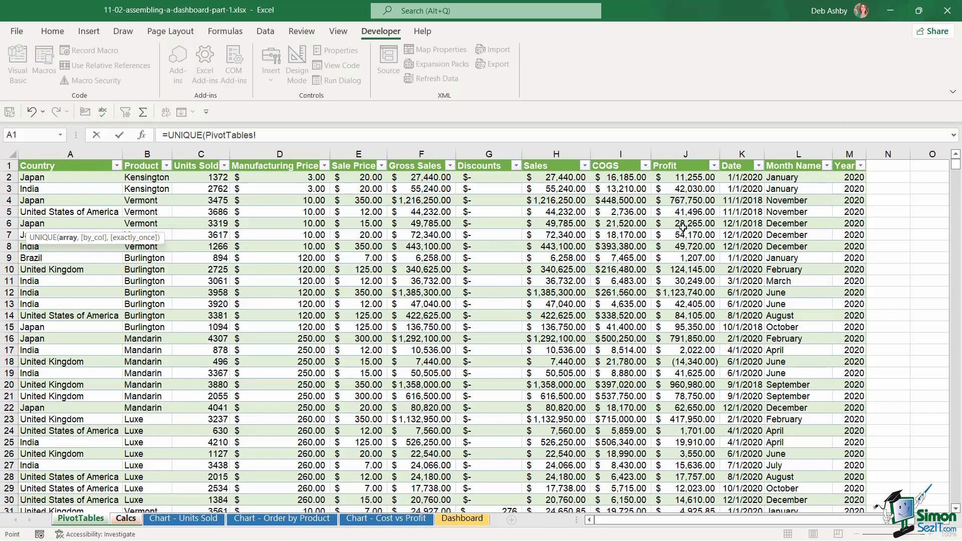
pyautogui.click(848, 177)
pyautogui.hotkey('ctrl', 'shift', 'Down')
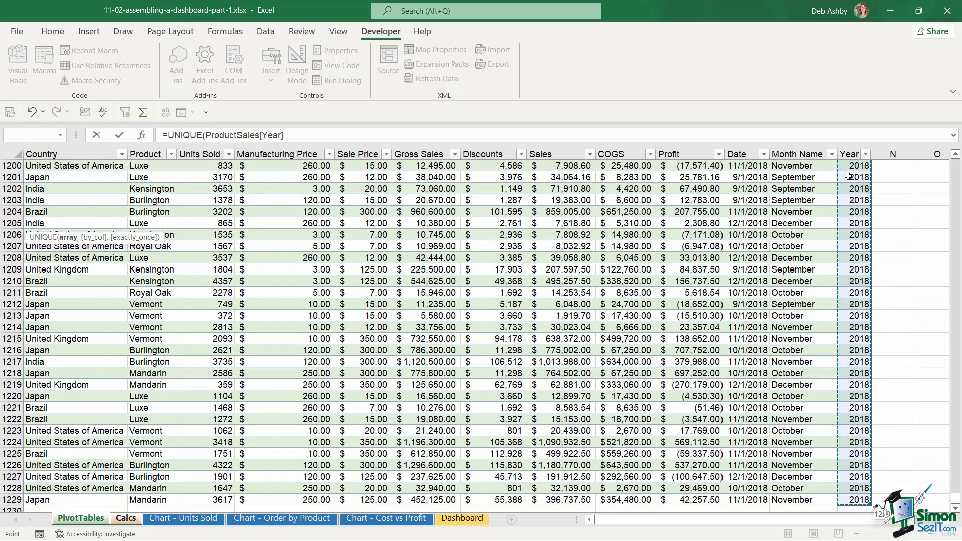
pyautogui.press('Return')
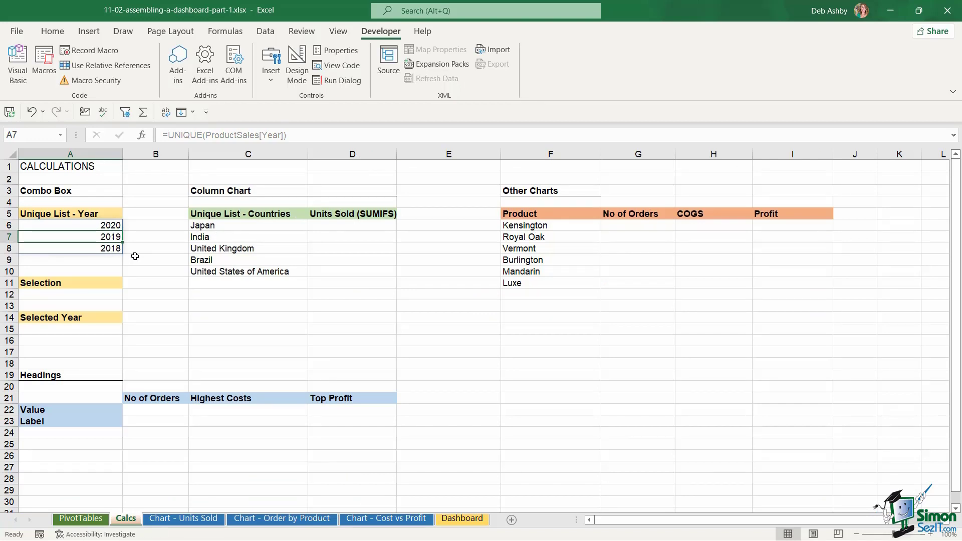
# - Replace the spilled year formula in A6:A8 with static values by copying the range and pasting it over itself as values
pyautogui.click(112, 226)
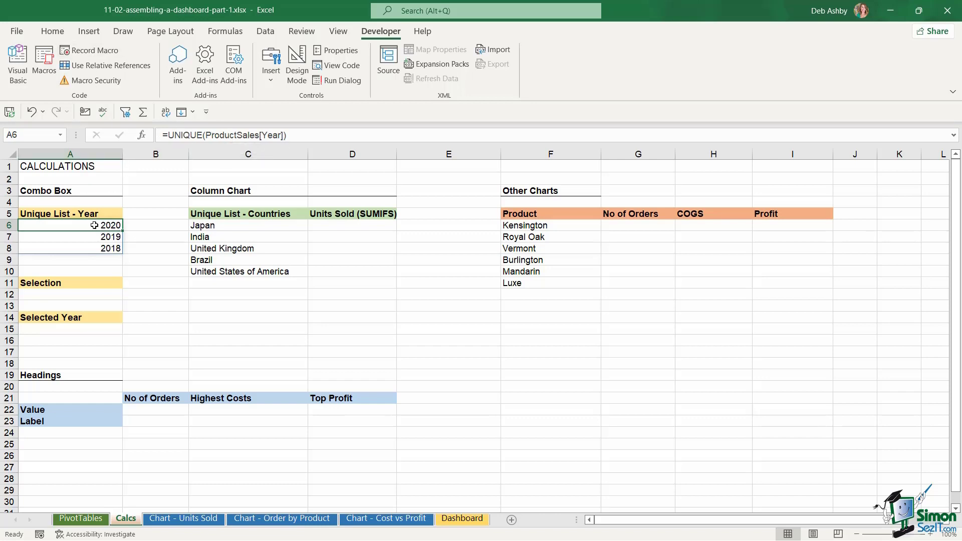
pyautogui.moveTo(94, 225); pyautogui.dragTo(111, 248)
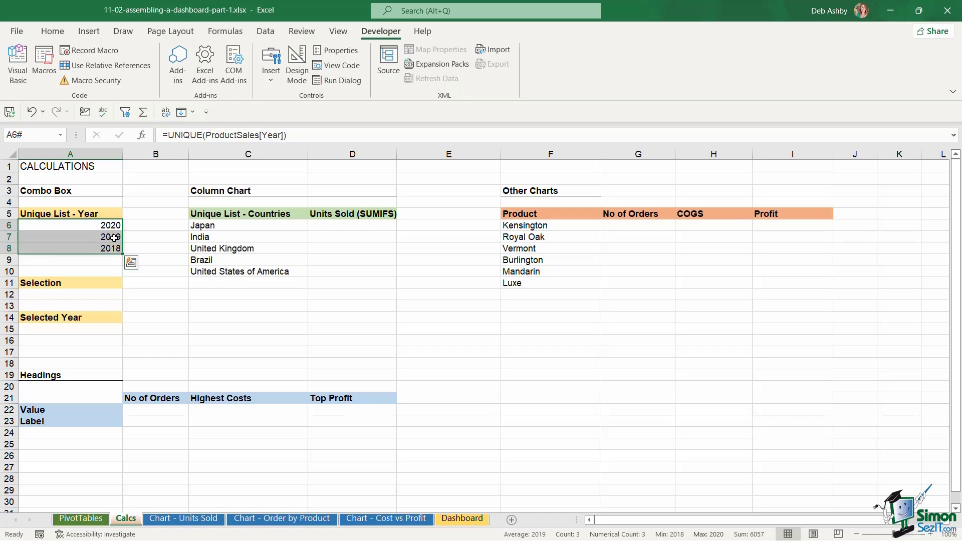
pyautogui.hotkey('ctrl', 'c')
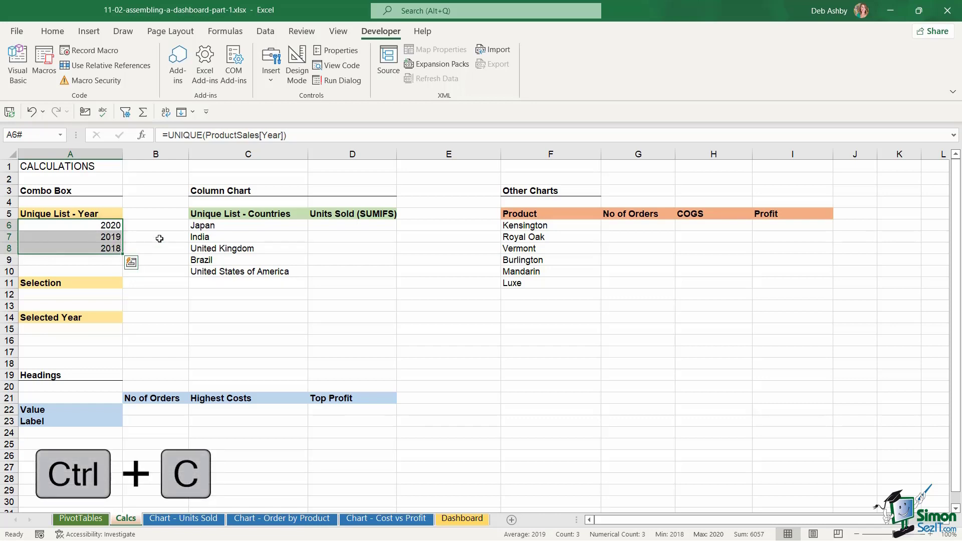
pyautogui.hotkey('ctrl', 'c')
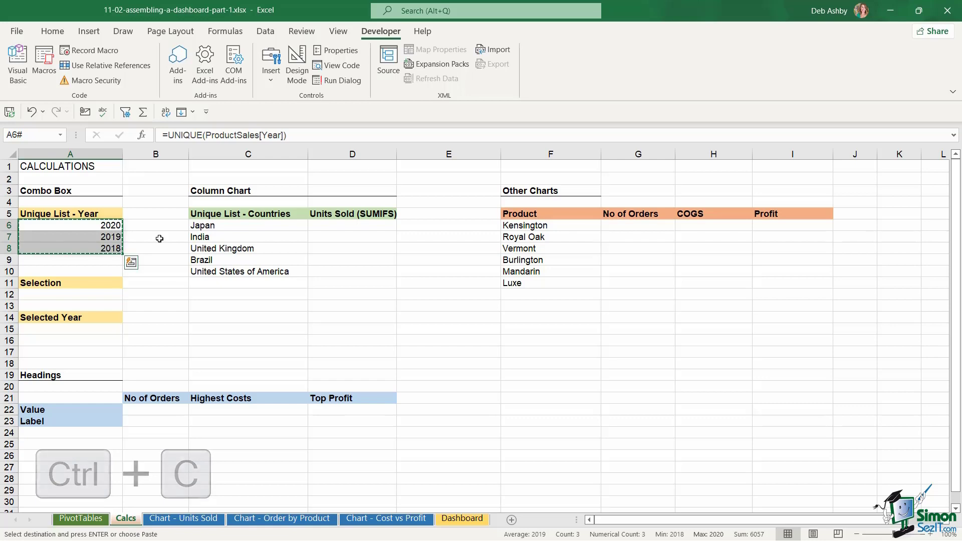
pyautogui.click(63, 35)
pyautogui.click(18, 79)
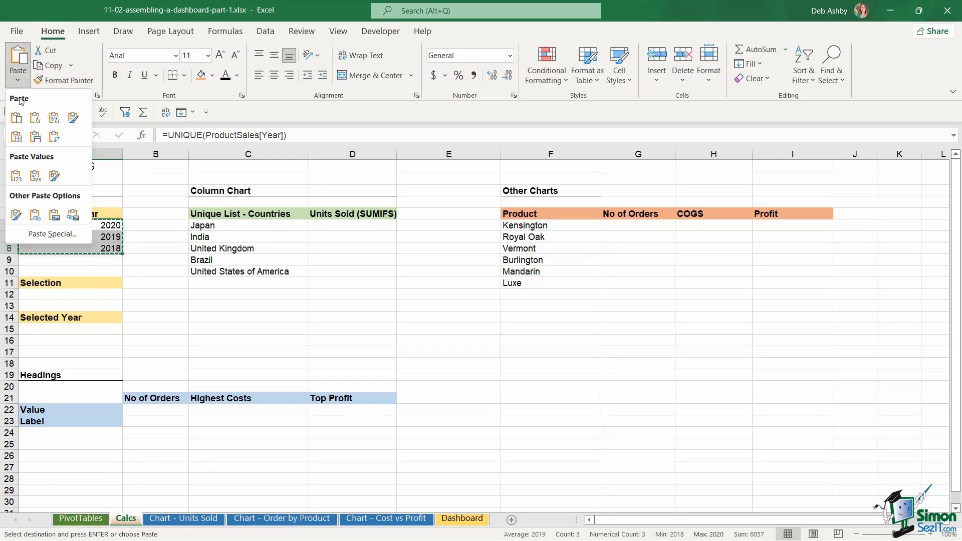
pyautogui.click(16, 175)
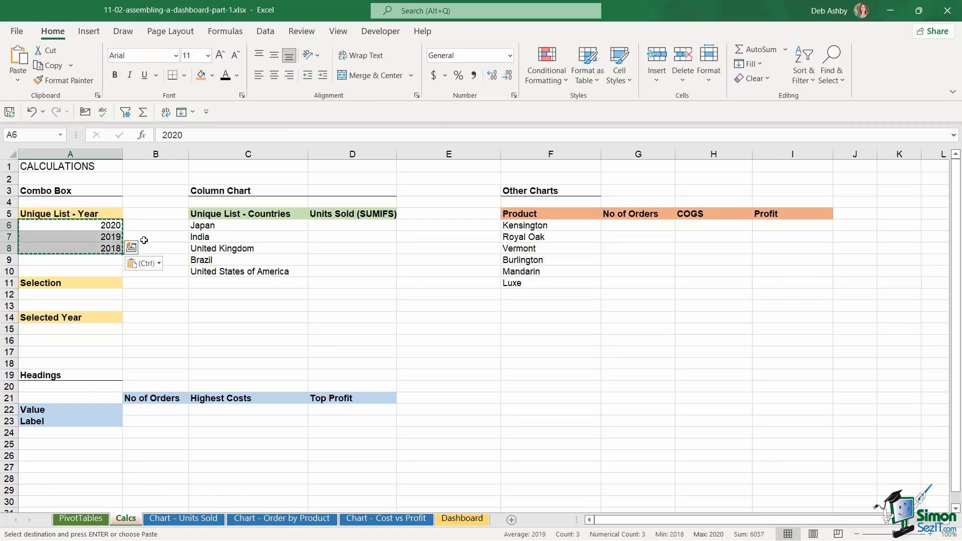
pyautogui.press('Escape')
pyautogui.click(99, 226)
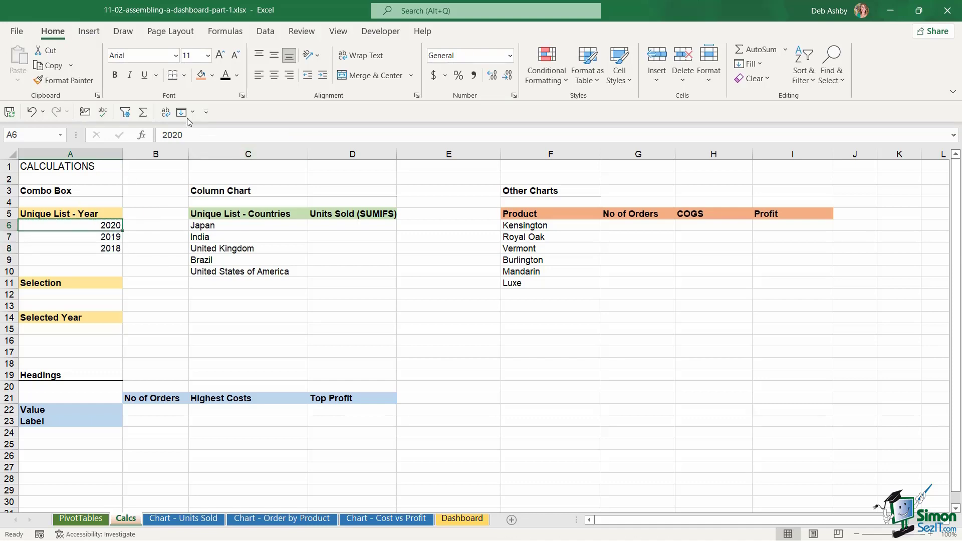
pyautogui.click(100, 239)
pyautogui.click(99, 250)
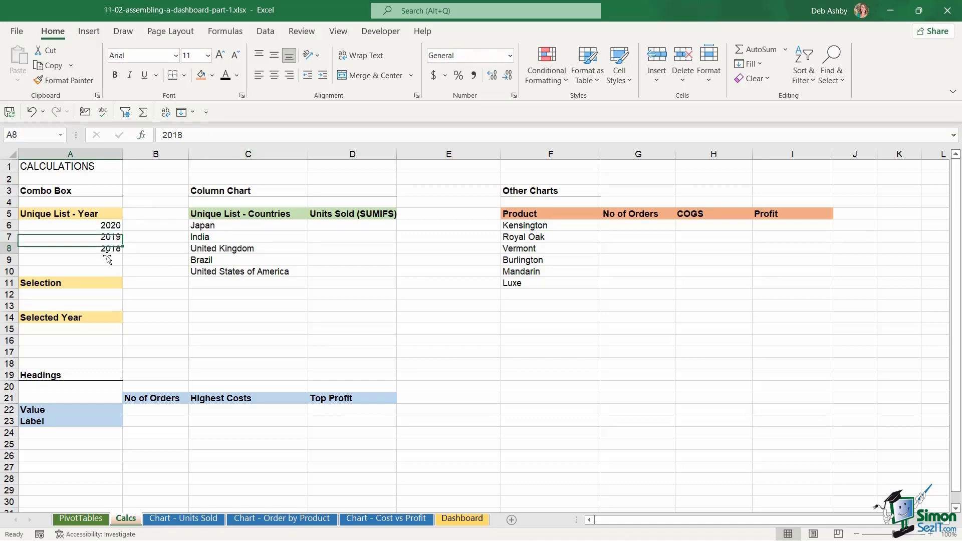
# - Sort the unique year list in A6:A8 from smallest to largest
pyautogui.moveTo(101, 226); pyautogui.dragTo(99, 250)
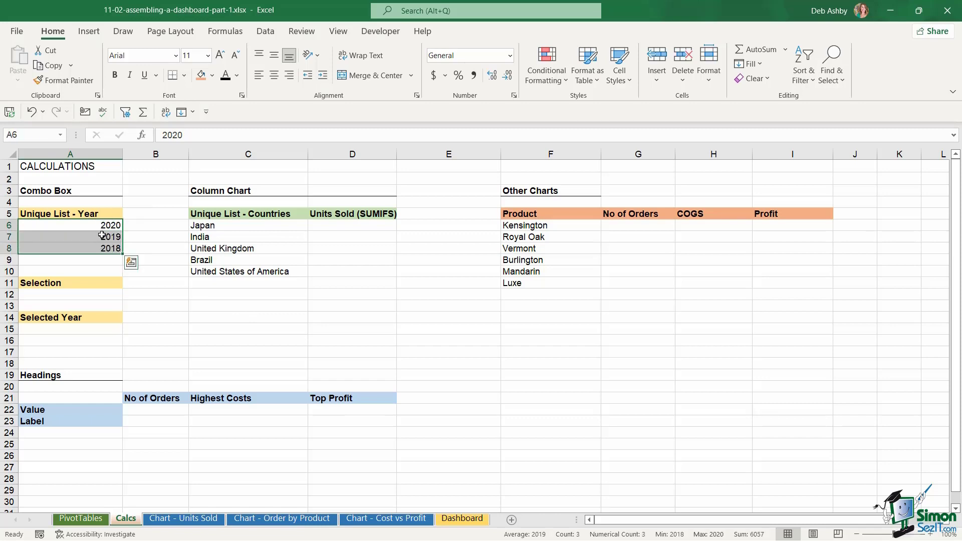
pyautogui.rightClick(102, 236)
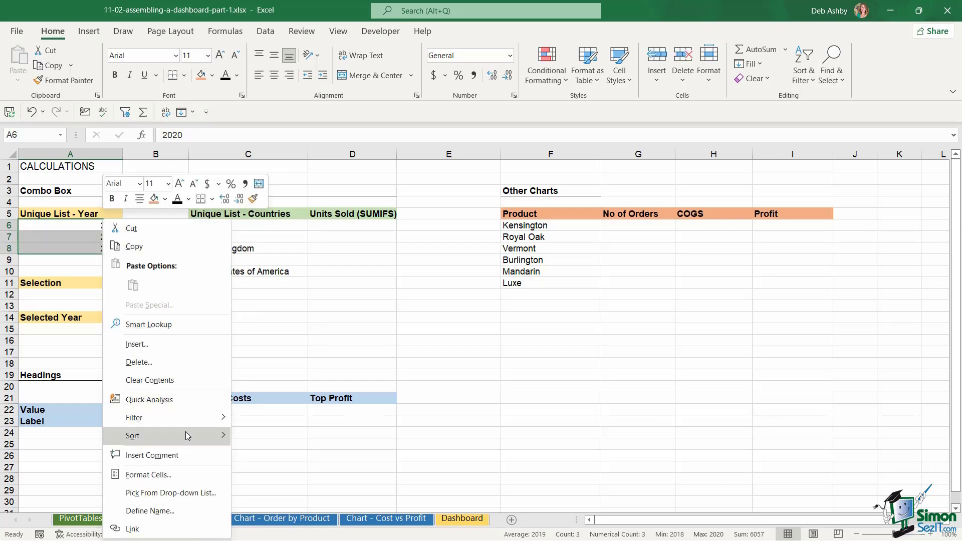
pyautogui.moveTo(191, 436)
pyautogui.click(308, 437)
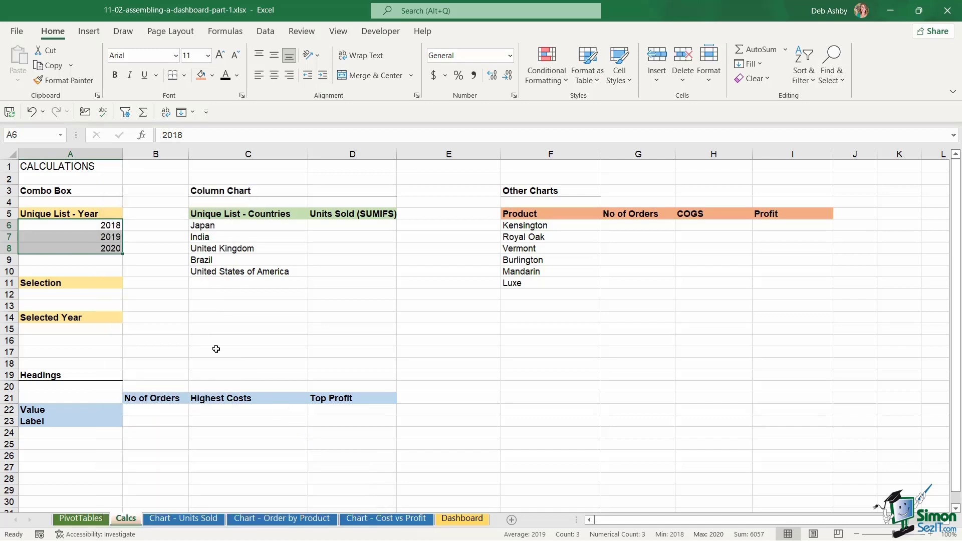
pyautogui.click(161, 286)
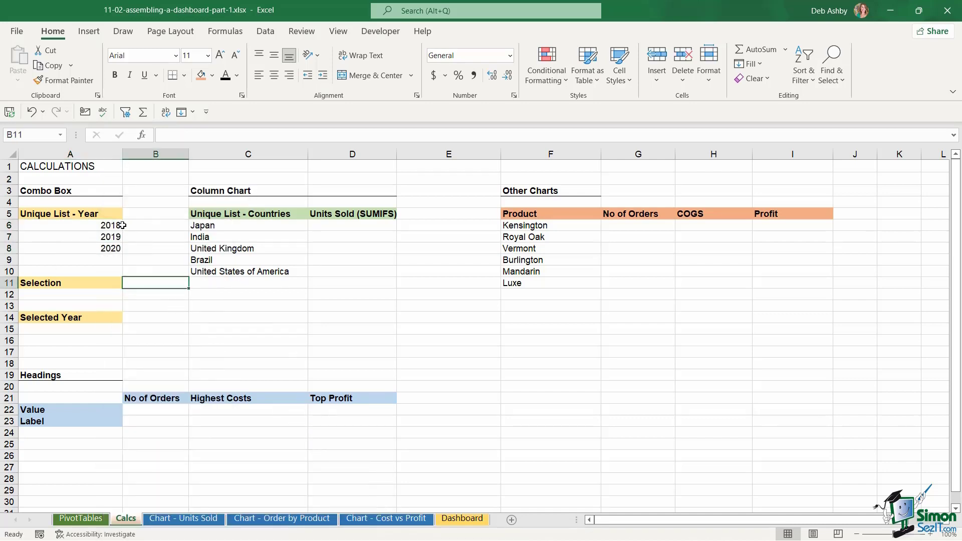
# - Enter =INDEX($A$6:$A$8,$A$12) in A15 under Selected Year, using absolute references to the year list and the Selection cell
pyautogui.click(75, 329)
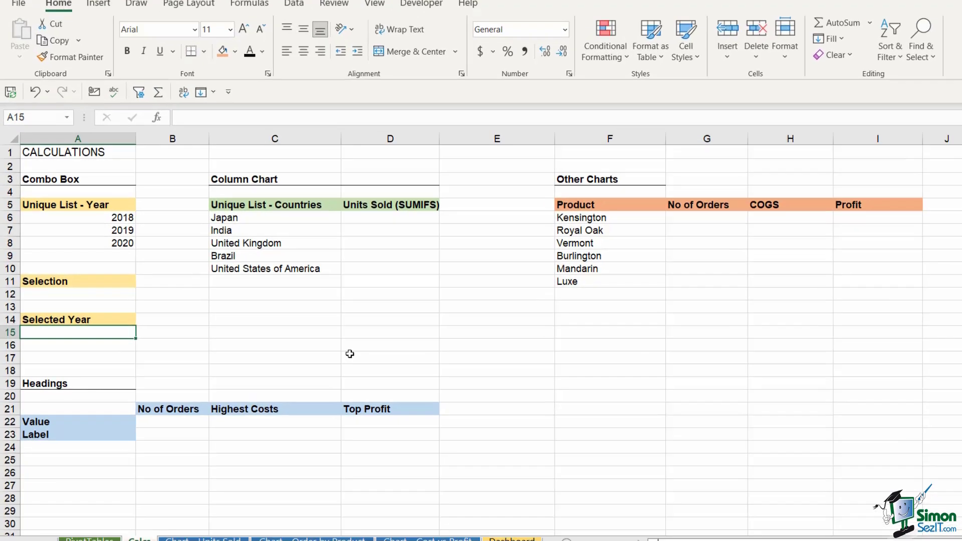
pyautogui.write('=IND')
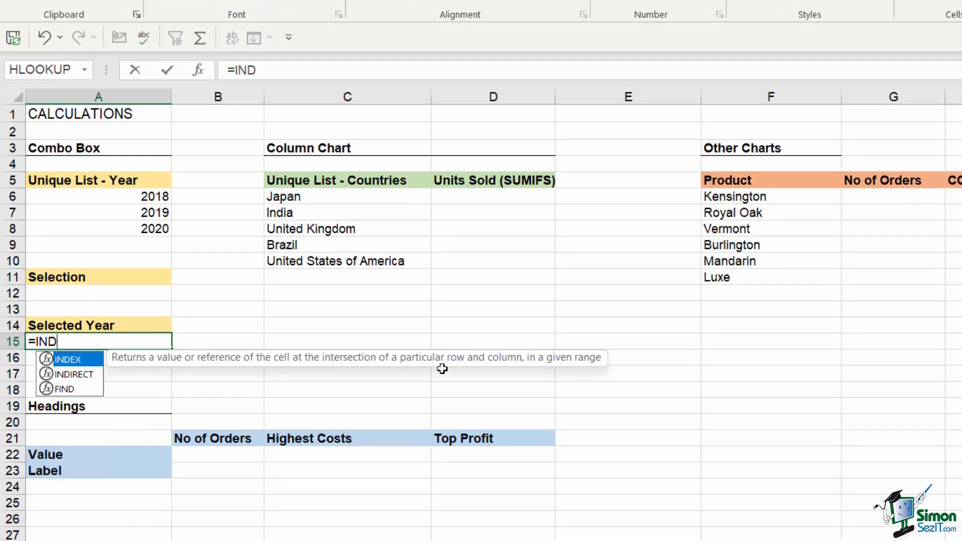
pyautogui.write('EX(')
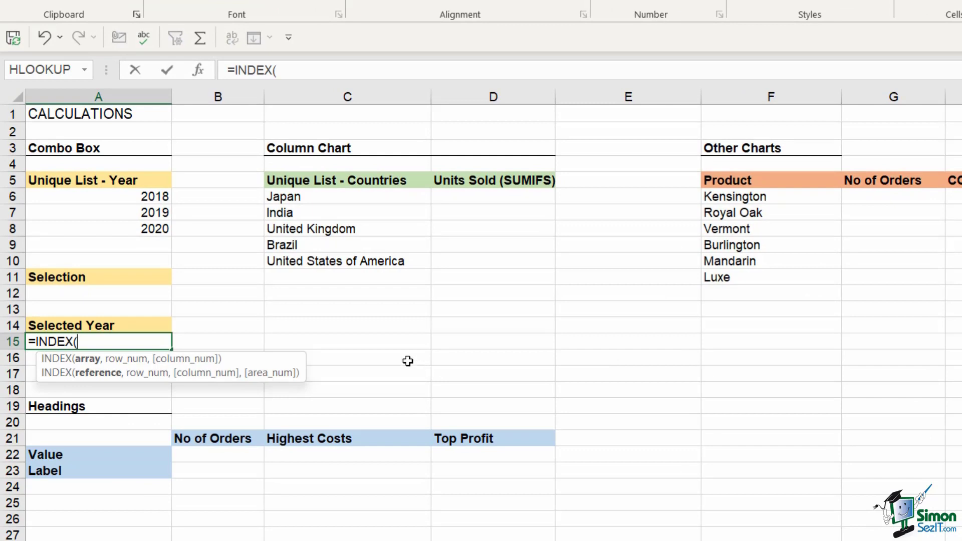
pyautogui.moveTo(152, 197); pyautogui.dragTo(156, 236)
pyautogui.press('F4')
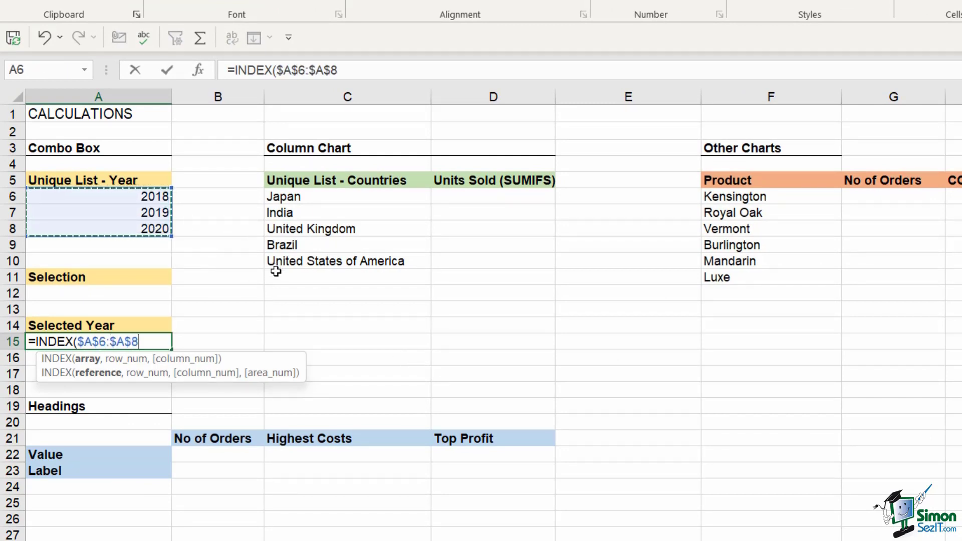
pyautogui.write(',')
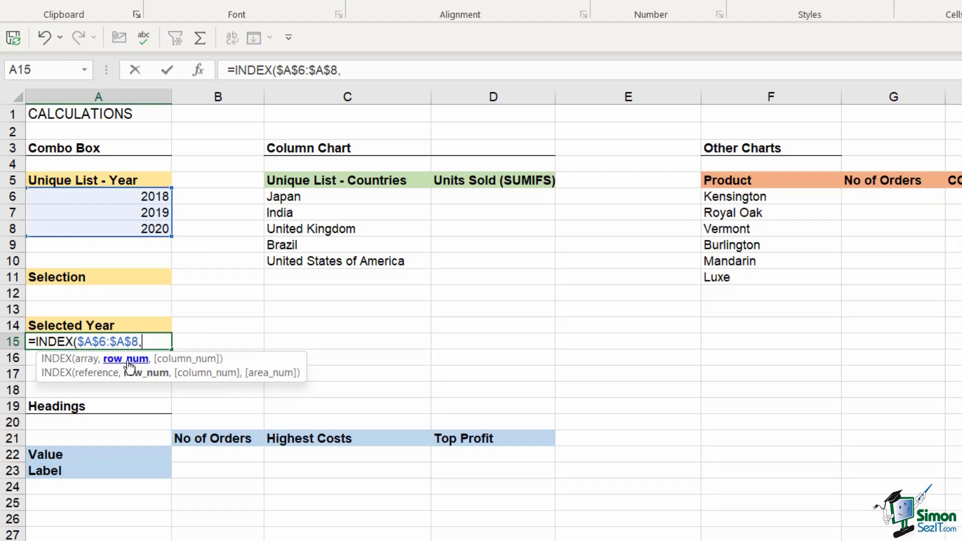
pyautogui.click(148, 293)
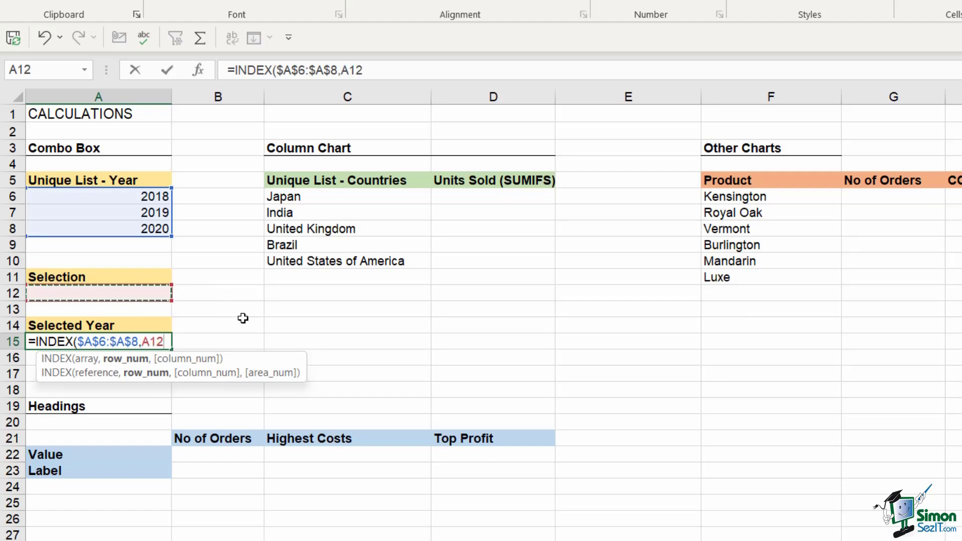
pyautogui.press('F4')
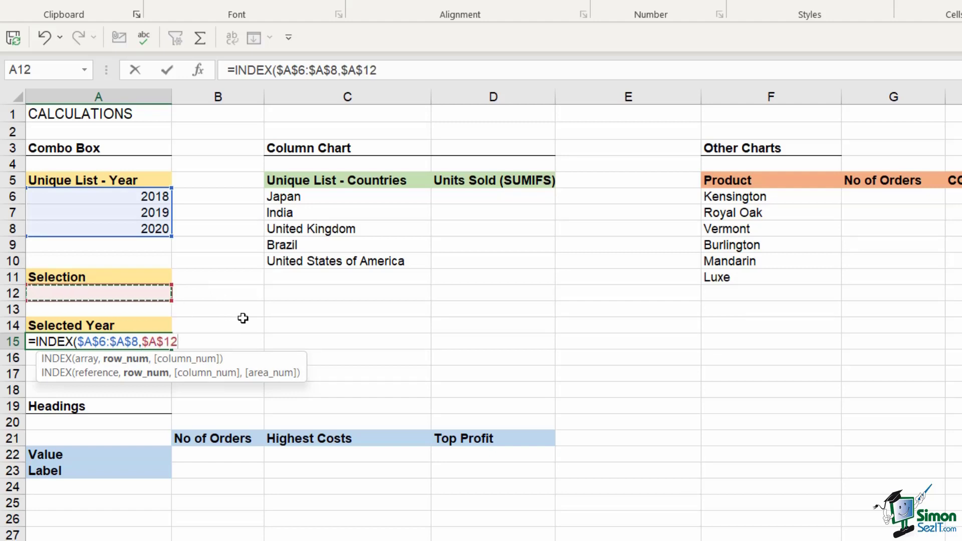
pyautogui.write(')')
pyautogui.press('Return')
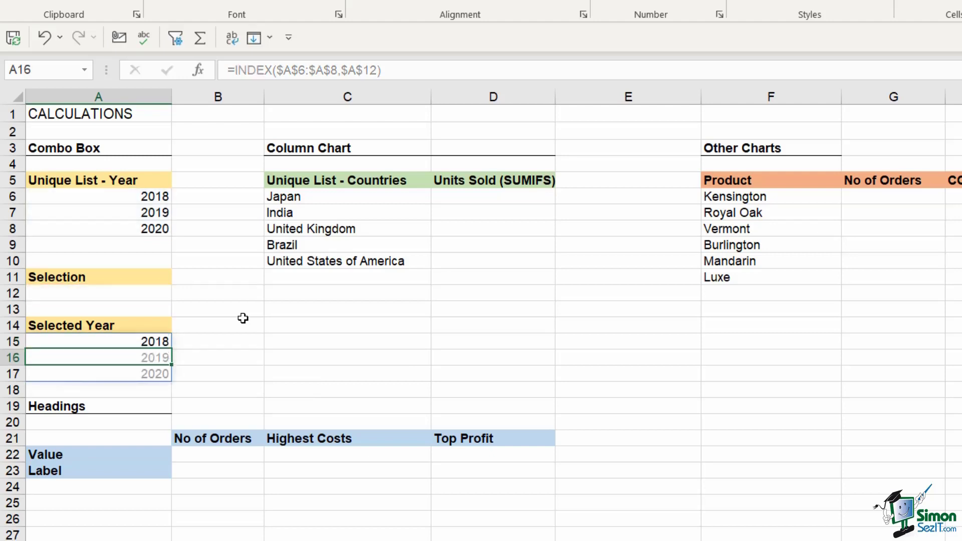
# - Test the Selected Year formula by entering 1, 2 and finally 3 in cell A12 under Selection
pyautogui.click(162, 295)
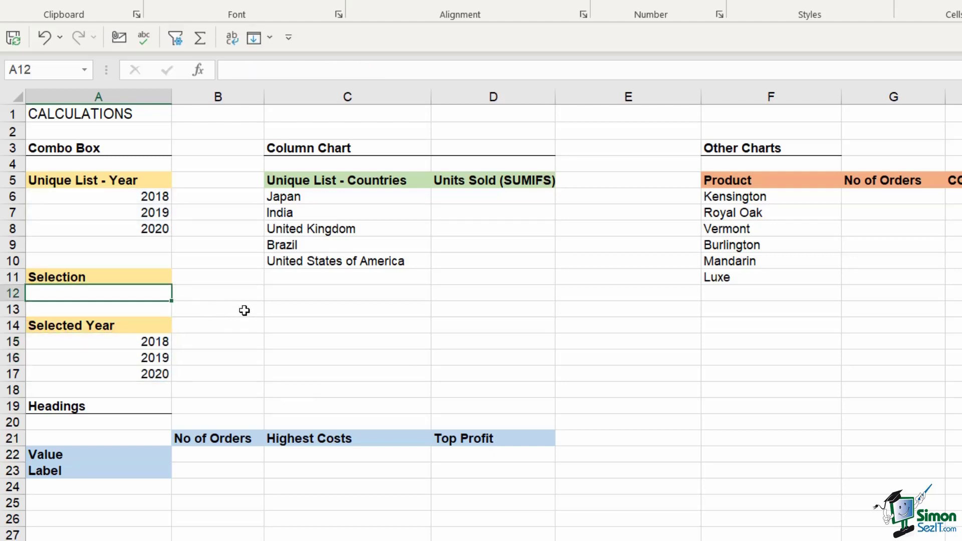
pyautogui.write('1')
pyautogui.press('Return')
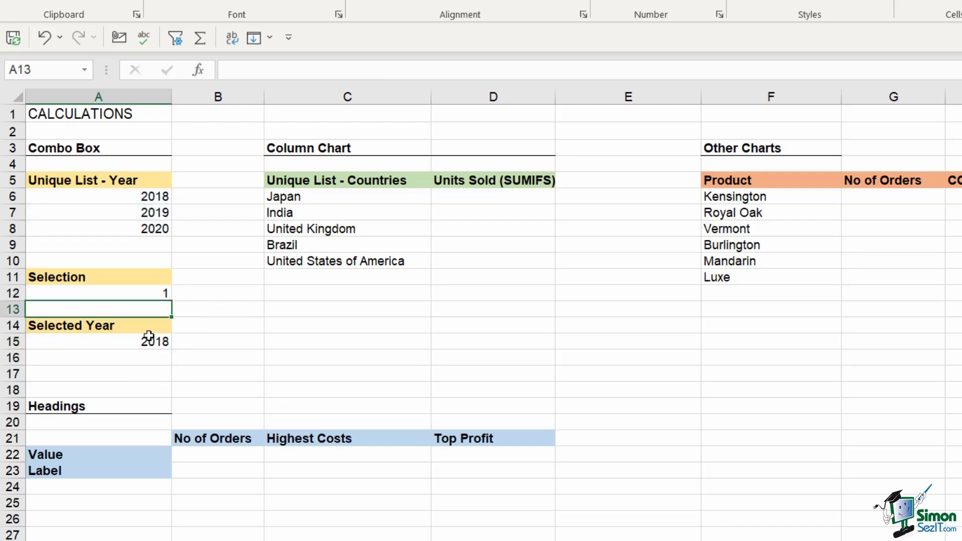
pyautogui.click(161, 293)
pyautogui.write('2')
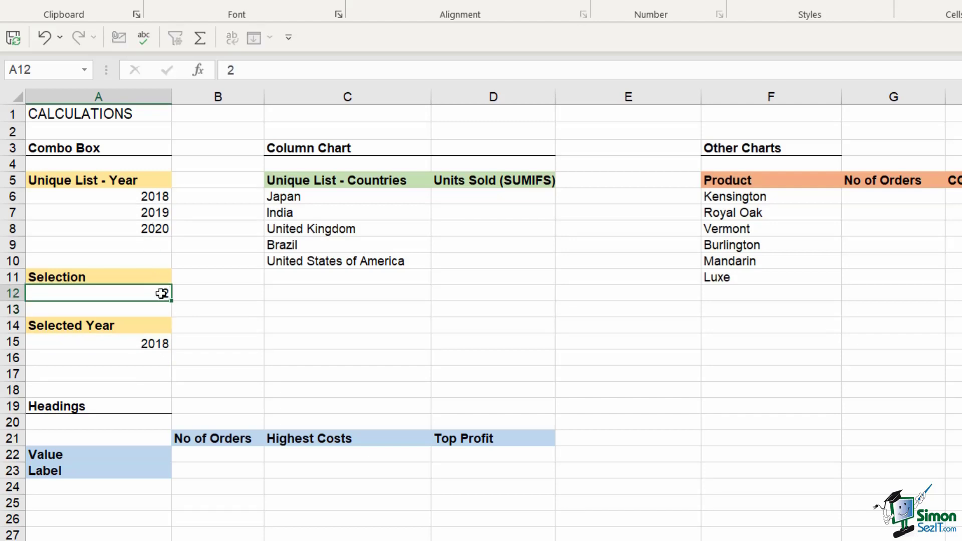
pyautogui.press('Return')
pyautogui.click(162, 294)
pyautogui.write('3')
pyautogui.press('Return')
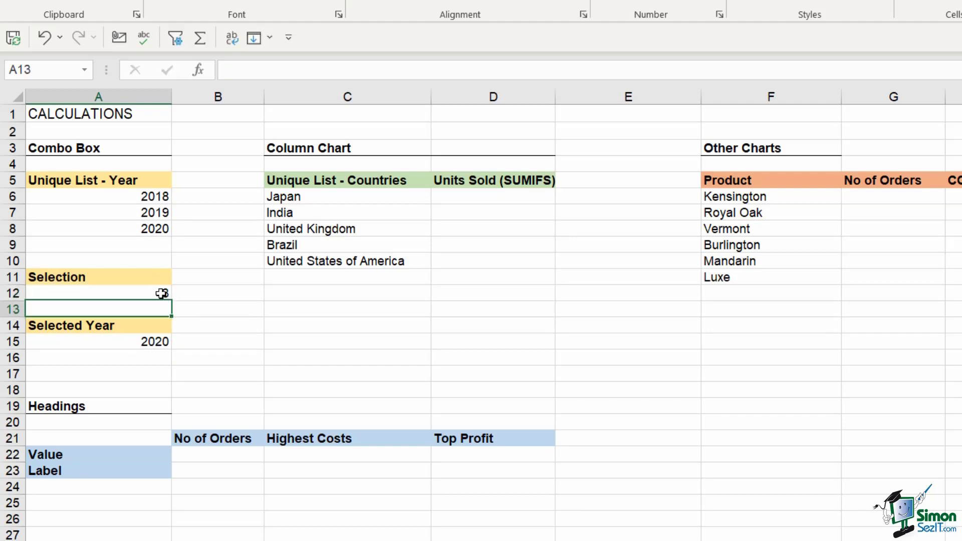
pyautogui.click(226, 343)
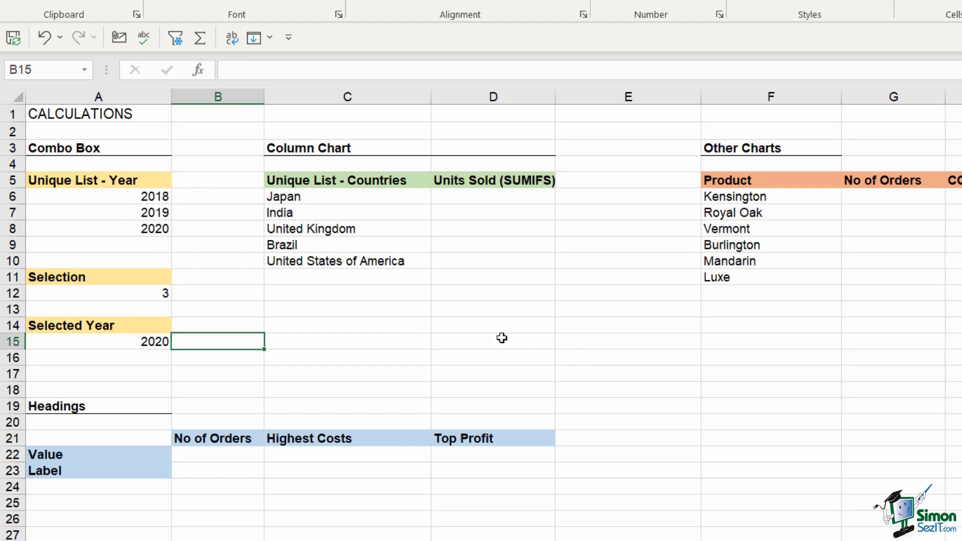
# - Set the input range of the year combo box on the Dashboard sheet to the year list Calcs!$A$6:$A$8
pyautogui.hotkey('ctrl', 'pageup')
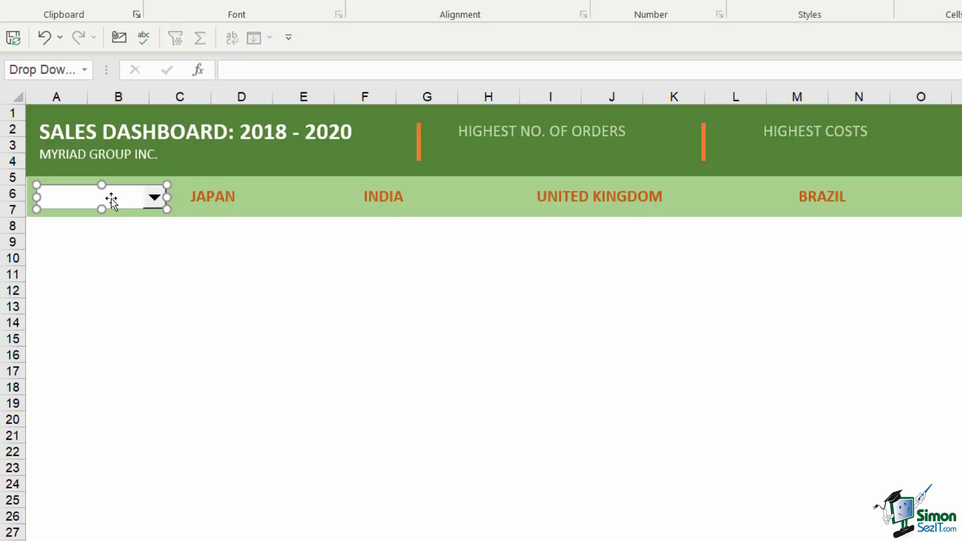
pyautogui.click(527, 0)
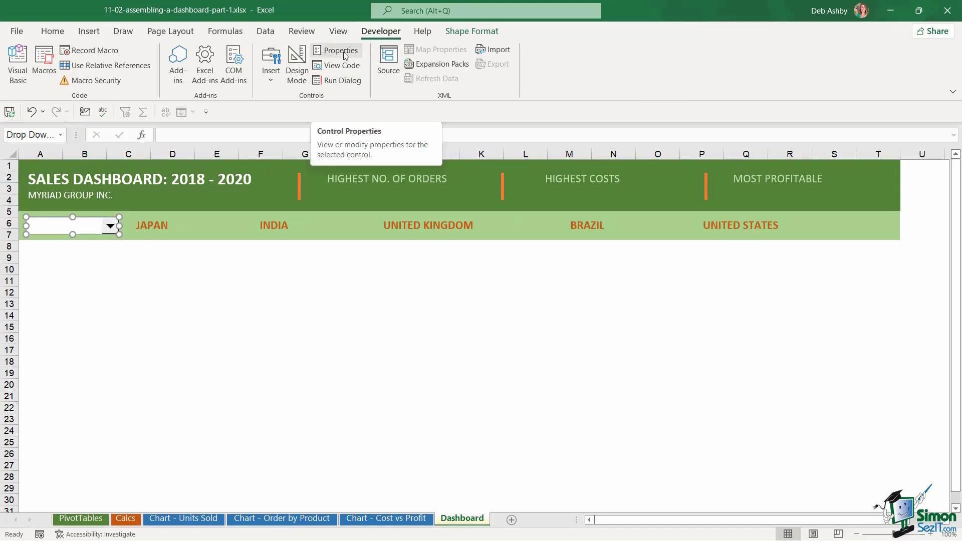
pyautogui.click(345, 55)
pyautogui.moveTo(323, 130); pyautogui.dragTo(365, 170)
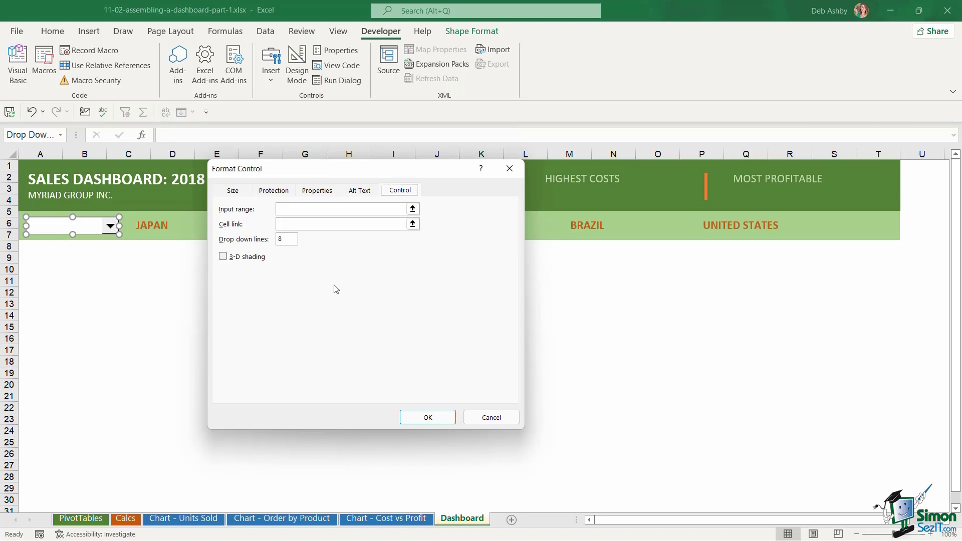
pyautogui.click(285, 208)
pyautogui.click(285, 209)
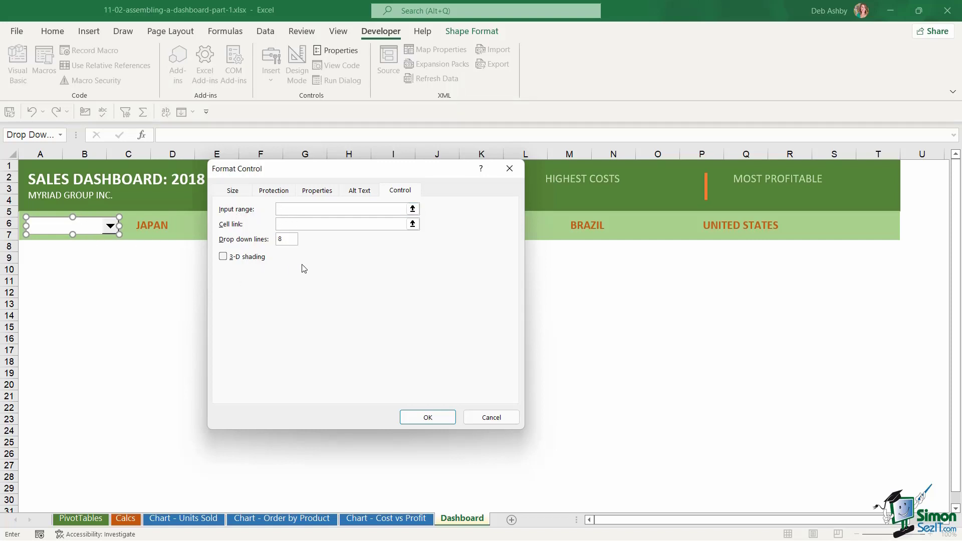
pyautogui.click(413, 209)
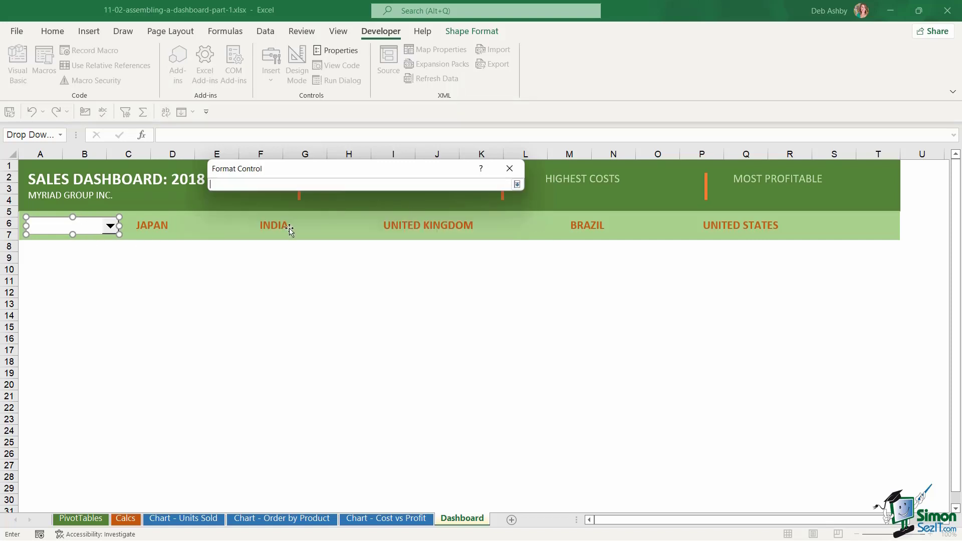
pyautogui.click(127, 518)
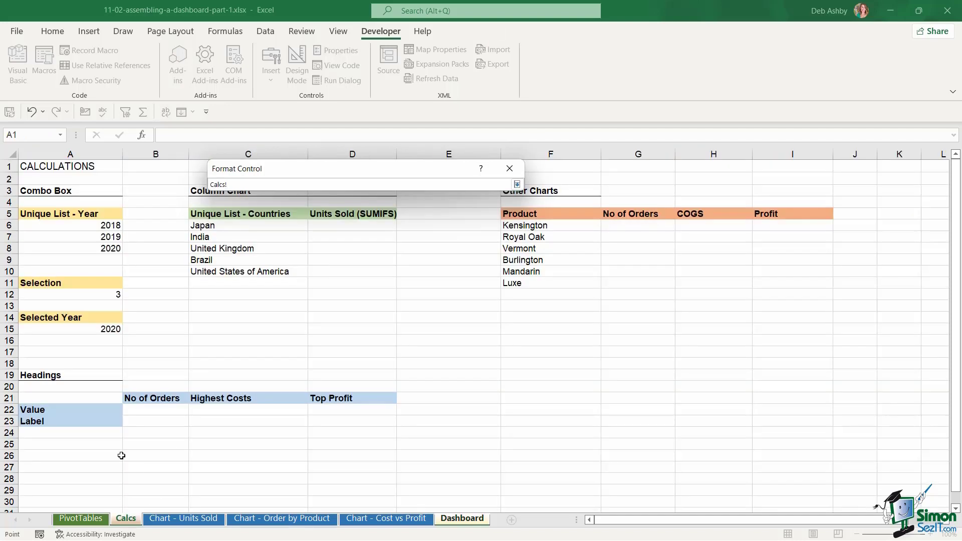
pyautogui.moveTo(94, 226); pyautogui.dragTo(96, 247)
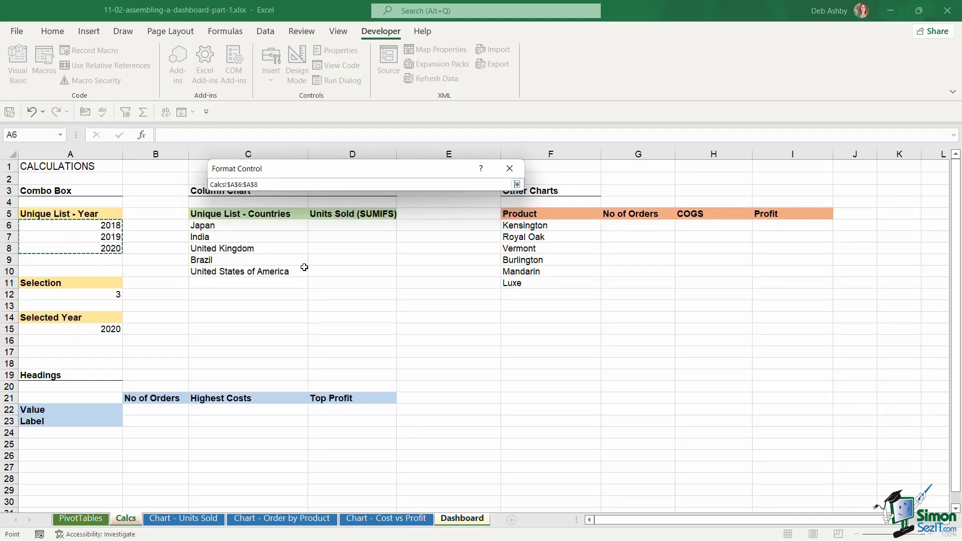
pyautogui.click(516, 185)
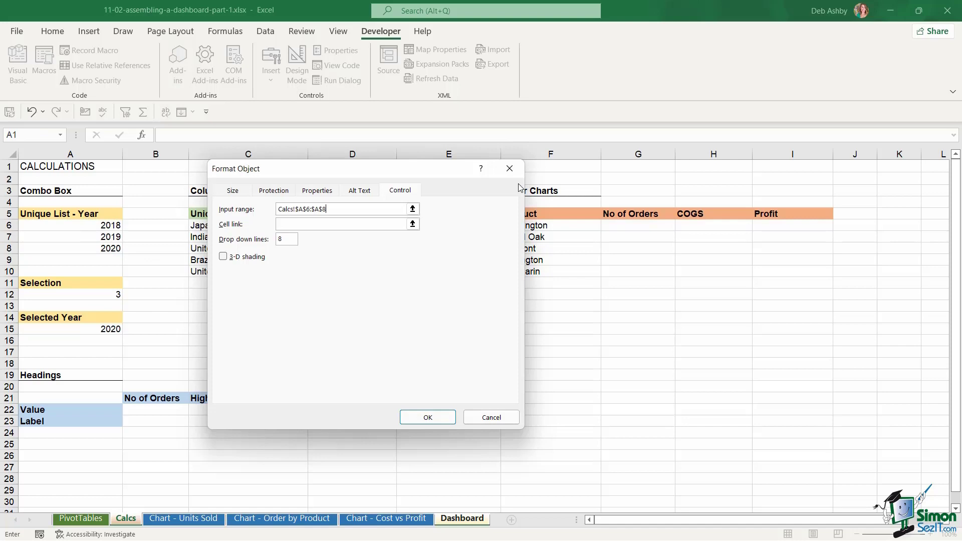
# - Link the combo box to the Selection cell Calcs!$A$12, apply the control settings and deselect the control
pyautogui.click(287, 226)
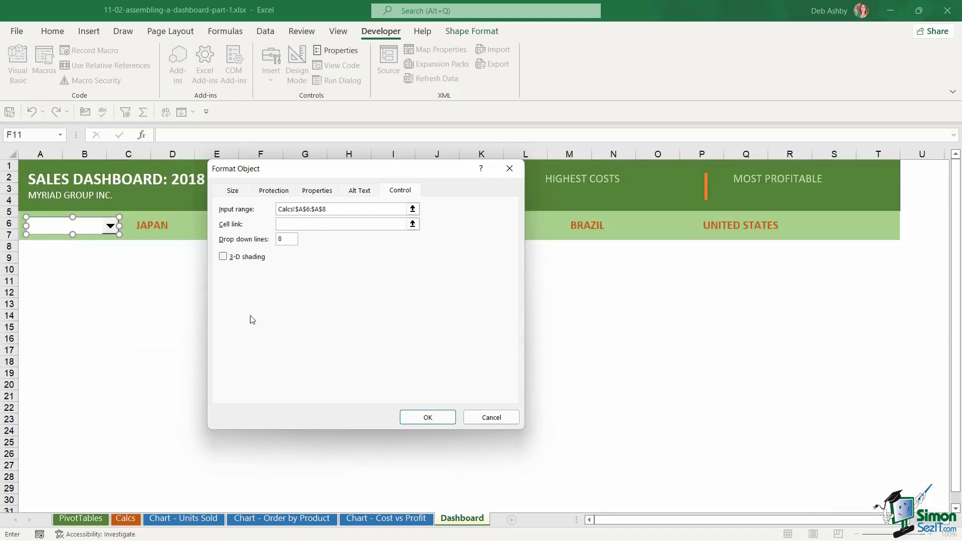
pyautogui.click(126, 519)
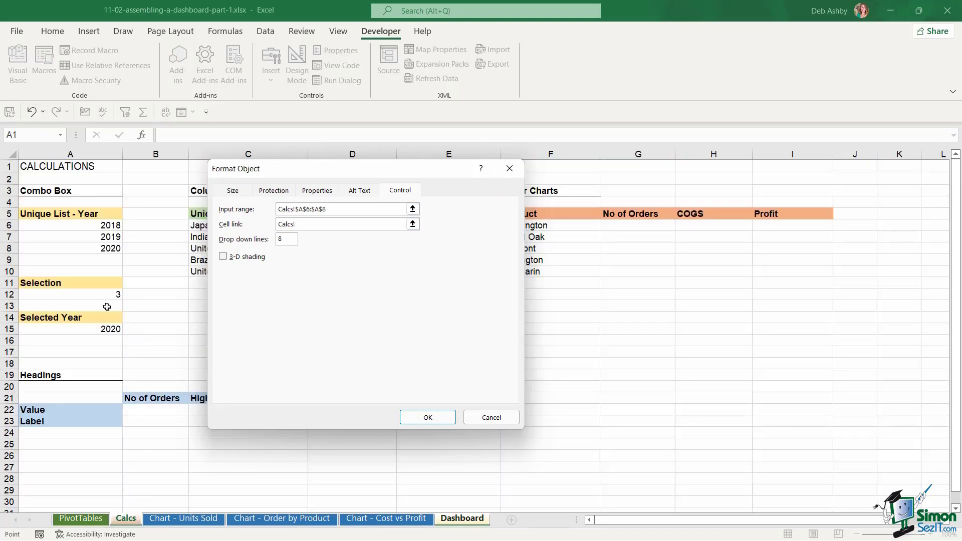
pyautogui.click(91, 296)
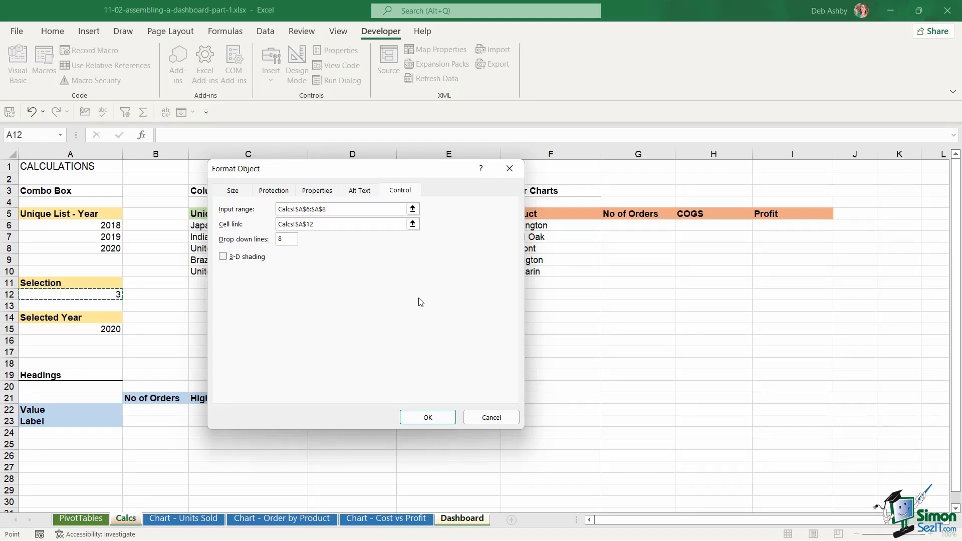
pyautogui.click(429, 420)
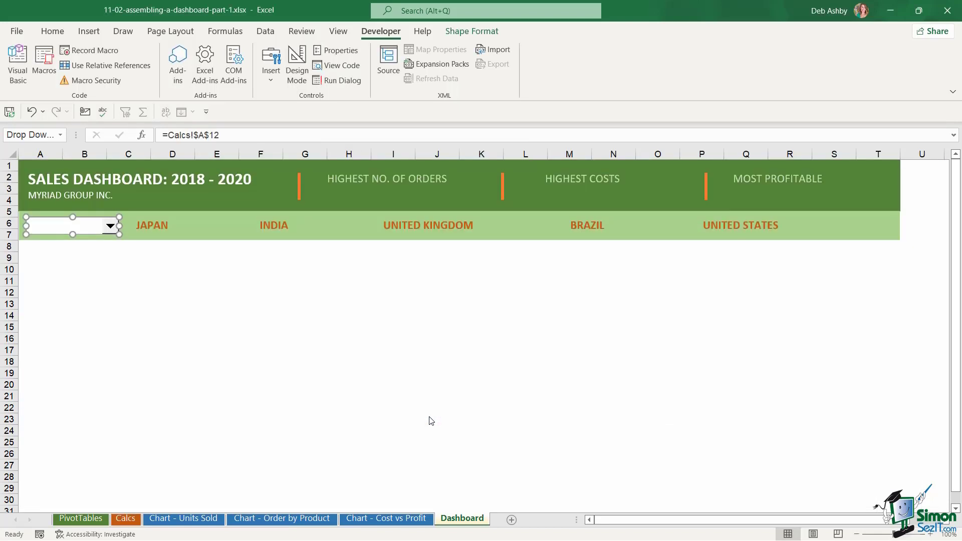
pyautogui.click(257, 314)
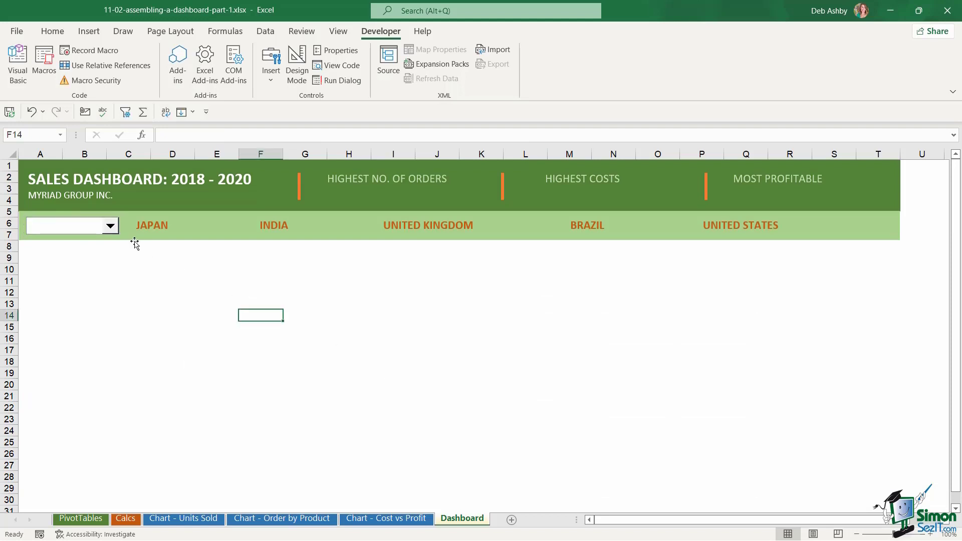
# - Test the year combo box by choosing years from its list, ending on 2018, and check the Selection and Selected Year cells on Calcs
pyautogui.click(110, 227)
pyautogui.click(73, 240)
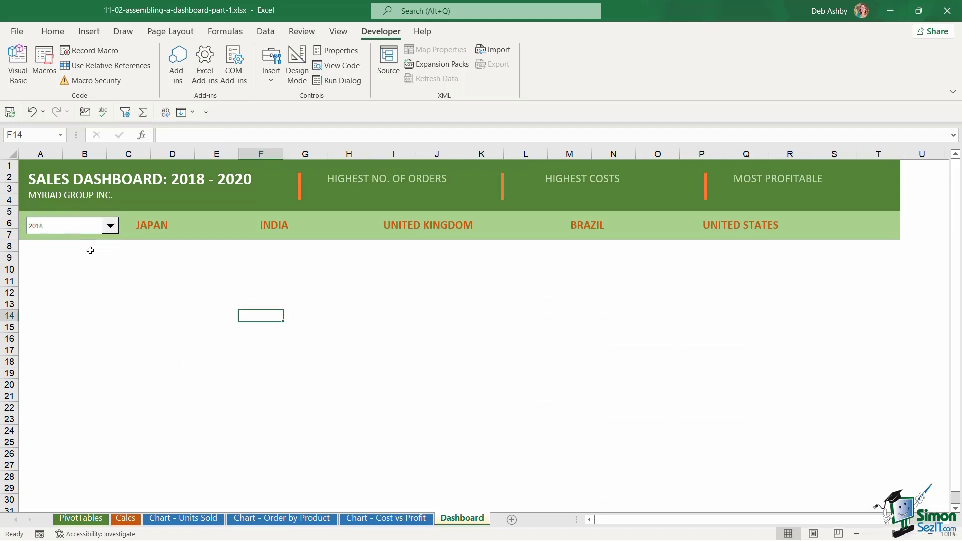
pyautogui.click(110, 226)
pyautogui.click(75, 247)
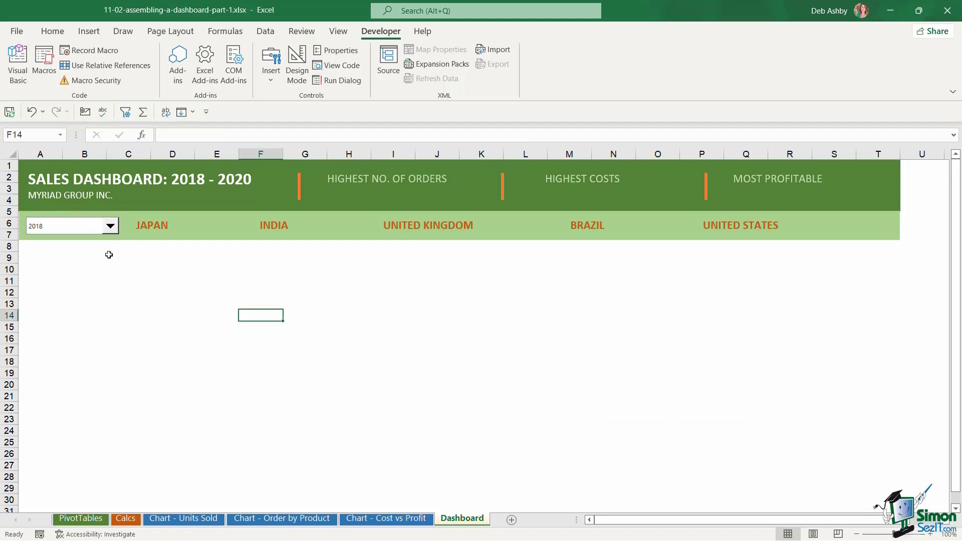
pyautogui.click(107, 227)
pyautogui.click(77, 240)
pyautogui.click(126, 519)
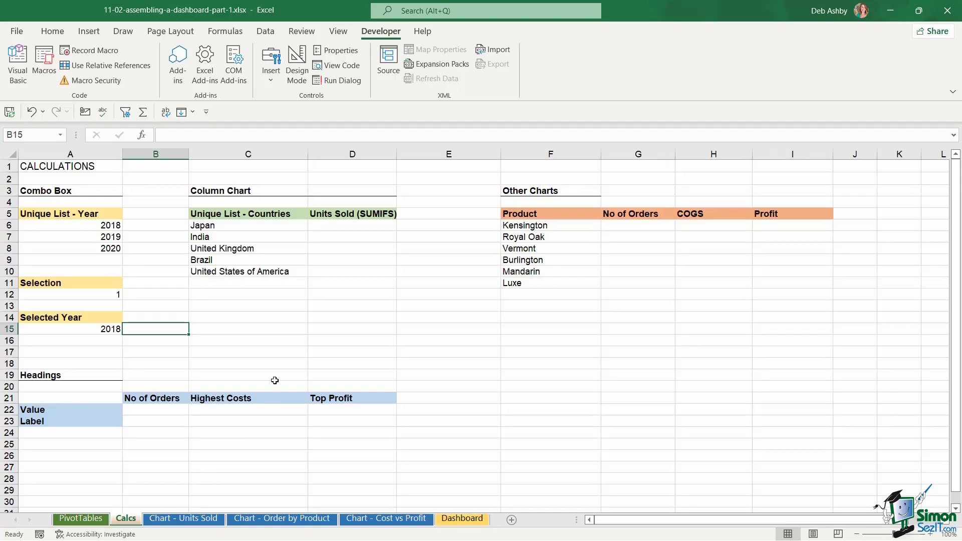
pyautogui.click(82, 330)
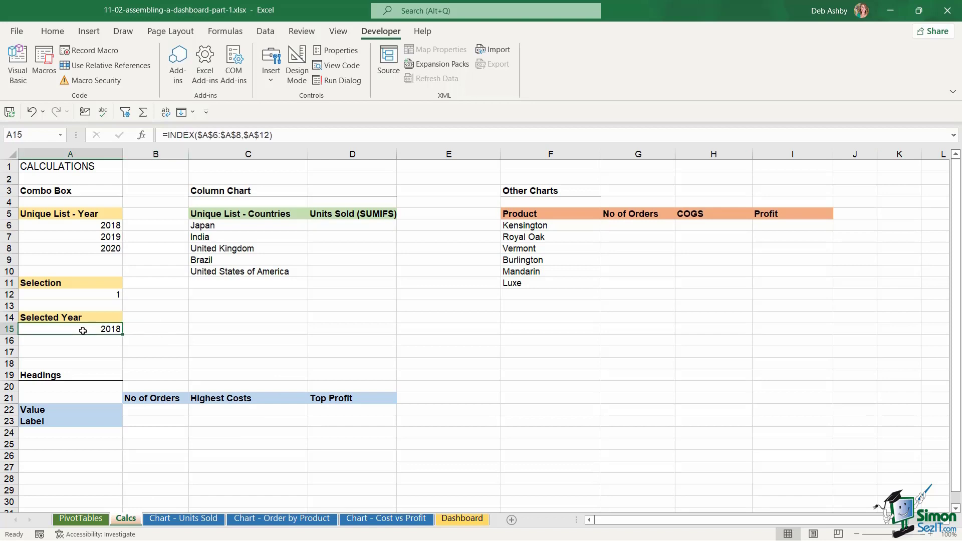
pyautogui.click(99, 296)
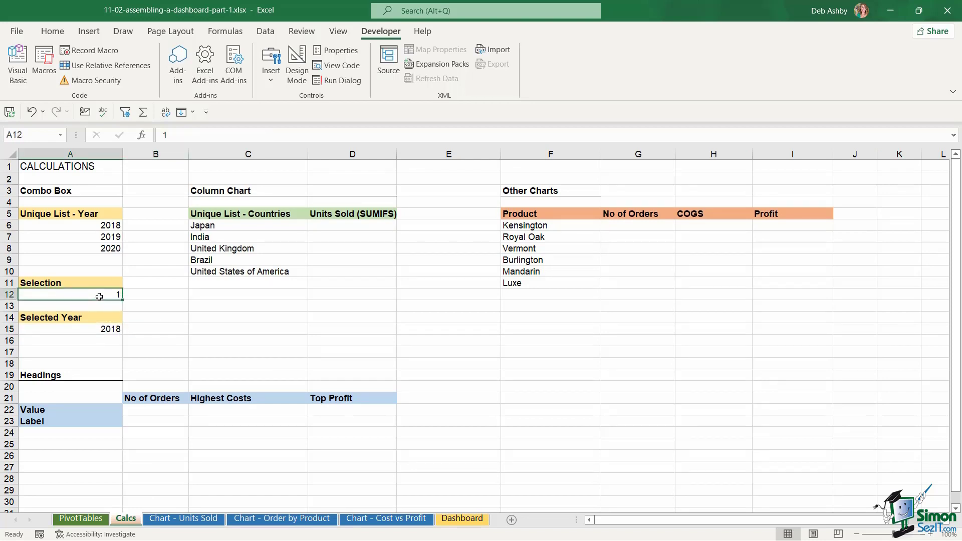
# - Choose 2019 in the Dashboard year combo box and check the Selection and Selected Year cells on Calcs
pyautogui.click(463, 518)
pyautogui.click(111, 227)
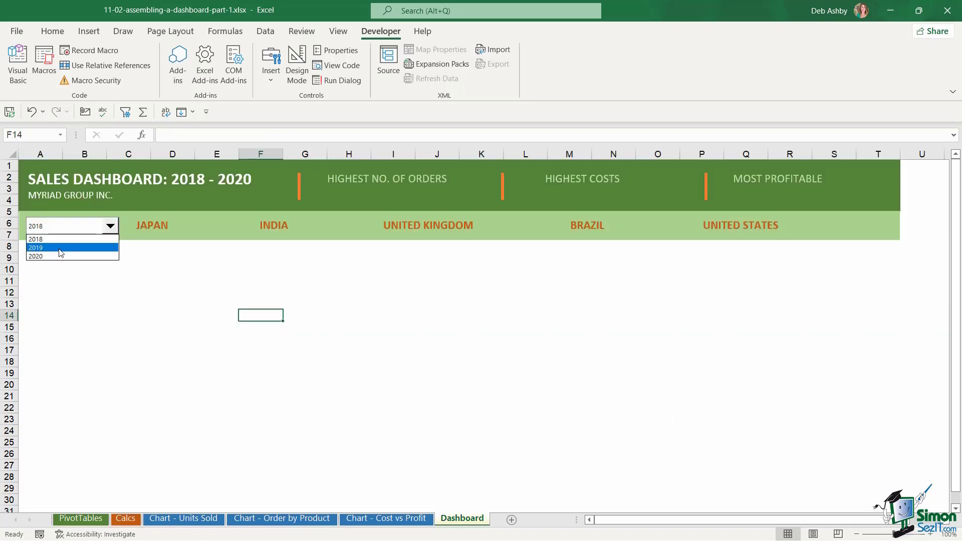
pyautogui.click(63, 247)
pyautogui.click(125, 519)
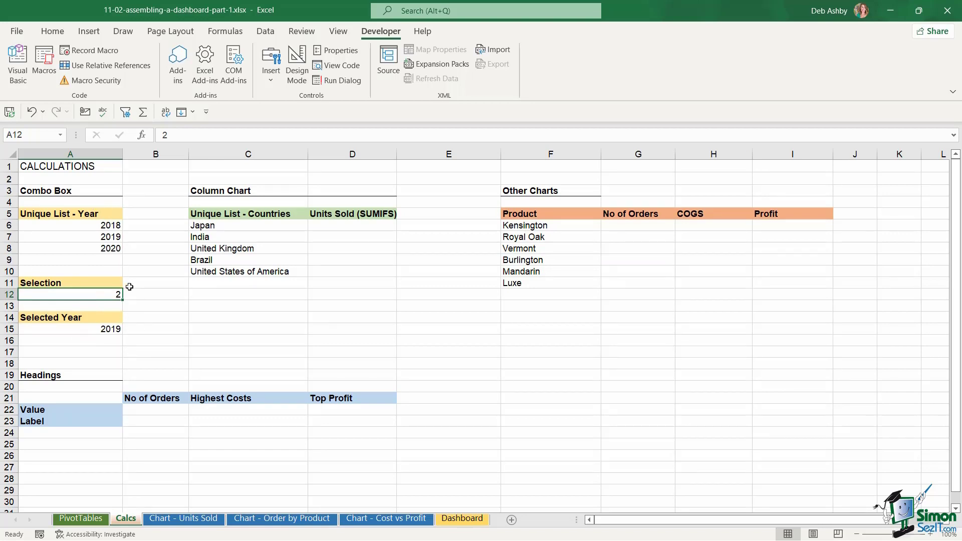
pyautogui.click(468, 520)
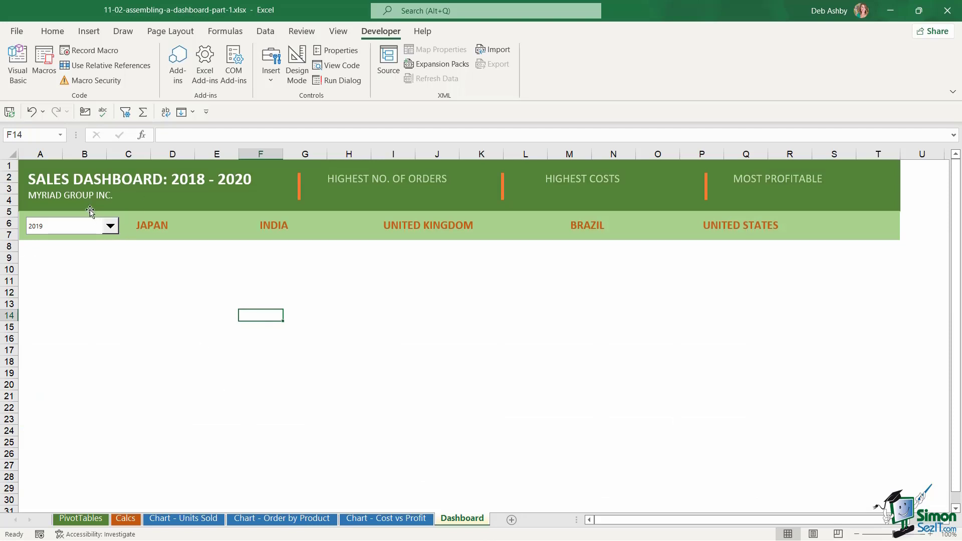
# - Examine the country list and the Units Sold column on Calcs alongside the year selection on the Dashboard
pyautogui.click(128, 519)
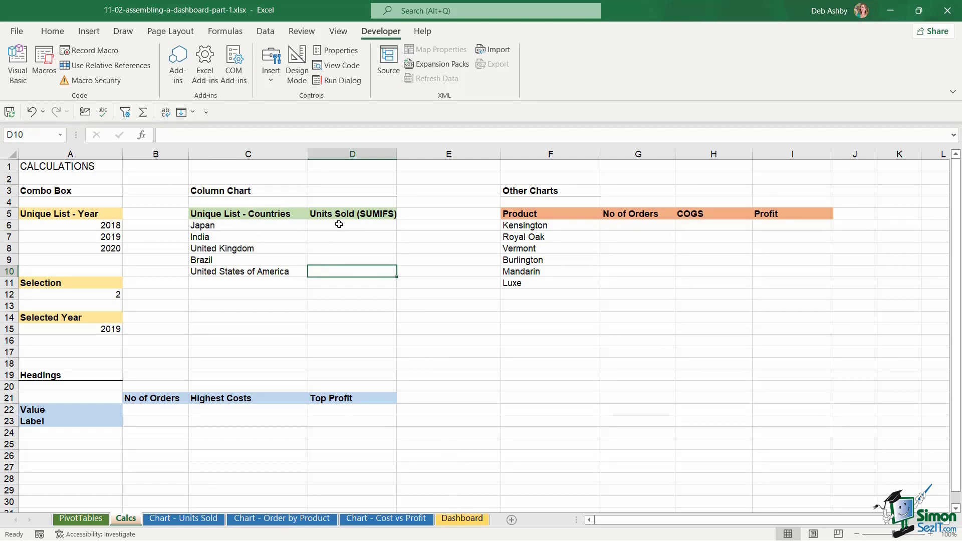
pyautogui.moveTo(355, 225); pyautogui.dragTo(353, 271)
pyautogui.click(250, 234)
pyautogui.moveTo(250, 233); pyautogui.dragTo(251, 272)
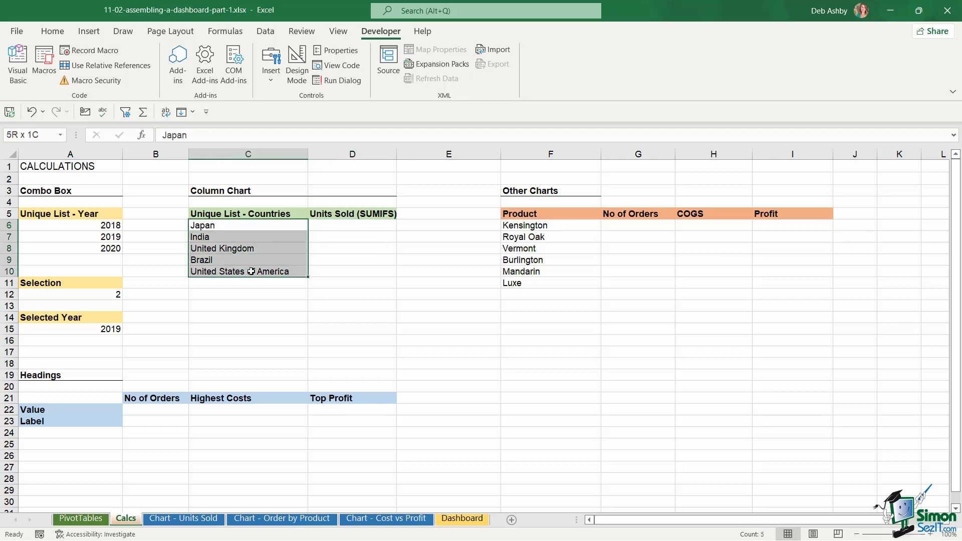
pyautogui.click(344, 225)
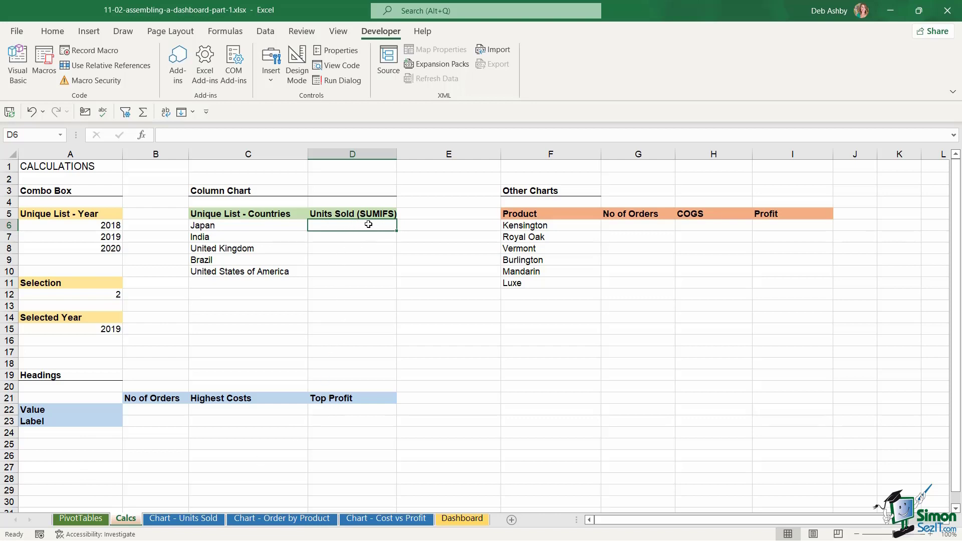
pyautogui.click(260, 227)
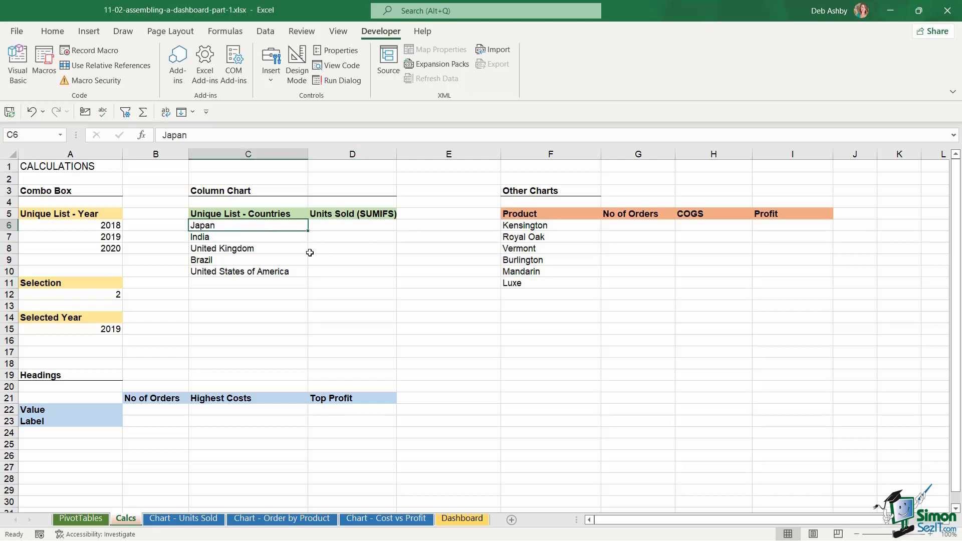
pyautogui.click(266, 236)
pyautogui.click(272, 251)
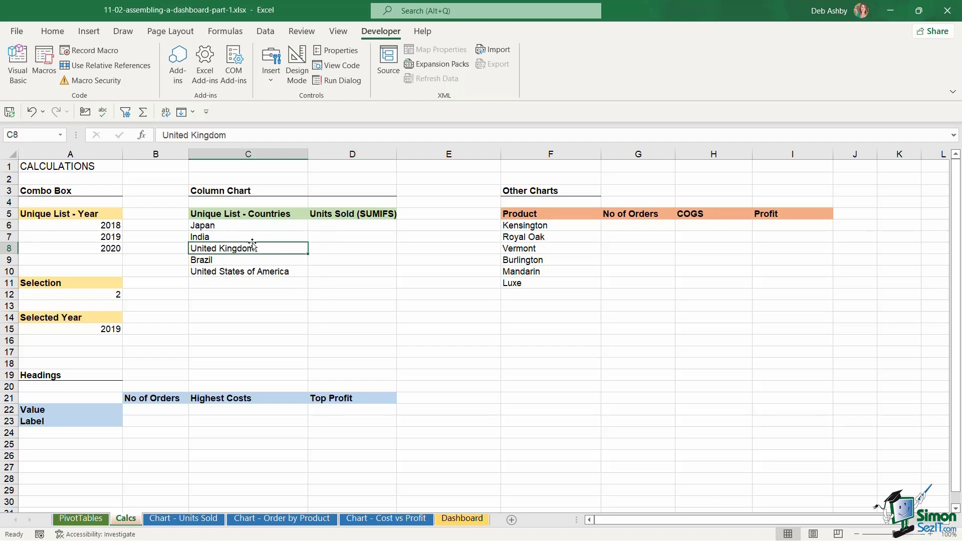
pyautogui.doubleClick(336, 225)
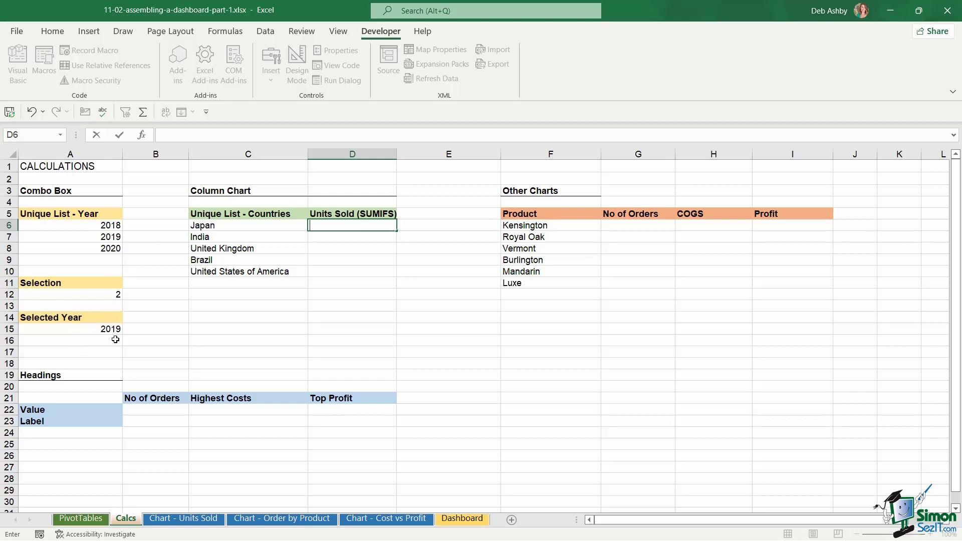
pyautogui.click(463, 519)
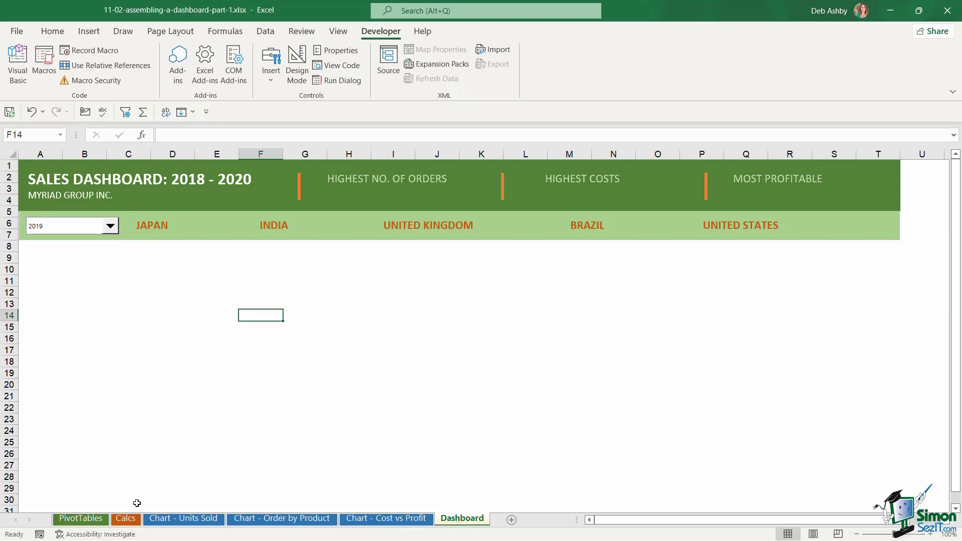
pyautogui.click(125, 518)
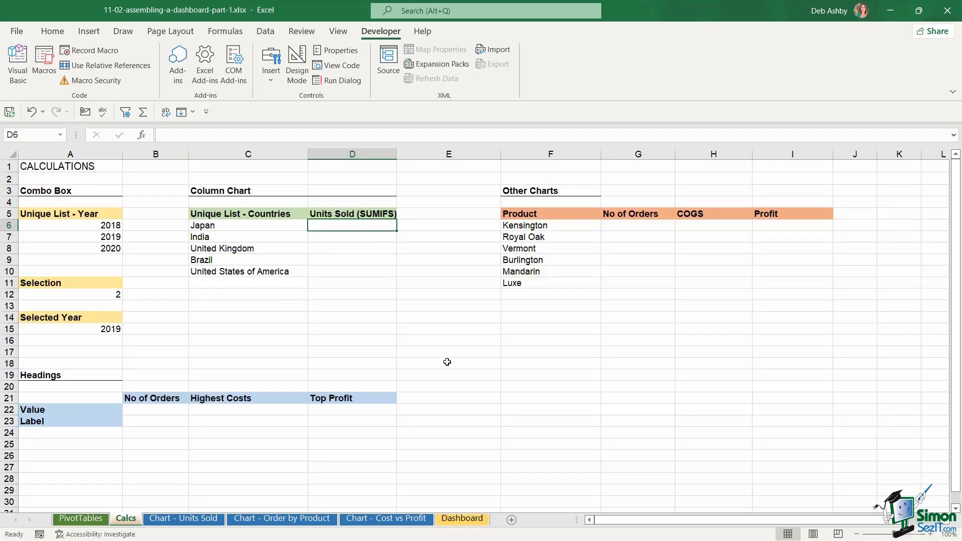
# - Start a SUMIFS formula in D6 on Calcs with the Units Sold column of the ProductSales table as the sum range
pyautogui.write('=SUMIFS')
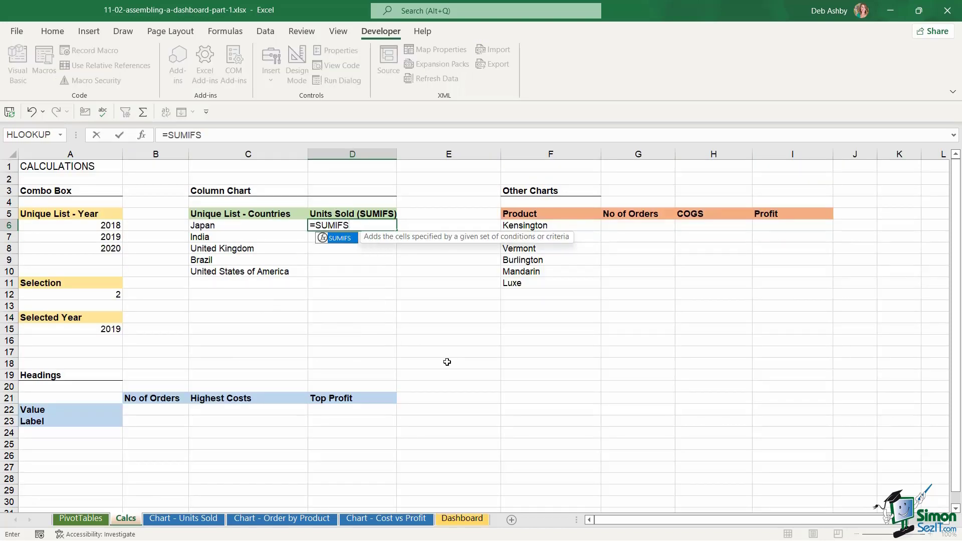
pyautogui.write('(')
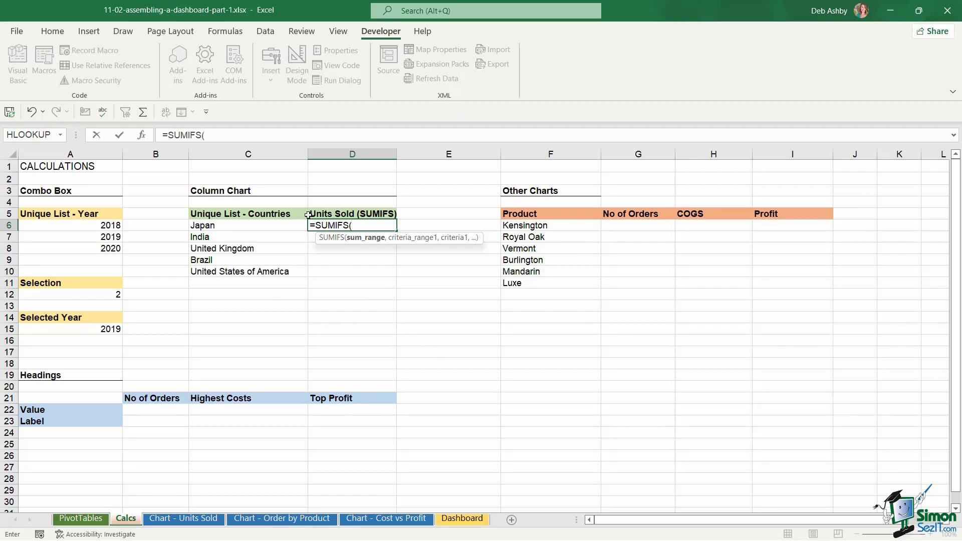
pyautogui.click(86, 524)
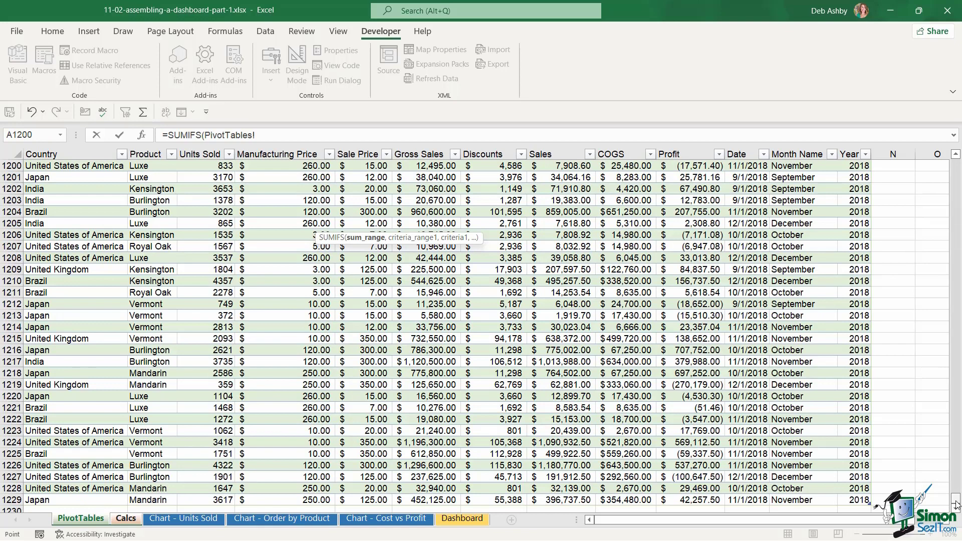
pyautogui.moveTo(956, 500); pyautogui.dragTo(956, 163)
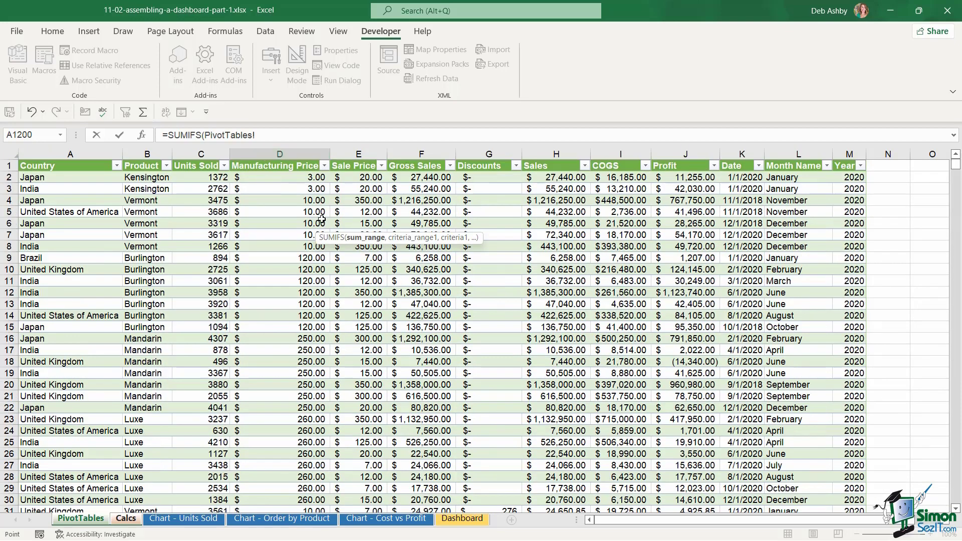
pyautogui.click(188, 179)
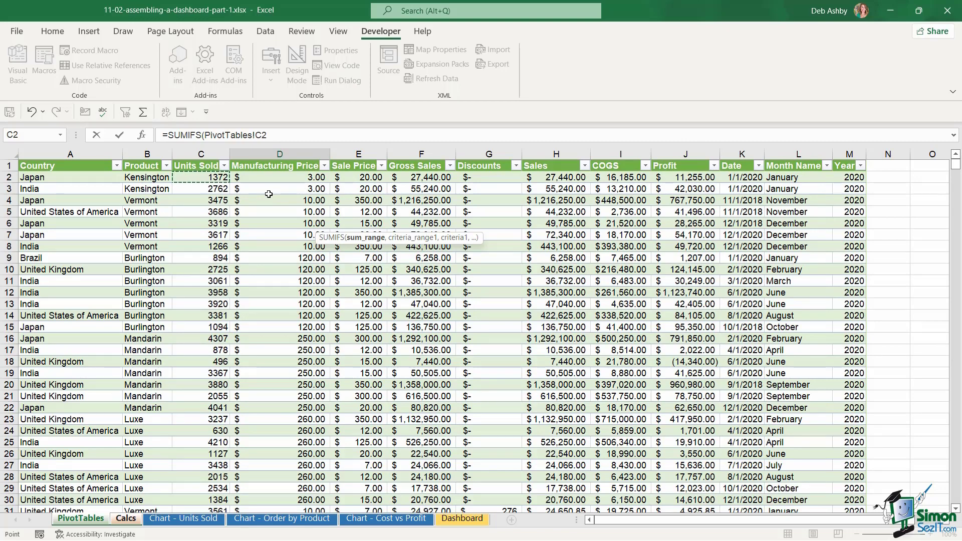
pyautogui.hotkey('ctrl', 'shift', 'Down')
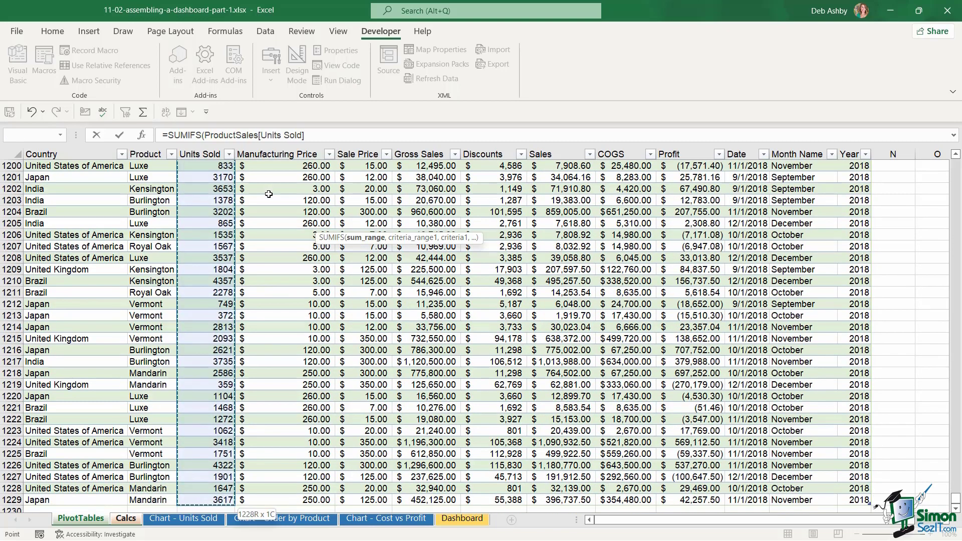
pyautogui.write(',')
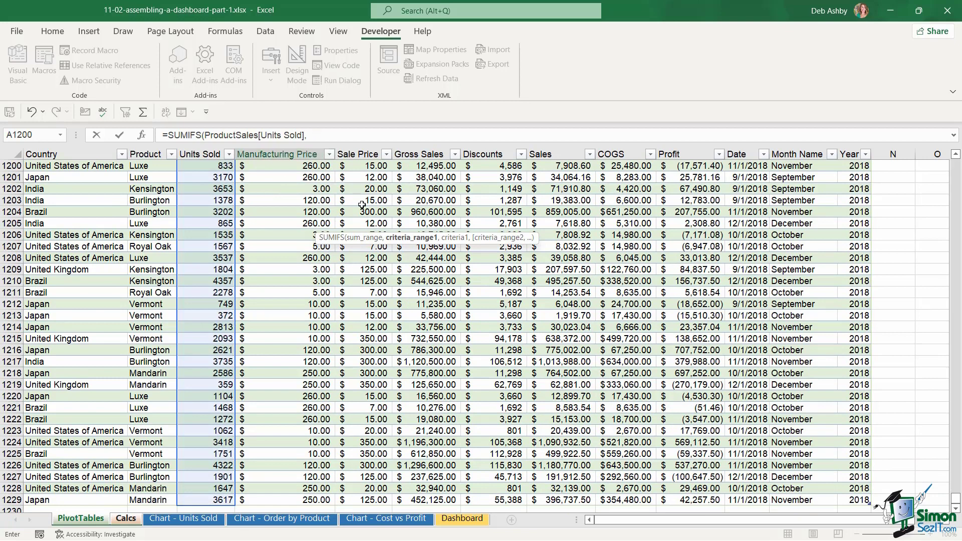
# - Add the first SUMIFS condition, using the ProductSales Country column as criteria range and Calcs!C6 as the criterion
pyautogui.press('F2')
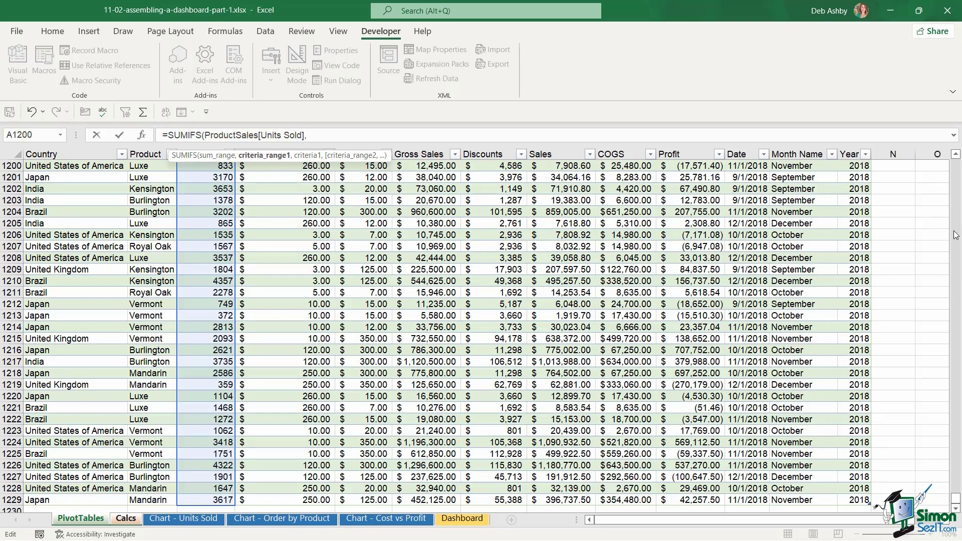
pyautogui.moveTo(955, 499); pyautogui.dragTo(956, 166)
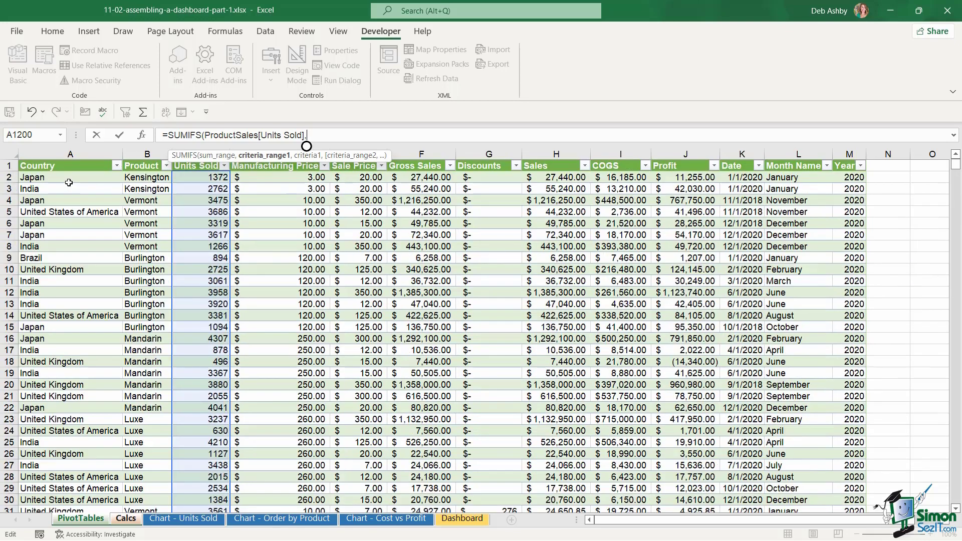
pyautogui.click(64, 173)
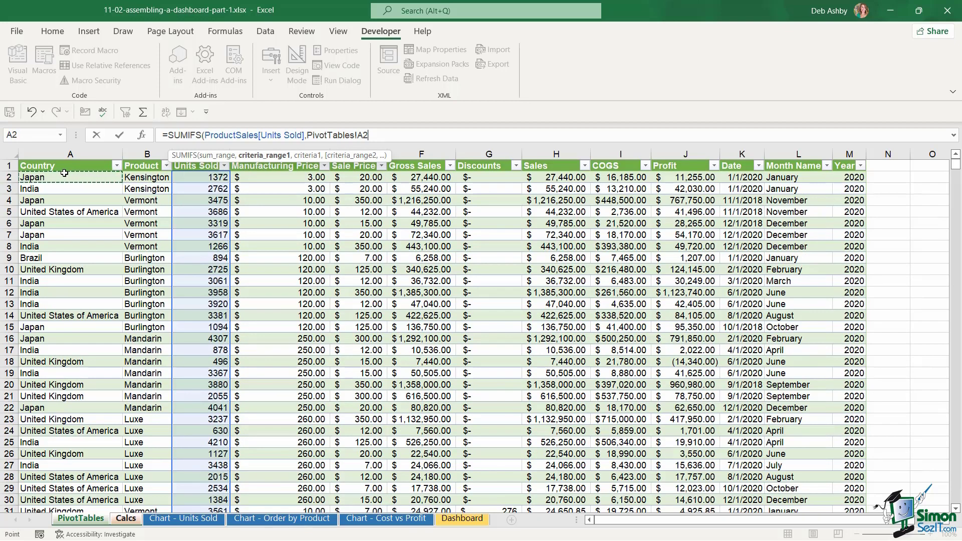
pyautogui.hotkey('ctrl', 'shift', 'Down')
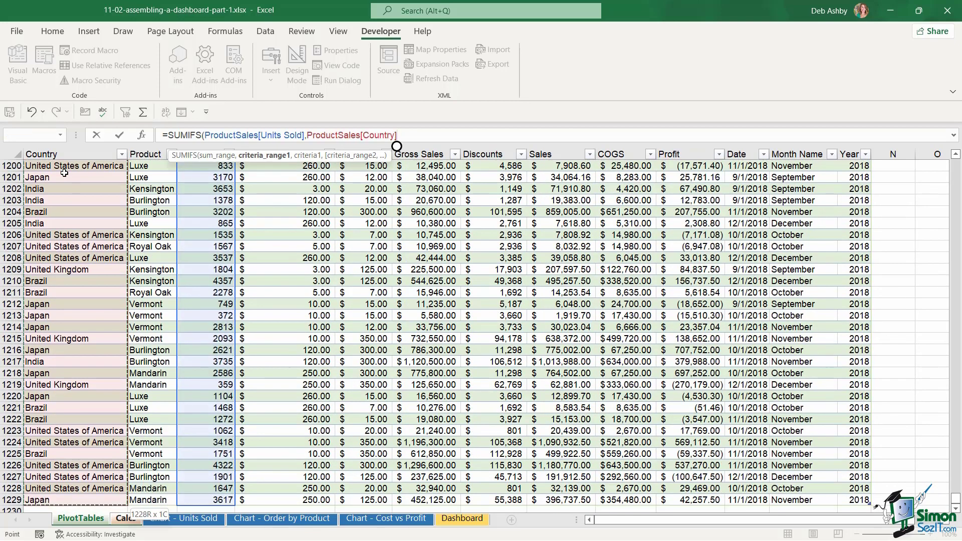
pyautogui.write(',')
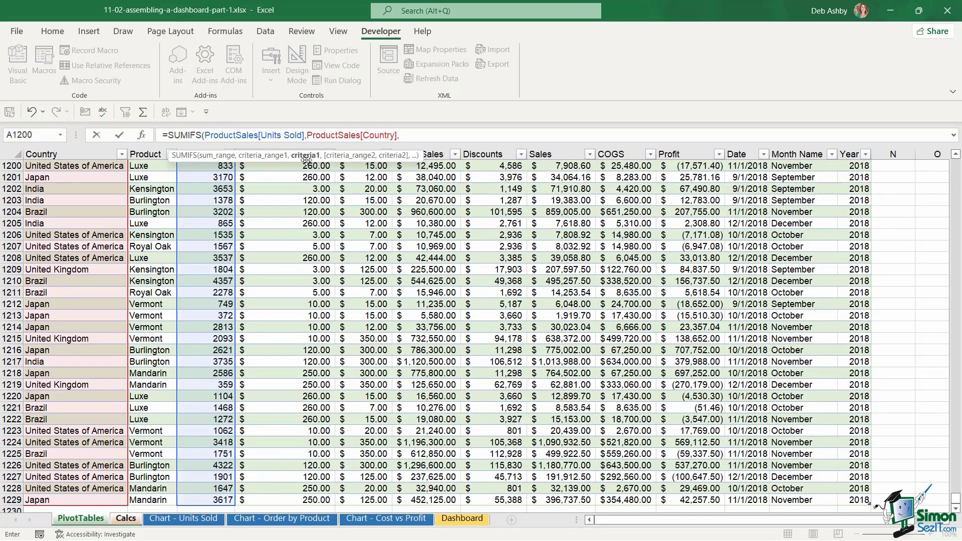
pyautogui.click(125, 523)
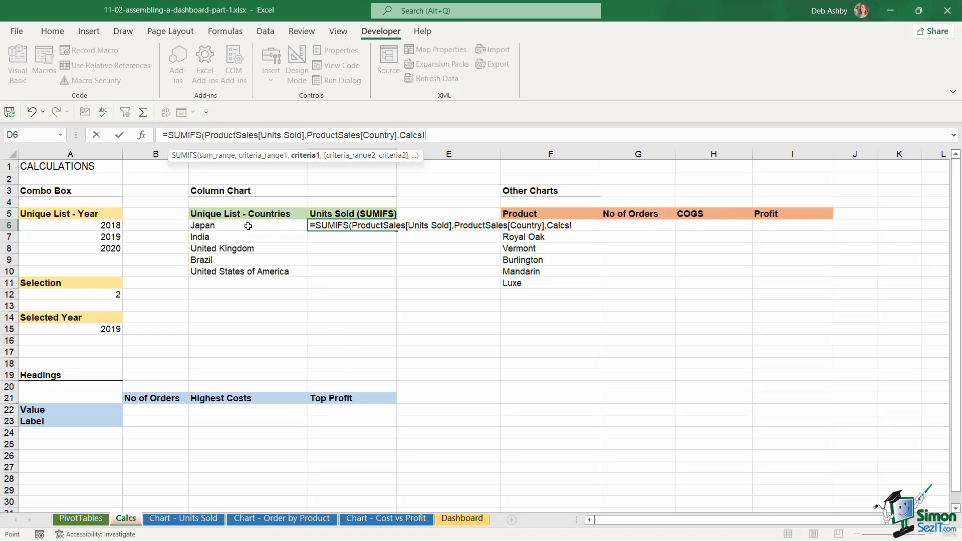
pyautogui.click(248, 227)
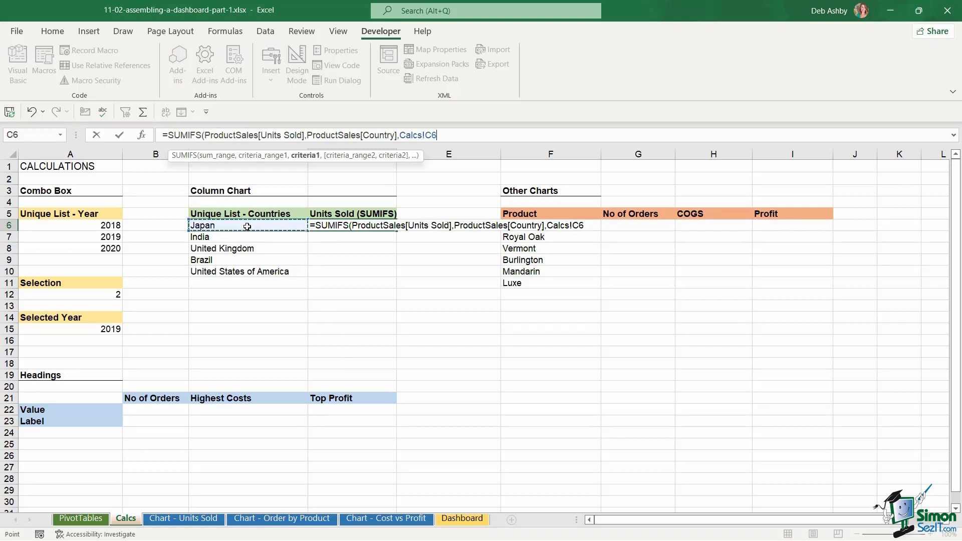
pyautogui.write(',')
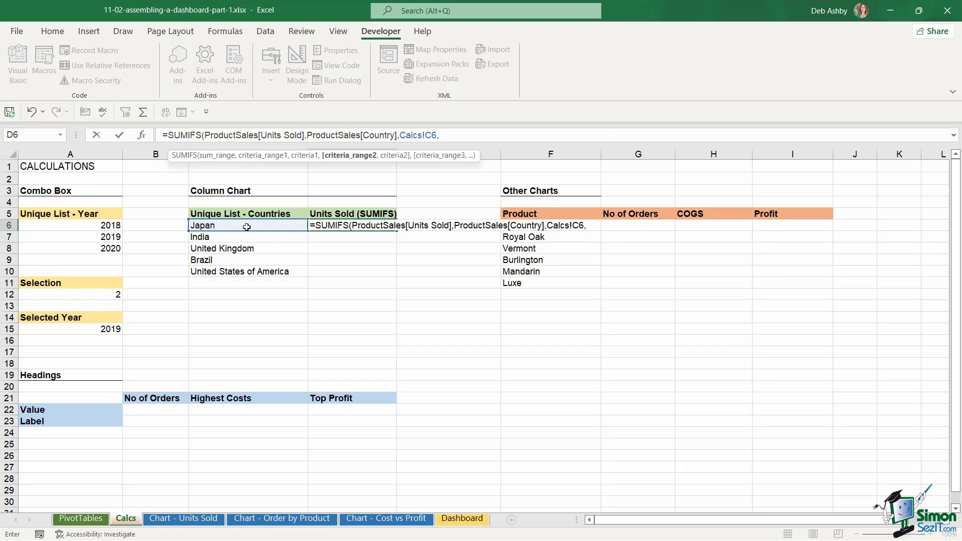
# - Add the ProductSales Year column as second criteria range with absolute reference Calcs!$A$15 as criterion, and complete the SUMIFS formula
pyautogui.click(98, 521)
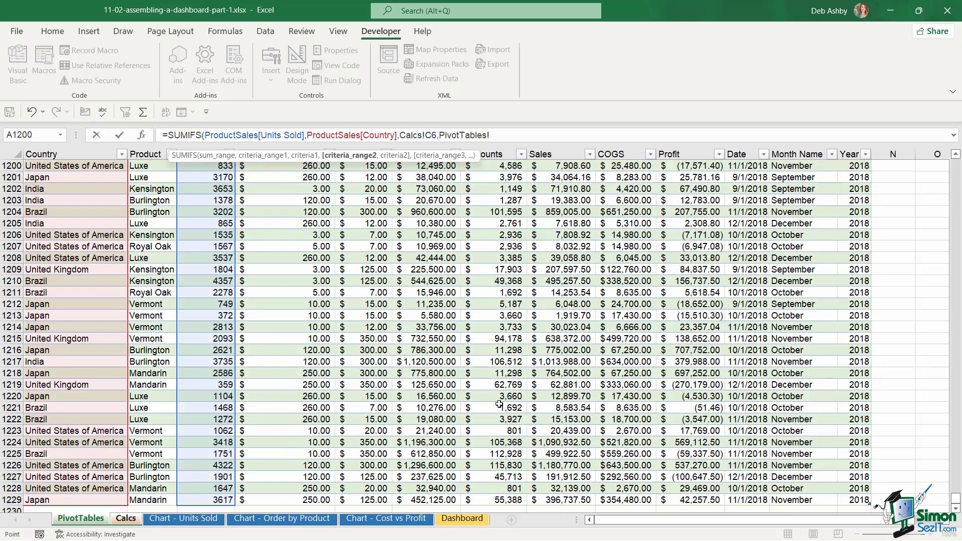
pyautogui.moveTo(956, 499); pyautogui.dragTo(961, 147)
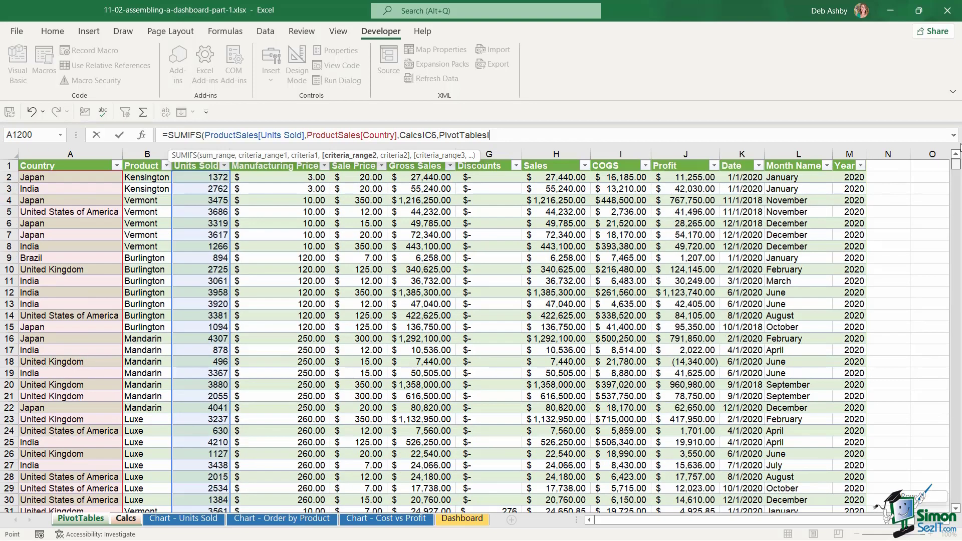
pyautogui.click(852, 178)
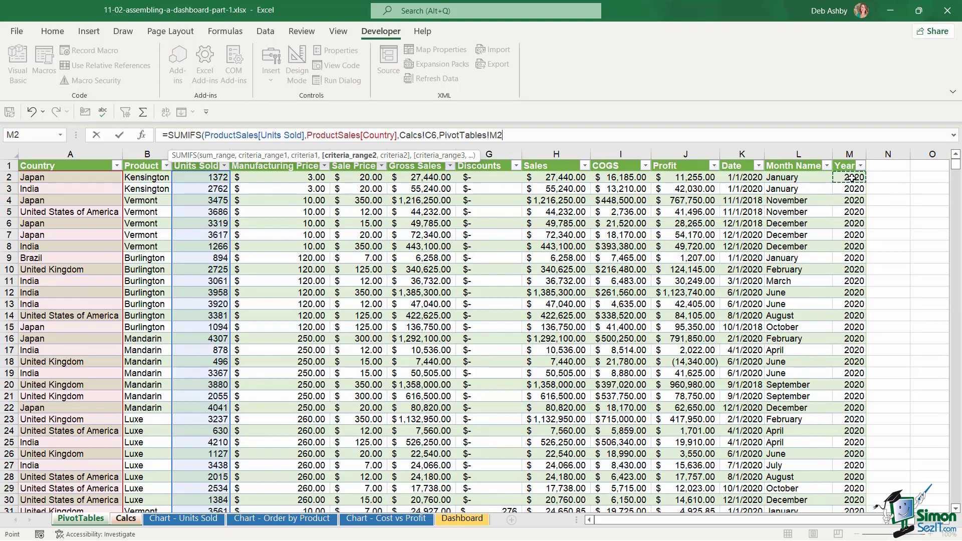
pyautogui.hotkey('ctrl', 'shift', 'Down')
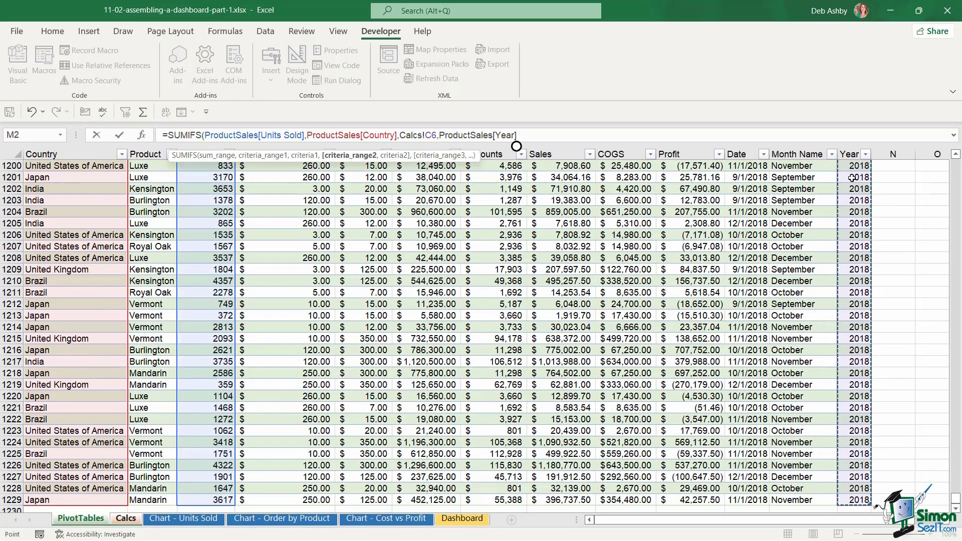
pyautogui.write(',')
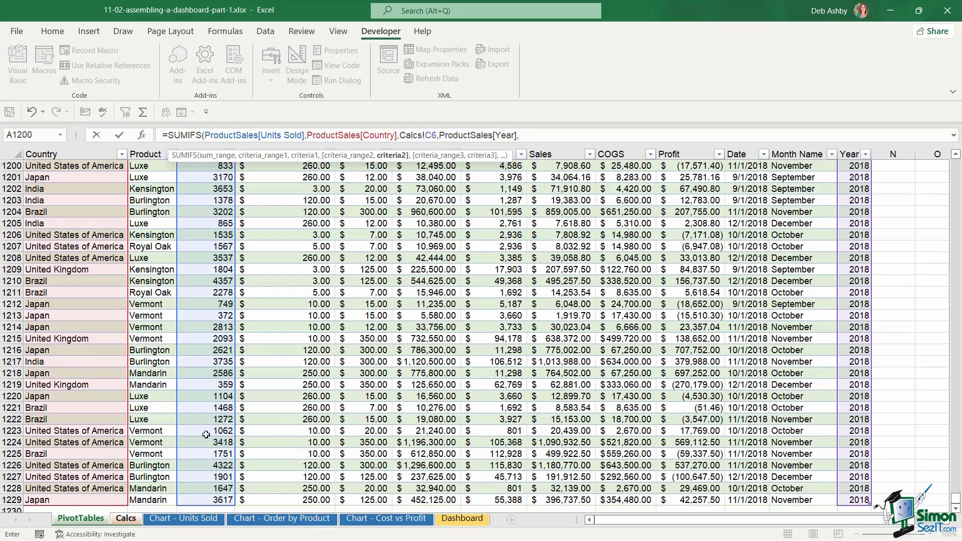
pyautogui.click(125, 519)
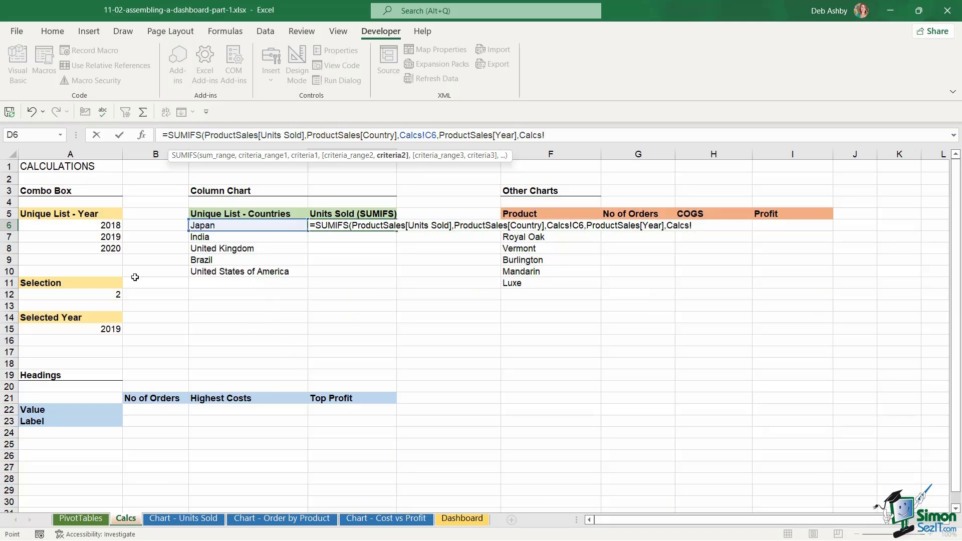
pyautogui.click(73, 329)
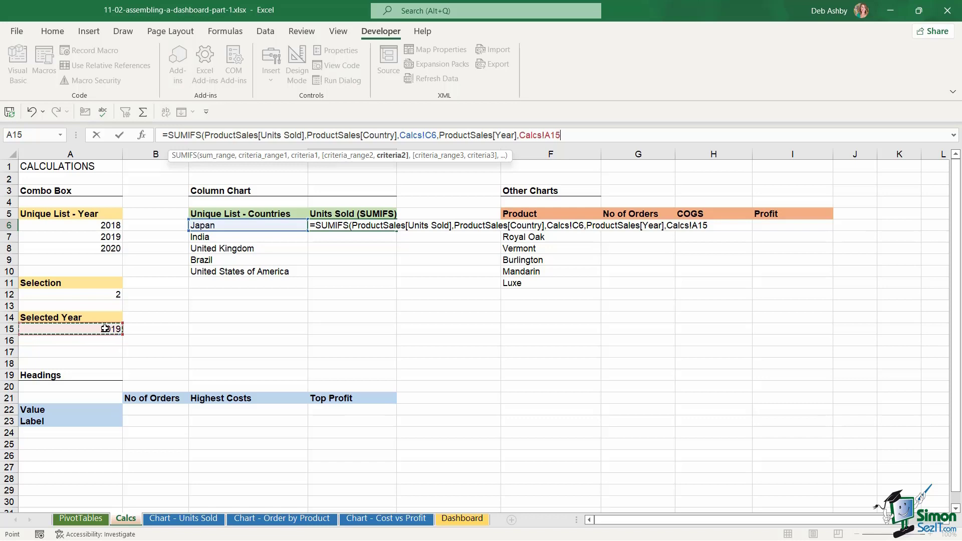
pyautogui.press('F4')
pyautogui.write(')')
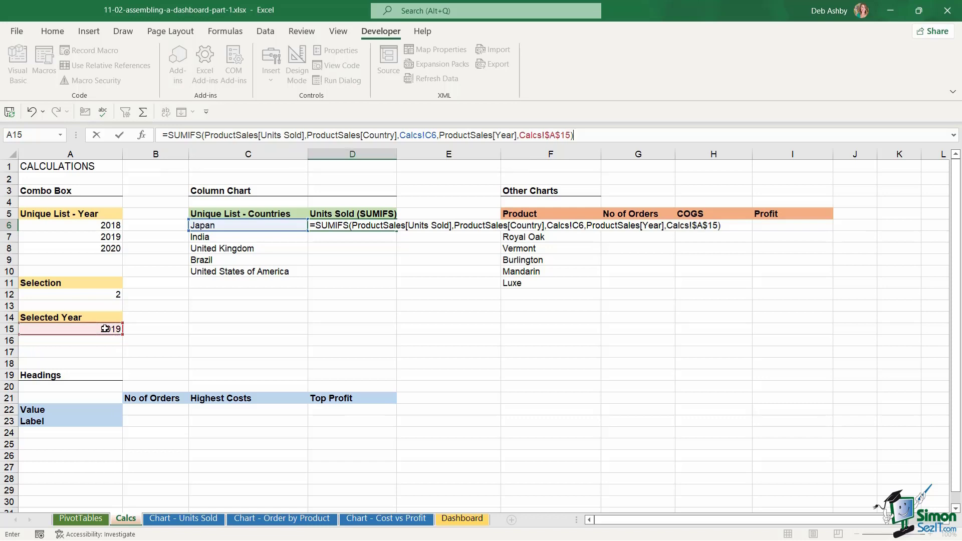
pyautogui.press('Return')
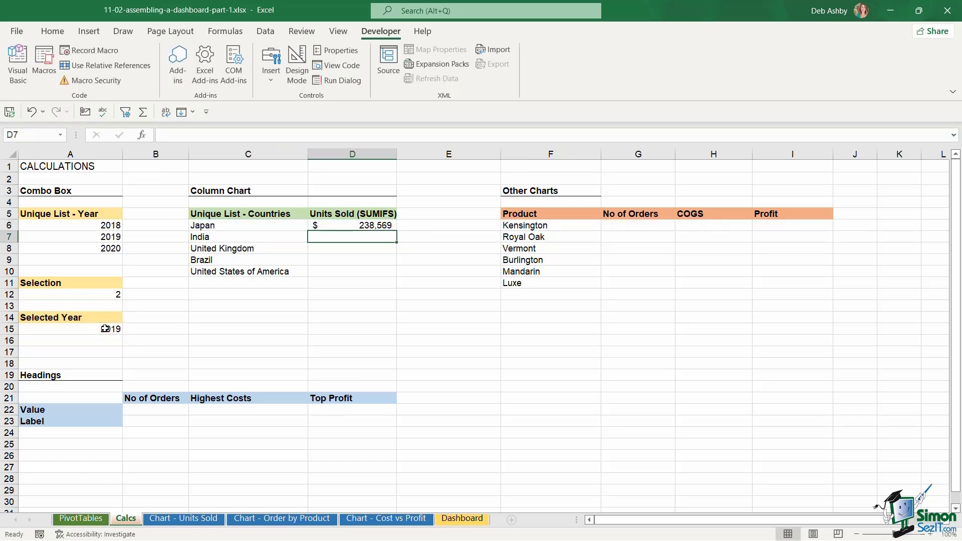
# - Fill the SUMIFS formula from D6 down to D10 to cover all five countries
pyautogui.click(363, 225)
pyautogui.moveTo(394, 231); pyautogui.dragTo(395, 274)
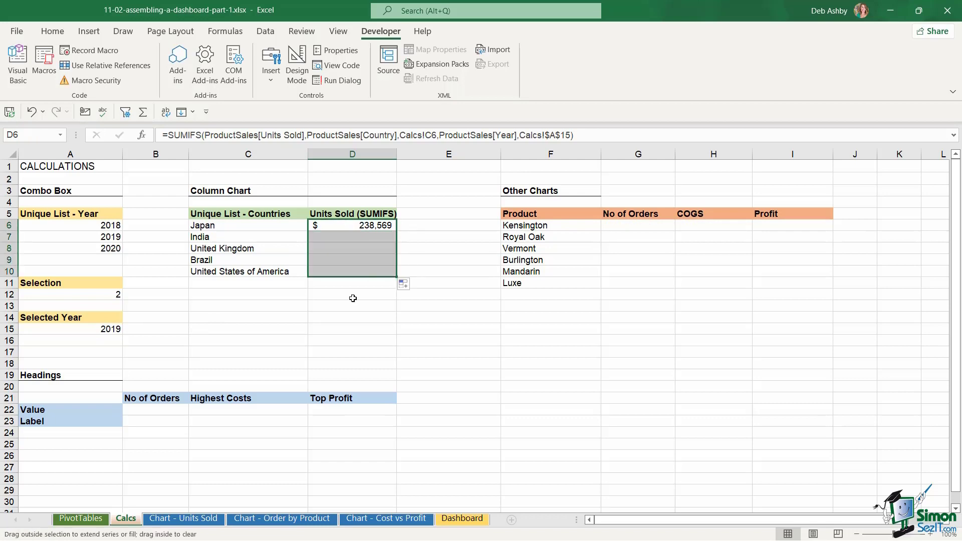
pyautogui.click(338, 316)
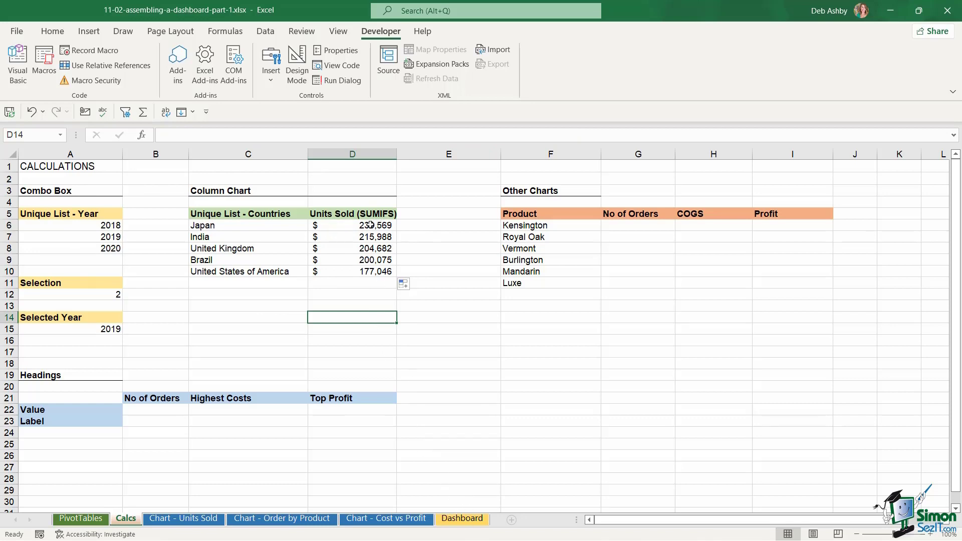
# - Choose 2020 in the Dashboard year combo box and check the Units Sold values in D6:D10 on Calcs
pyautogui.click(328, 225)
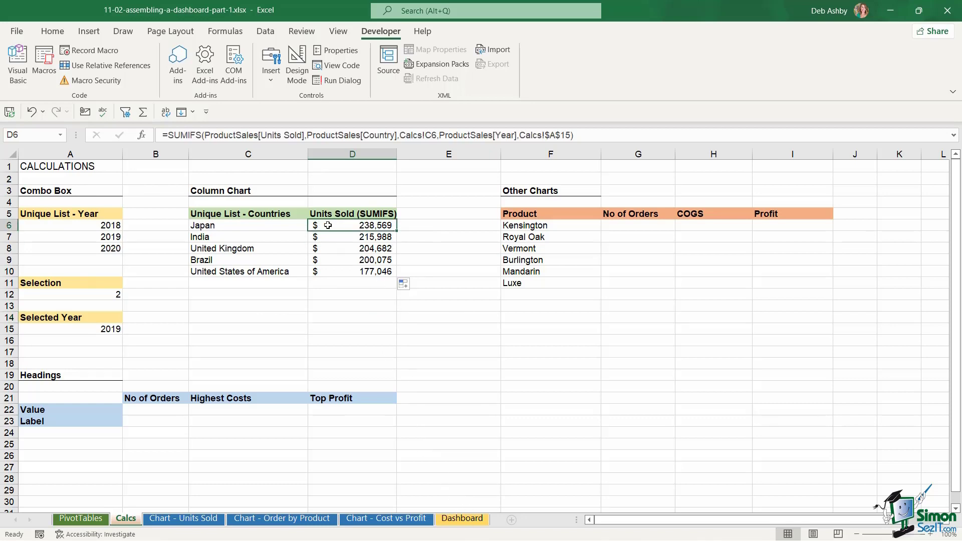
pyautogui.click(462, 519)
pyautogui.click(111, 226)
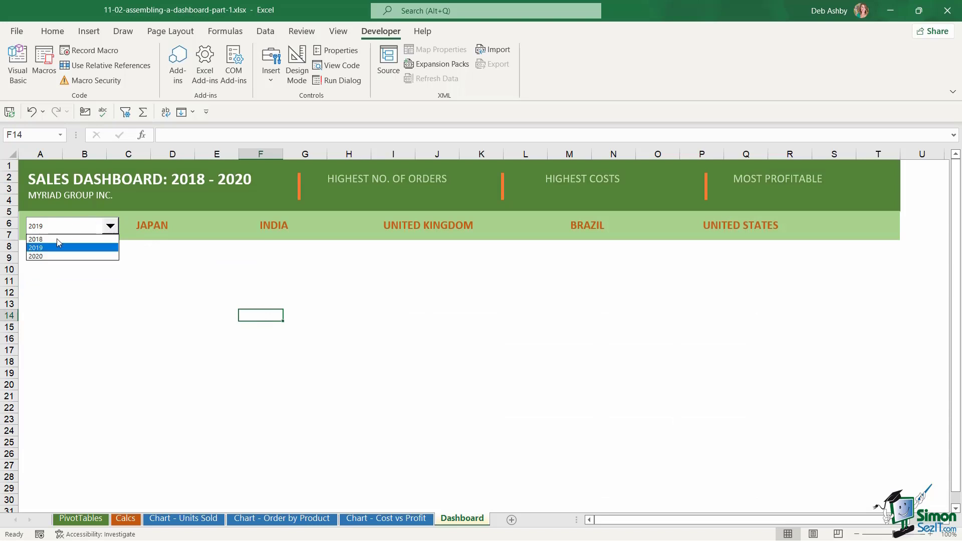
pyautogui.click(50, 256)
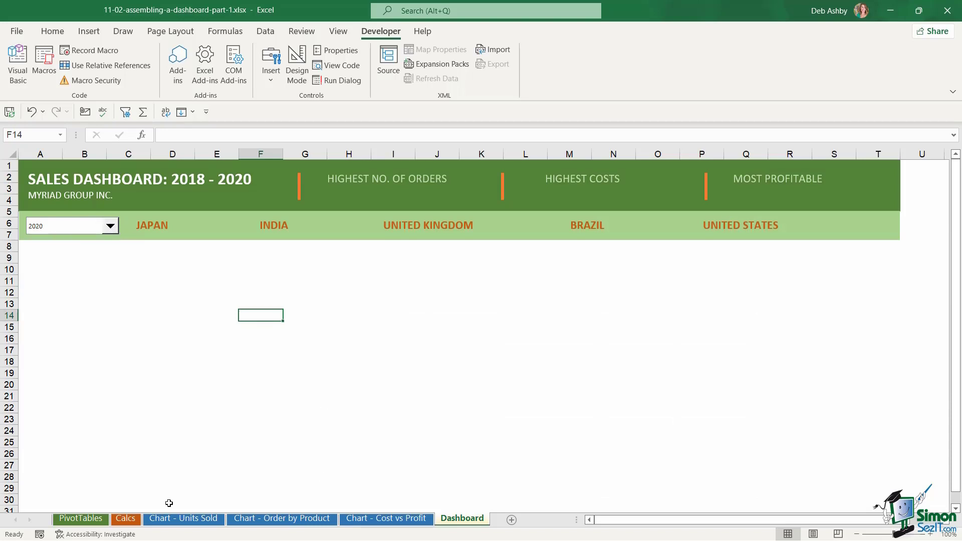
pyautogui.click(125, 518)
pyautogui.moveTo(361, 227); pyautogui.dragTo(361, 271)
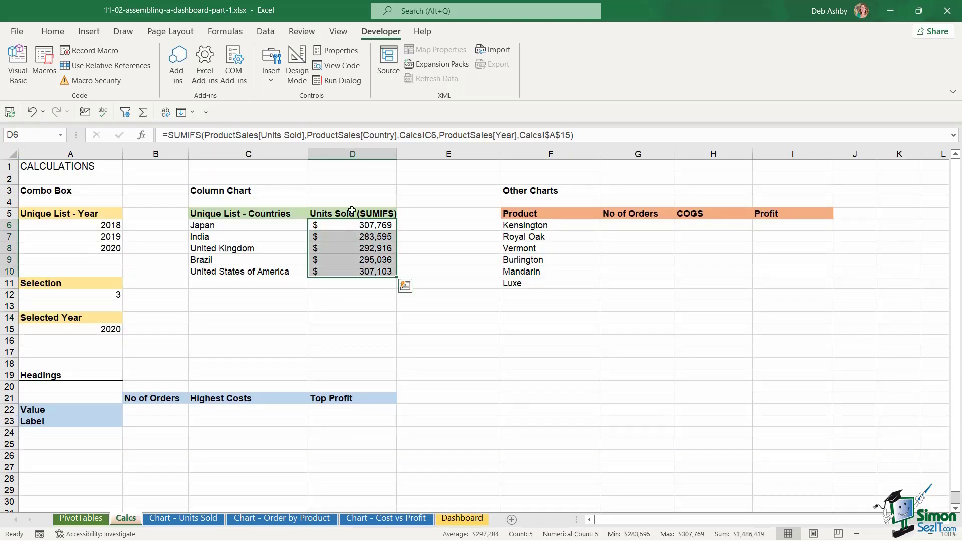
pyautogui.click(440, 230)
pyautogui.click(374, 226)
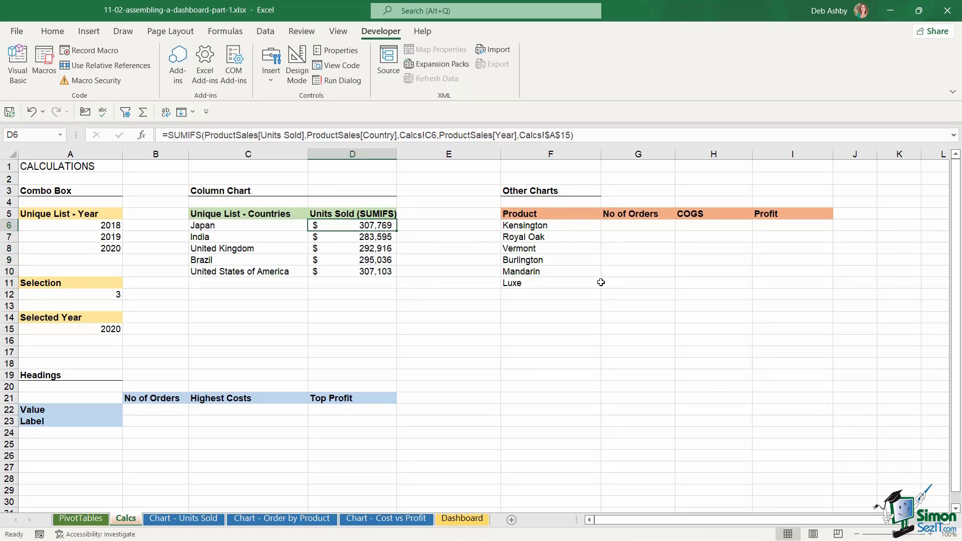
# - Review the Chart - Order by Product sheet and the product list on Calcs, ending on the first No of Orders cell, G6
pyautogui.click(633, 227)
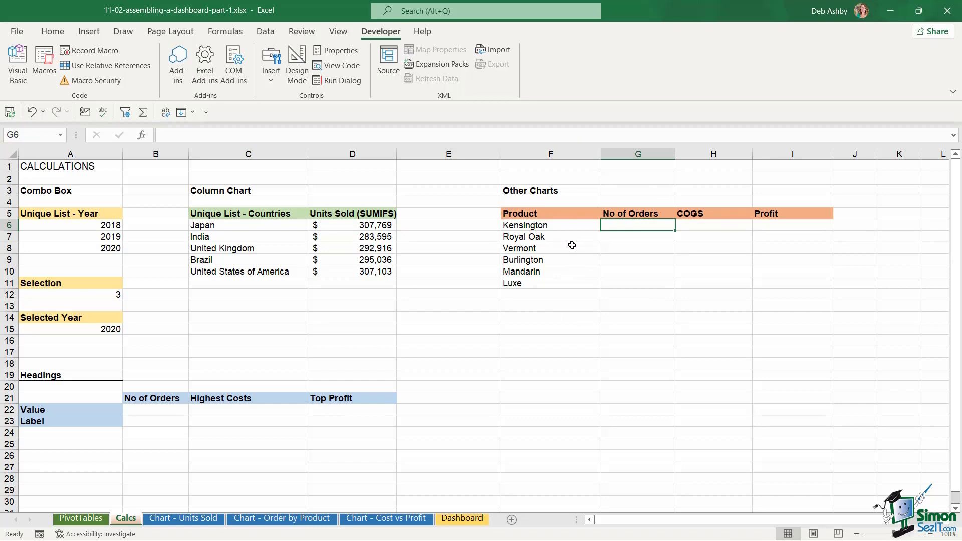
pyautogui.click(293, 520)
pyautogui.click(687, 308)
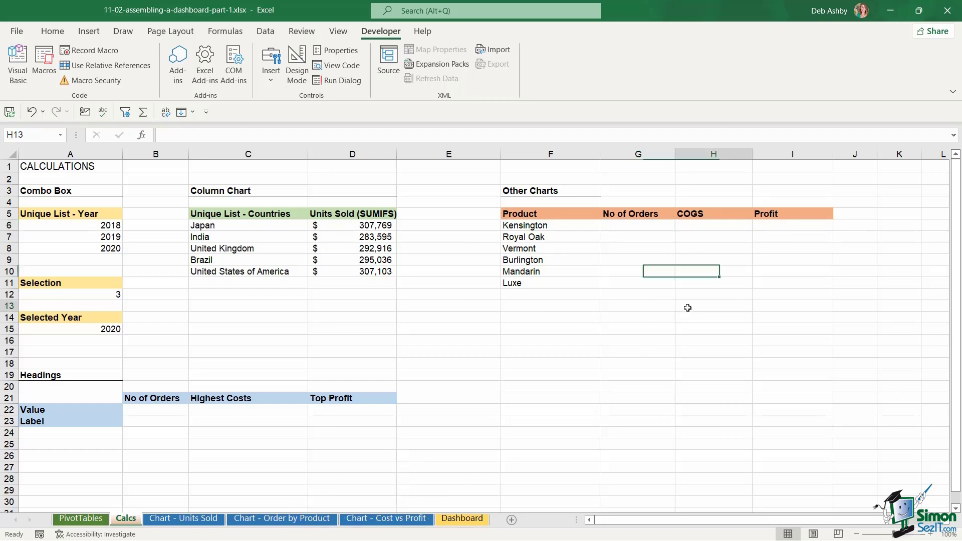
pyautogui.moveTo(527, 226); pyautogui.dragTo(535, 282)
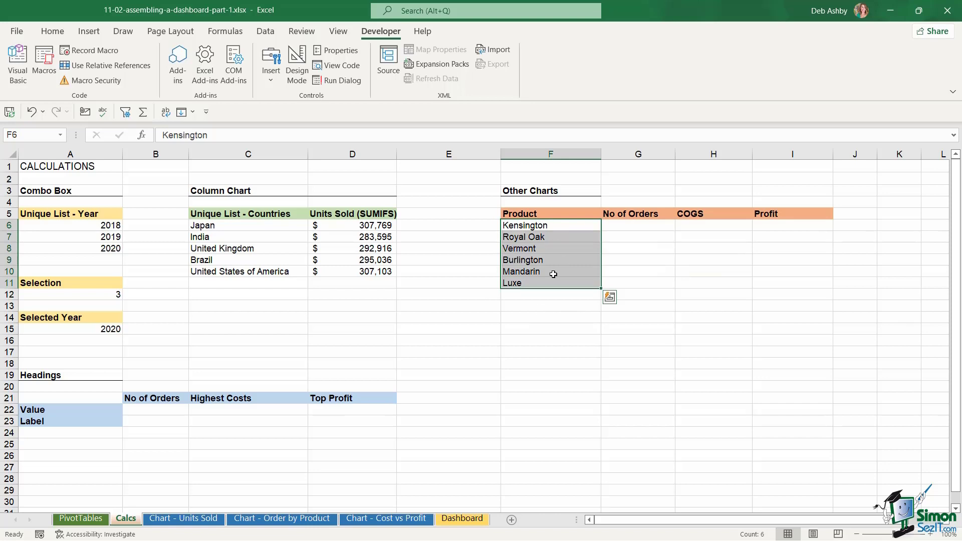
pyautogui.moveTo(649, 224); pyautogui.dragTo(639, 226)
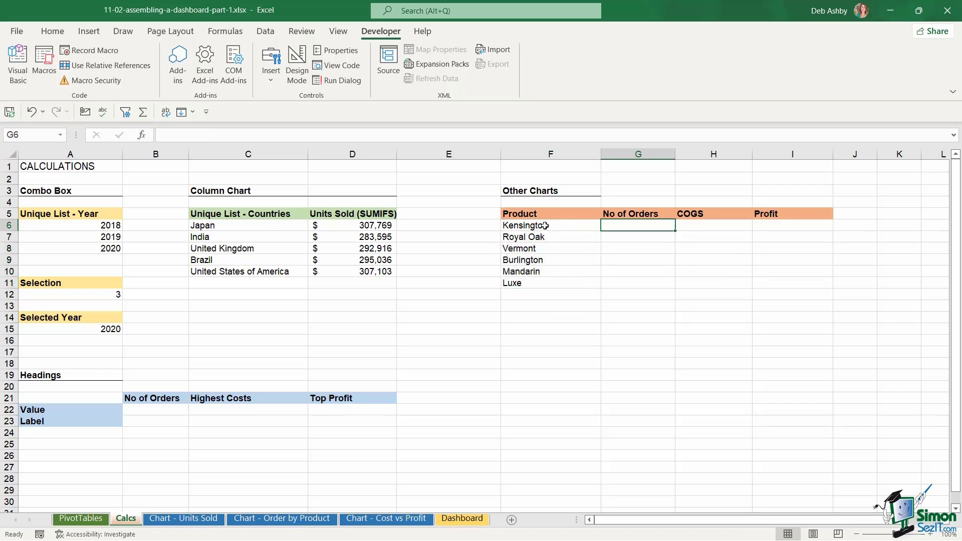
# - Start a COUNTIFS formula in G6 with the ProductSales Product column as first criteria range and Calcs!F6 as its criterion
pyautogui.moveTo(544, 225); pyautogui.dragTo(536, 283)
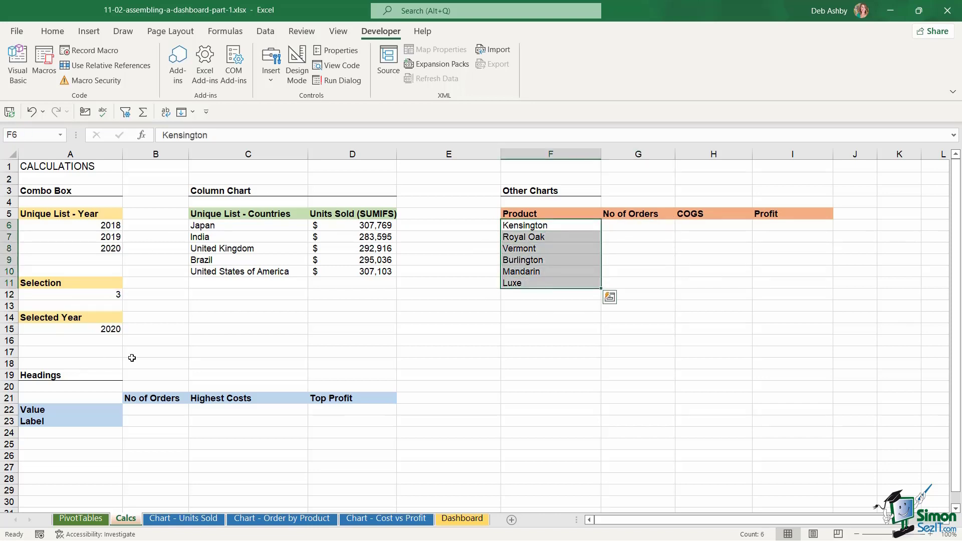
pyautogui.click(631, 226)
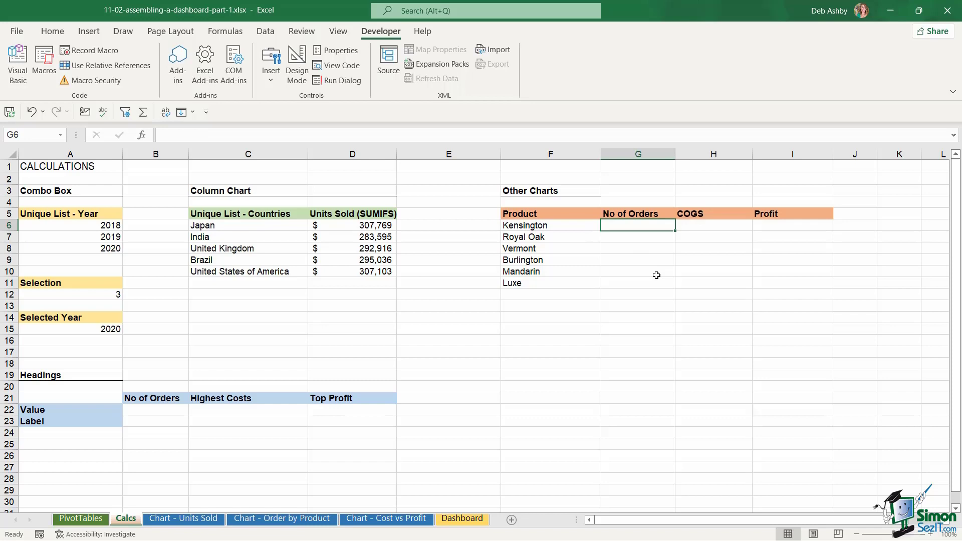
pyautogui.write('=COUNTIF')
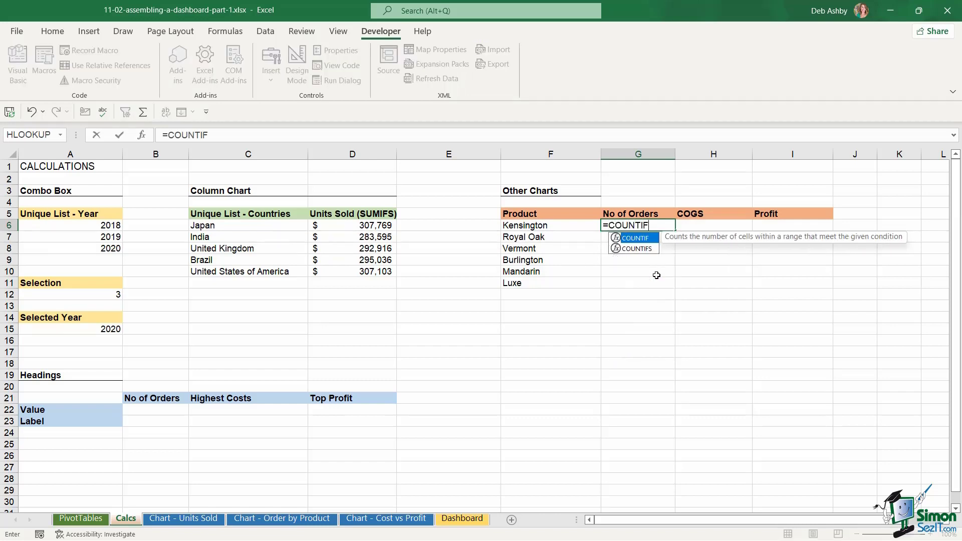
pyautogui.write('S')
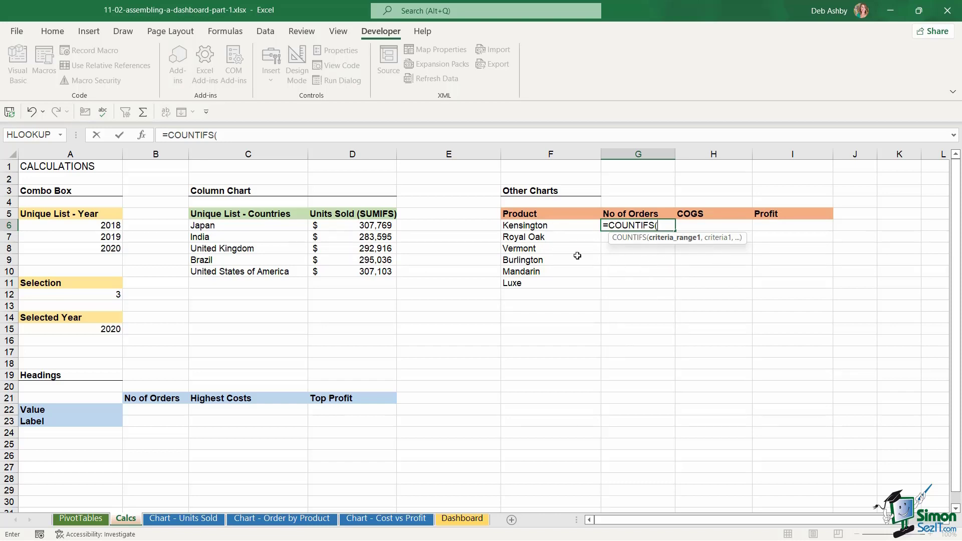
pyautogui.click(81, 520)
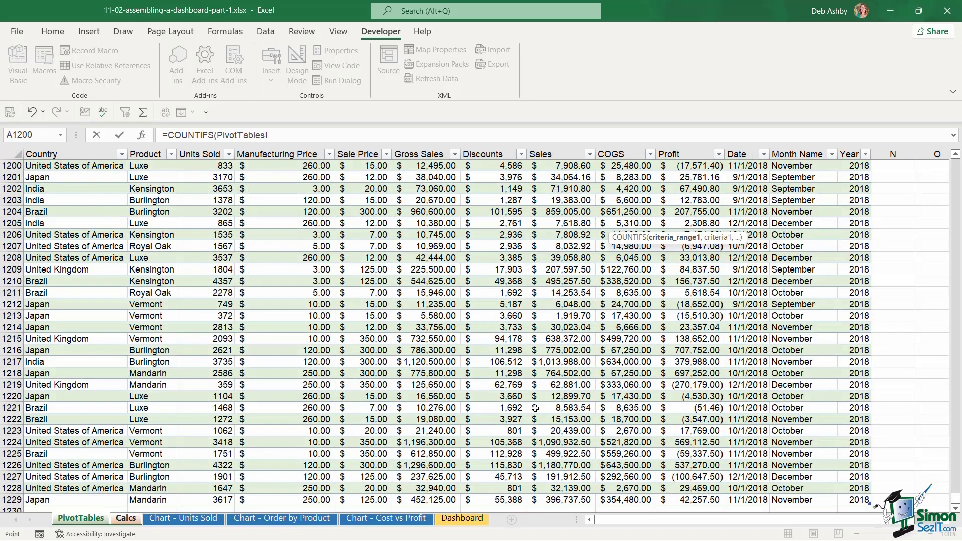
pyautogui.moveTo(956, 498); pyautogui.dragTo(956, 164)
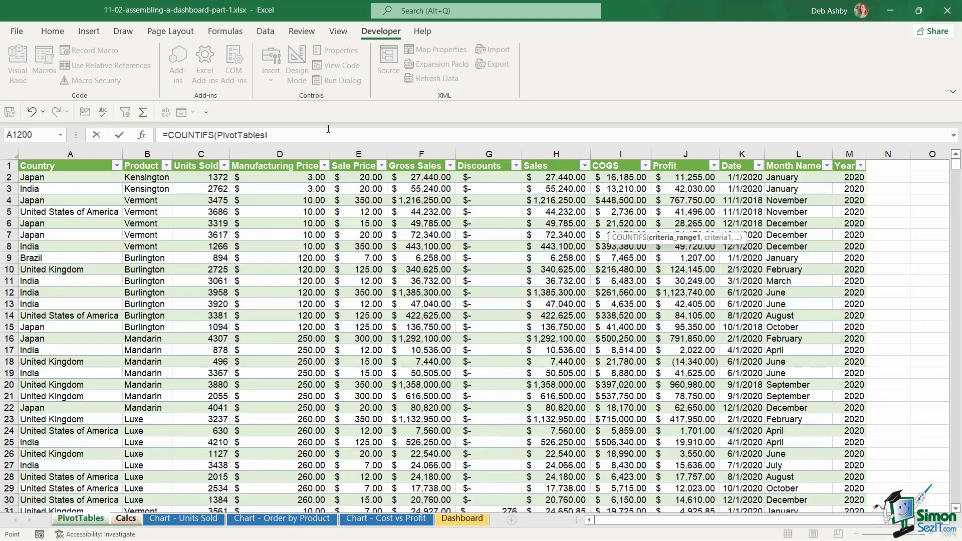
pyautogui.click(140, 176)
pyautogui.hotkey('ctrl', 'shift', 'Down')
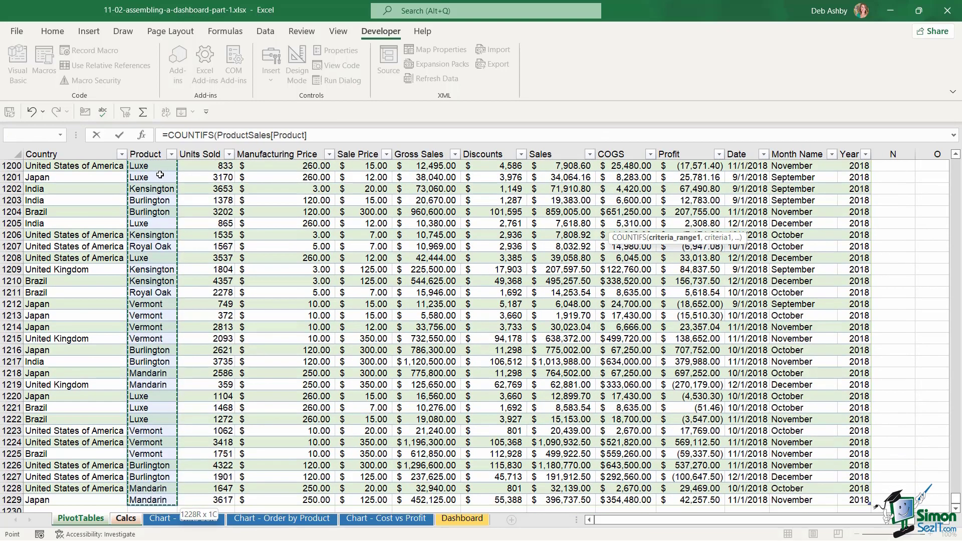
pyautogui.write(',')
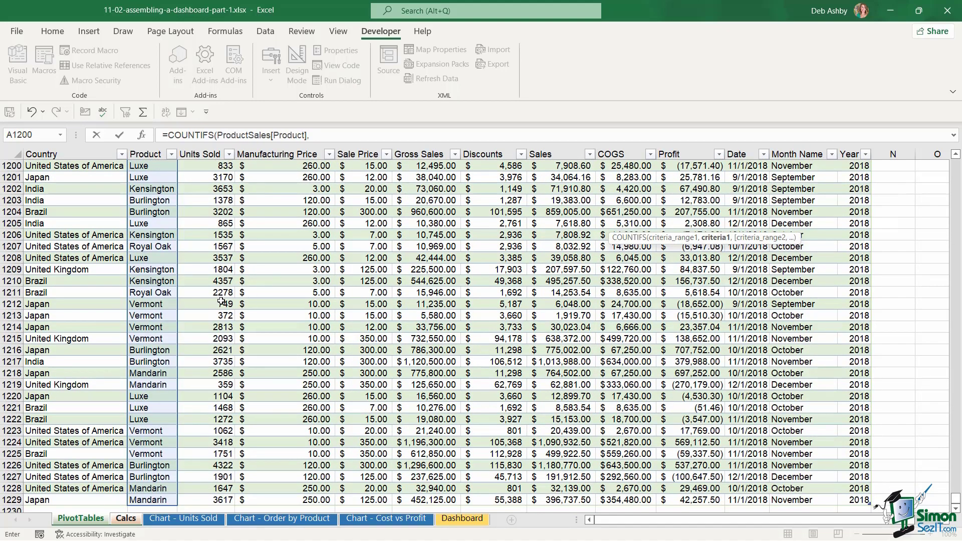
pyautogui.click(126, 518)
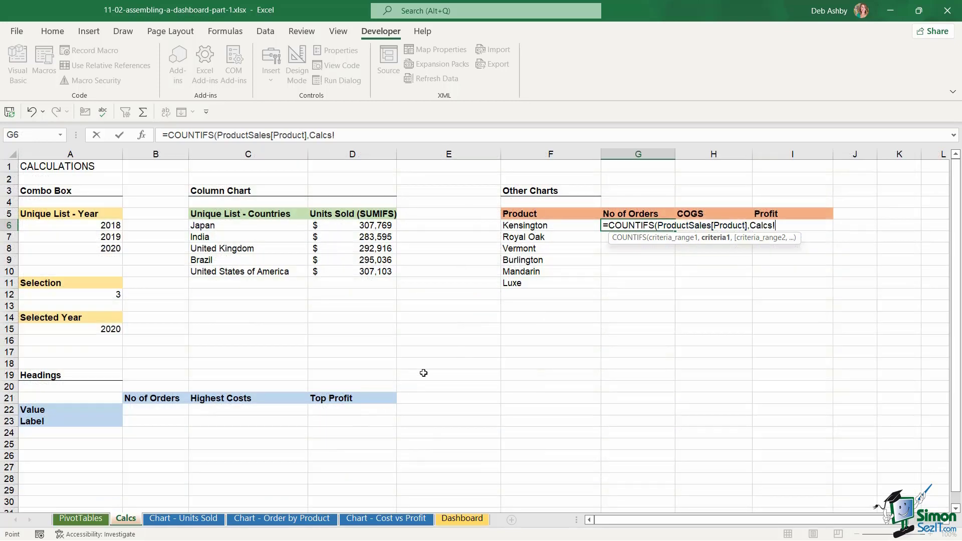
pyautogui.click(537, 226)
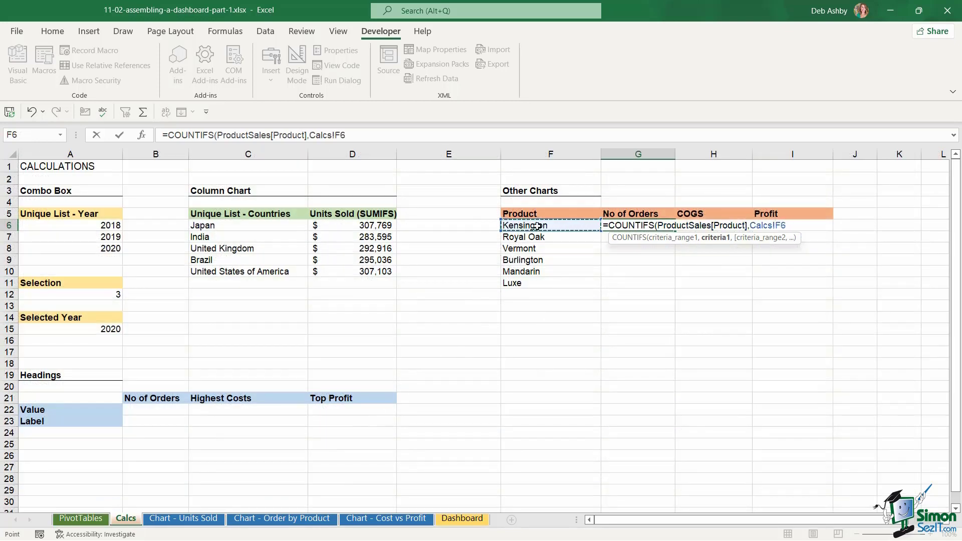
pyautogui.write(',')
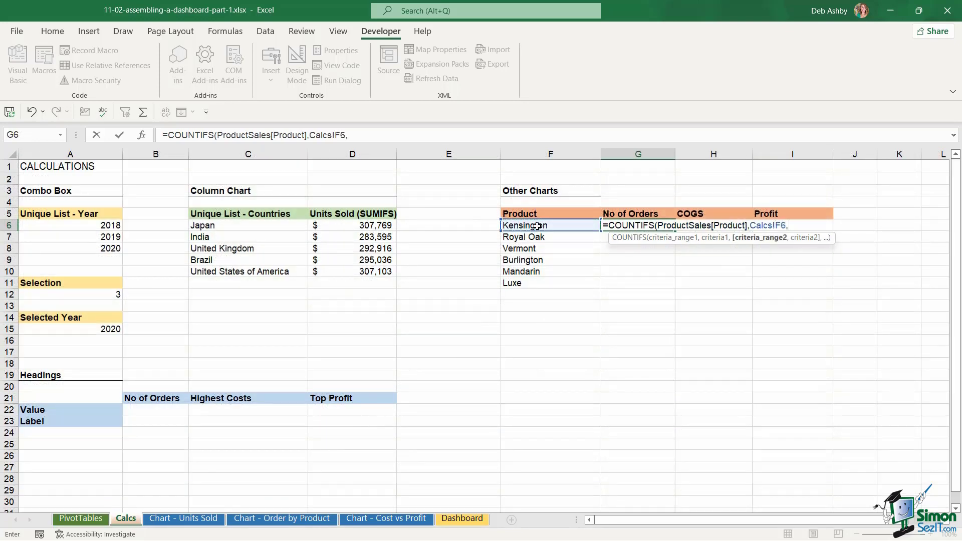
# - Add the ProductSales Year column as second criteria range with absolute reference Calcs!$A$15 as criterion, and complete the COUNTIFS formula
pyautogui.click(82, 520)
pyautogui.moveTo(956, 501); pyautogui.dragTo(956, 160)
pyautogui.click(854, 177)
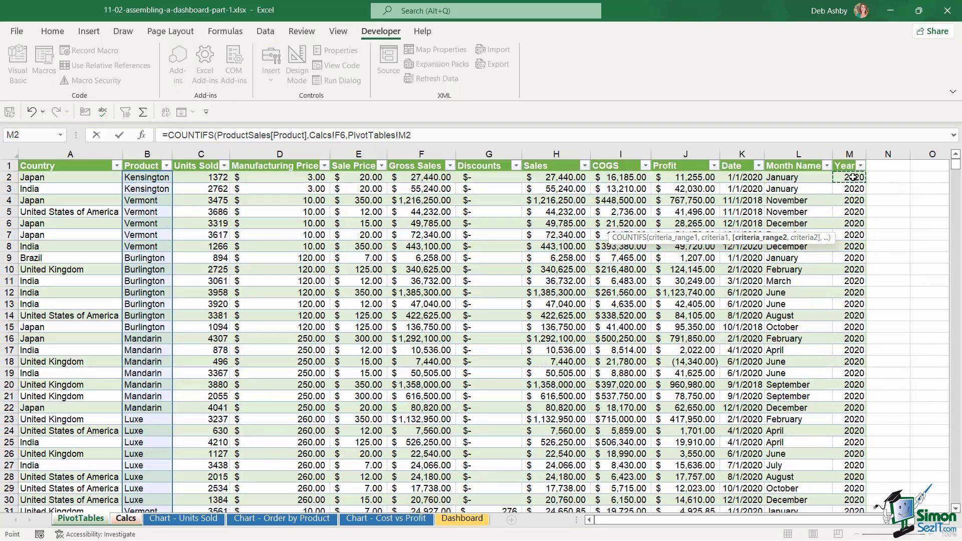
pyautogui.hotkey('ctrl', 'shift', 'Down')
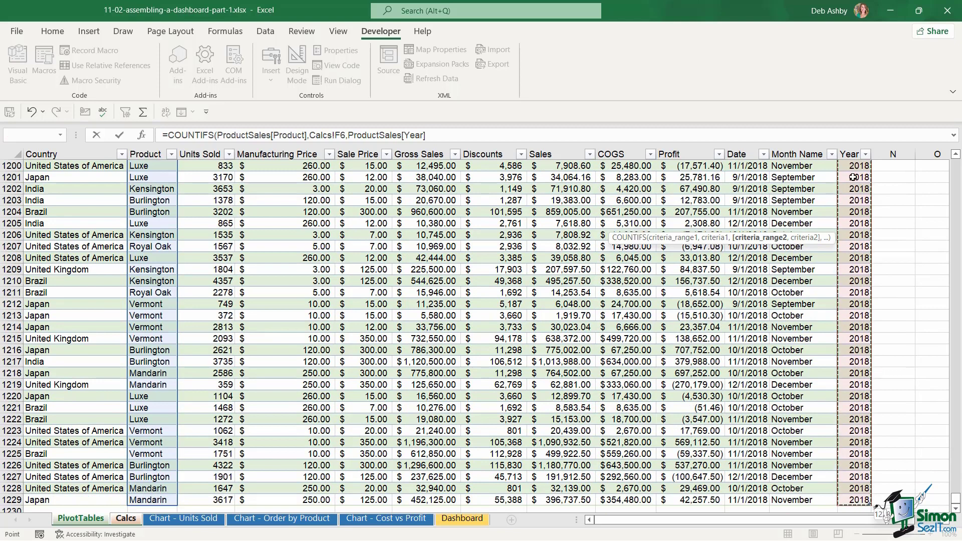
pyautogui.write(',')
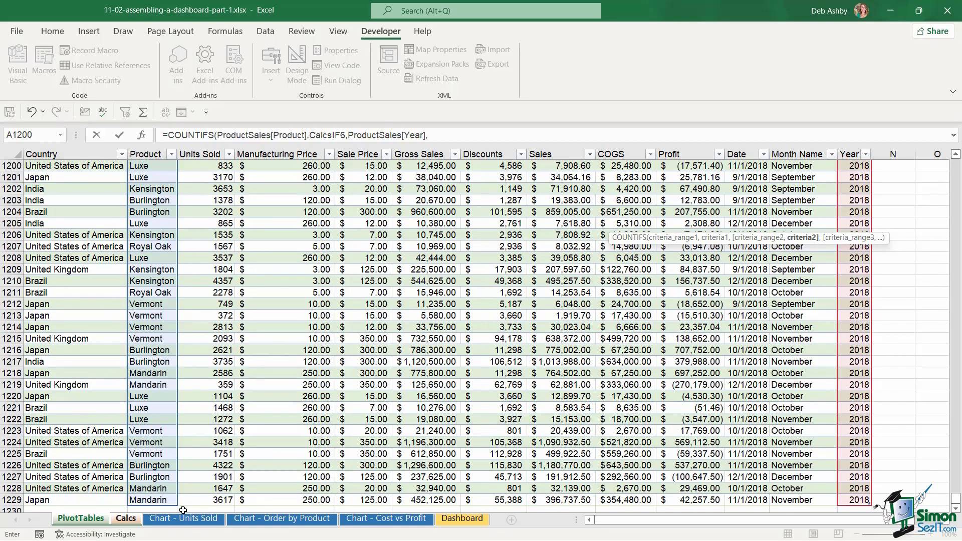
pyautogui.click(126, 519)
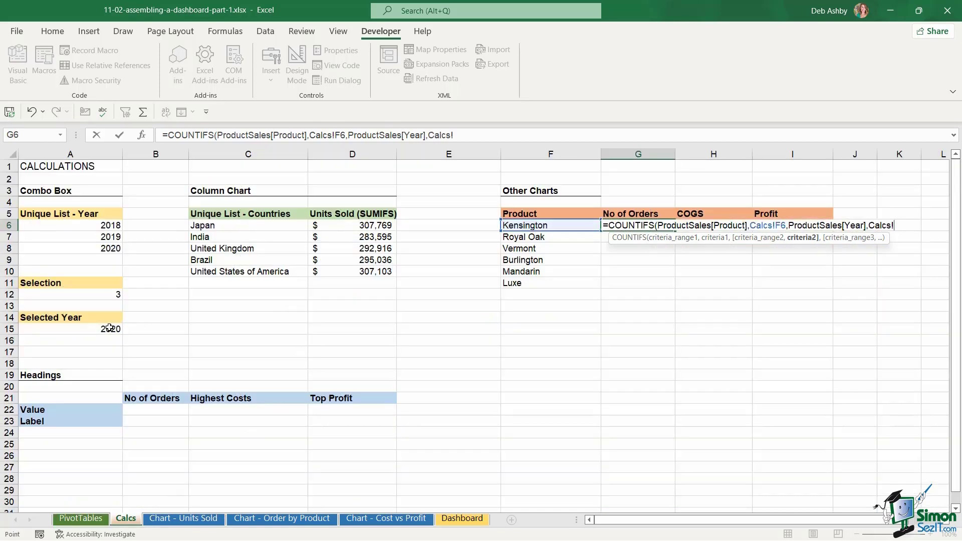
pyautogui.click(105, 330)
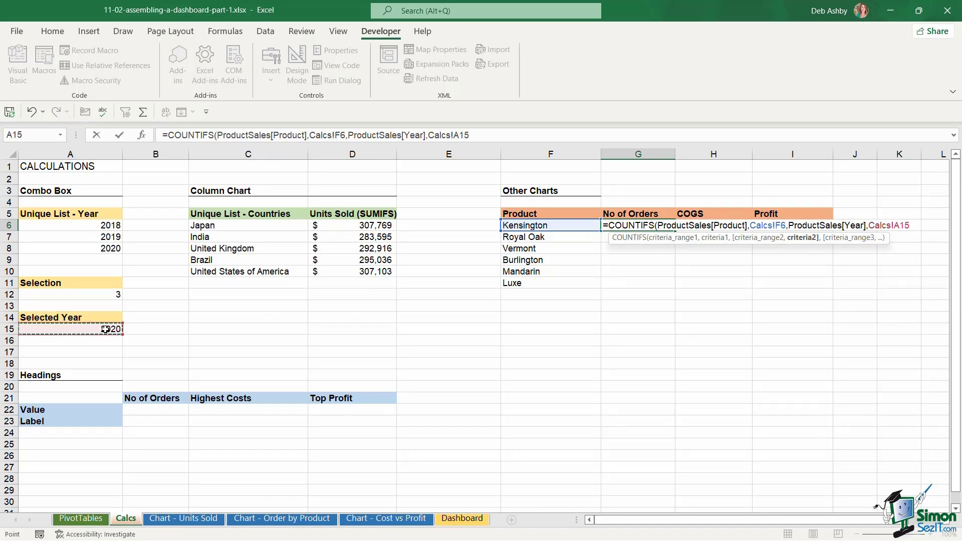
pyautogui.press('F4')
pyautogui.write(')')
pyautogui.press('Return')
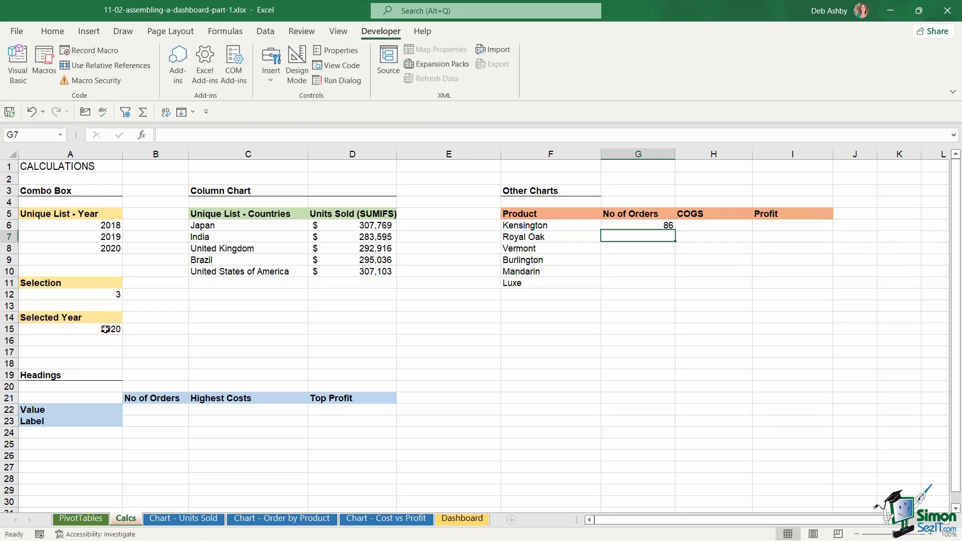
# - Fill the COUNTIFS formula from G6 down to G11 to cover all six products
pyautogui.click(622, 225)
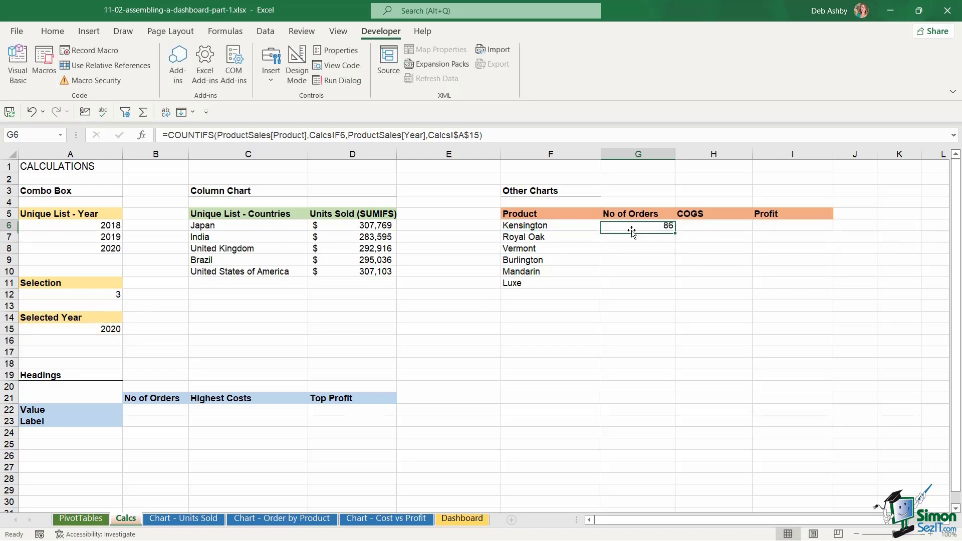
pyautogui.moveTo(675, 230); pyautogui.dragTo(675, 288)
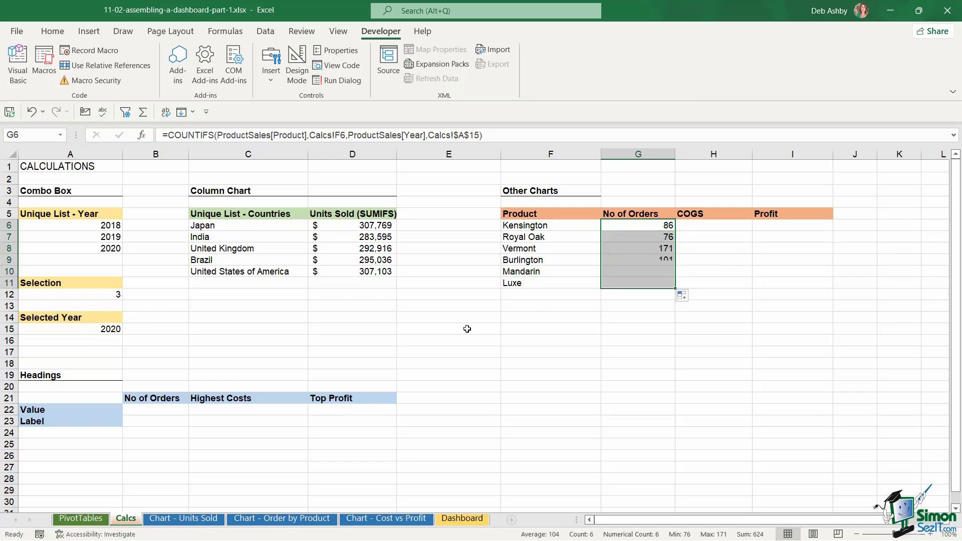
pyautogui.click(783, 329)
# - Start a SUMIFS formula in the first COGS cell, H6, with the ProductSales COGS column as the sum range
pyautogui.click(708, 226)
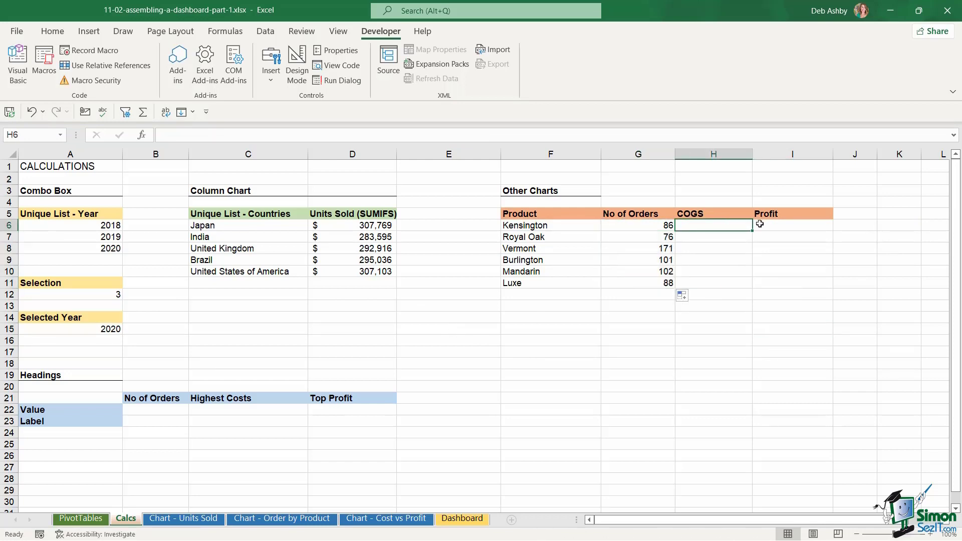
pyautogui.click(763, 225)
pyautogui.click(706, 226)
pyautogui.click(362, 227)
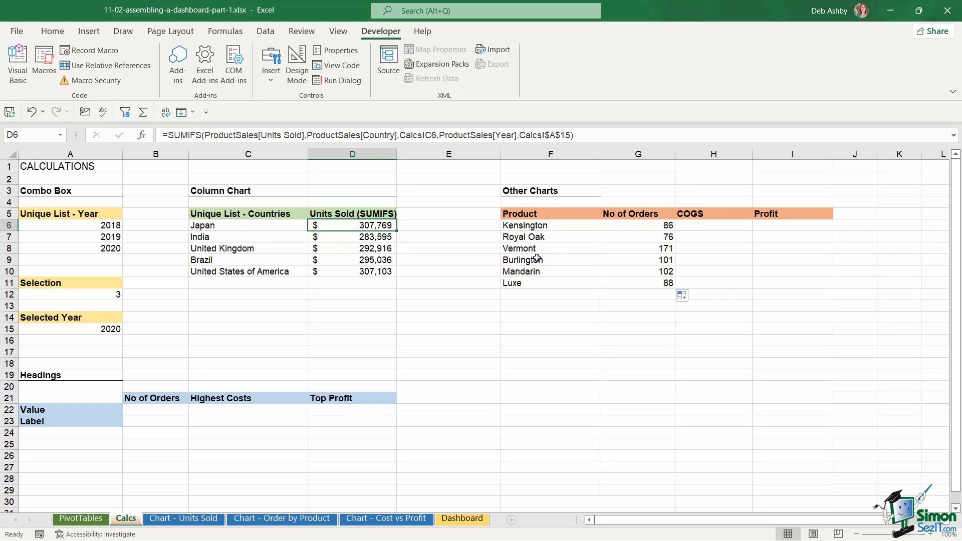
pyautogui.click(704, 225)
pyautogui.write('=')
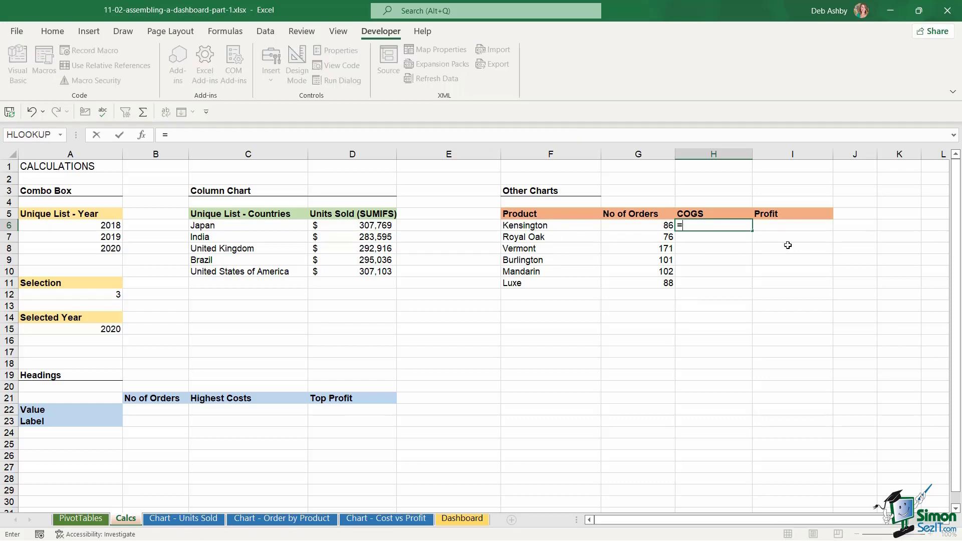
pyautogui.write('SUMIFS(')
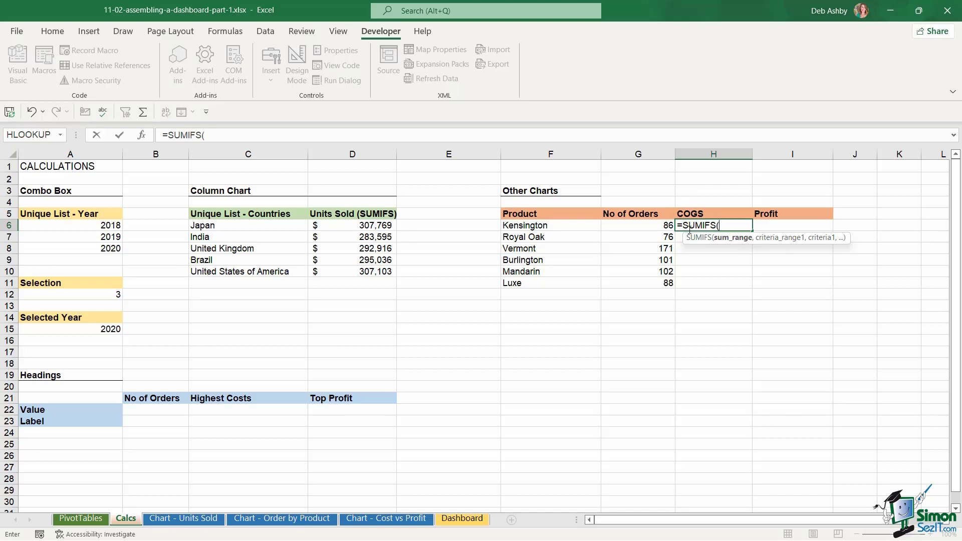
pyautogui.click(81, 519)
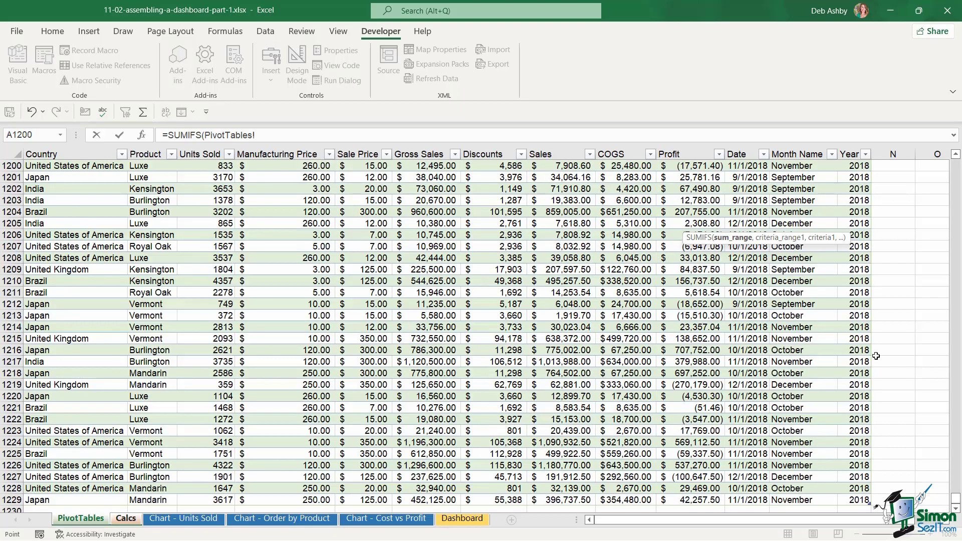
pyautogui.moveTo(955, 500); pyautogui.dragTo(955, 163)
pyautogui.click(618, 177)
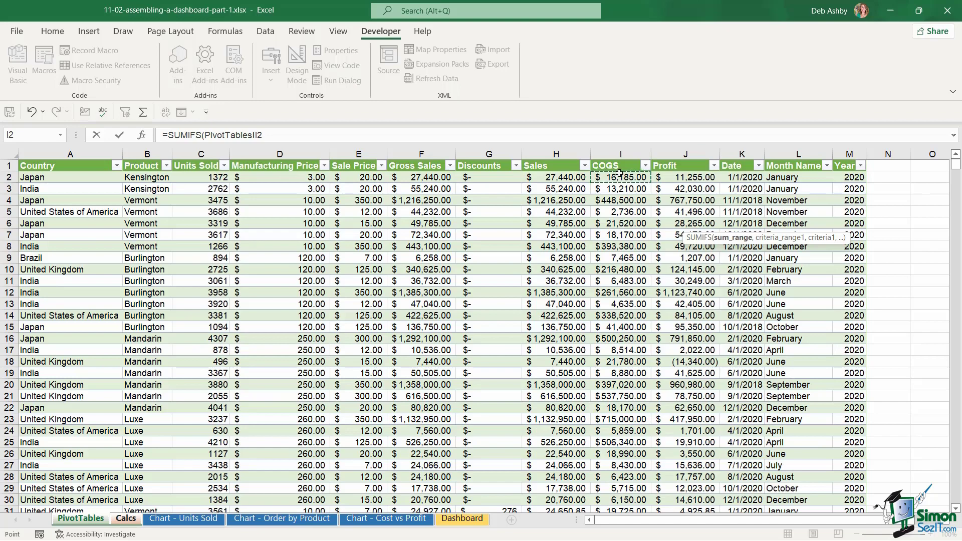
pyautogui.hotkey('ctrl', 'shift', 'Down')
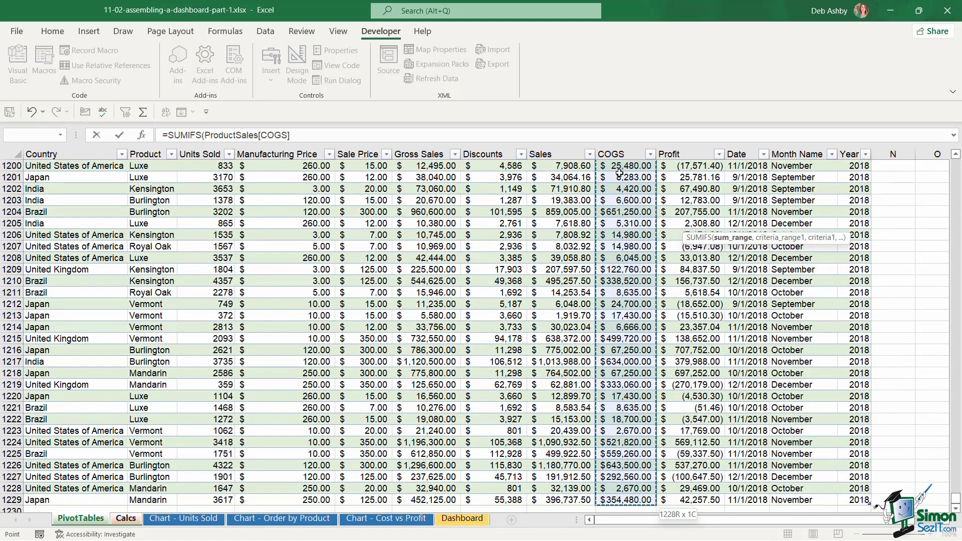
pyautogui.write(',')
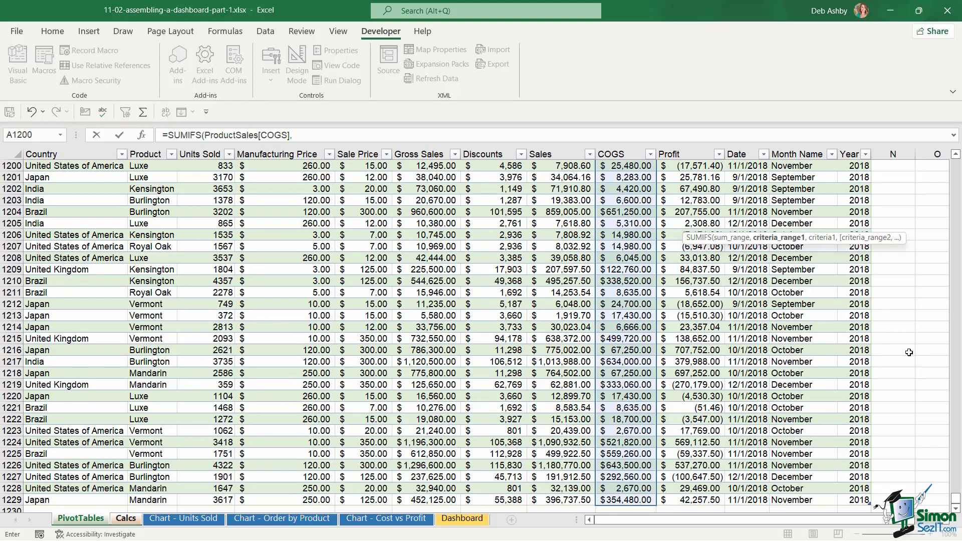
# - Add the ProductSales Product column as the SUMIFS formula's first criteria range, with Calcs!F6 as its criterion
pyautogui.moveTo(957, 499); pyautogui.dragTo(957, 165)
pyautogui.click(147, 176)
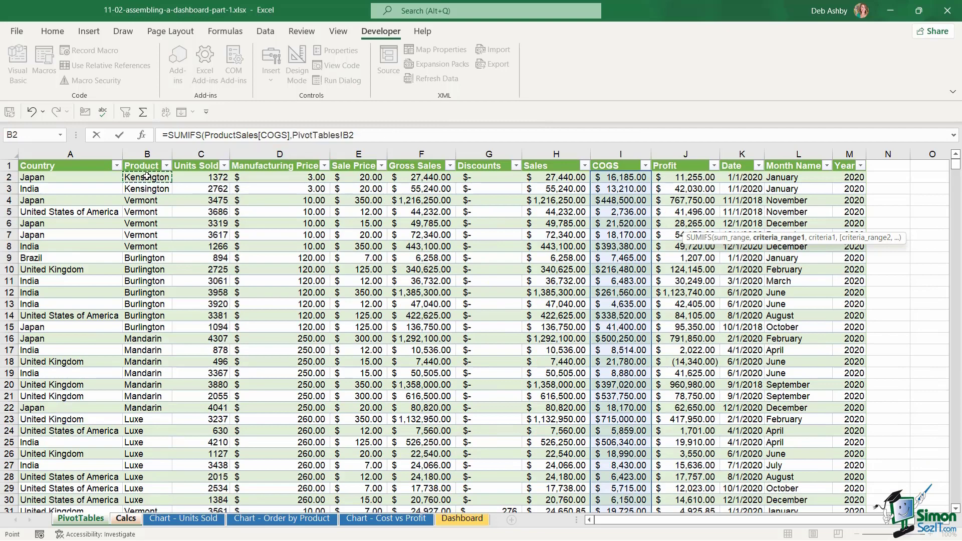
pyautogui.hotkey('ctrl', 'shift', 'Down')
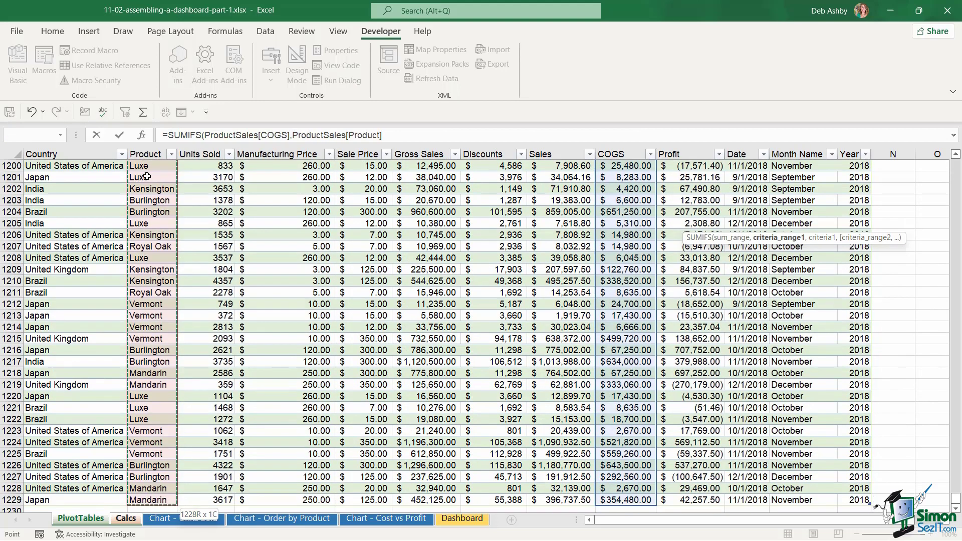
pyautogui.write(',')
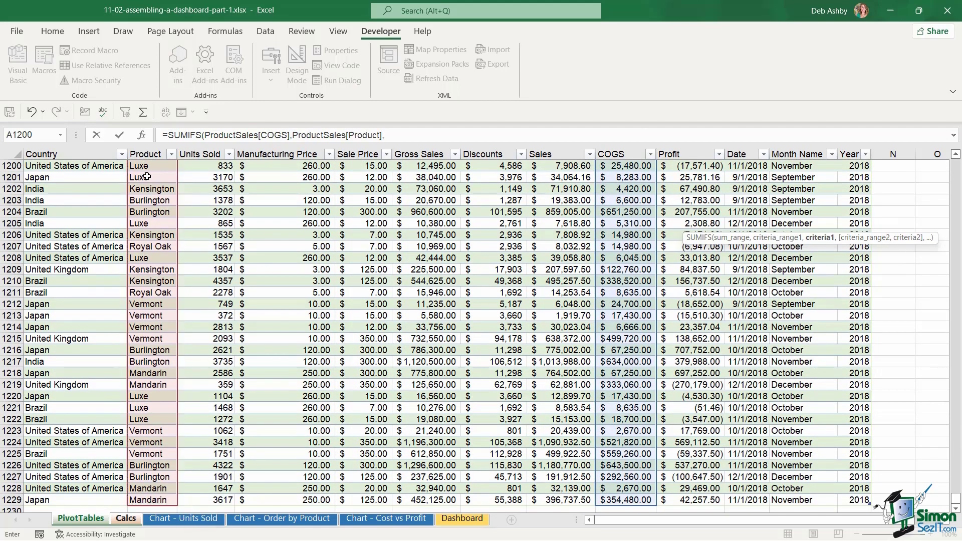
pyautogui.click(125, 519)
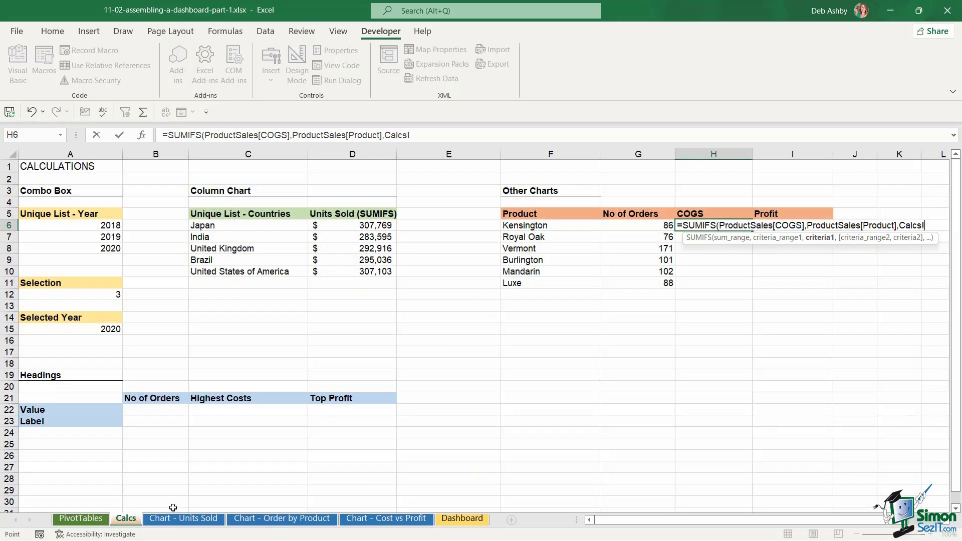
pyautogui.click(548, 227)
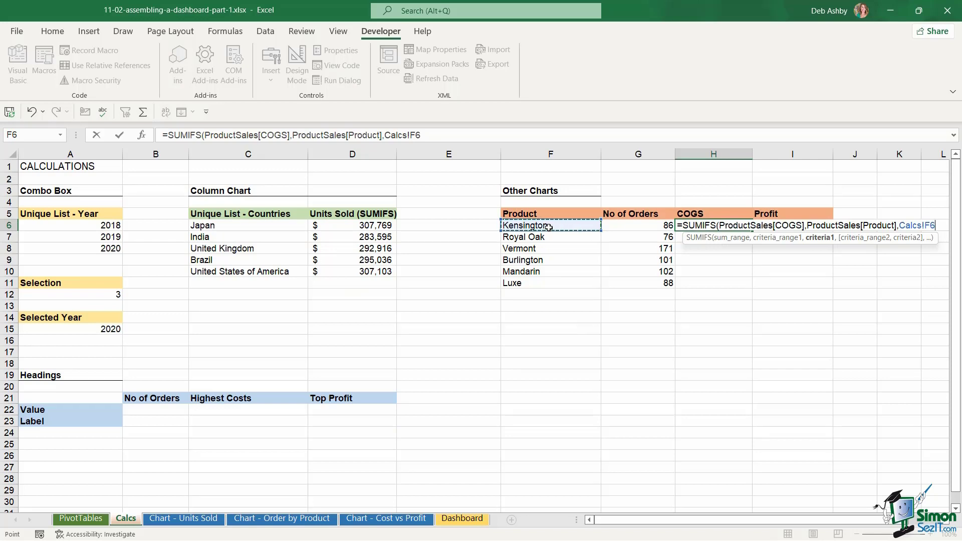
pyautogui.write(',')
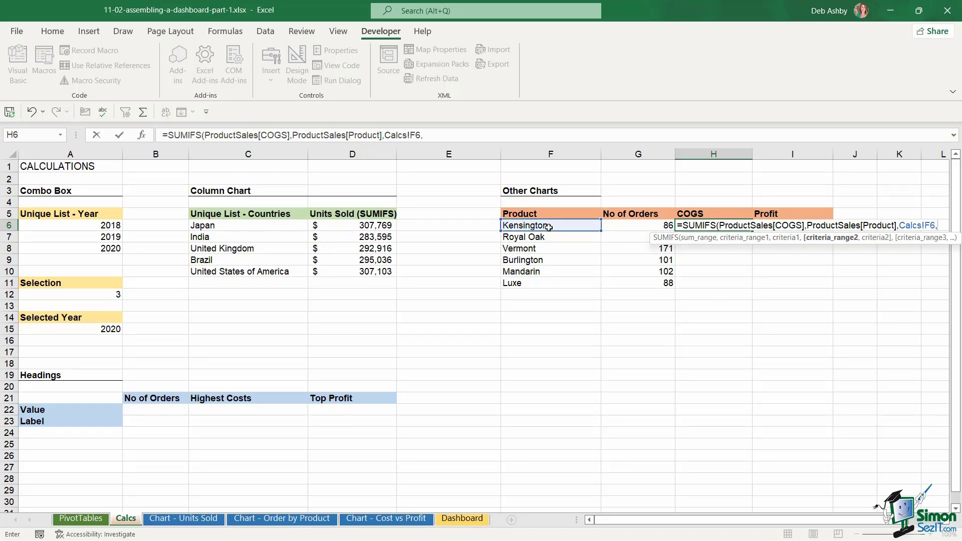
# - Add the ProductSales Year column as the second criteria range of the SUMIFS formula in H6
pyautogui.click(75, 520)
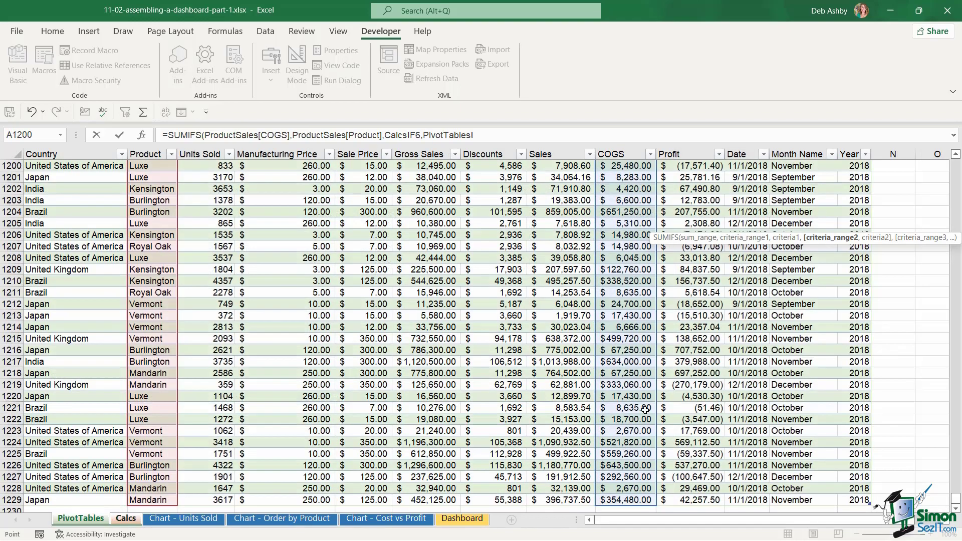
pyautogui.click(848, 177)
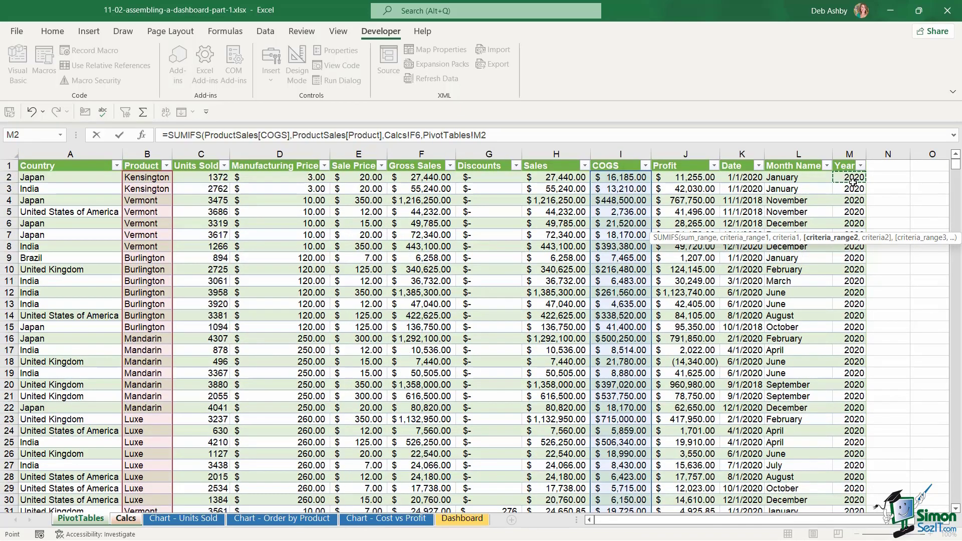
pyautogui.hotkey('ctrl', 'shift', 'Down')
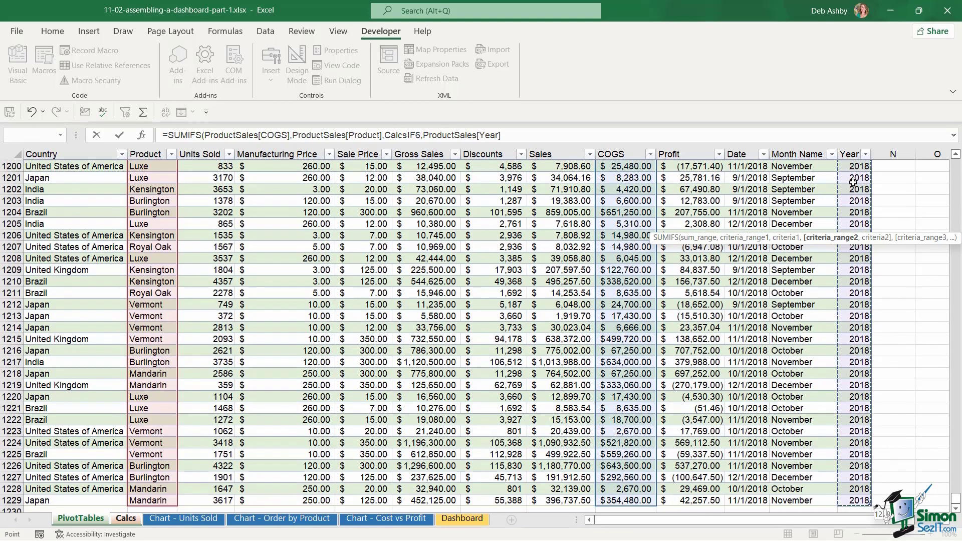
pyautogui.write(',')
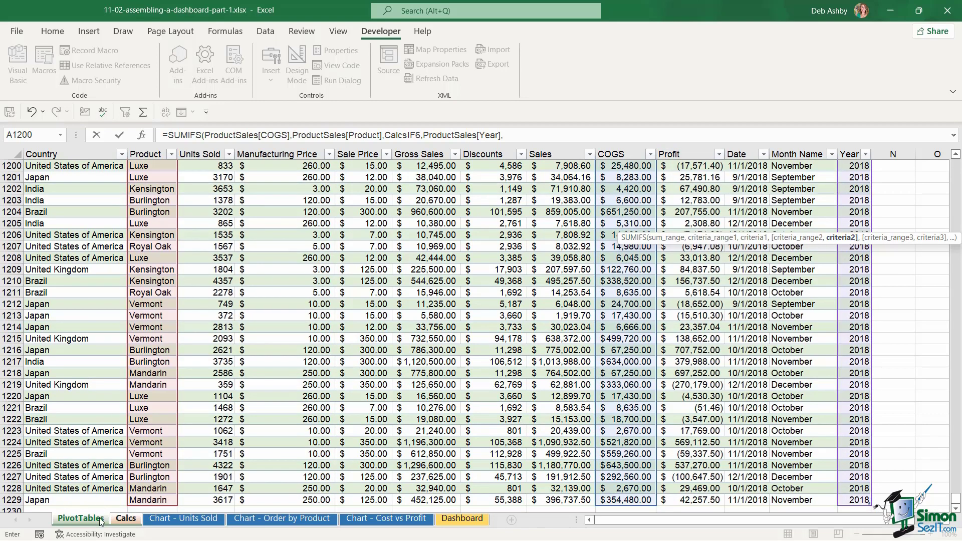
# - Use the selected year as the second criterion with the absolute reference Calcs!$A$15, and complete the SUMIFS formula
pyautogui.click(121, 523)
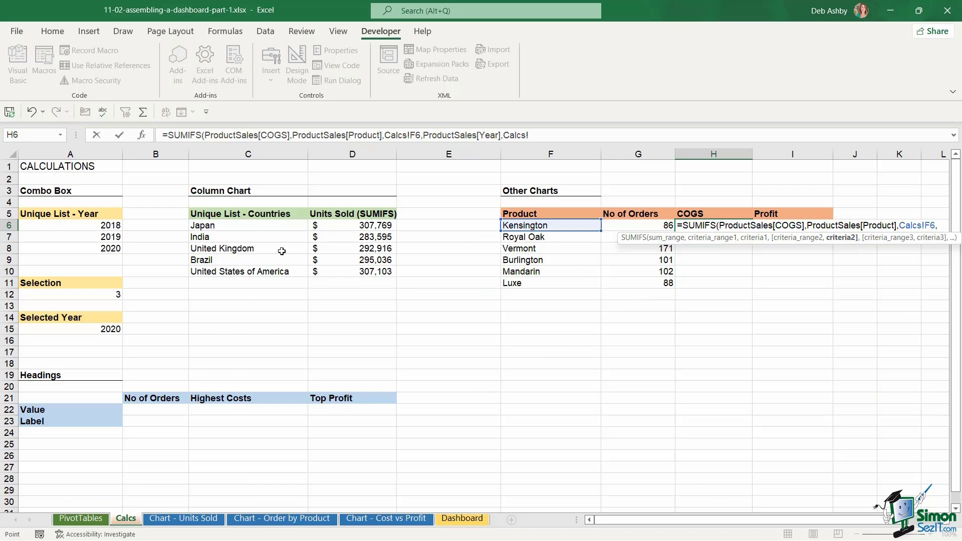
pyautogui.click(93, 330)
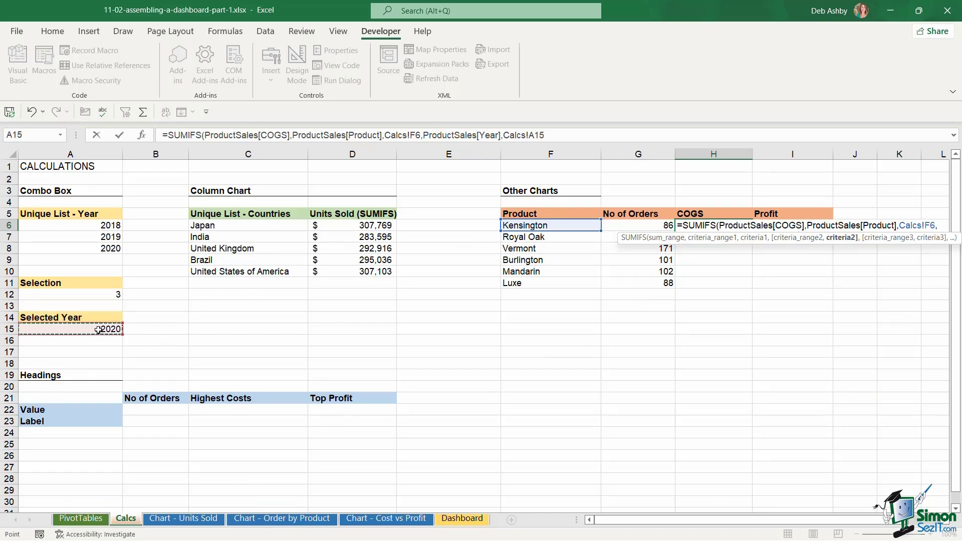
pyautogui.press('F4')
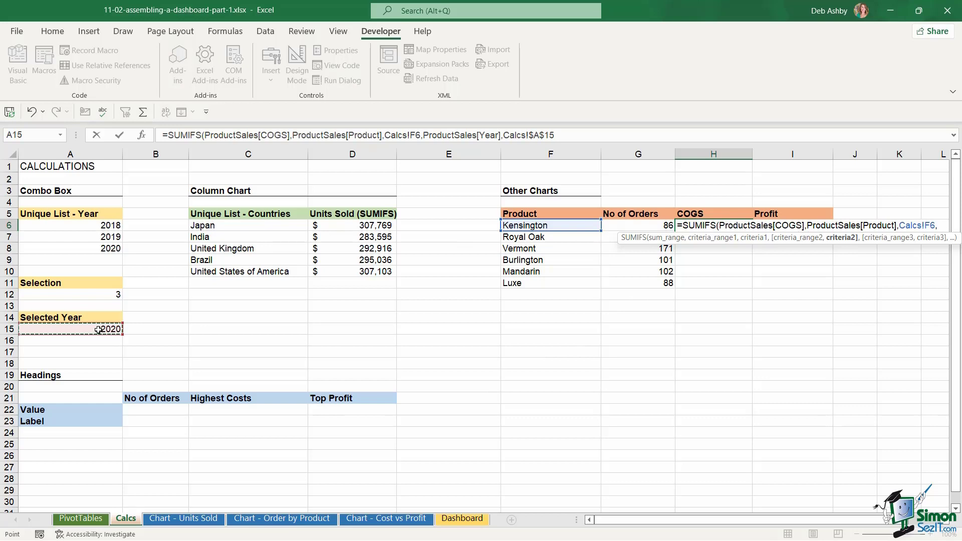
pyautogui.write(')')
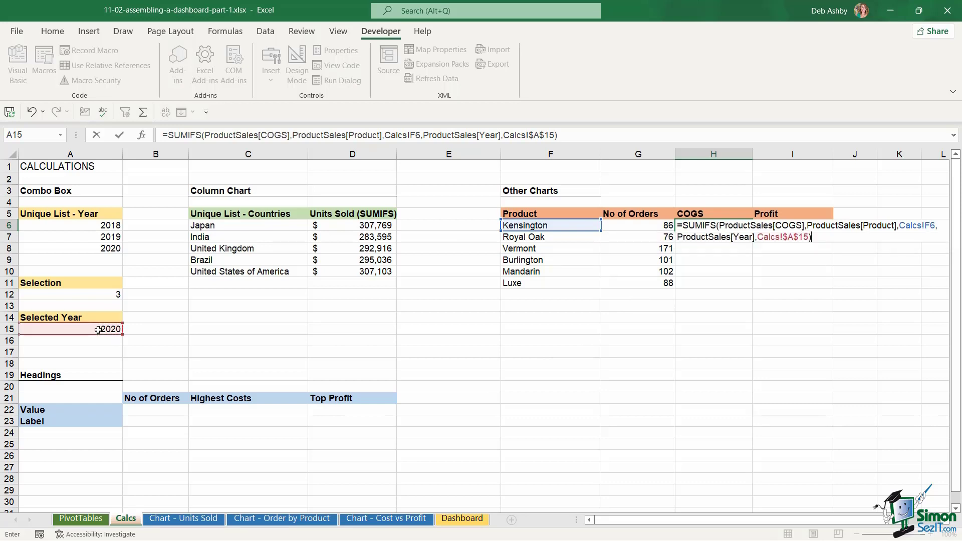
pyautogui.press('Return')
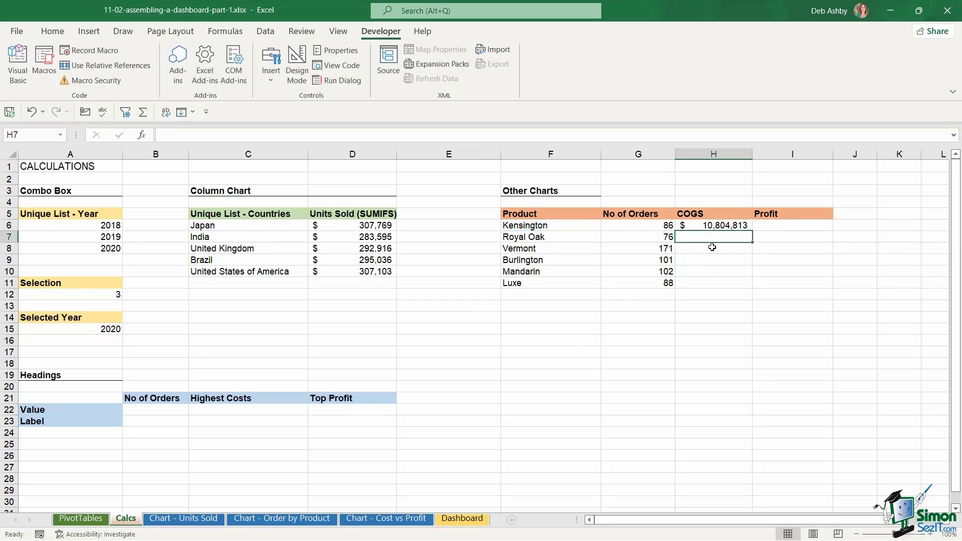
# - Fill the COGS SUMIFS formula from H6 down to H11 to cover all six products
pyautogui.click(716, 225)
pyautogui.doubleClick(752, 230)
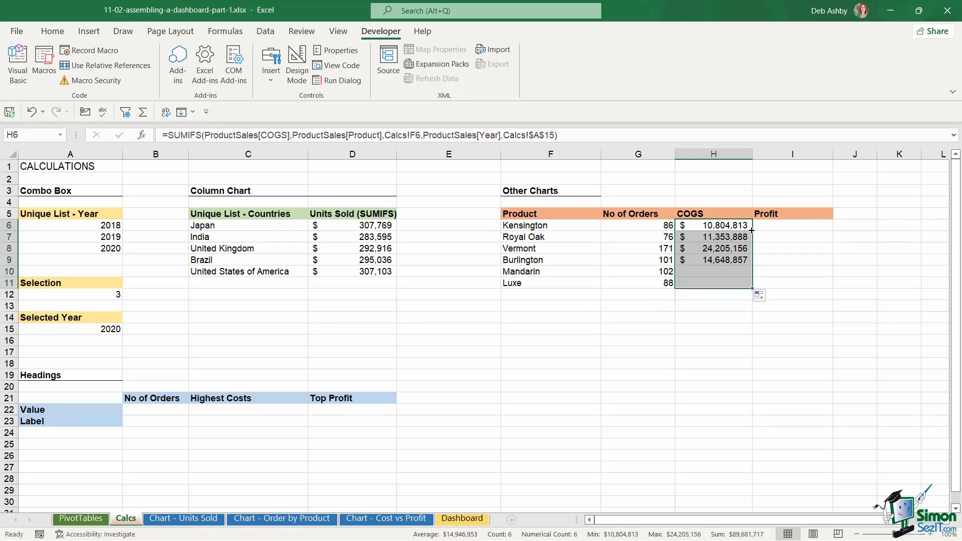
pyautogui.click(777, 226)
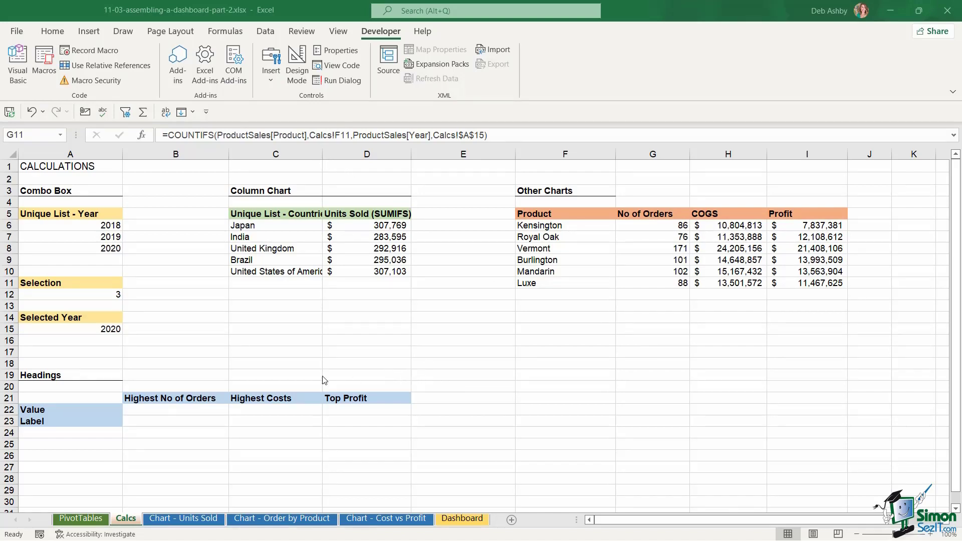
# - Examine the headings on the Dashboard sheet and the product table on the Calcs sheet that feeds them
pyautogui.click(171, 410)
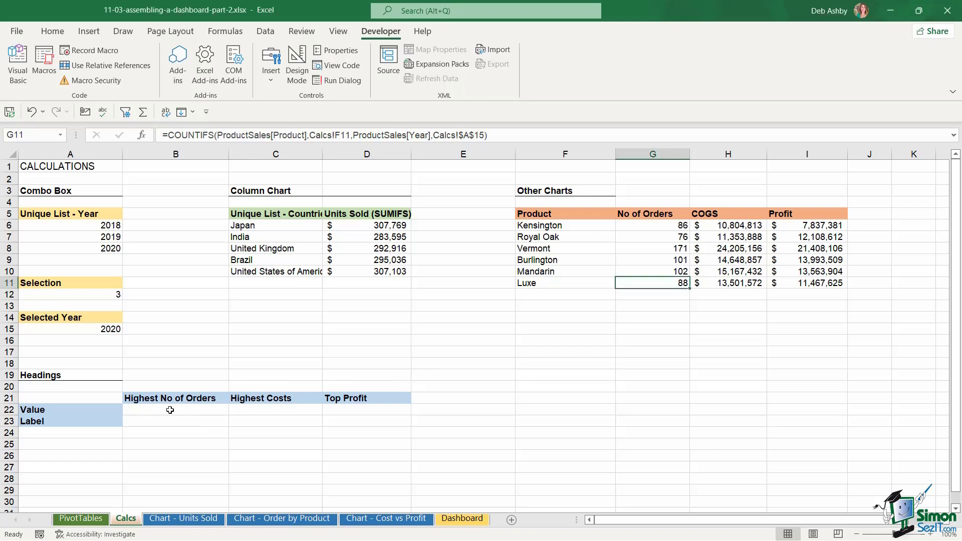
pyautogui.click(460, 520)
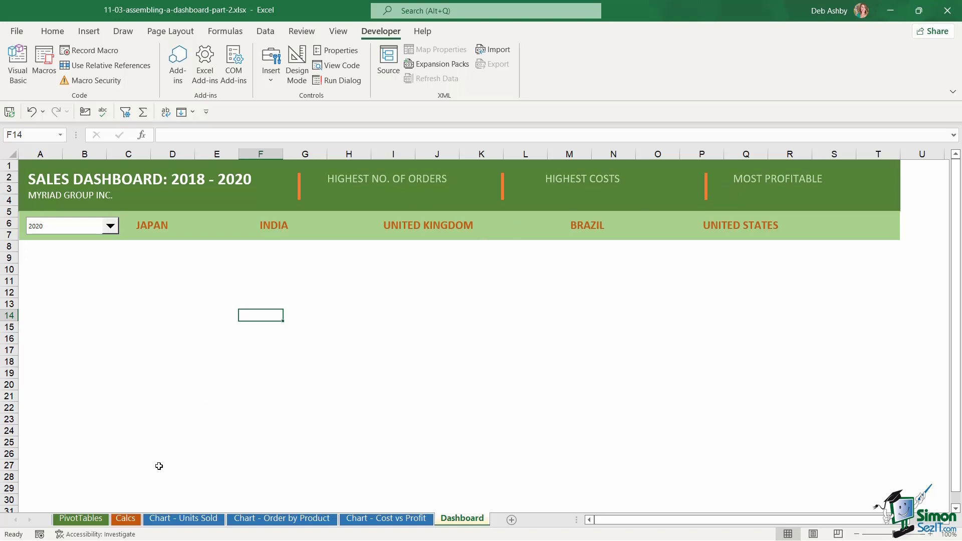
pyautogui.click(126, 519)
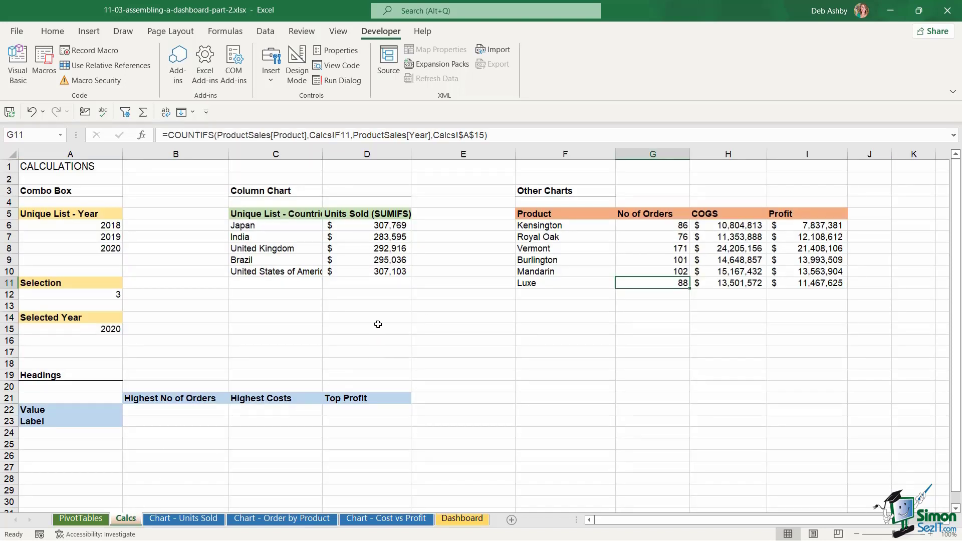
pyautogui.moveTo(549, 226); pyautogui.dragTo(796, 279)
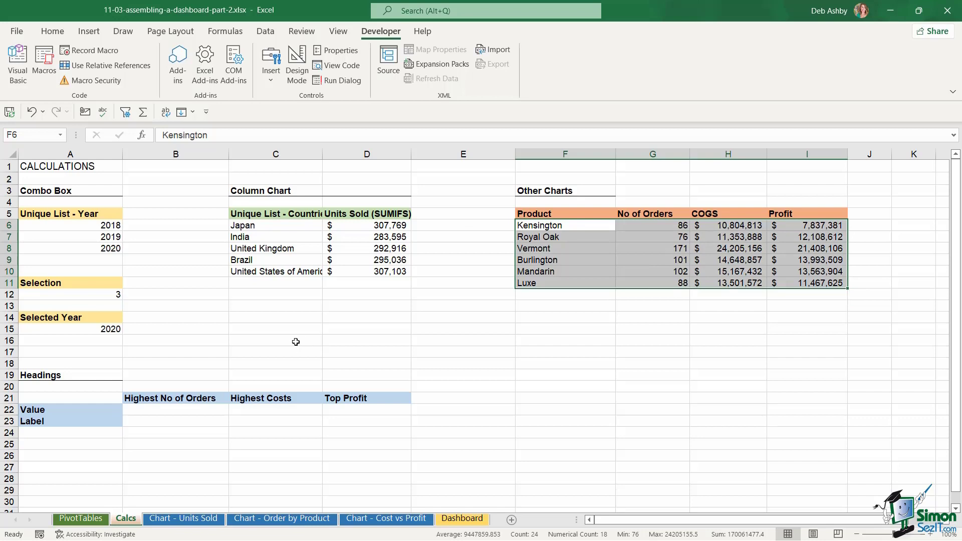
pyautogui.click(148, 413)
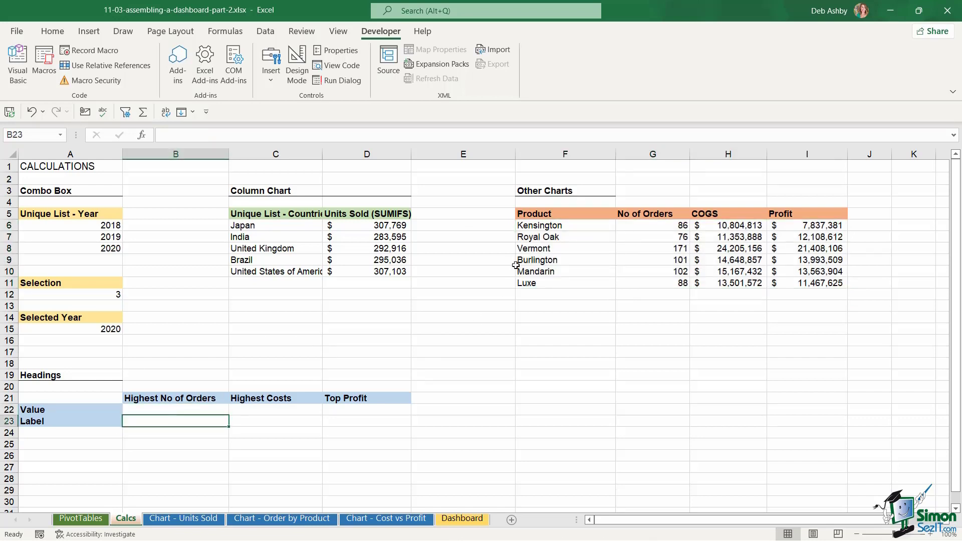
pyautogui.click(558, 241)
# - Enter =MAX(G6:G11) in B22 as the value for Highest No of Orders
pyautogui.click(161, 410)
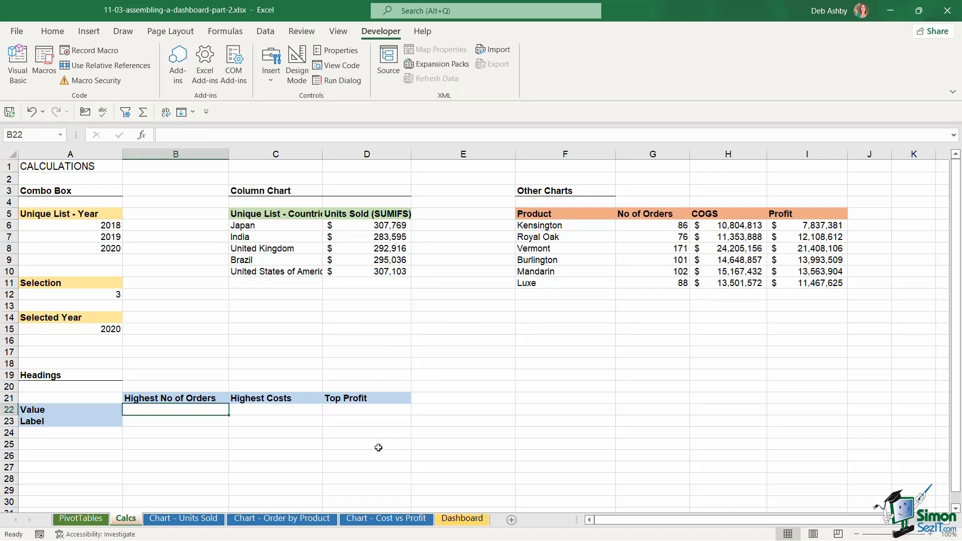
pyautogui.write('=MAX(')
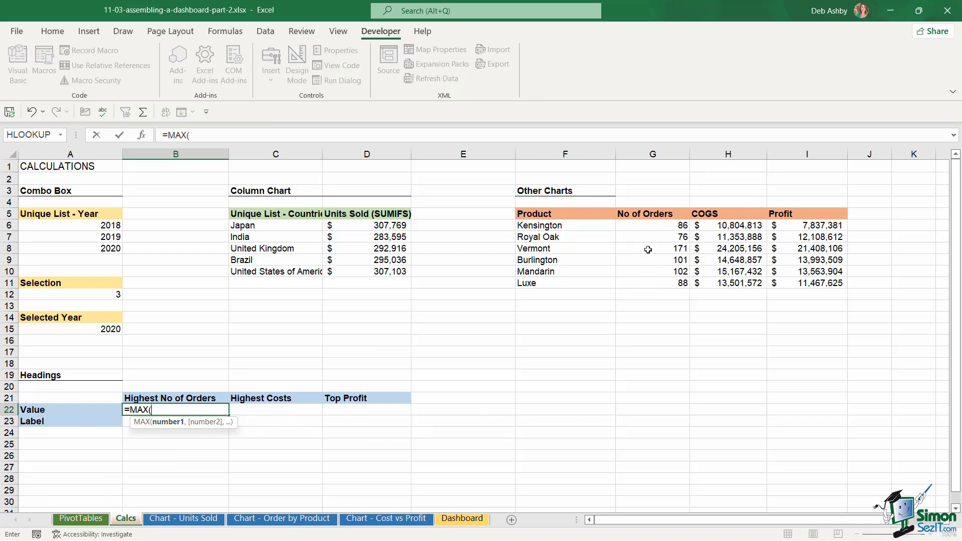
pyautogui.moveTo(646, 227); pyautogui.dragTo(657, 286)
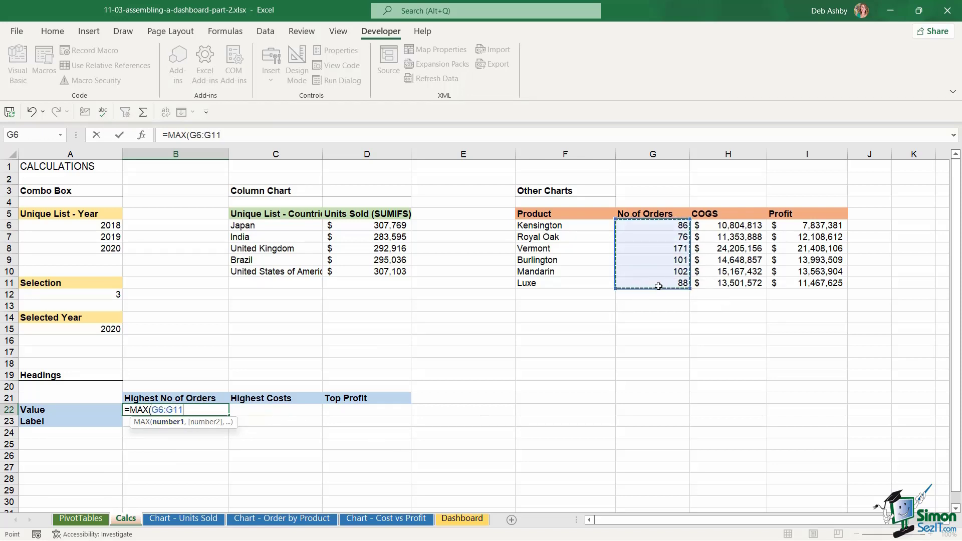
pyautogui.write(')')
pyautogui.press('Return')
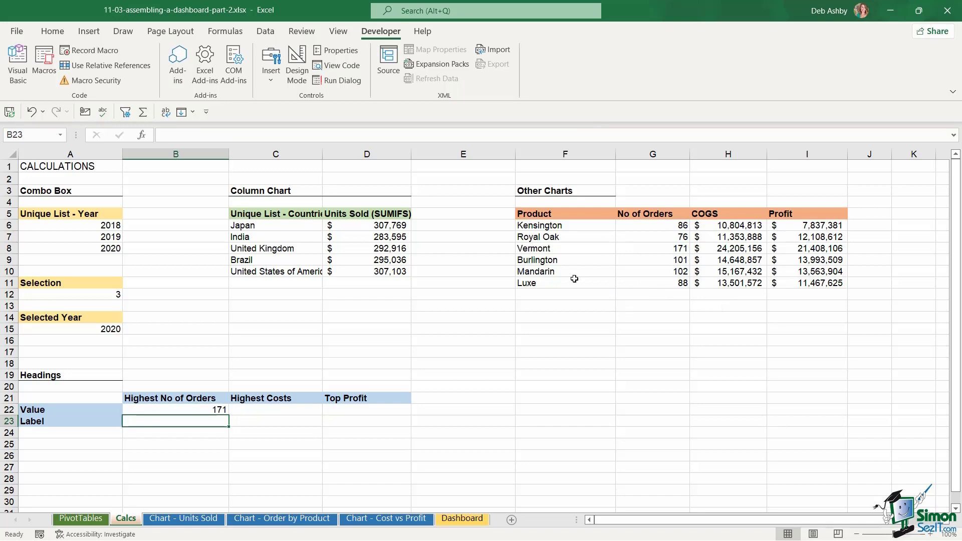
pyautogui.click(195, 410)
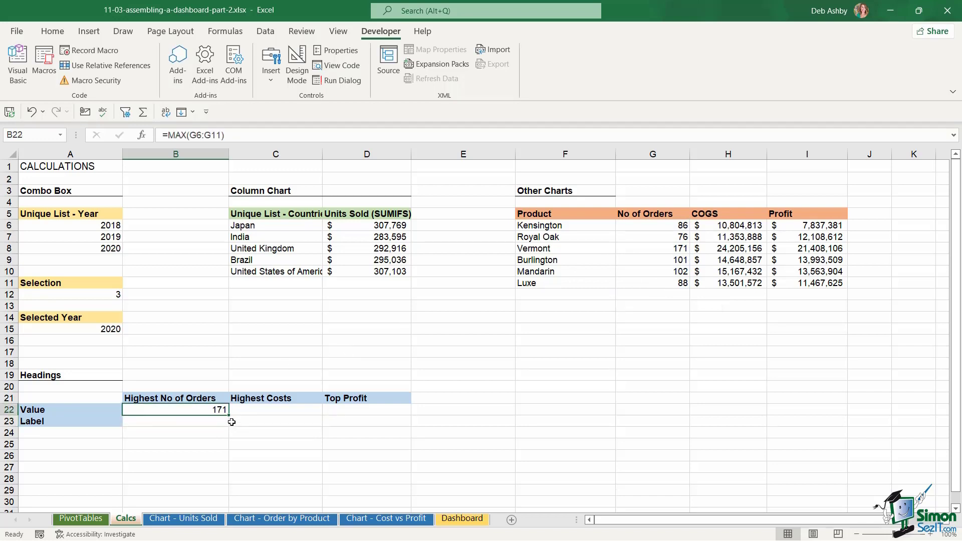
# - Enter =MAX(H6:H11) in C22 as the value for Highest Costs
pyautogui.click(273, 416)
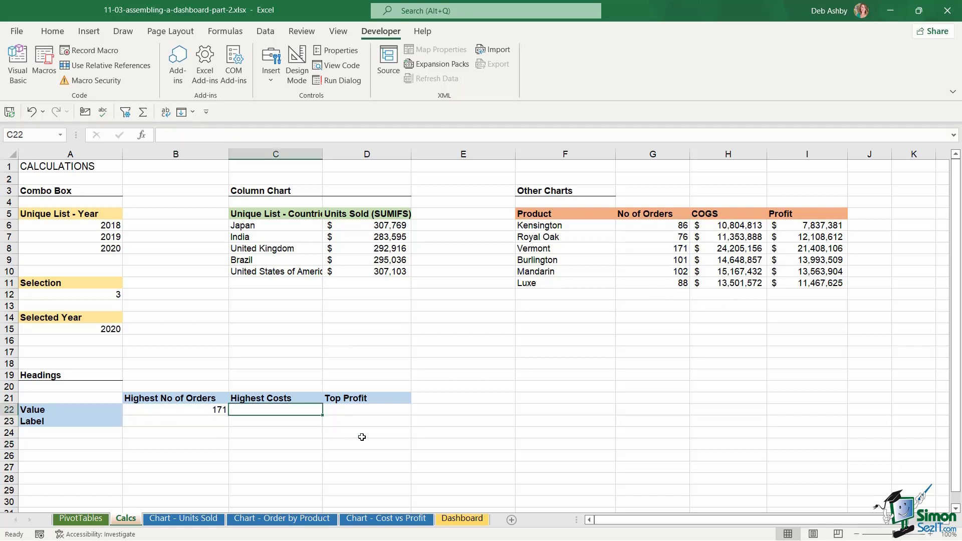
pyautogui.write('=MAX(')
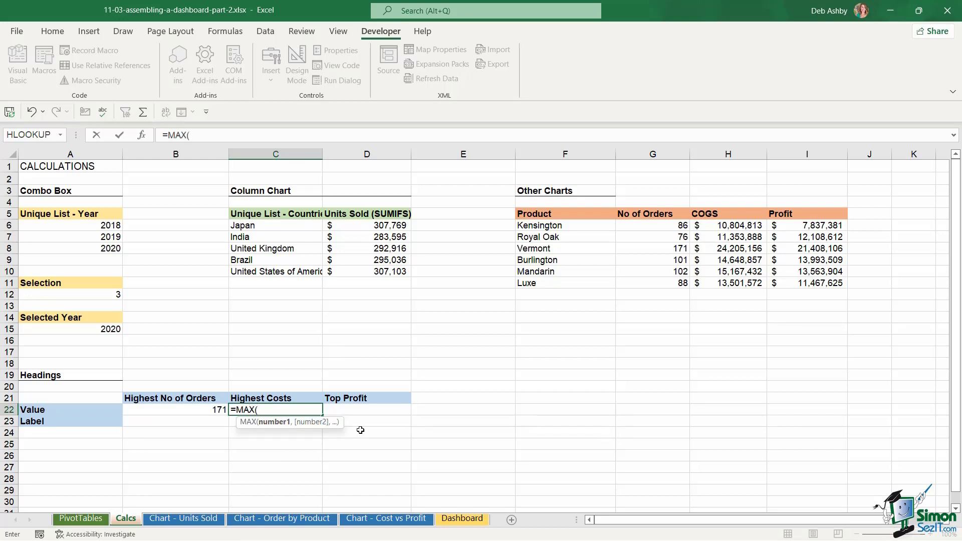
pyautogui.moveTo(727, 226); pyautogui.dragTo(722, 285)
pyautogui.write(')')
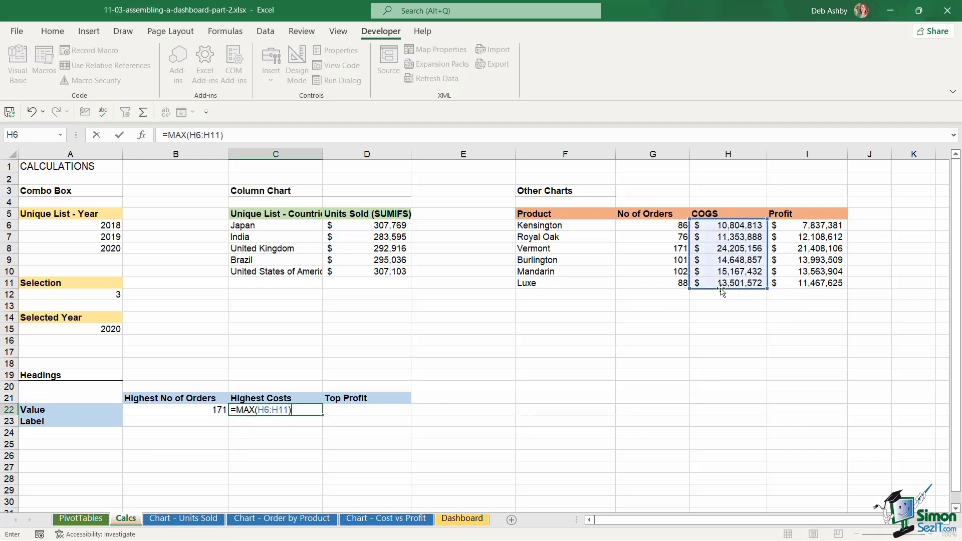
pyautogui.press('Return')
# - Enter a MAX formula over the Profit range I6:I11 in D22 as the value for Top Profit
pyautogui.click(364, 411)
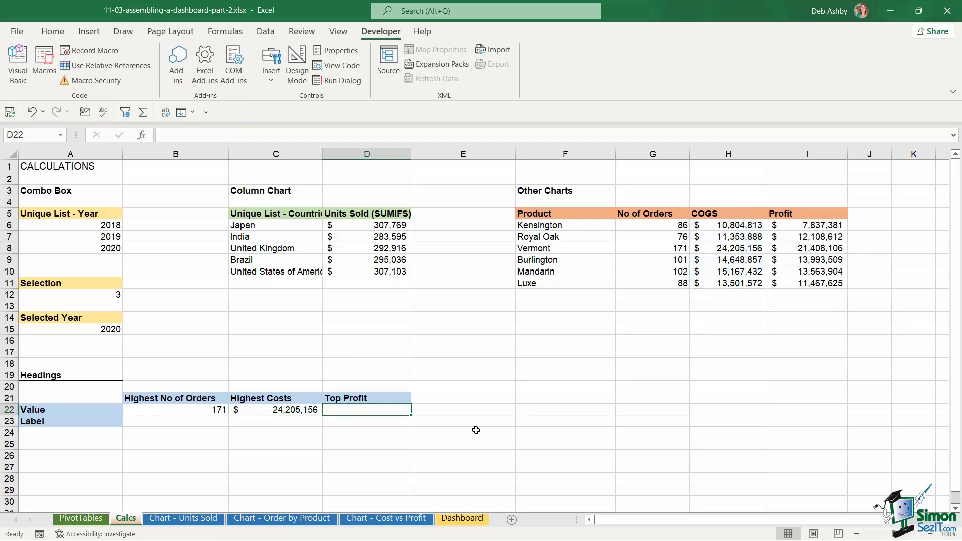
pyautogui.write('=MAX(')
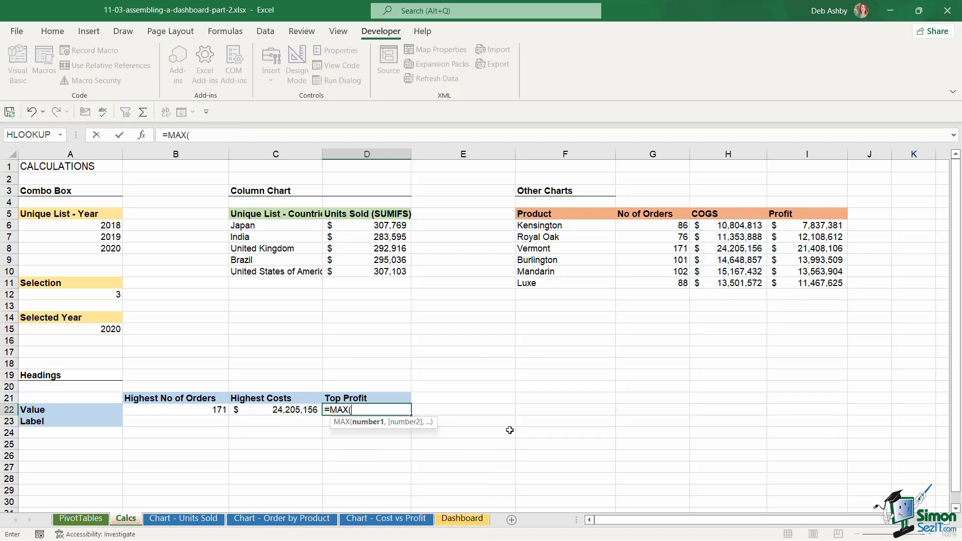
pyautogui.moveTo(814, 227); pyautogui.dragTo(813, 285)
pyautogui.press('Return')
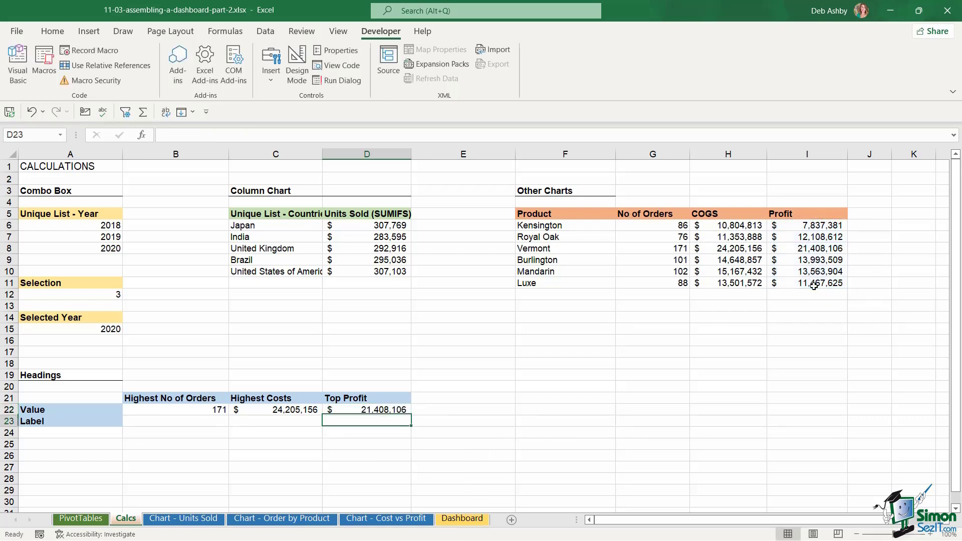
pyautogui.click(466, 352)
pyautogui.click(187, 418)
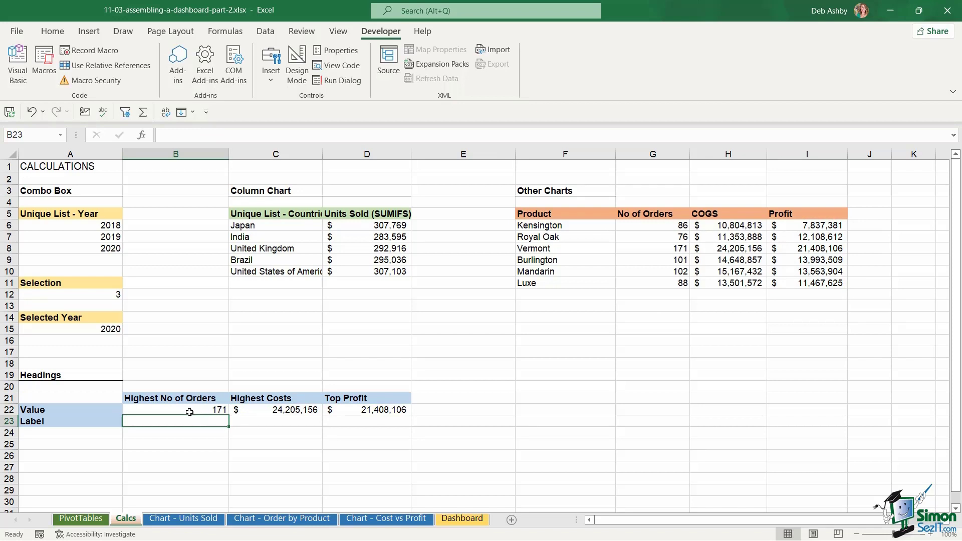
pyautogui.click(565, 259)
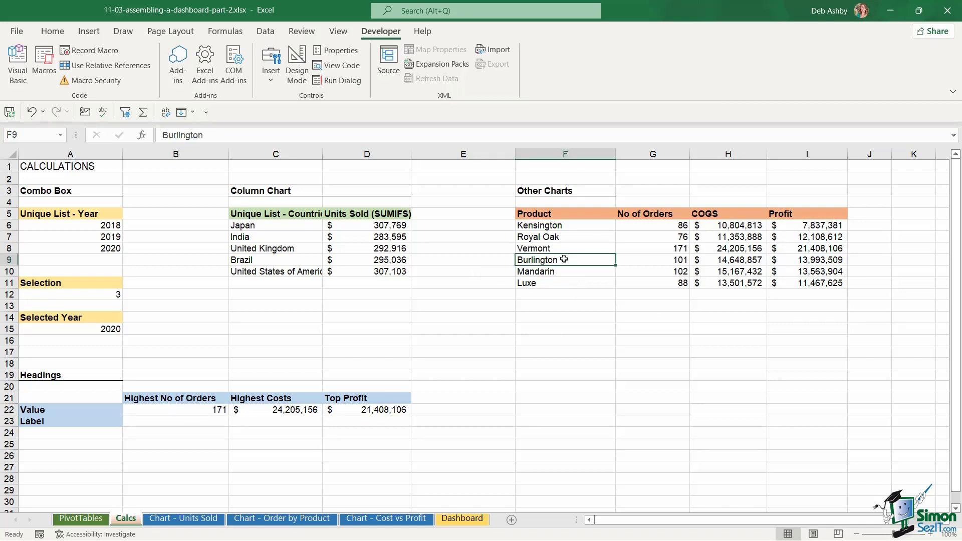
pyautogui.click(193, 413)
pyautogui.click(272, 410)
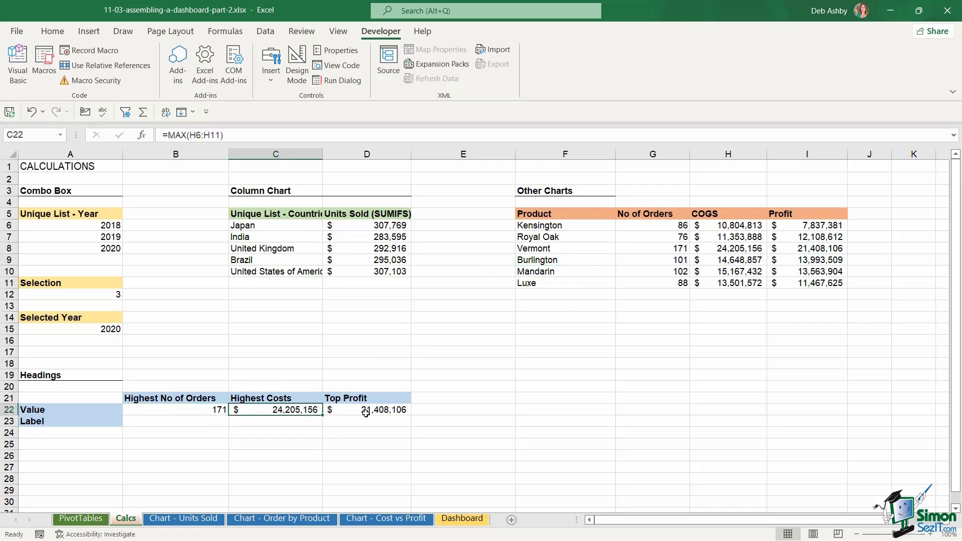
pyautogui.click(366, 412)
# - Enter =INDEX(F6:F11,MATCH(B22,G6:G11,0)) in B23 as the label for Highest No of Orders, then check it against the product table
pyautogui.click(200, 422)
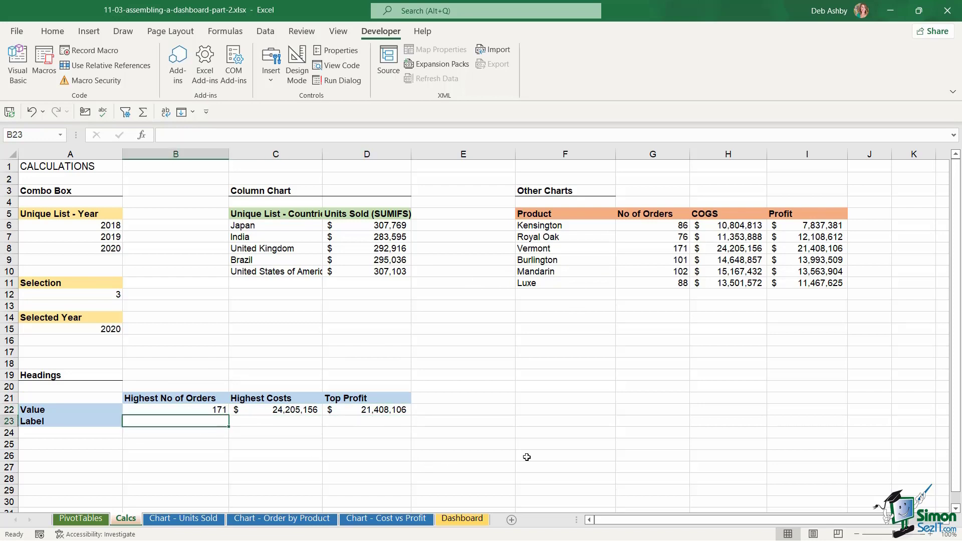
pyautogui.write('=INDEX(')
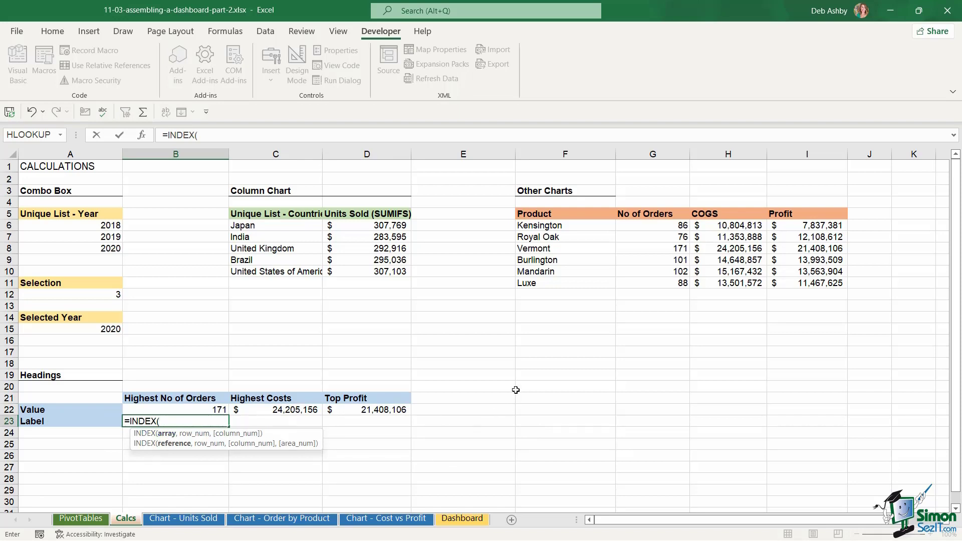
pyautogui.moveTo(566, 224); pyautogui.dragTo(564, 283)
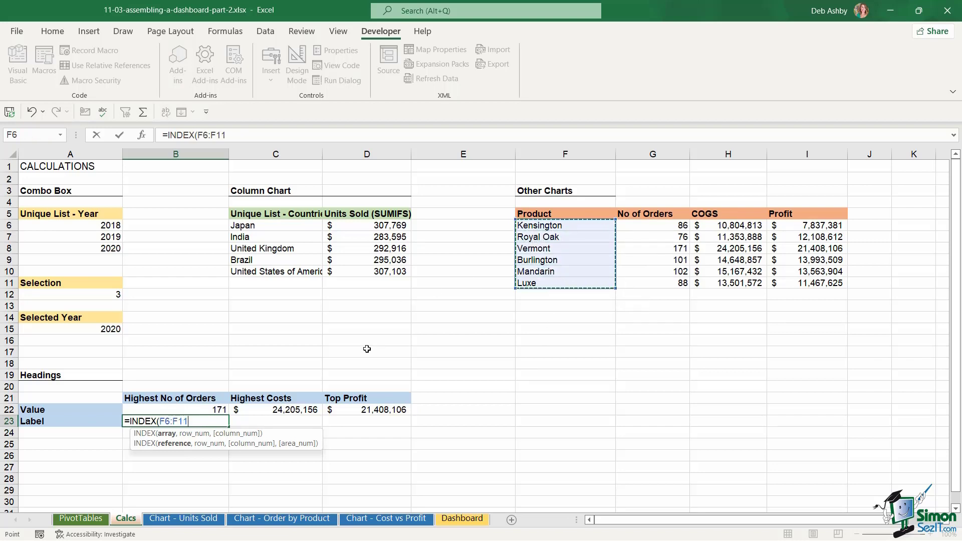
pyautogui.write(',MATCH(')
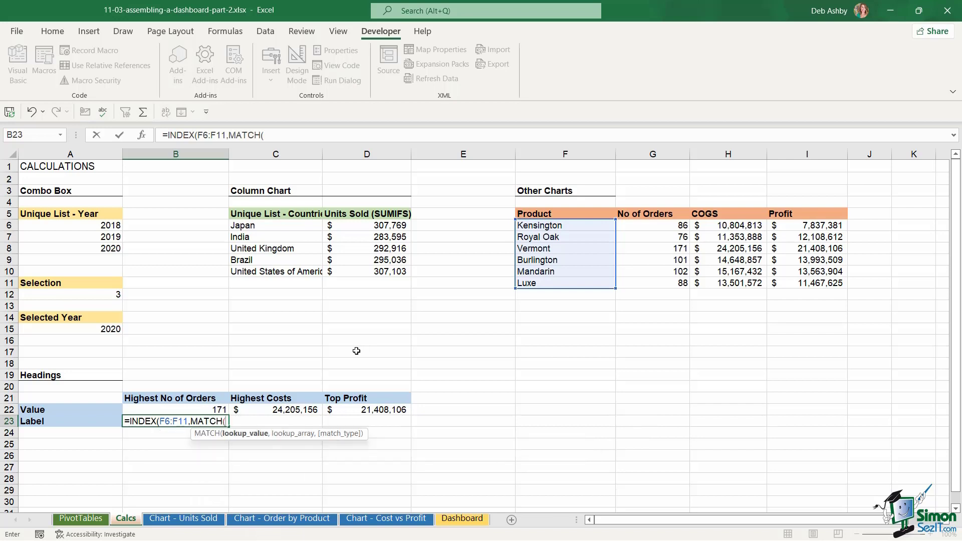
pyautogui.click(217, 410)
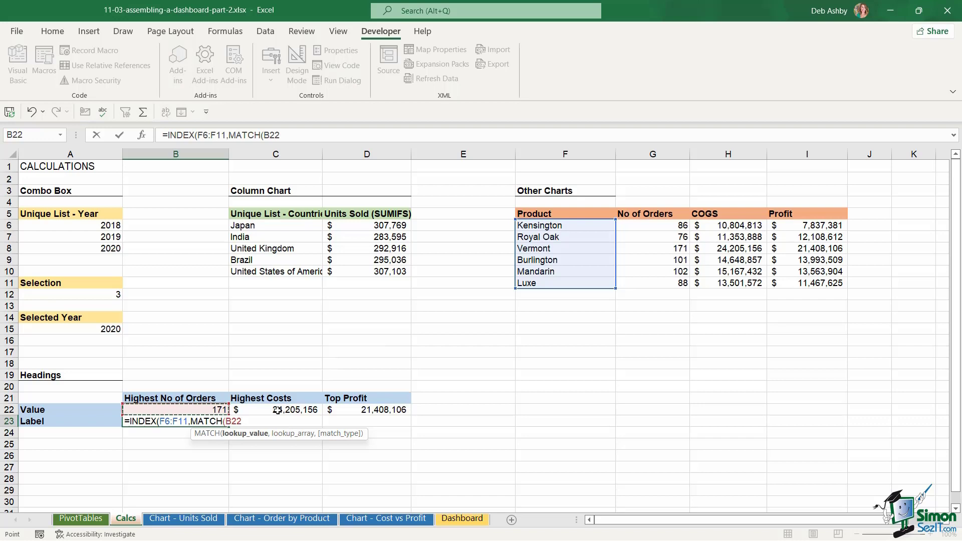
pyautogui.write(',')
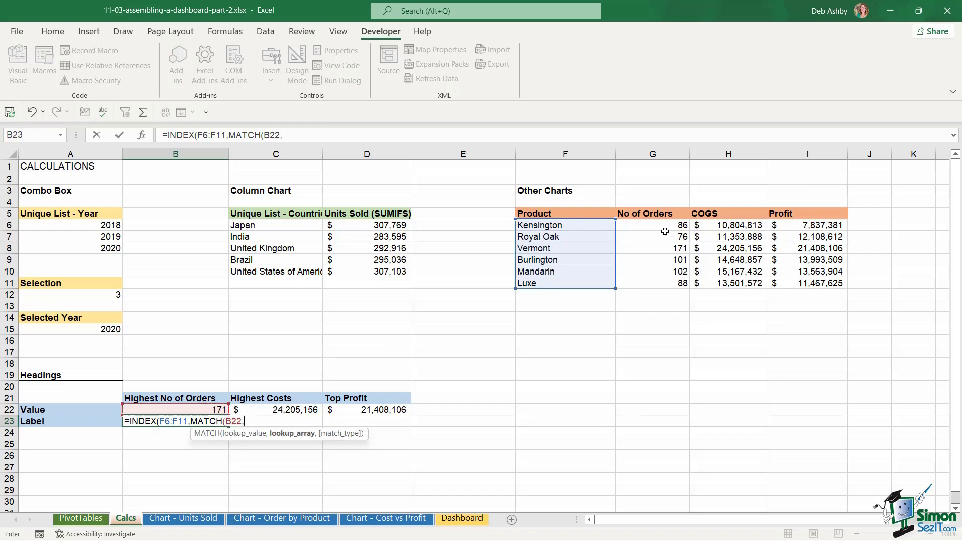
pyautogui.moveTo(665, 226); pyautogui.dragTo(664, 284)
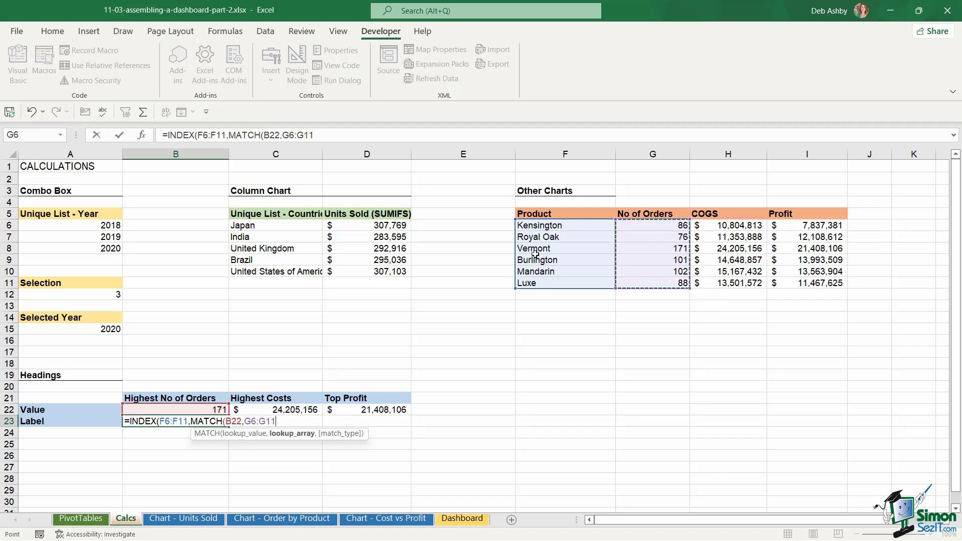
pyautogui.write(',')
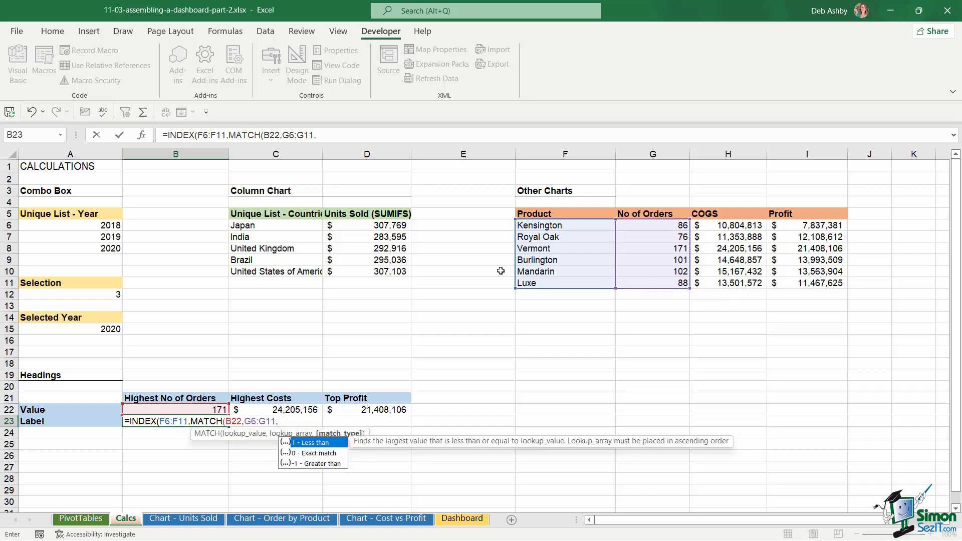
pyautogui.write('0))')
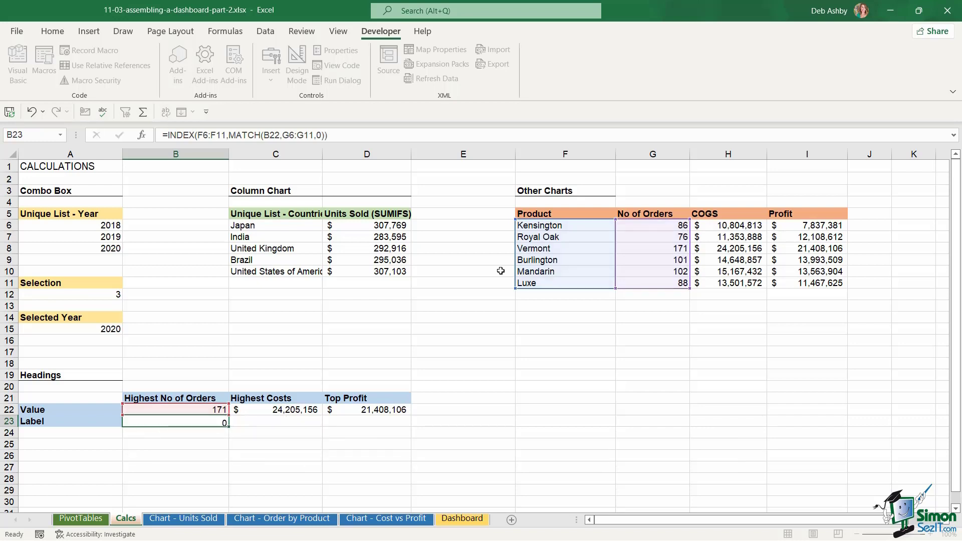
pyautogui.press('Return')
pyautogui.click(209, 423)
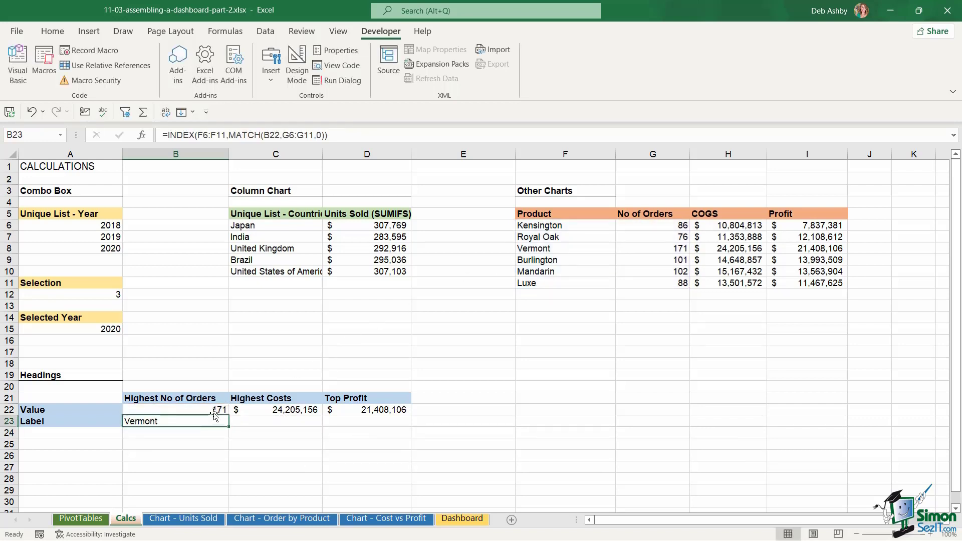
pyautogui.moveTo(531, 251); pyautogui.dragTo(665, 253)
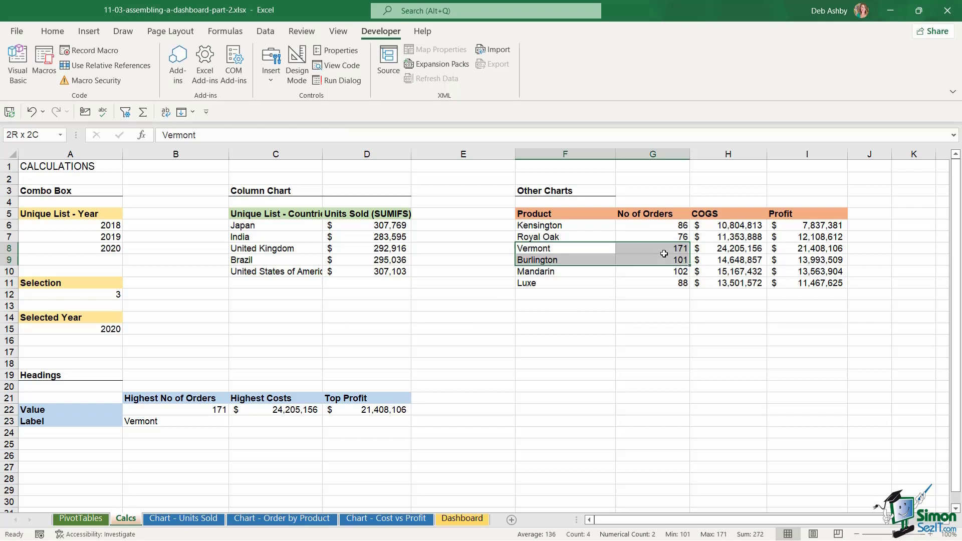
# - Enter =INDEX(F6:F11,MATCH(C22,H6:H11,0)) in C23 as the label for Highest Costs
pyautogui.click(273, 423)
pyautogui.write('=INDEX(')
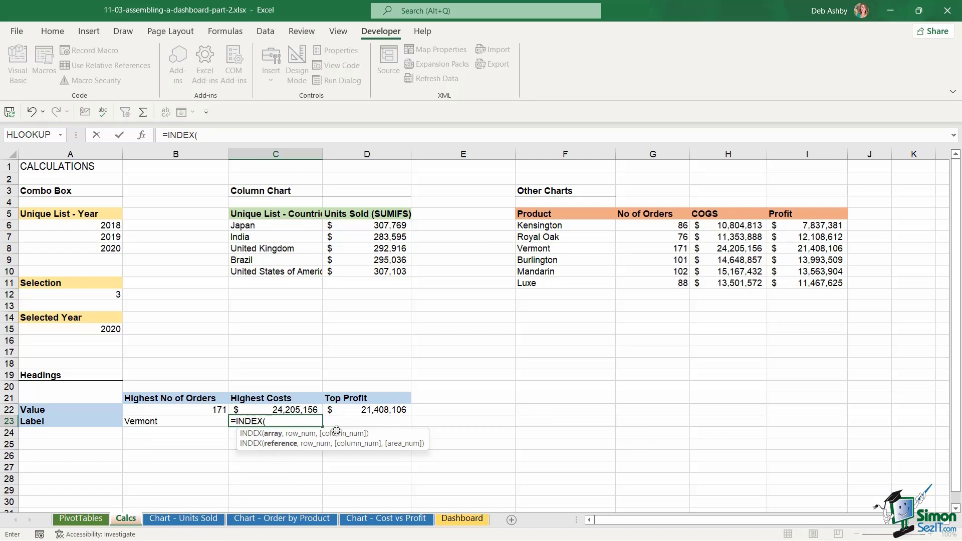
pyautogui.moveTo(557, 225); pyautogui.dragTo(552, 283)
pyautogui.write(',')
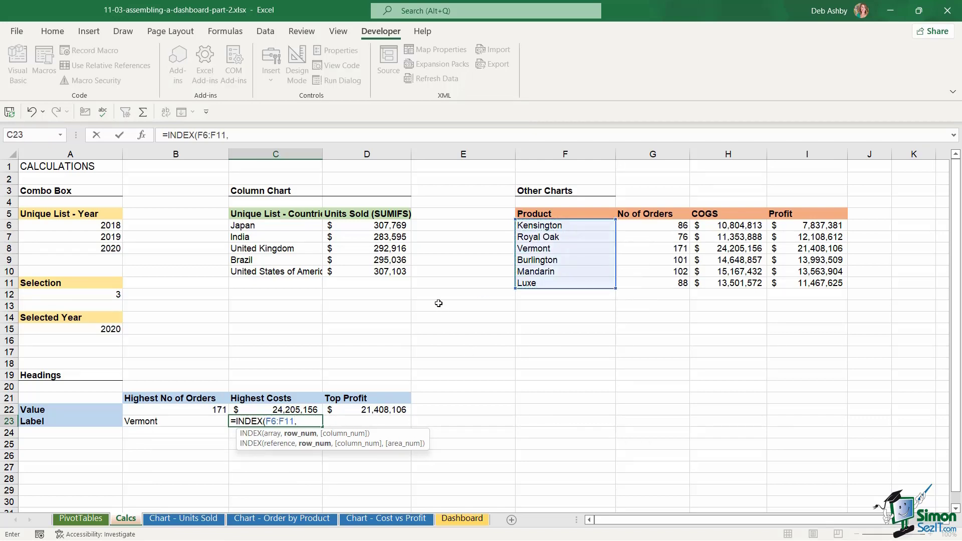
pyautogui.write('mat')
pyautogui.press('Tab')
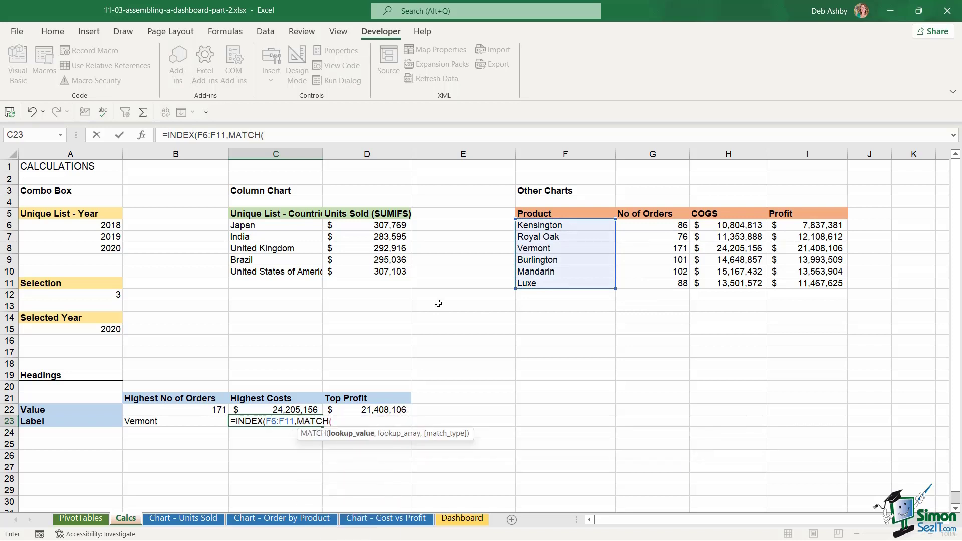
pyautogui.click(311, 409)
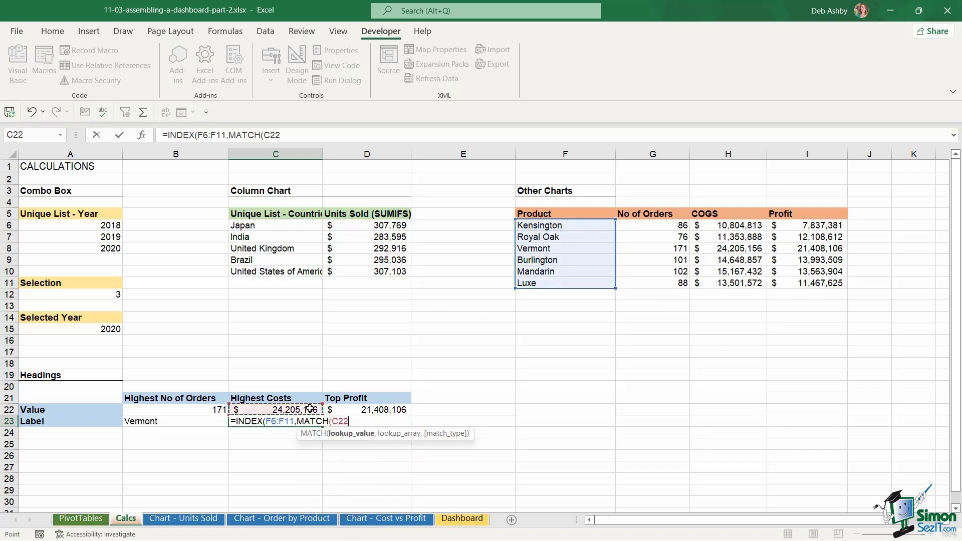
pyautogui.write(',')
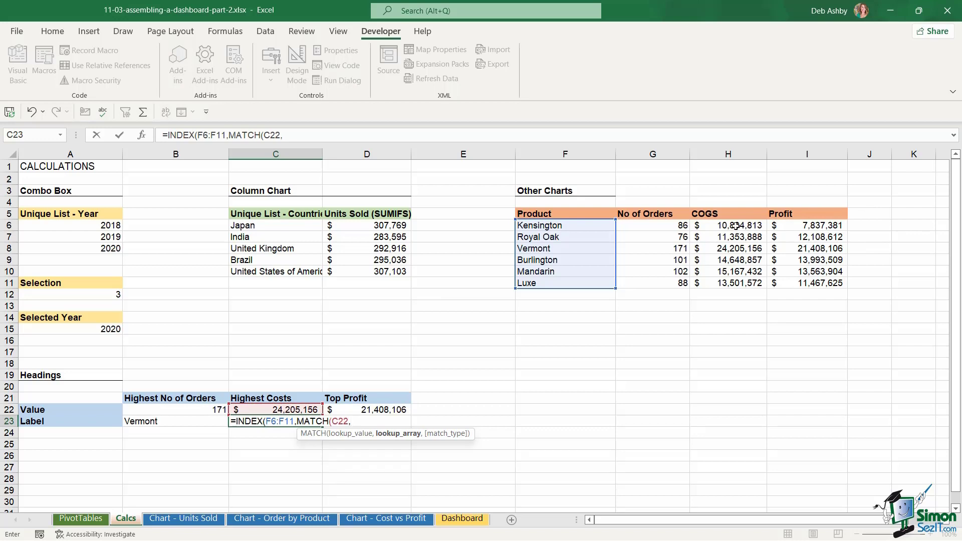
pyautogui.moveTo(736, 226); pyautogui.dragTo(735, 283)
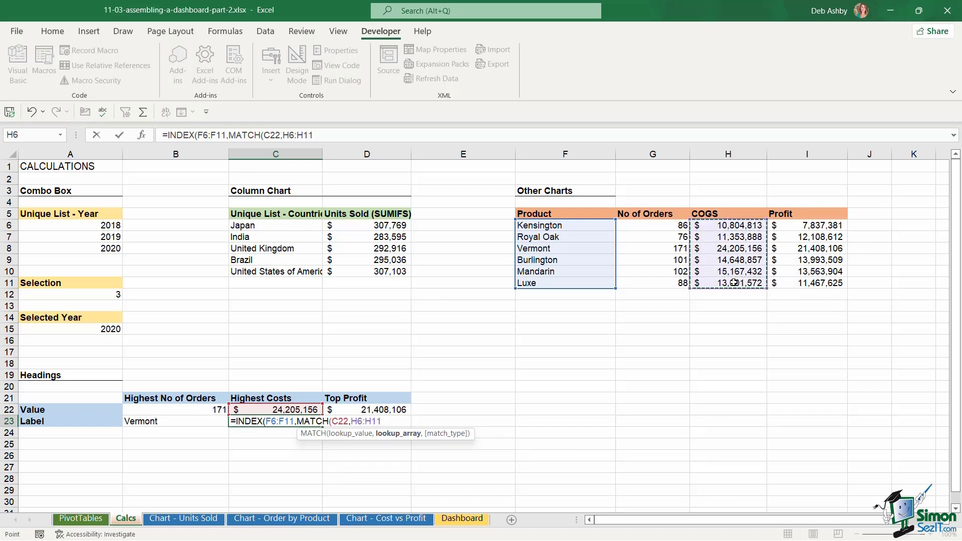
pyautogui.write(',0')
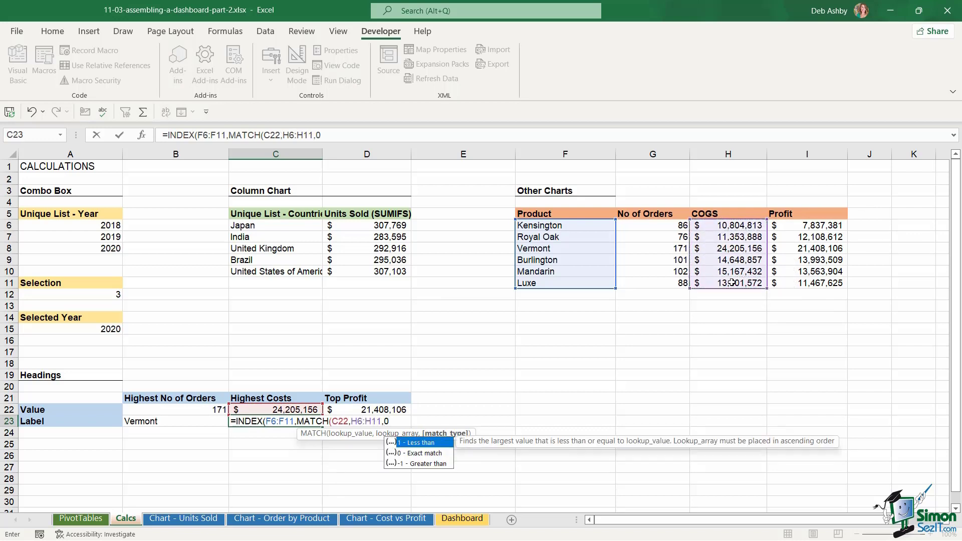
pyautogui.write(')')
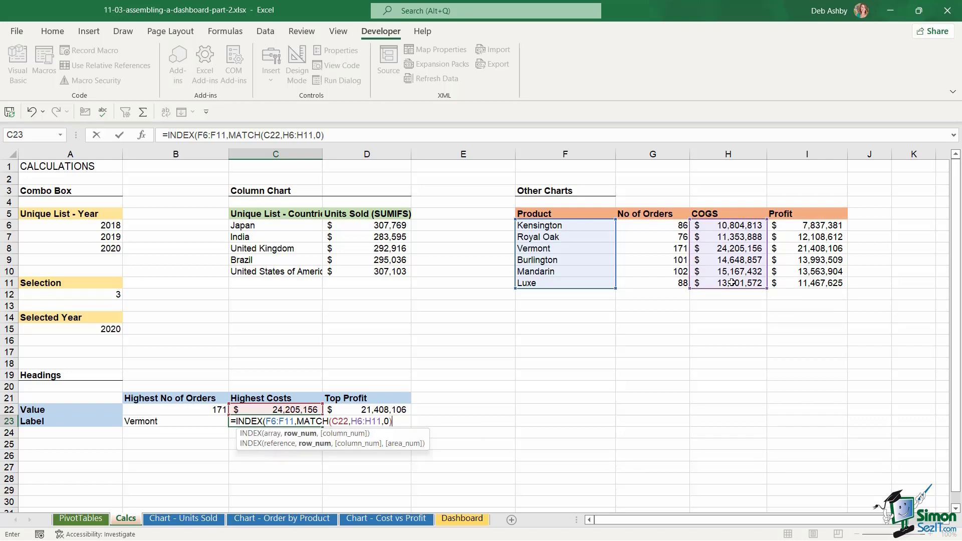
pyautogui.write(')')
pyautogui.press('Return')
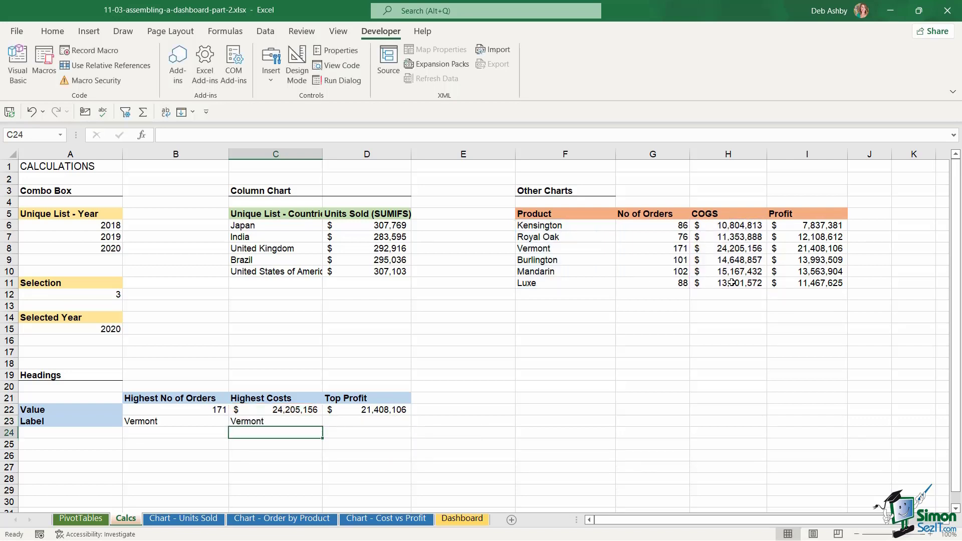
# - Enter =INDEX(F6:F11,MATCH(D22,I6:I11,0)) in D23 as the label for Top Profit
pyautogui.click(378, 421)
pyautogui.write('=index')
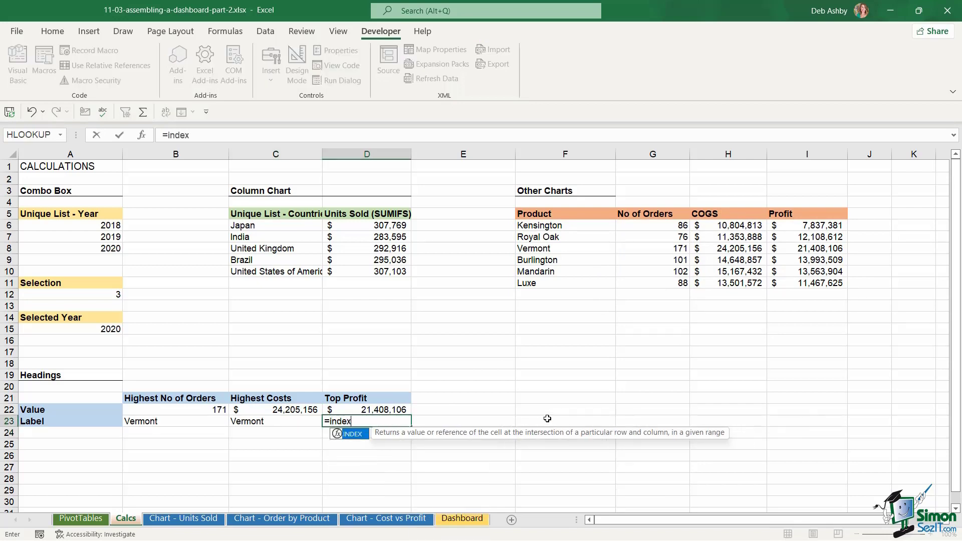
pyautogui.press('Tab')
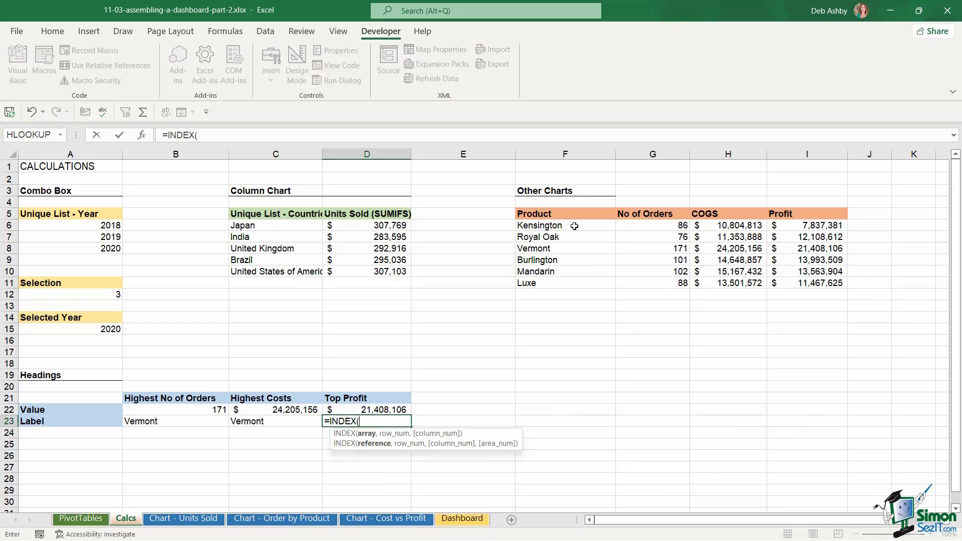
pyautogui.moveTo(575, 226); pyautogui.dragTo(561, 285)
pyautogui.write(',')
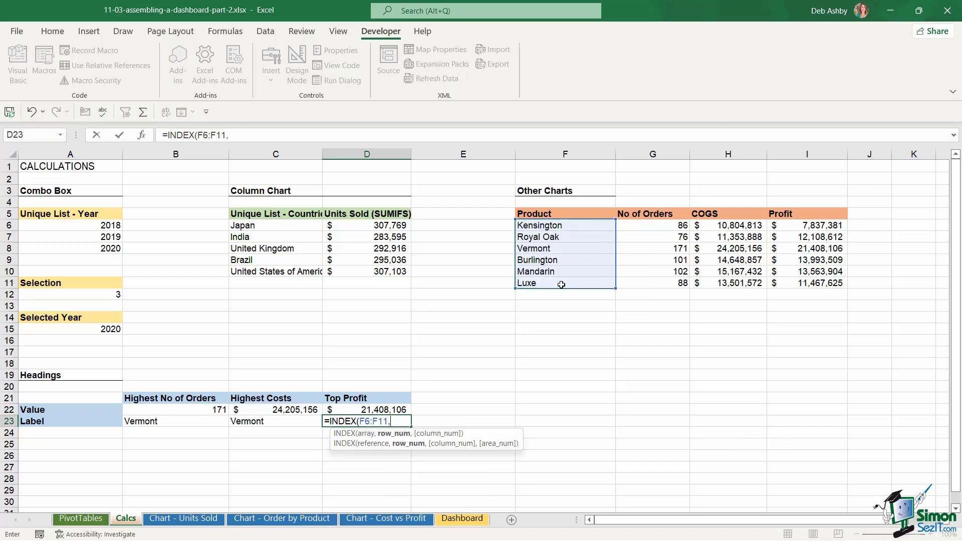
pyautogui.write('mat')
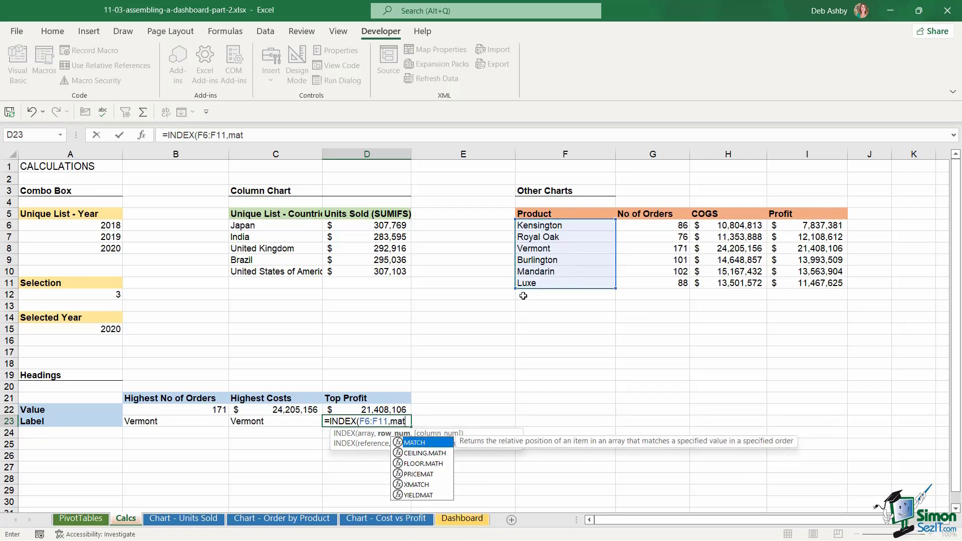
pyautogui.press('Tab')
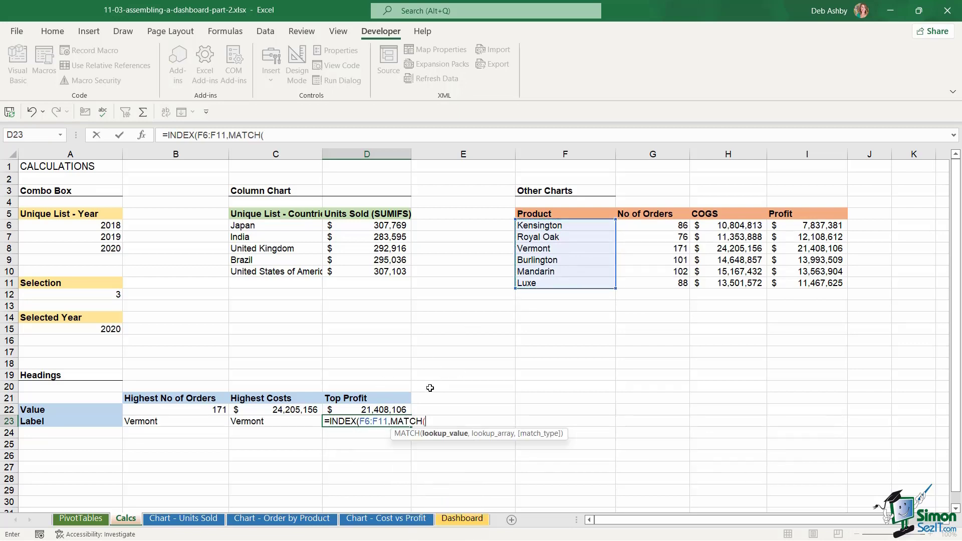
pyautogui.click(382, 411)
pyautogui.write(',')
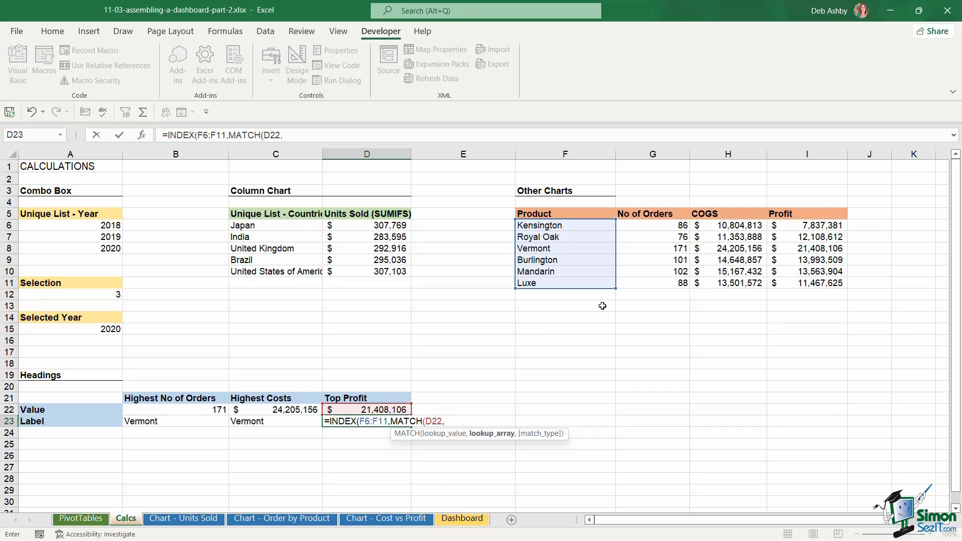
pyautogui.moveTo(810, 225); pyautogui.dragTo(854, 294)
pyautogui.write(',0')
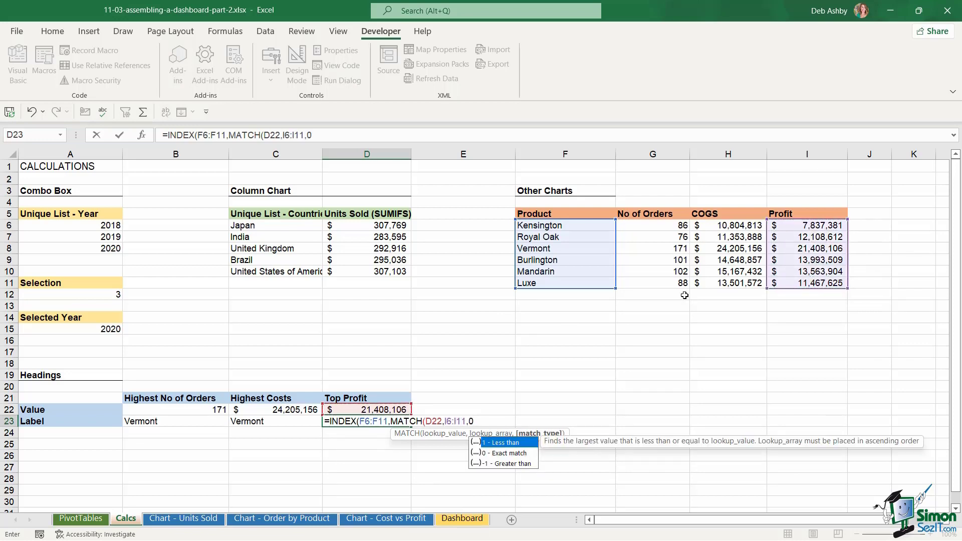
pyautogui.write('))')
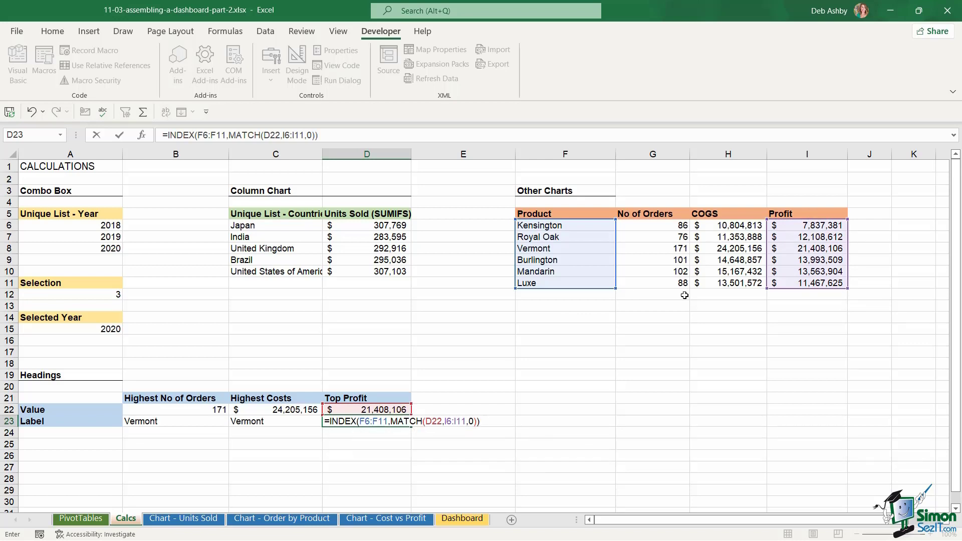
pyautogui.press('Return')
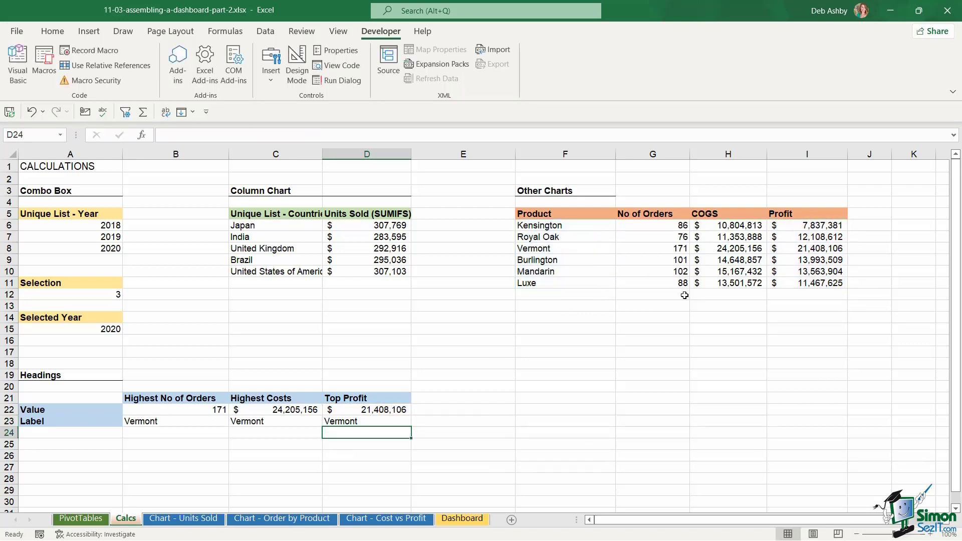
# - Examine the three heading label formulas in B23:D23 and the Selected Year formula in A15
pyautogui.click(169, 422)
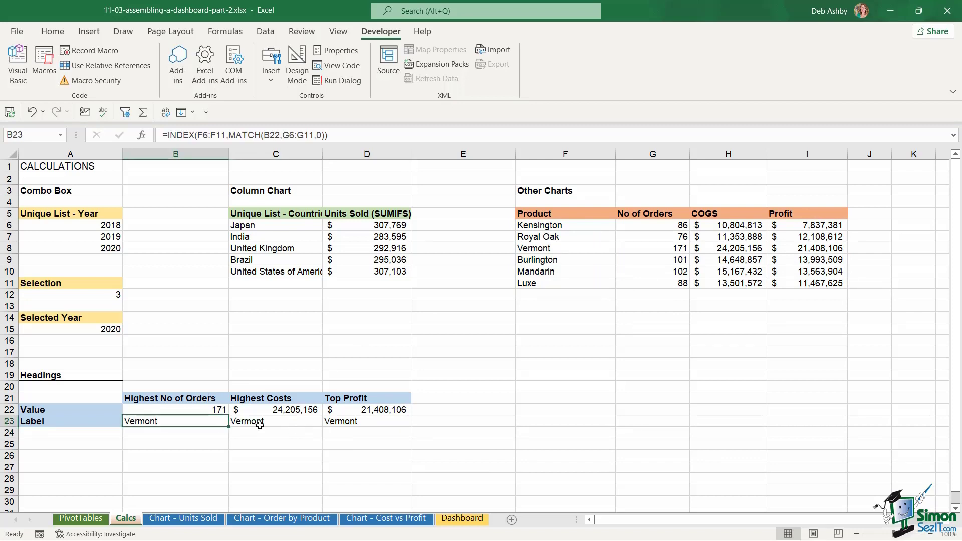
pyautogui.click(260, 425)
pyautogui.click(356, 426)
pyautogui.click(276, 426)
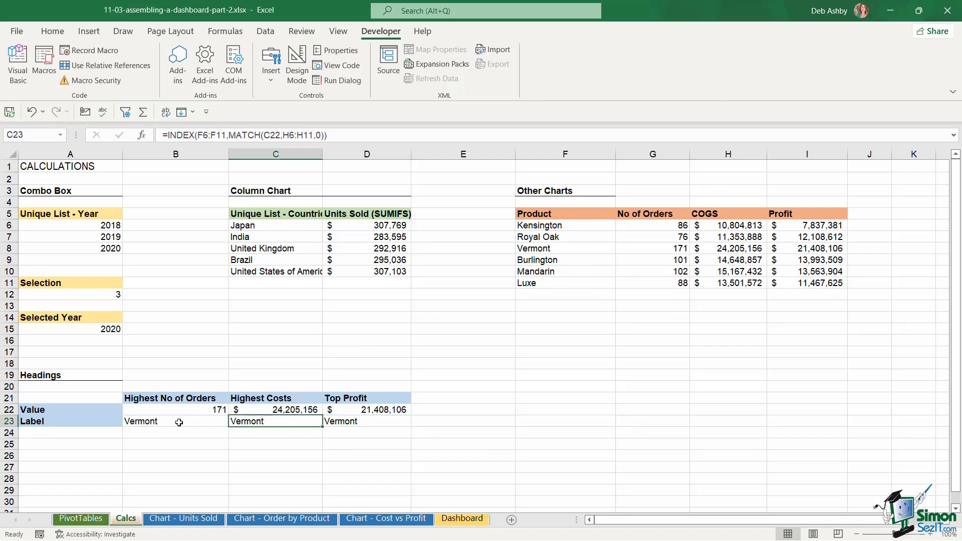
pyautogui.click(179, 422)
pyautogui.click(268, 423)
pyautogui.click(356, 425)
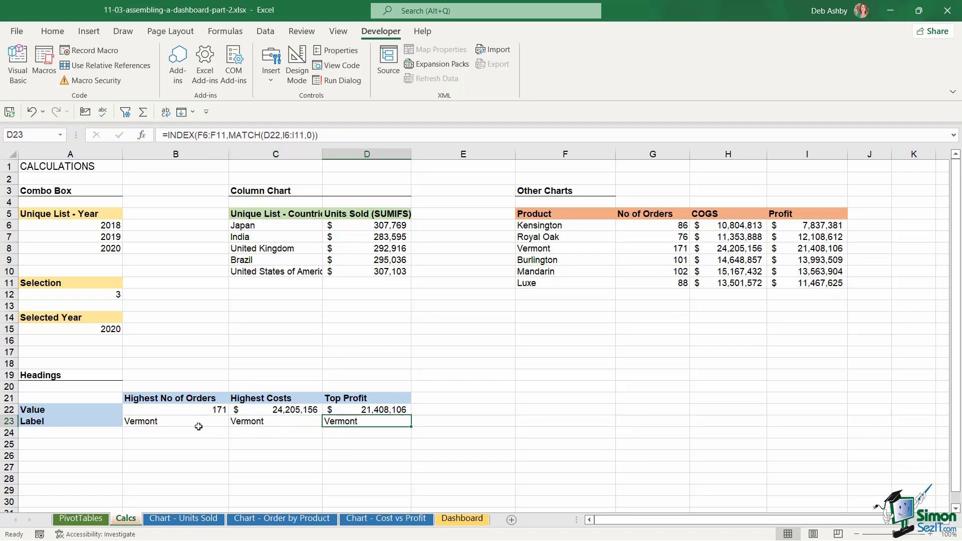
pyautogui.click(99, 331)
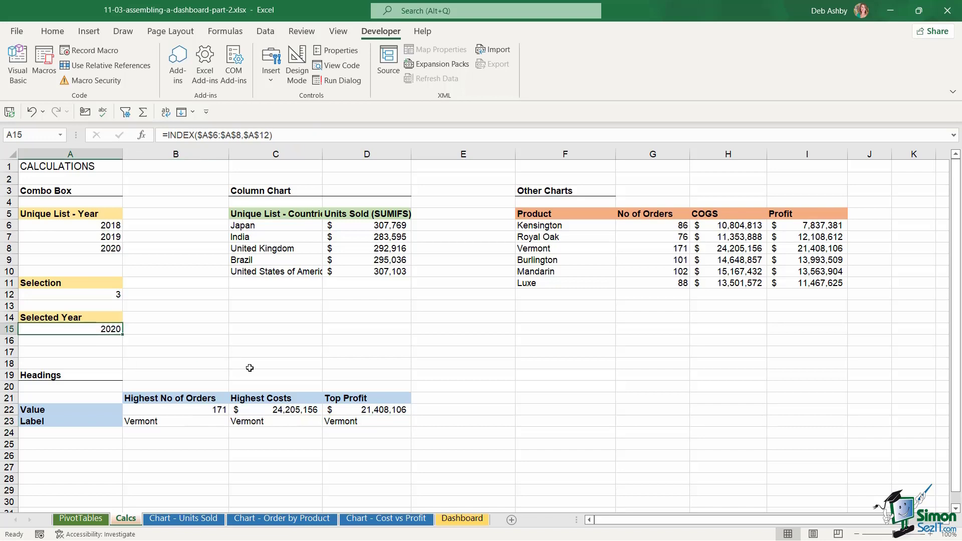
# - Set the year combo box on the Dashboard sheet to 2018
pyautogui.click(462, 519)
pyautogui.click(110, 226)
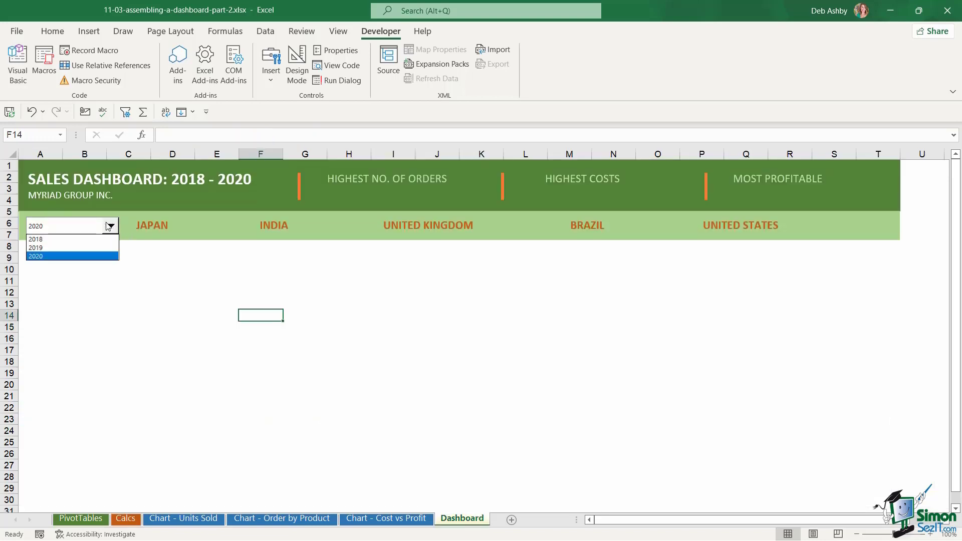
pyautogui.click(56, 239)
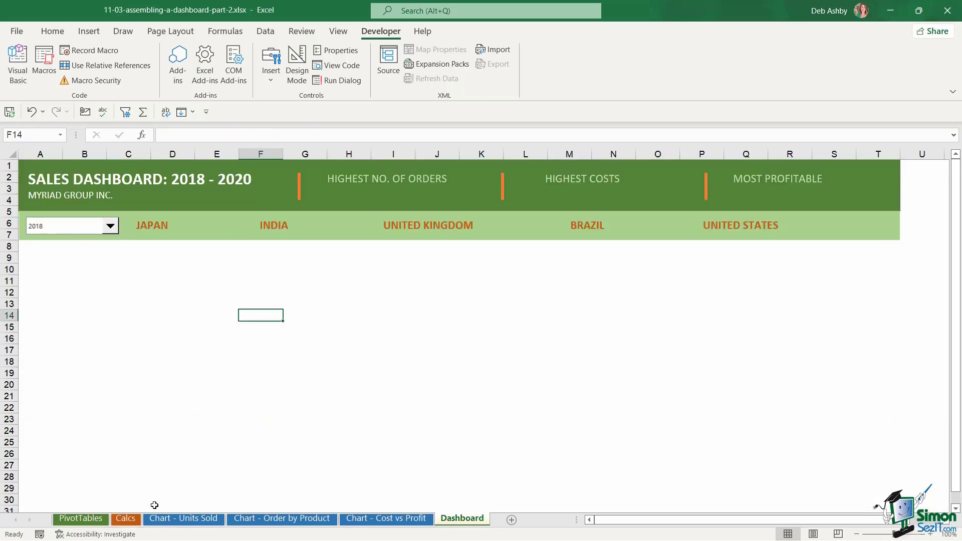
# - Review the product label formulas for orders, costs and profit in row 23 of the Calcs sheet
pyautogui.click(126, 519)
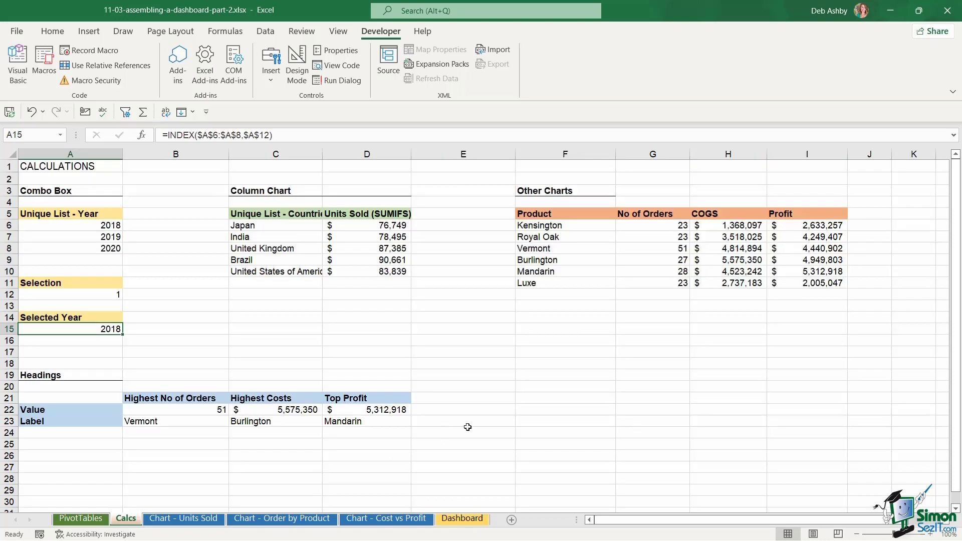
pyautogui.click(183, 423)
pyautogui.click(256, 422)
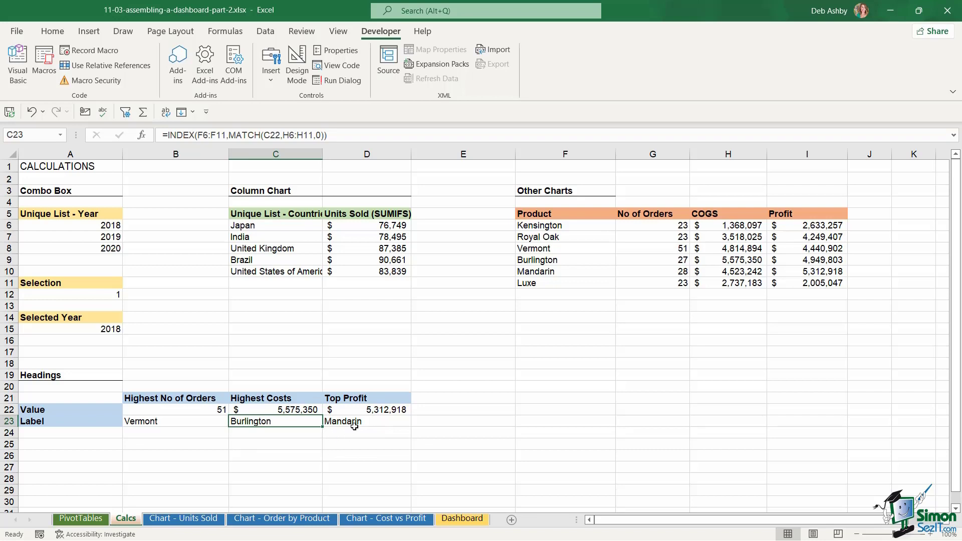
pyautogui.click(380, 426)
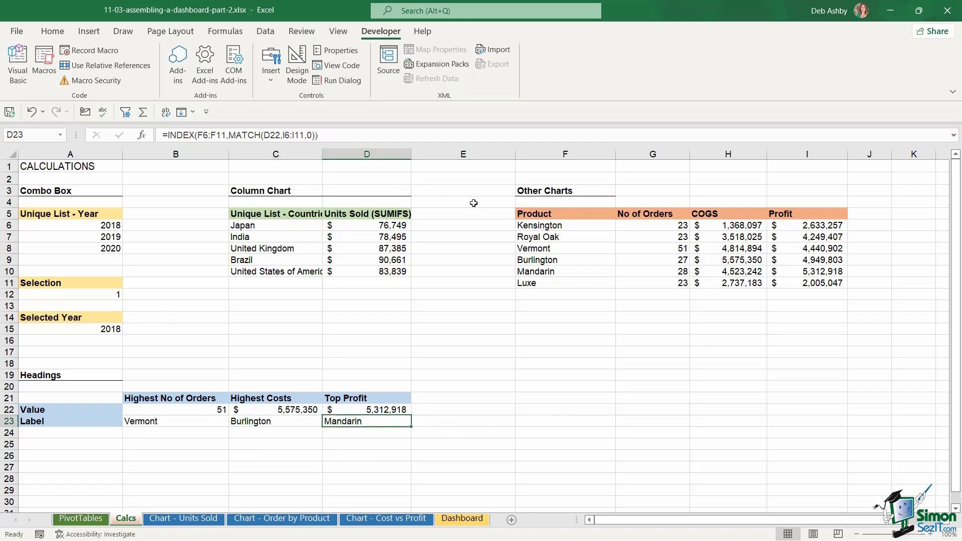
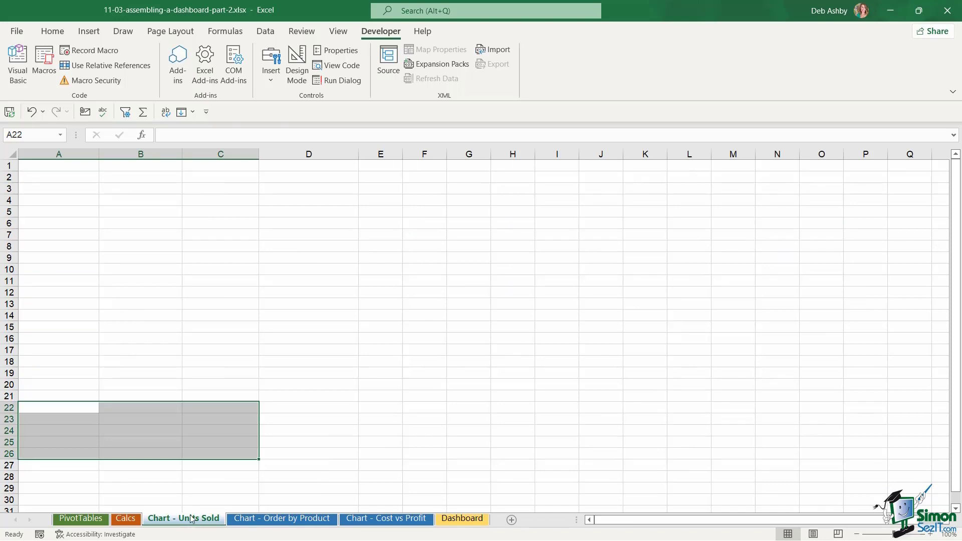
# - Check the Chart - Units Sold sheet and the country and units sold data in C5:D10 of the Calcs sheet
pyautogui.click(315, 340)
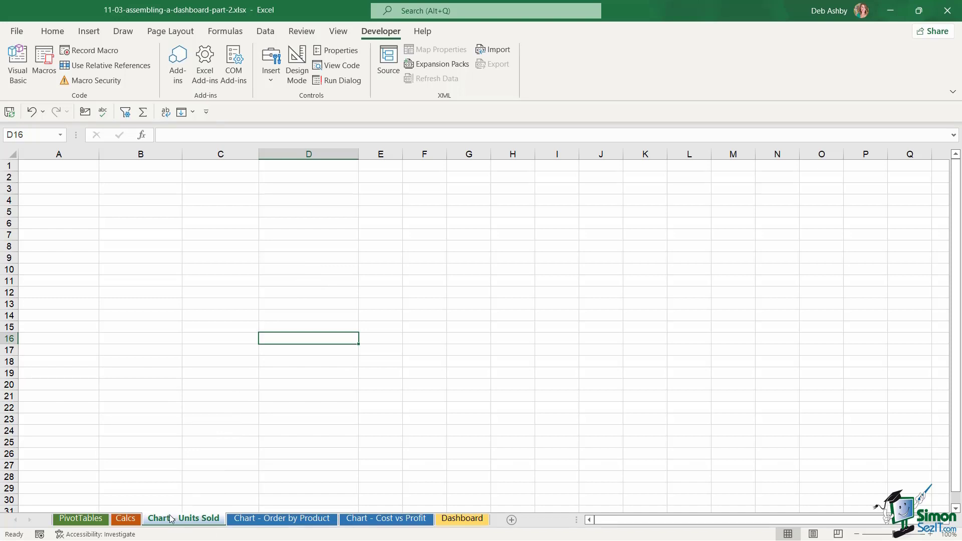
pyautogui.click(127, 519)
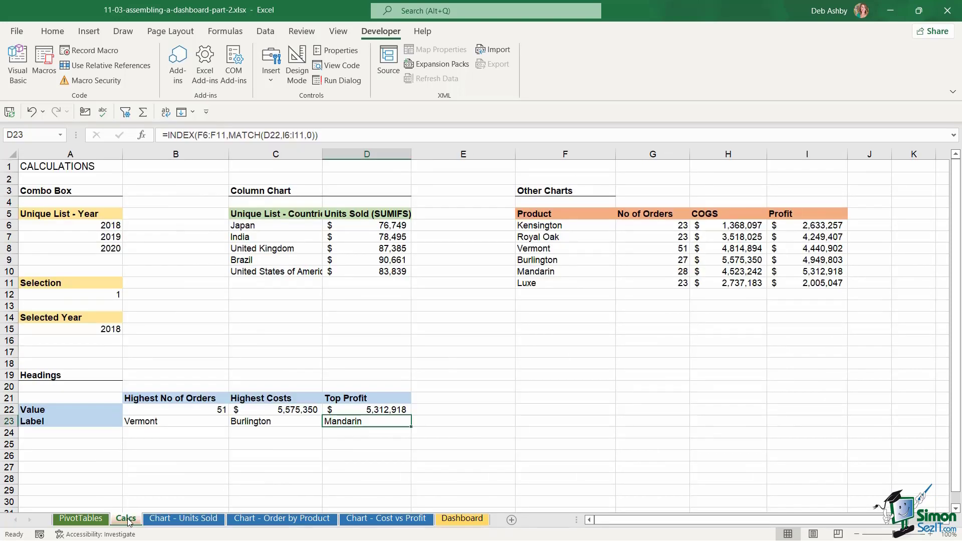
pyautogui.click(261, 248)
pyautogui.moveTo(239, 215); pyautogui.dragTo(409, 268)
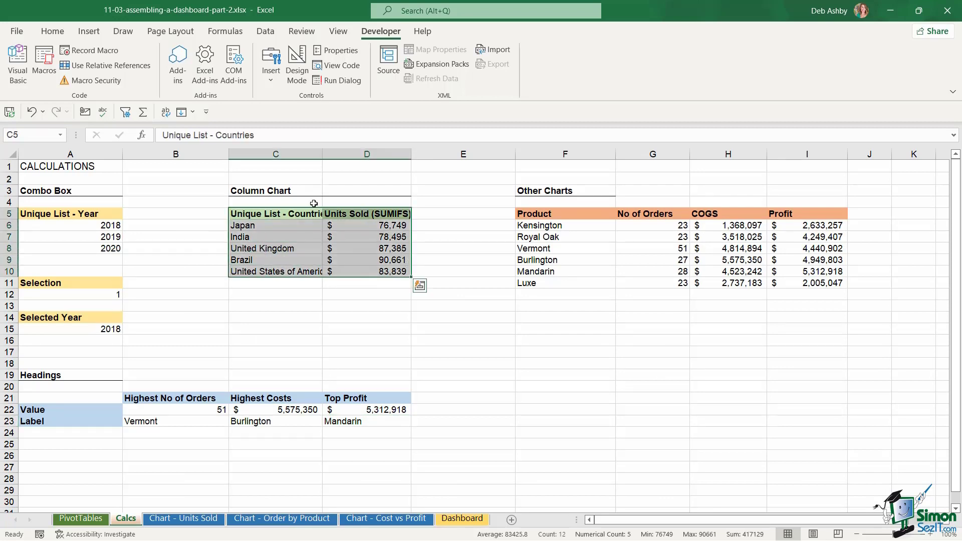
pyautogui.click(253, 226)
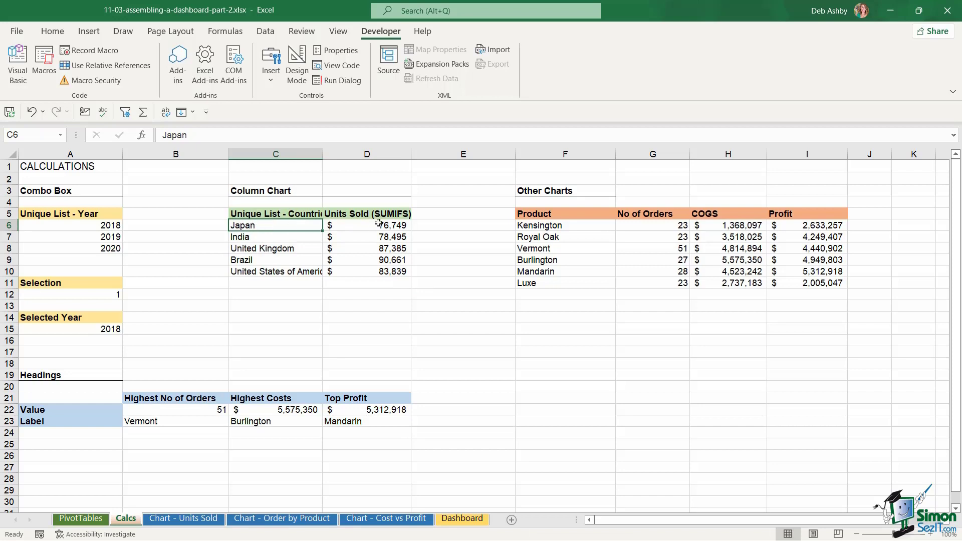
# - Format the units sold in D6:D10 as numbers with thousands separators and no decimals, and widen column C to fit its entries
pyautogui.moveTo(381, 225); pyautogui.dragTo(381, 270)
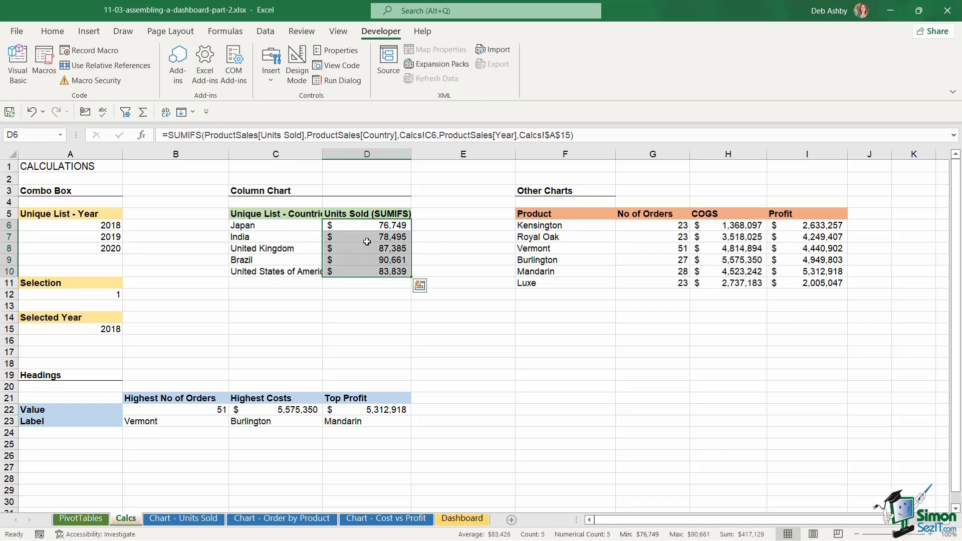
pyautogui.click(335, 224)
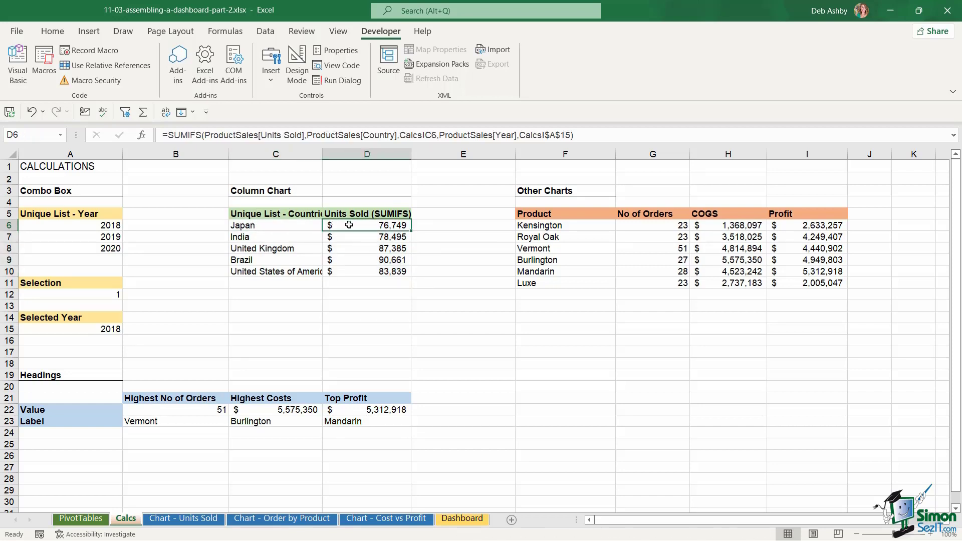
pyautogui.moveTo(354, 234); pyautogui.dragTo(354, 271)
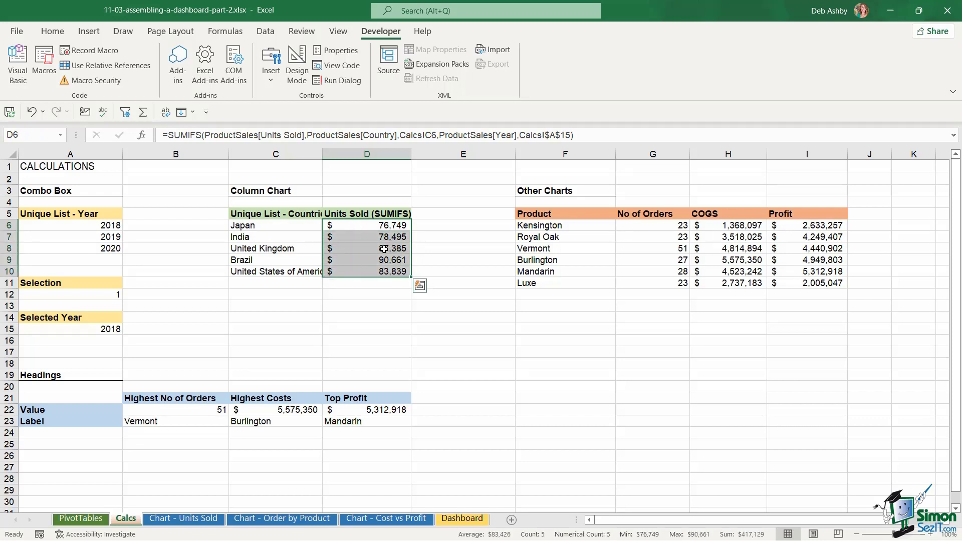
pyautogui.click(53, 31)
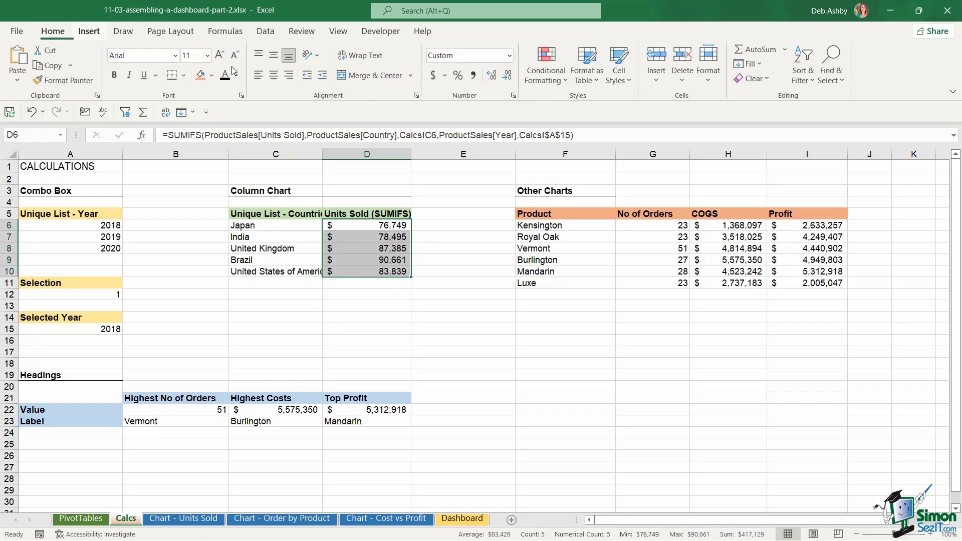
pyautogui.click(510, 58)
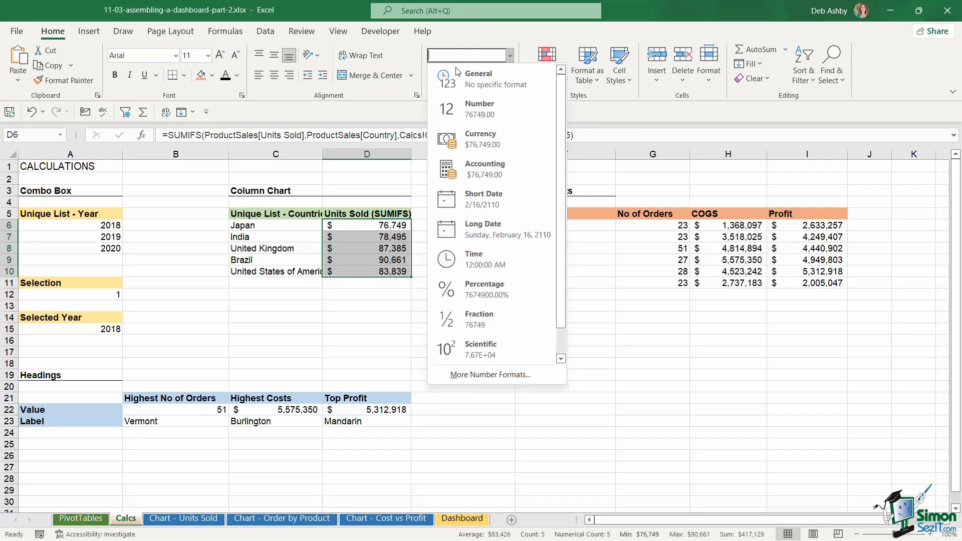
pyautogui.click(456, 105)
pyautogui.click(508, 76)
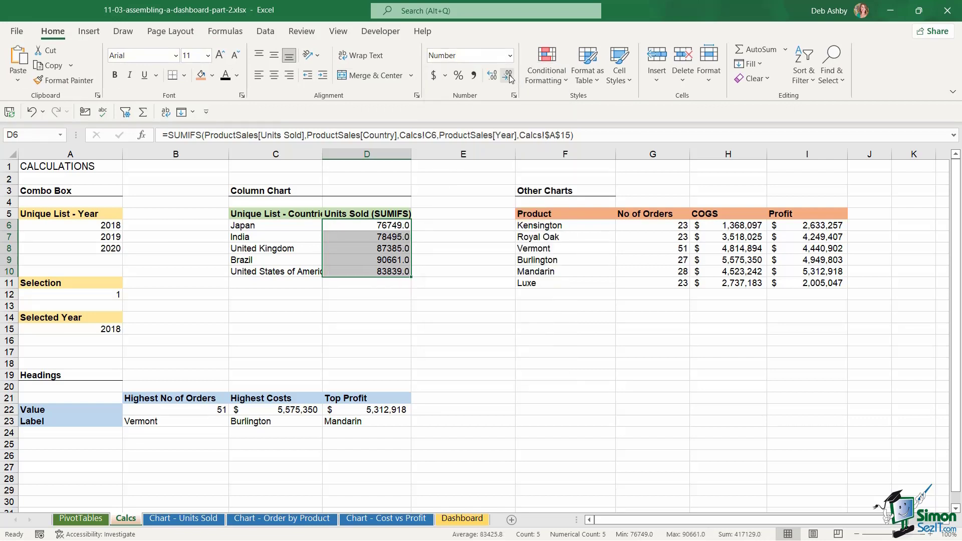
pyautogui.click(509, 76)
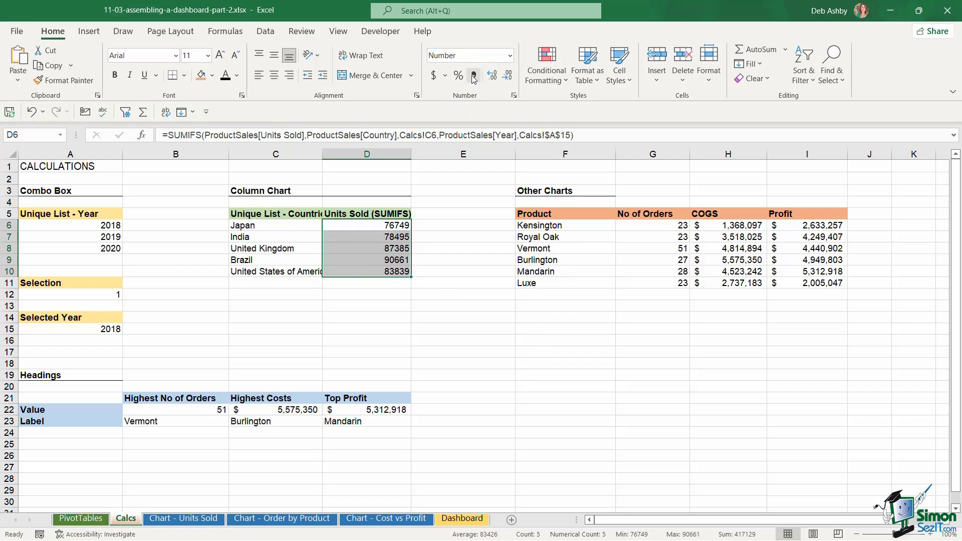
pyautogui.click(474, 76)
pyautogui.click(508, 76)
pyautogui.click(509, 76)
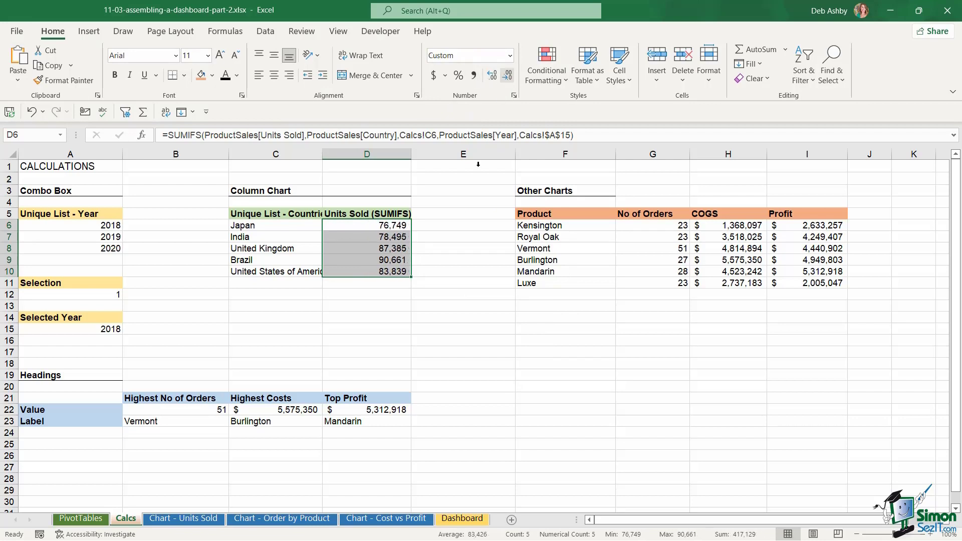
pyautogui.click(345, 307)
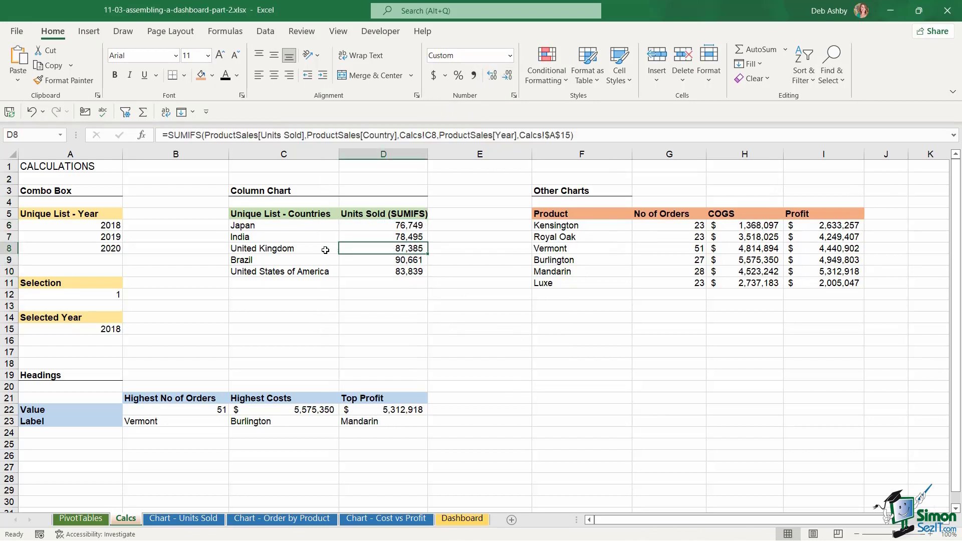
pyautogui.press('Left')
# - Insert a 2-D clustered column chart from the countries and units sold in C5:D10
pyautogui.moveTo(240, 211); pyautogui.dragTo(363, 270)
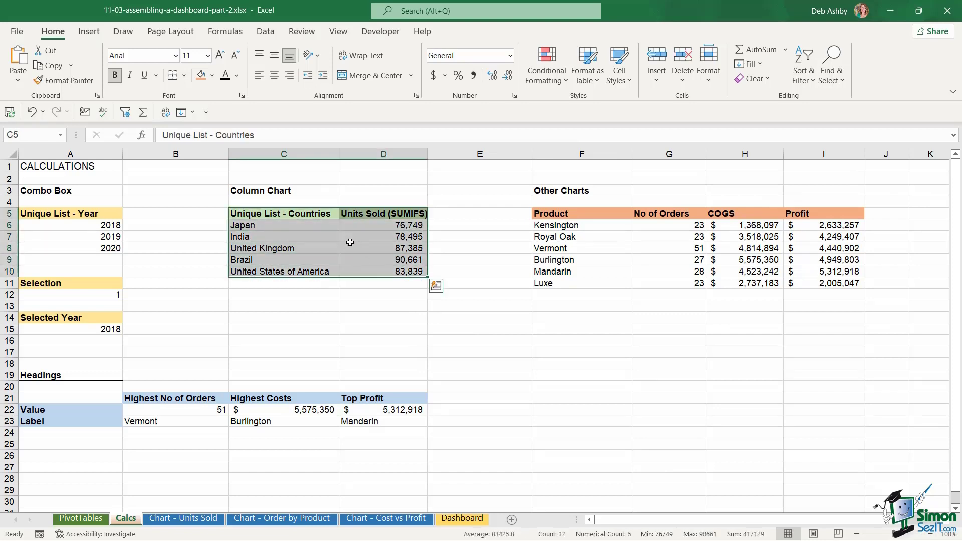
pyautogui.click(91, 32)
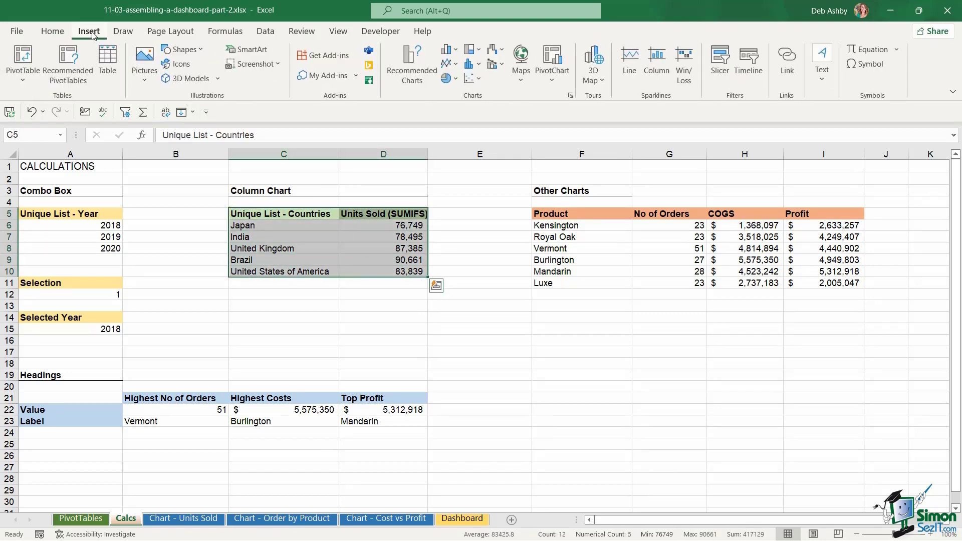
pyautogui.click(457, 54)
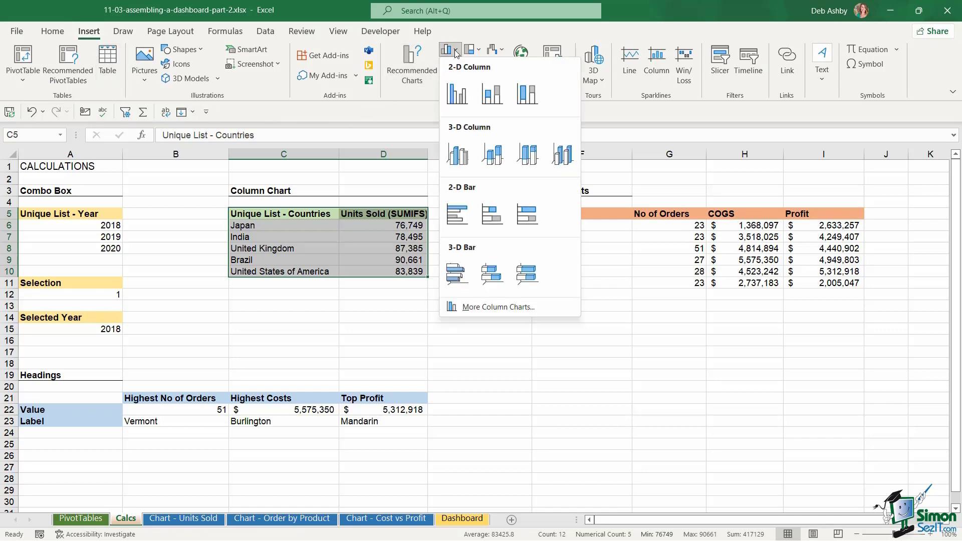
pyautogui.click(455, 93)
# - Cut the new units sold column chart from the Calcs sheet
pyautogui.hotkey('ctrl', 'x')
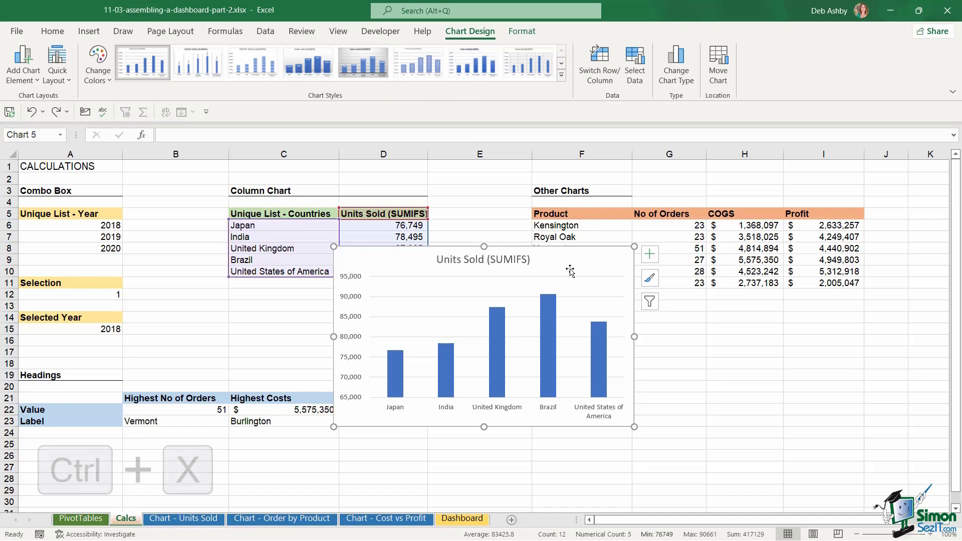
# - Move the Units Sold column chart from Calcs to the Chart - Units Sold sheet and enlarge it to span about A3:F19
pyautogui.moveTo(590, 254); pyautogui.dragTo(579, 268)
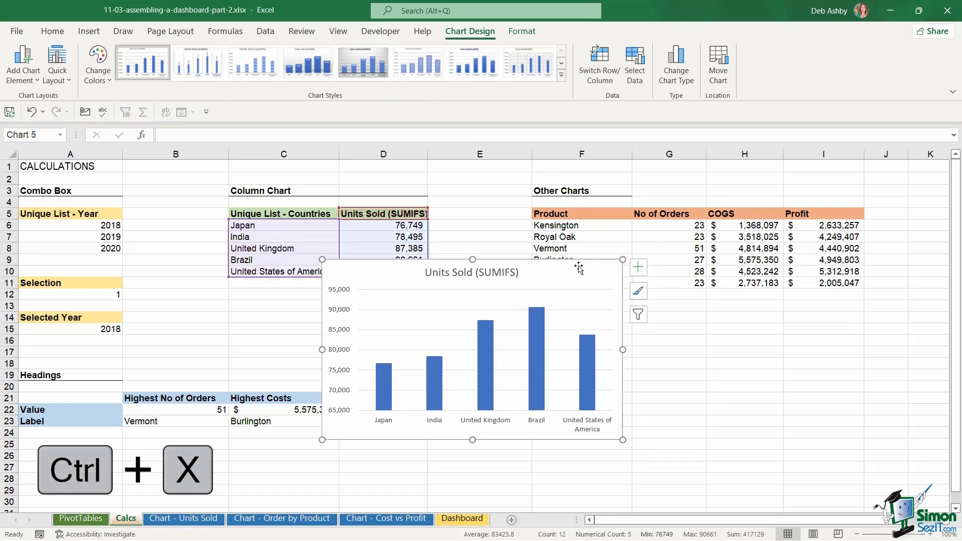
pyautogui.hotkey('ctrl', 'x')
pyautogui.click(184, 519)
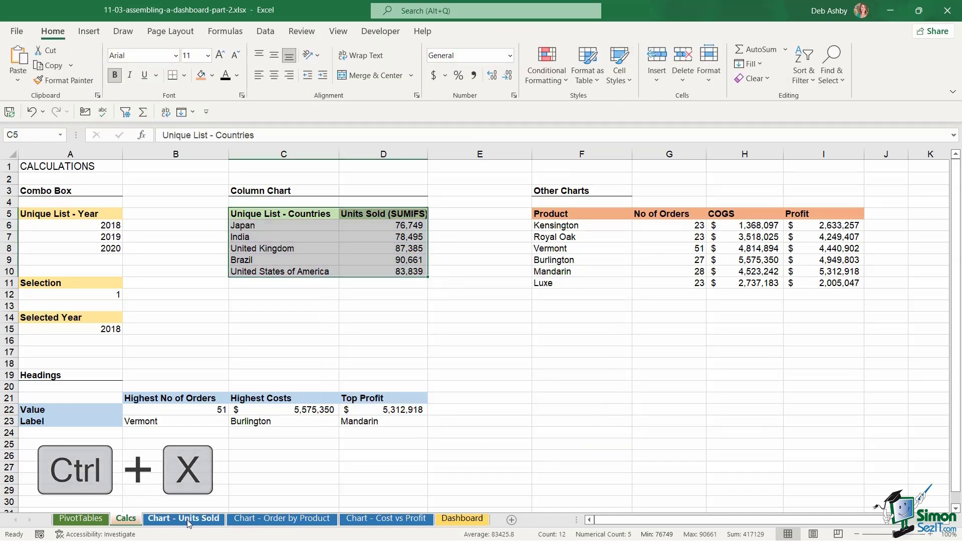
pyautogui.hotkey('ctrl', 'v')
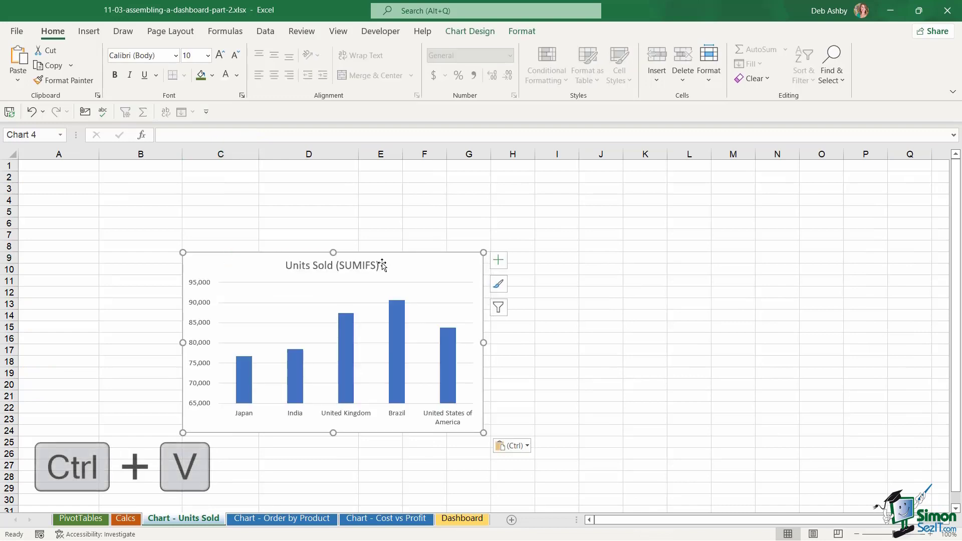
pyautogui.moveTo(394, 258); pyautogui.dragTo(254, 189)
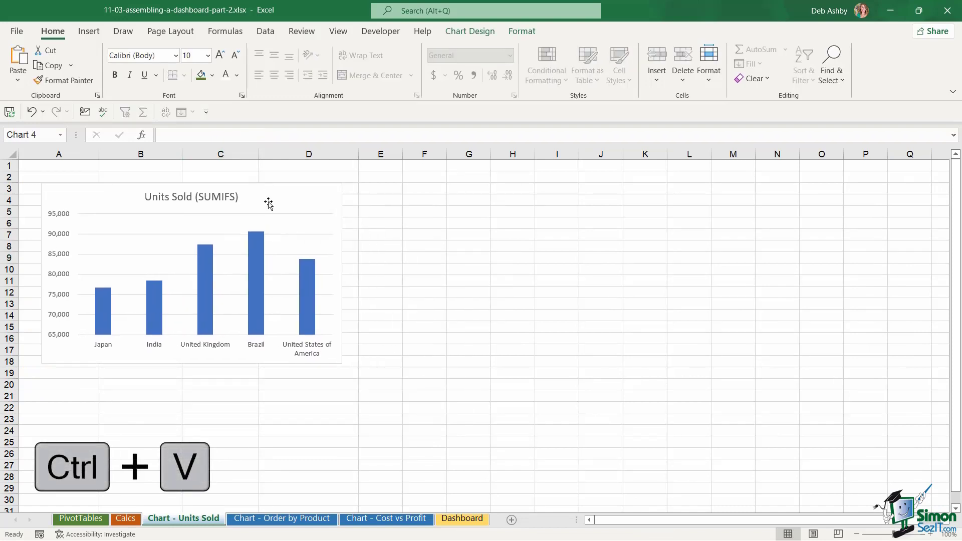
pyautogui.moveTo(347, 376); pyautogui.dragTo(427, 385)
# - Recolour the chart's columns with the monochromatic green palette that runs from dark to light
pyautogui.click(312, 273)
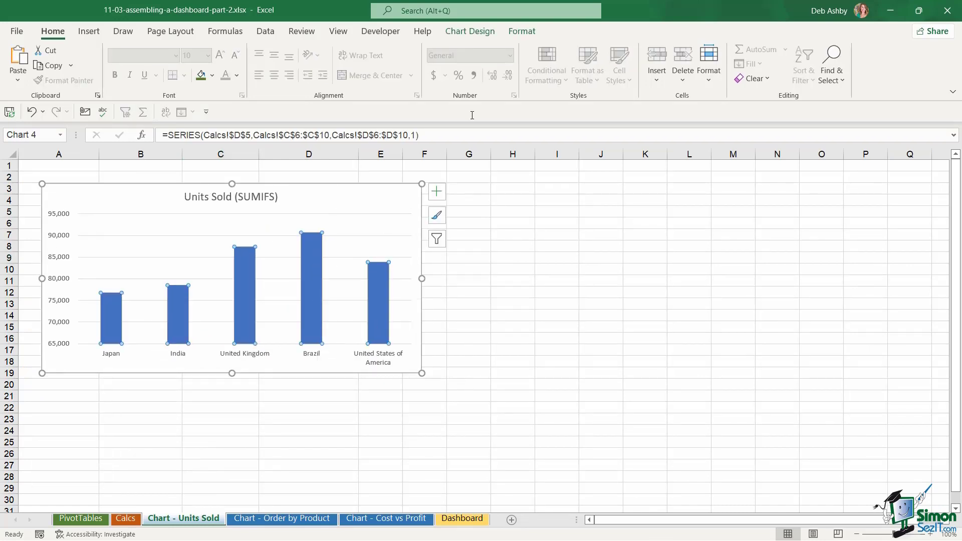
pyautogui.click(471, 31)
pyautogui.click(98, 65)
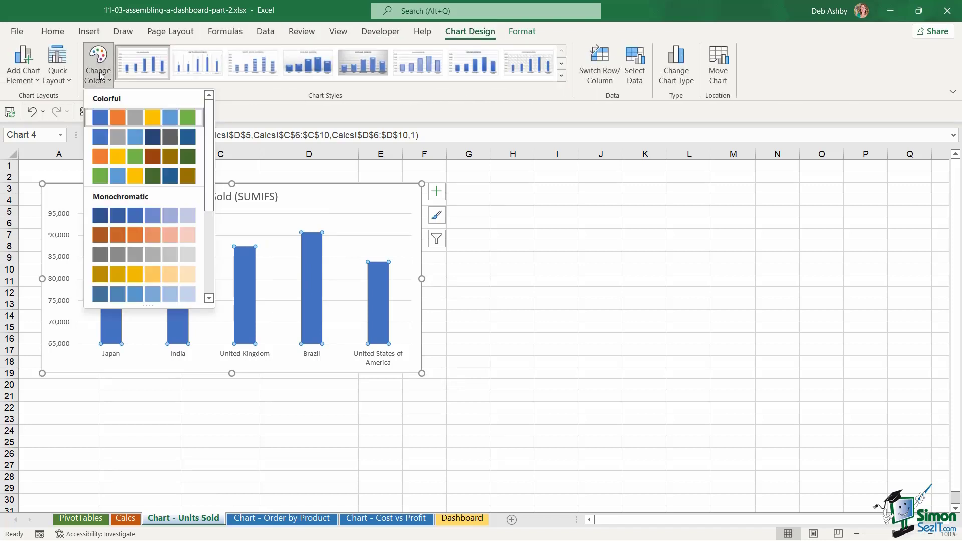
pyautogui.scroll(-4, 208, 146)
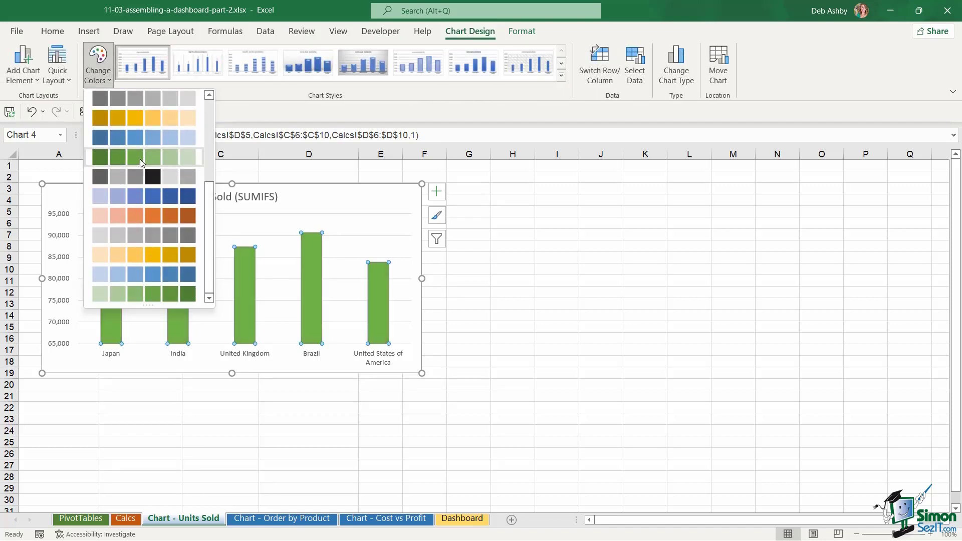
pyautogui.click(140, 158)
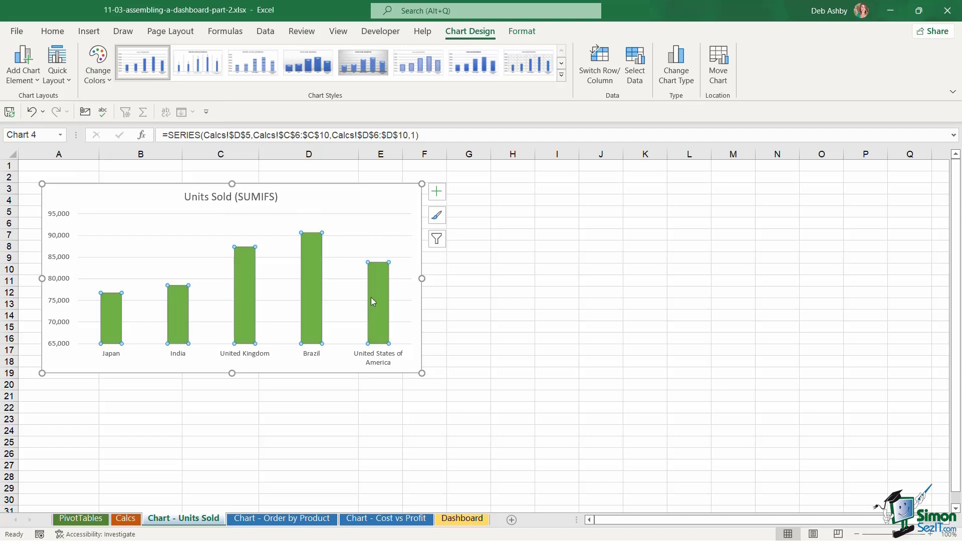
# - Widen the chart's columns by setting the data series gap width to 79%
pyautogui.rightClick(378, 286)
pyautogui.click(420, 426)
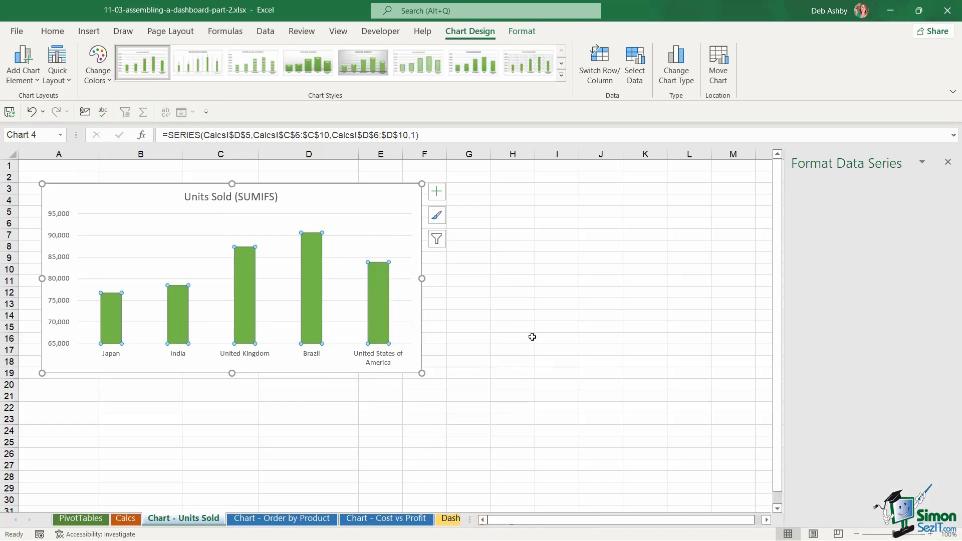
pyautogui.moveTo(874, 313); pyautogui.dragTo(867, 314)
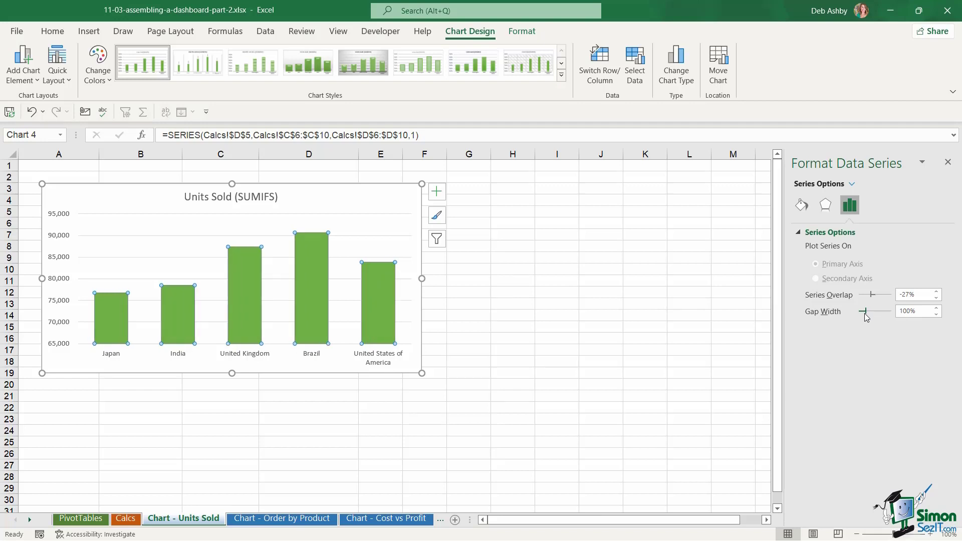
# - Add data labels at the Inside Base of the columns and format them bold and white
pyautogui.click(437, 191)
pyautogui.click(463, 245)
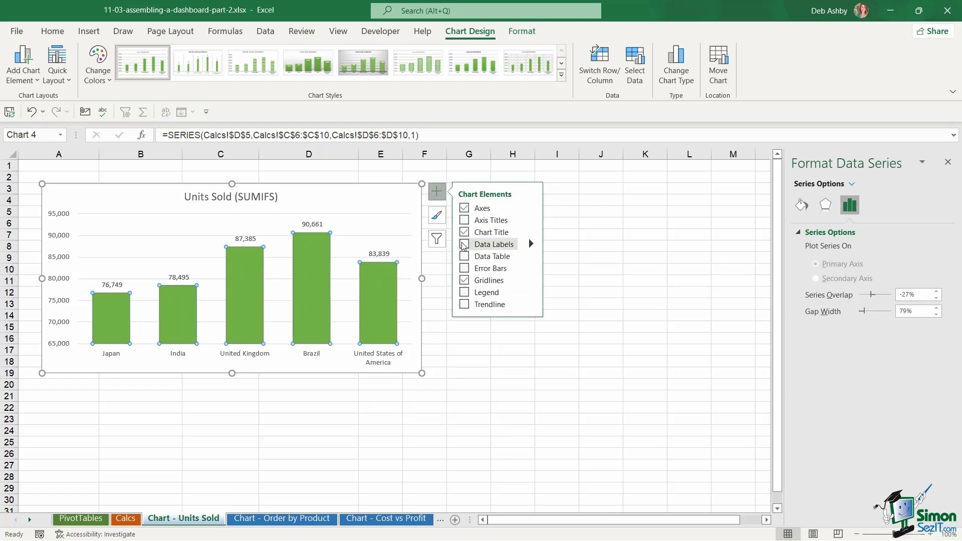
pyautogui.moveTo(532, 245)
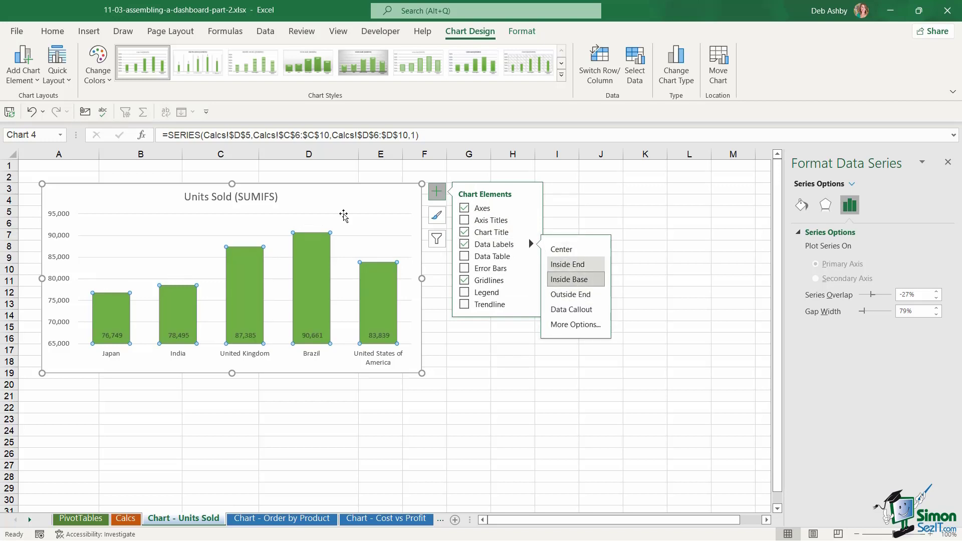
pyautogui.click(114, 336)
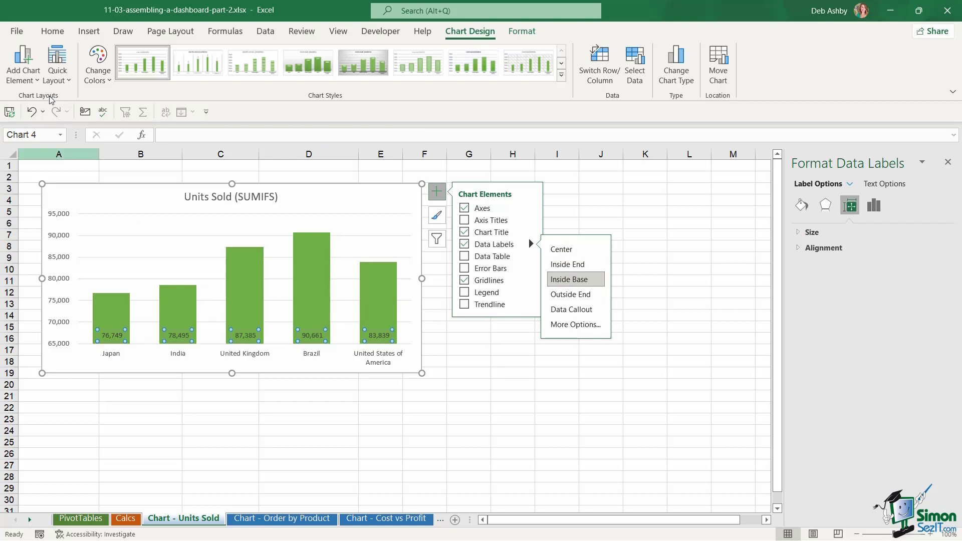
pyautogui.click(53, 31)
pyautogui.click(114, 77)
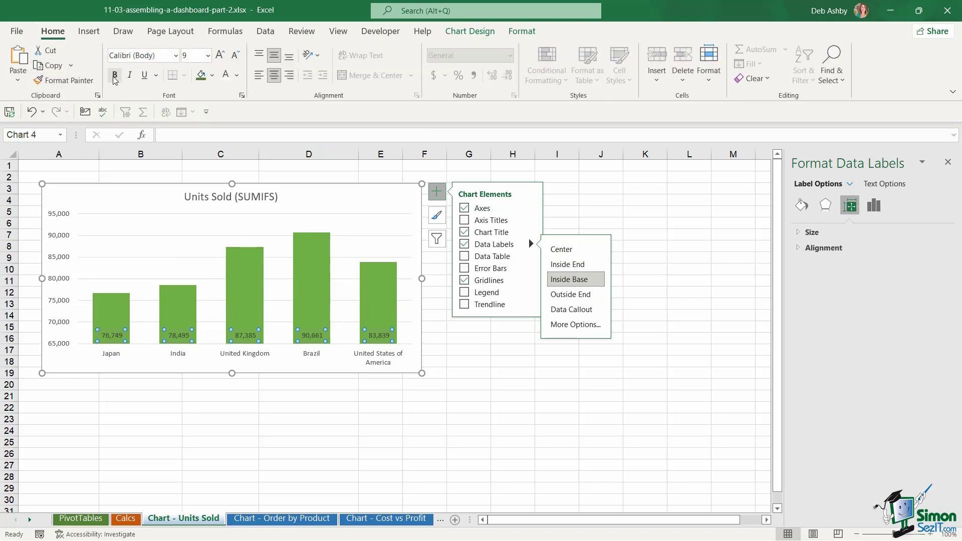
pyautogui.click(226, 80)
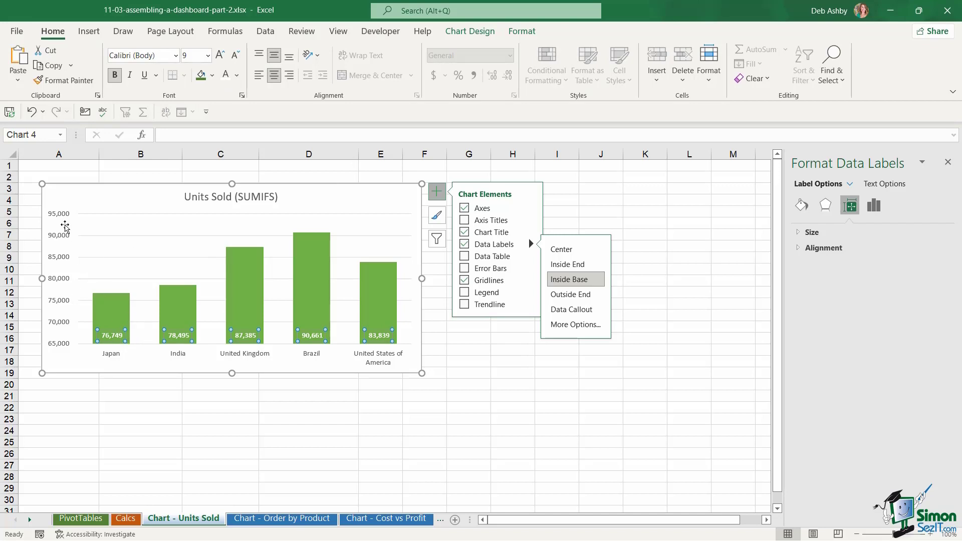
# - Delete the vertical value axis from the column chart
pyautogui.click(60, 219)
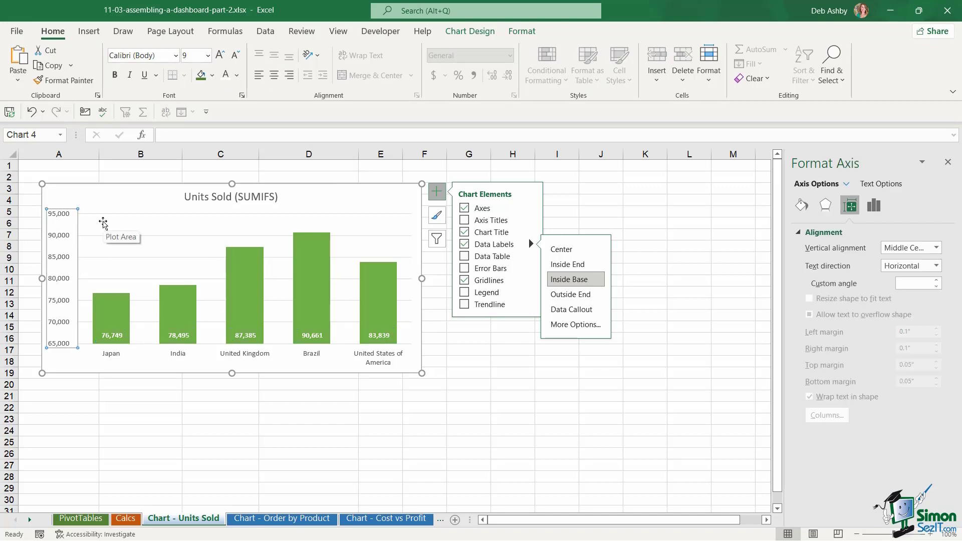
pyautogui.press('Delete')
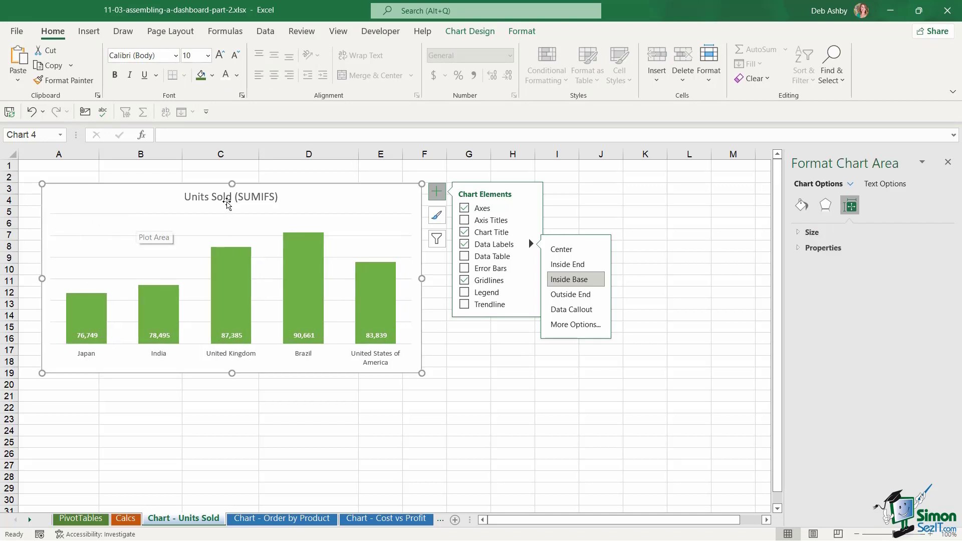
# - Change the chart title to "Units Sold"
pyautogui.click(227, 197)
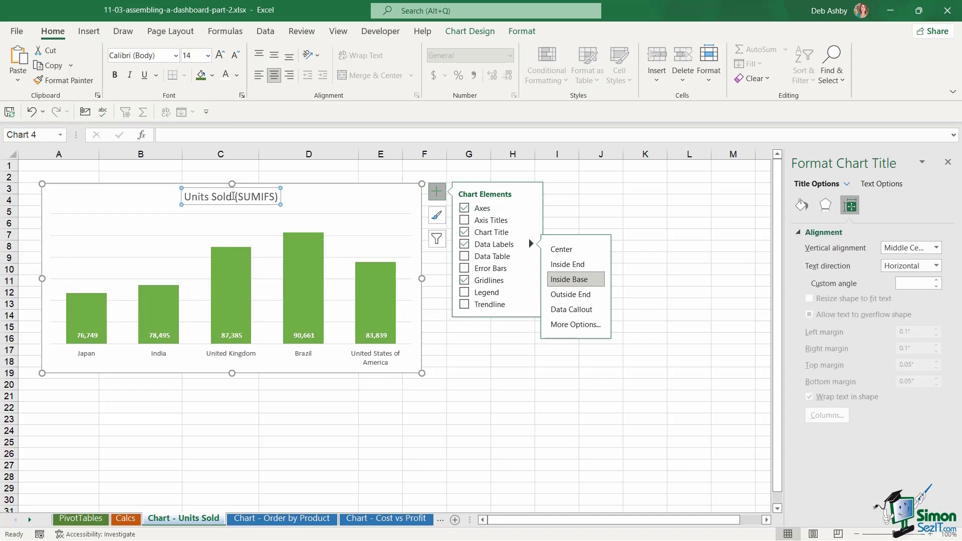
pyautogui.moveTo(211, 196); pyautogui.dragTo(280, 197)
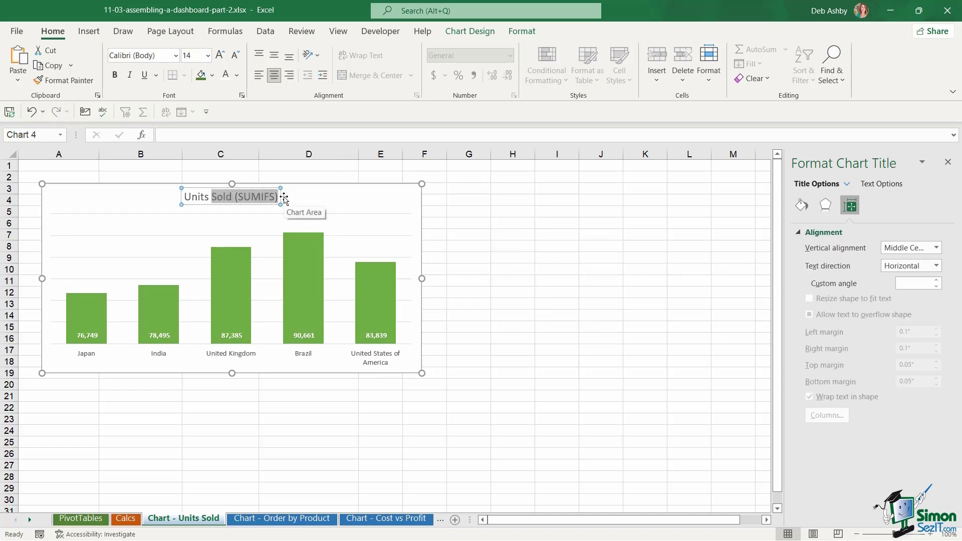
pyautogui.press('Delete')
pyautogui.write('SOLD')
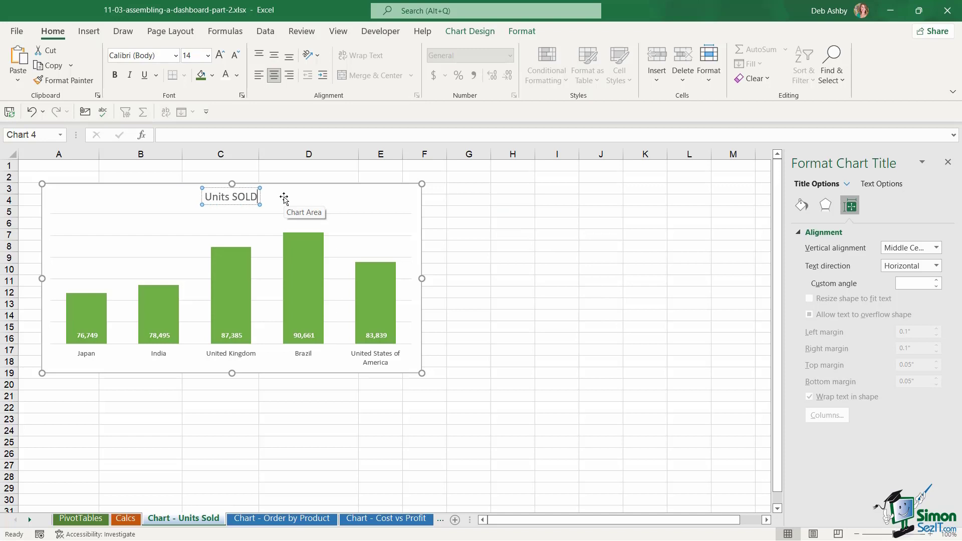
pyautogui.press('BackSpace')
pyautogui.press('BackSpace')
pyautogui.press('BackSpace')
pyautogui.write('old')
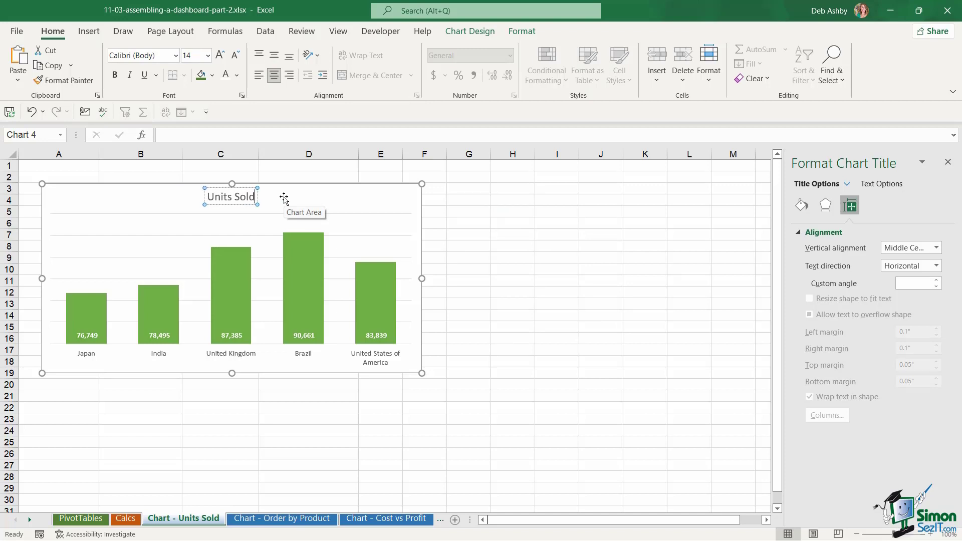
# - Format the chart title as 16 pt bold text in the darkest theme green
pyautogui.click(220, 55)
pyautogui.click(115, 75)
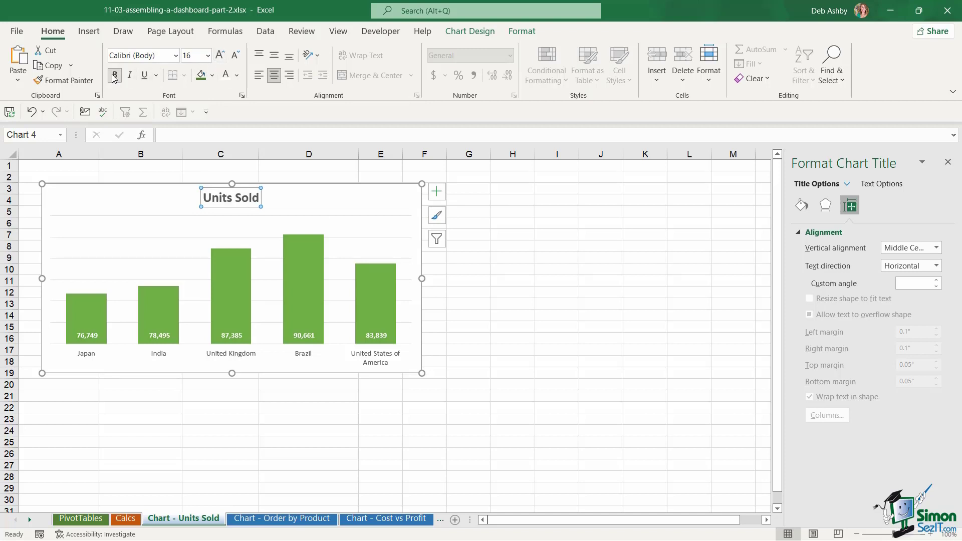
pyautogui.click(237, 75)
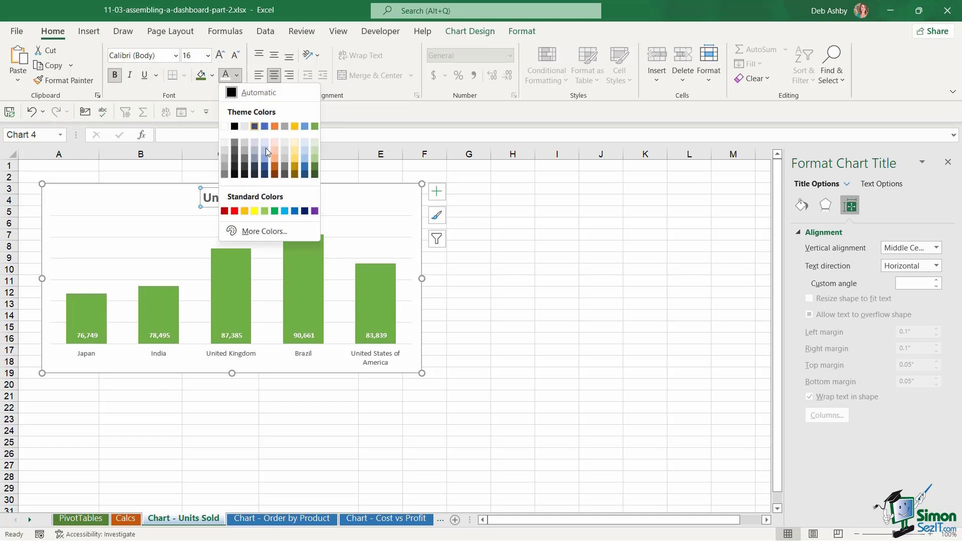
pyautogui.click(315, 175)
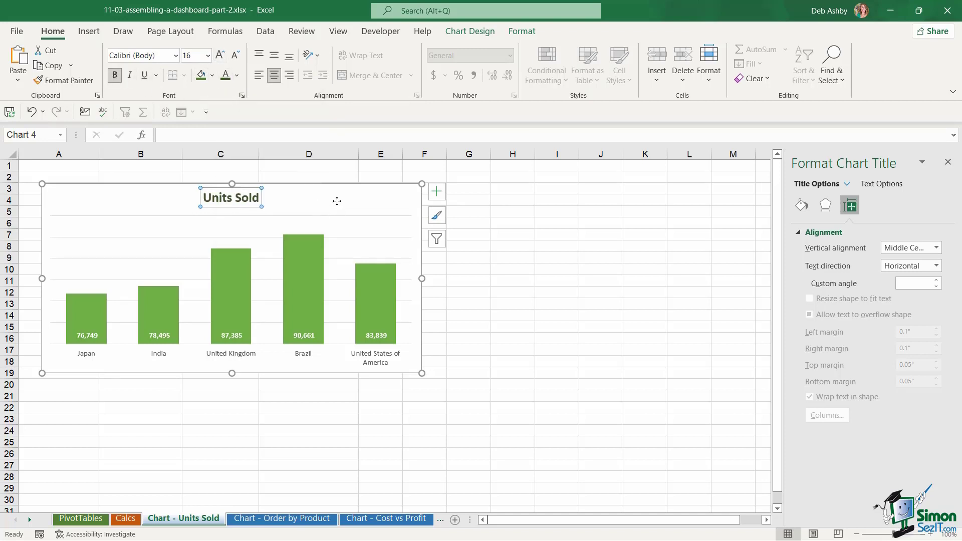
# - Add a trendline to the Units Sold chart and nudge the chart slightly on the sheet
pyautogui.click(335, 205)
pyautogui.click(443, 194)
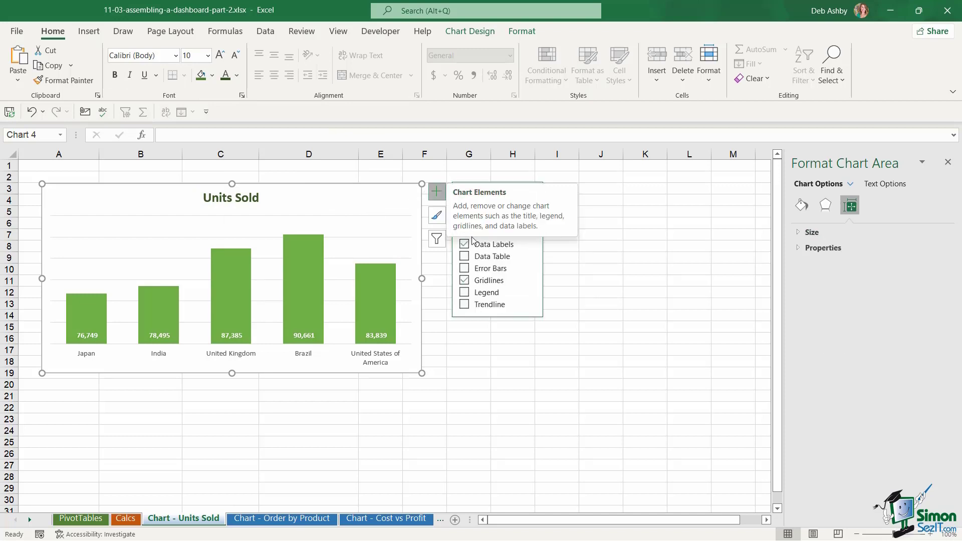
pyautogui.click(465, 305)
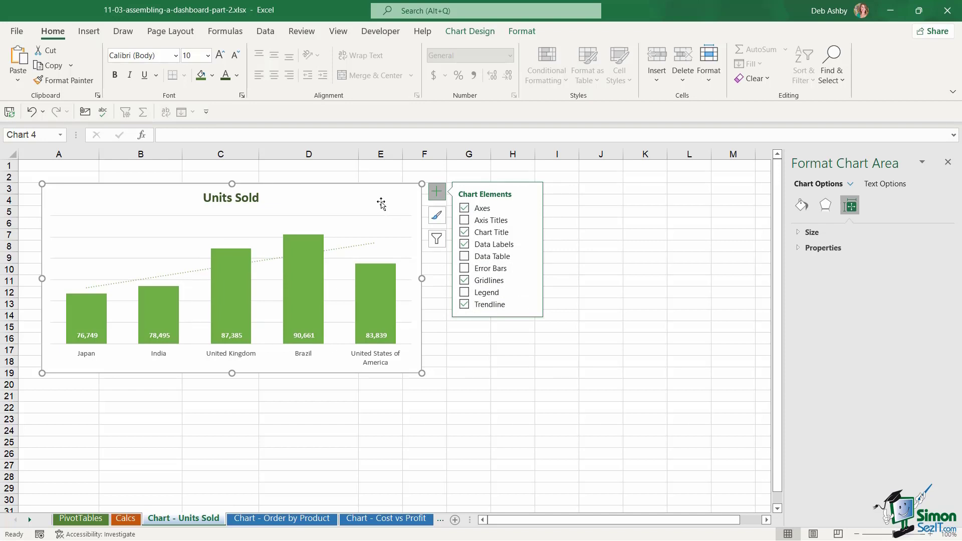
pyautogui.click(381, 205)
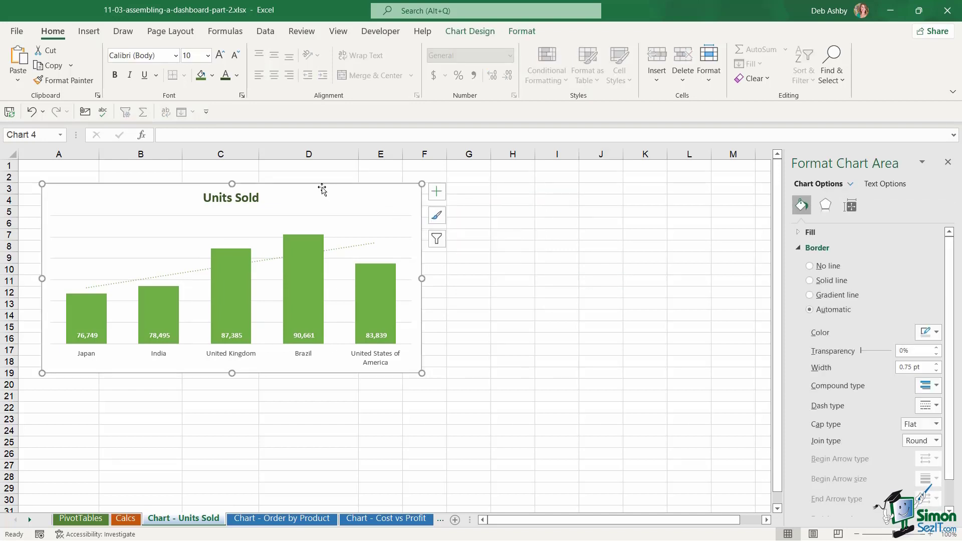
pyautogui.moveTo(326, 190); pyautogui.dragTo(323, 188)
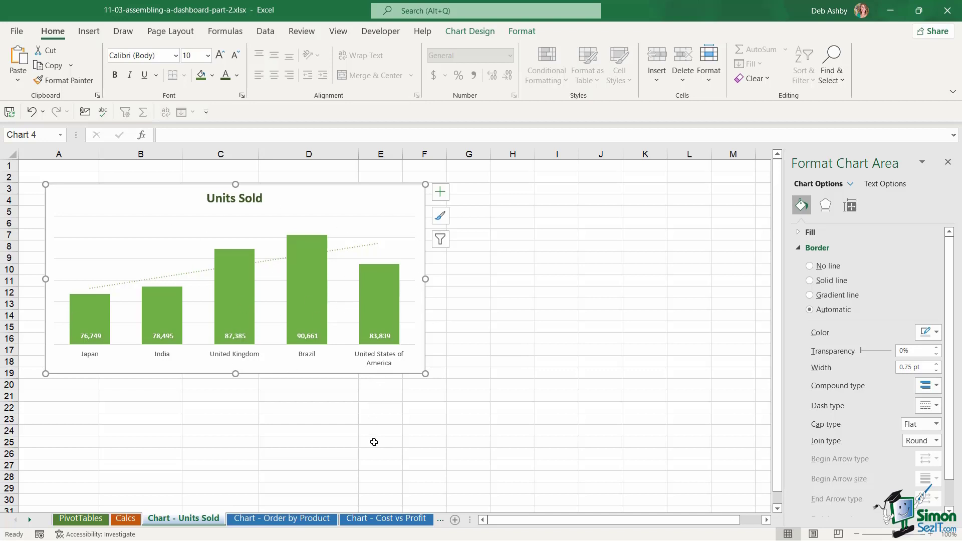
# - Review the year choices in the Dashboard sheet's combo box, then return to the Chart - Units Sold sheet and reselect its chart
pyautogui.click(30, 520)
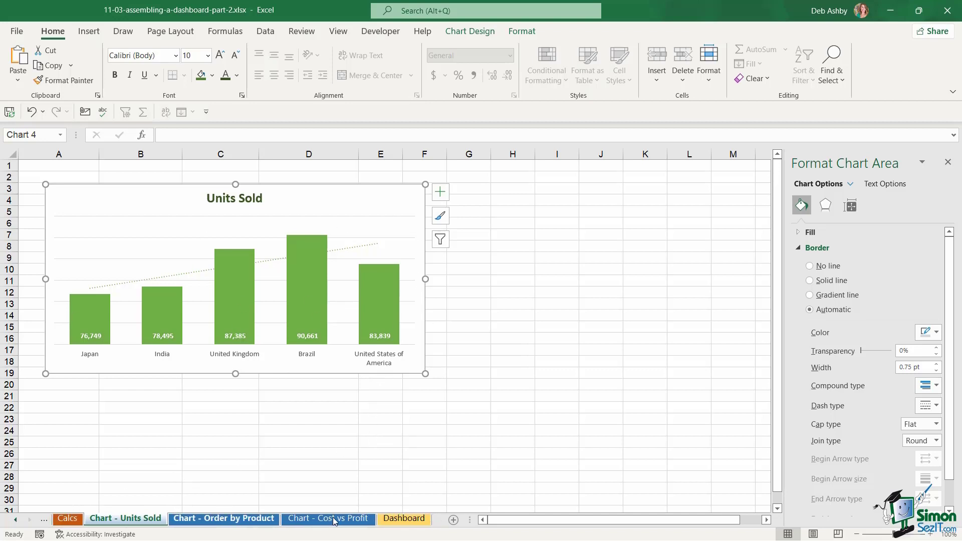
pyautogui.click(404, 519)
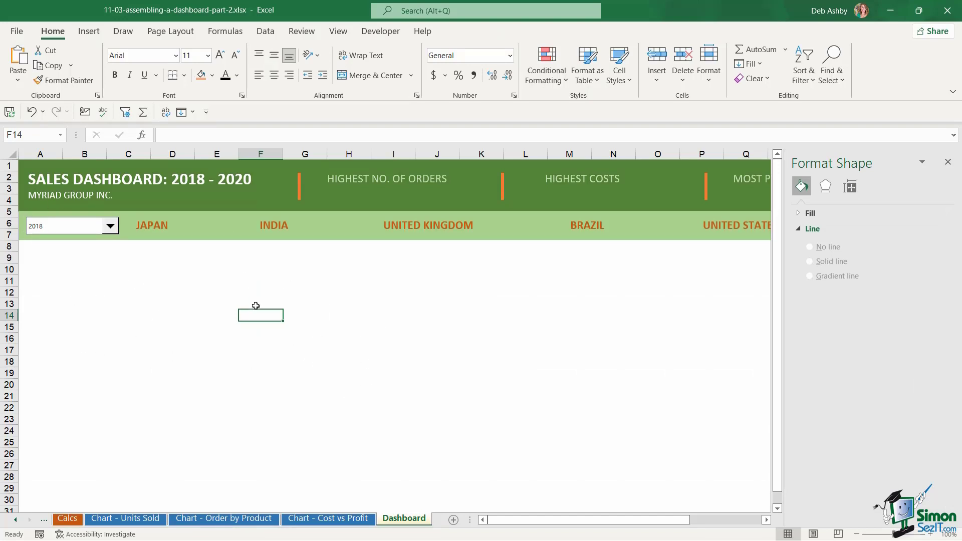
pyautogui.click(109, 227)
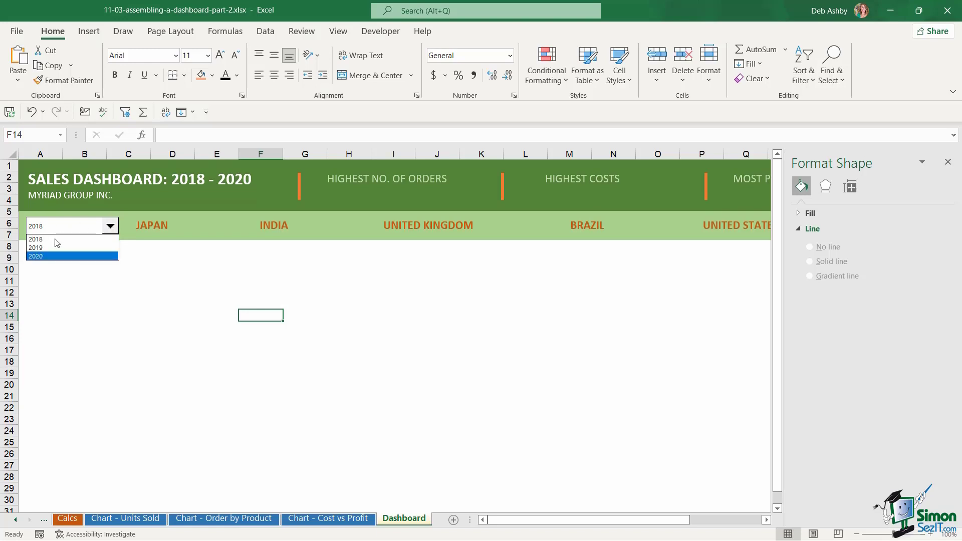
pyautogui.click(288, 289)
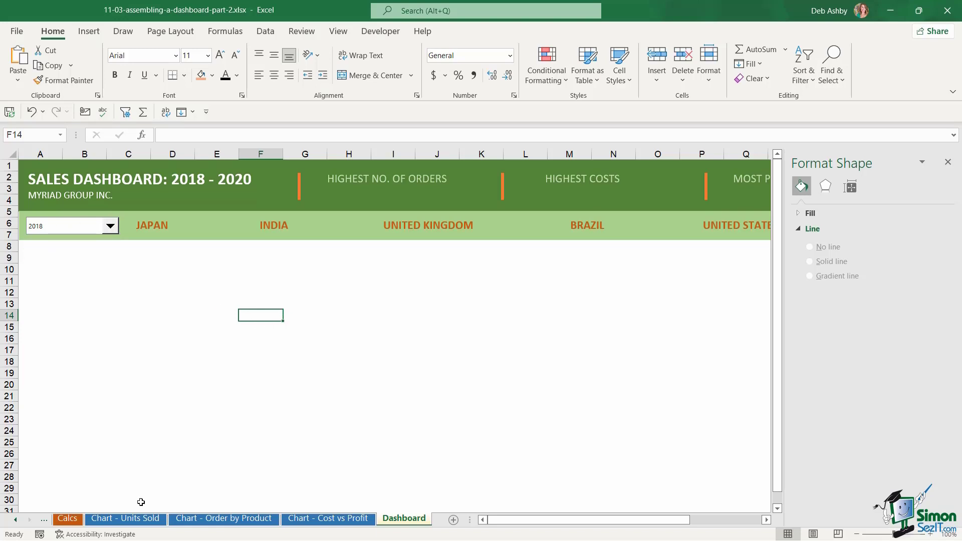
pyautogui.click(131, 518)
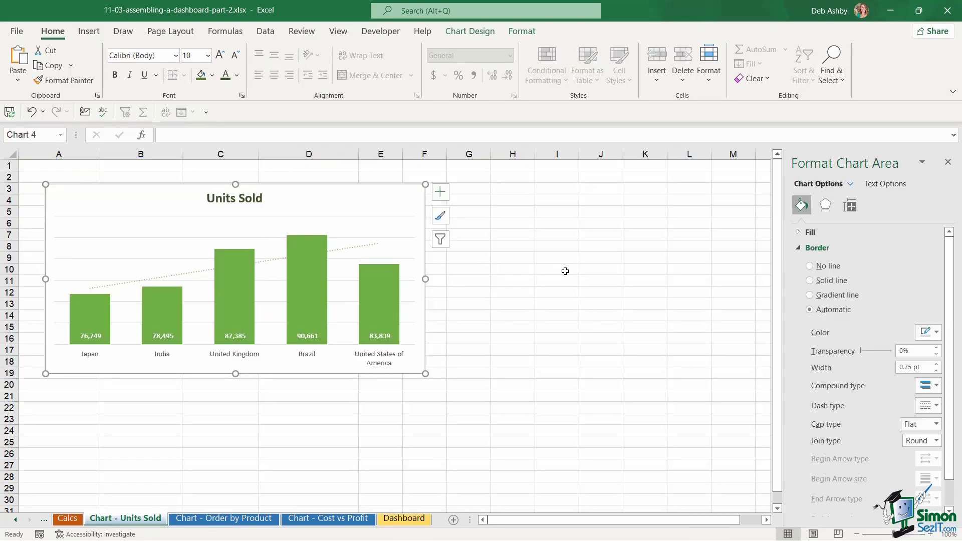
pyautogui.click(554, 254)
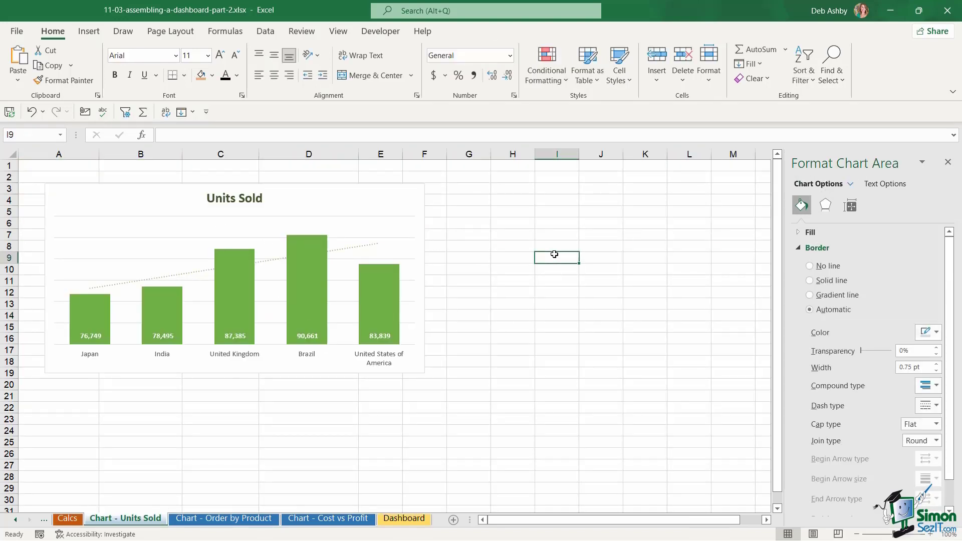
pyautogui.click(405, 191)
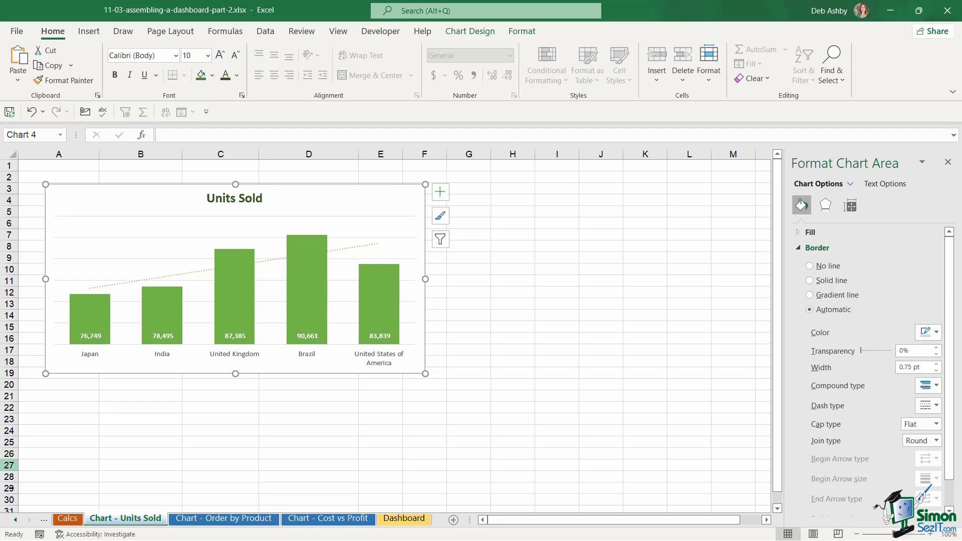
# - Insert a PivotTable based on the ProductSales table at cell H15 of the Chart - Units Sold sheet
pyautogui.click(17, 524)
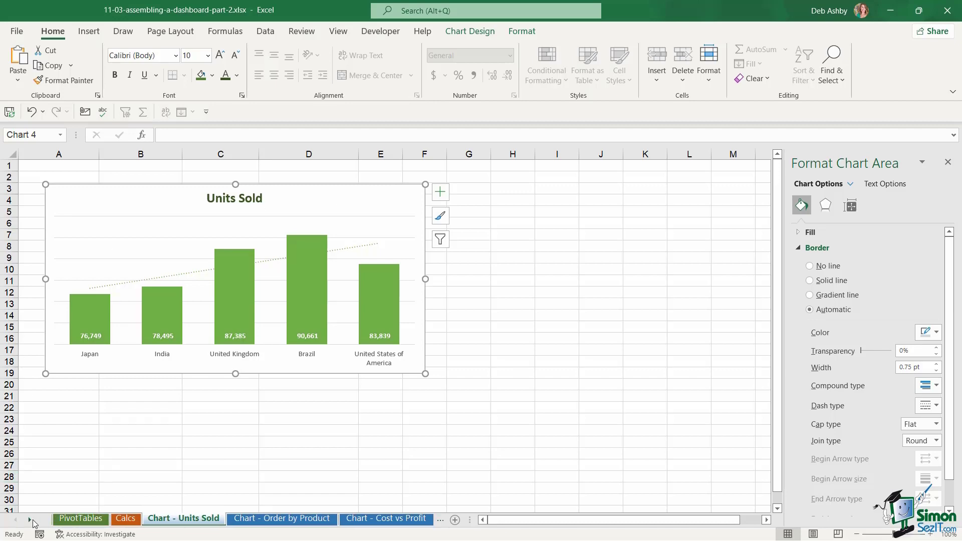
pyautogui.click(80, 519)
pyautogui.click(356, 250)
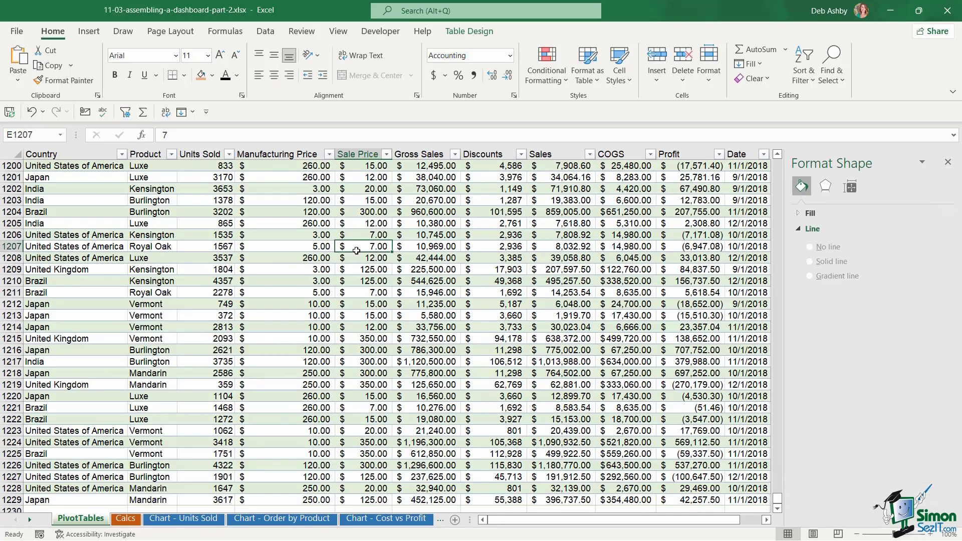
pyautogui.click(88, 32)
pyautogui.click(34, 75)
pyautogui.click(56, 103)
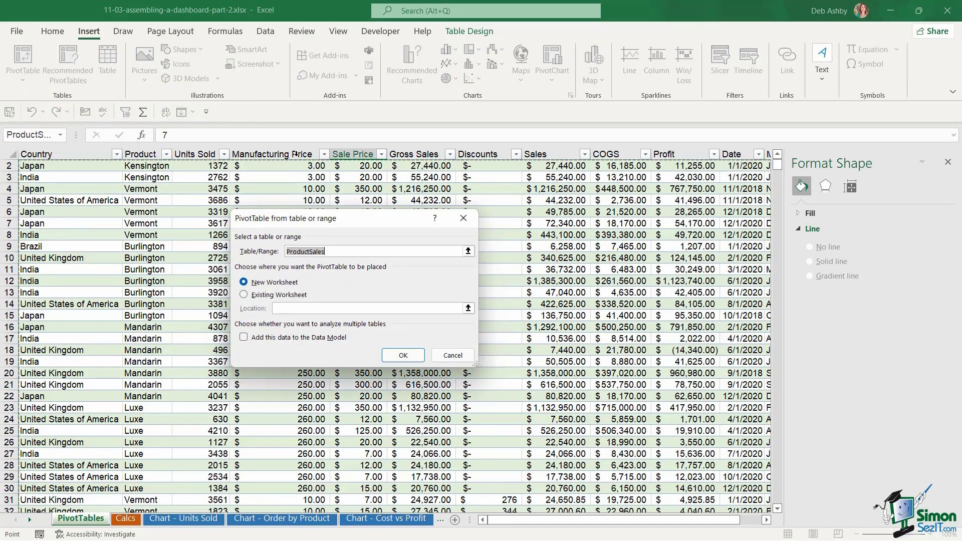
pyautogui.click(256, 298)
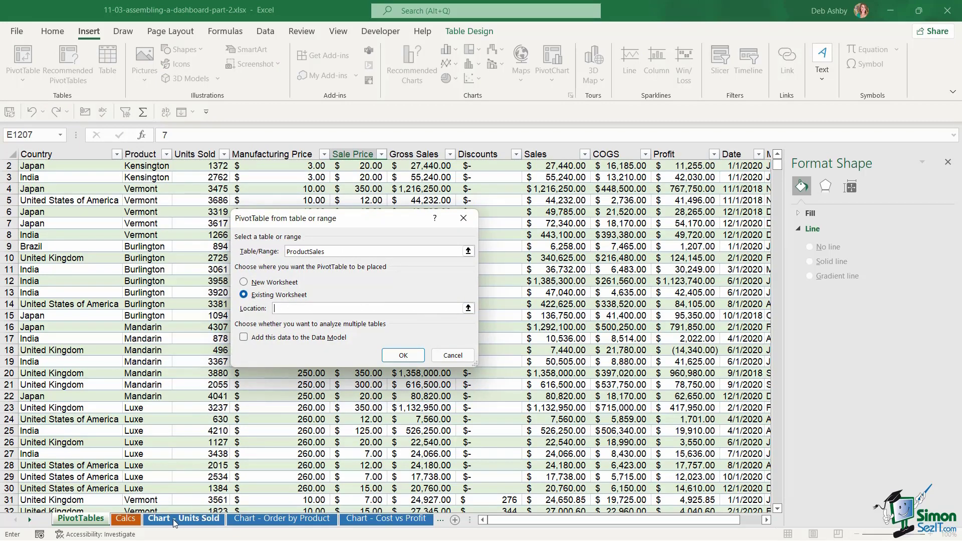
pyautogui.click(199, 521)
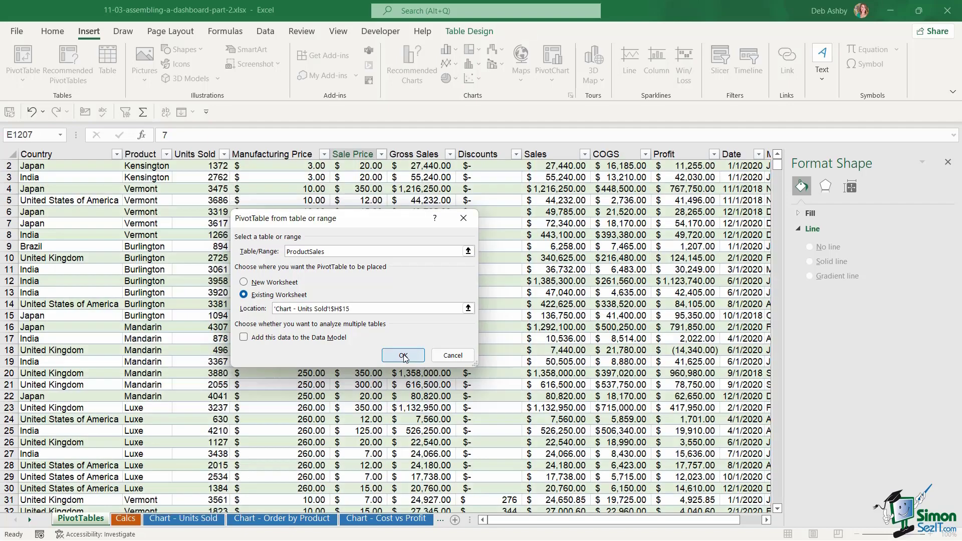
pyautogui.click(404, 356)
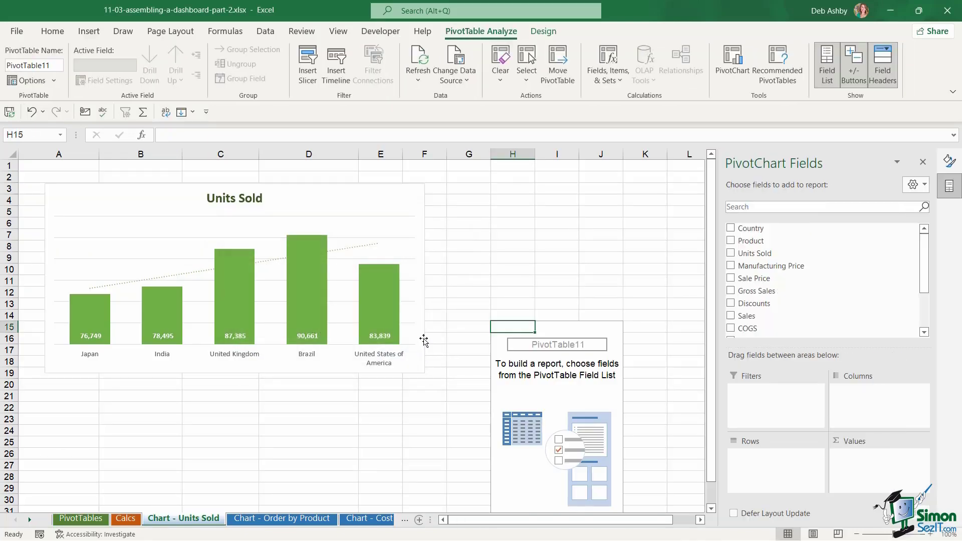
# - Move the empty PivotTable from beside the chart to cell A23 below it
pyautogui.moveTo(506, 258); pyautogui.dragTo(591, 451)
pyautogui.hotkey('ctrl', 'c')
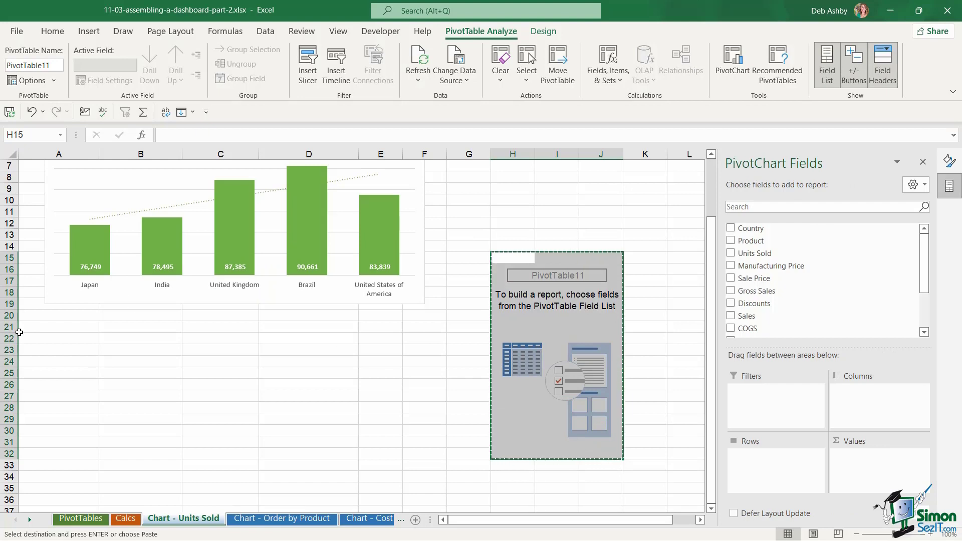
pyautogui.click(54, 351)
pyautogui.press('Return')
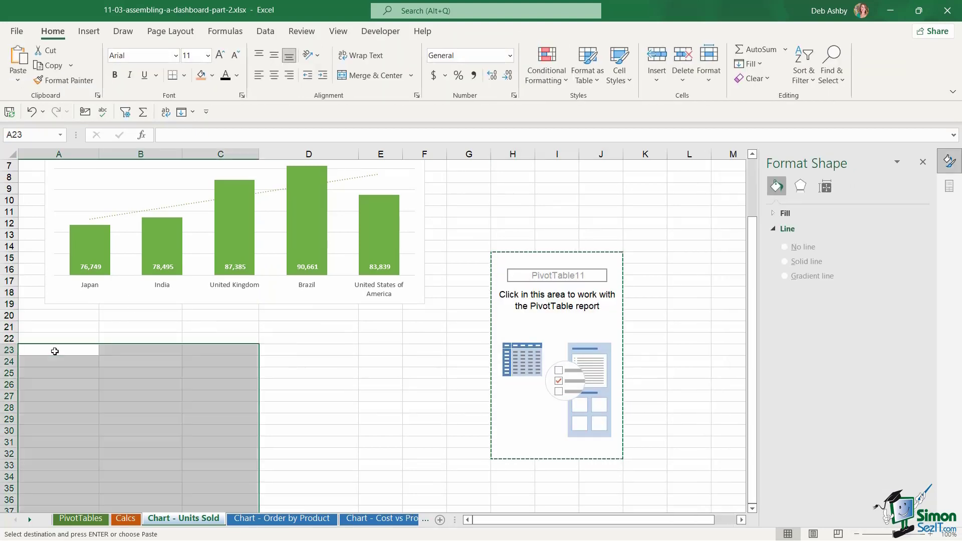
pyautogui.click(333, 352)
pyautogui.scroll(-2, 332, 352)
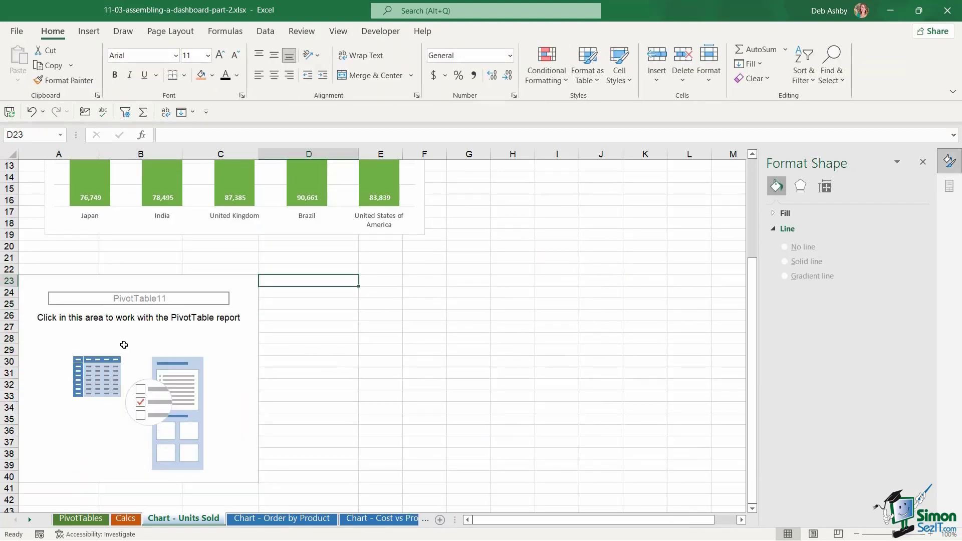
# - Add the Year field to the PivotTable's columns
pyautogui.click(124, 345)
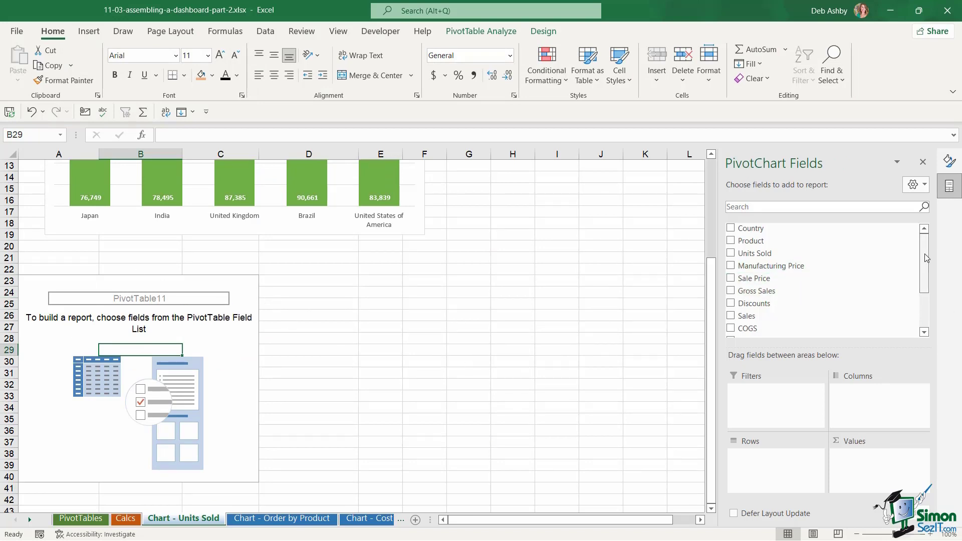
pyautogui.scroll(-2, 759, 263)
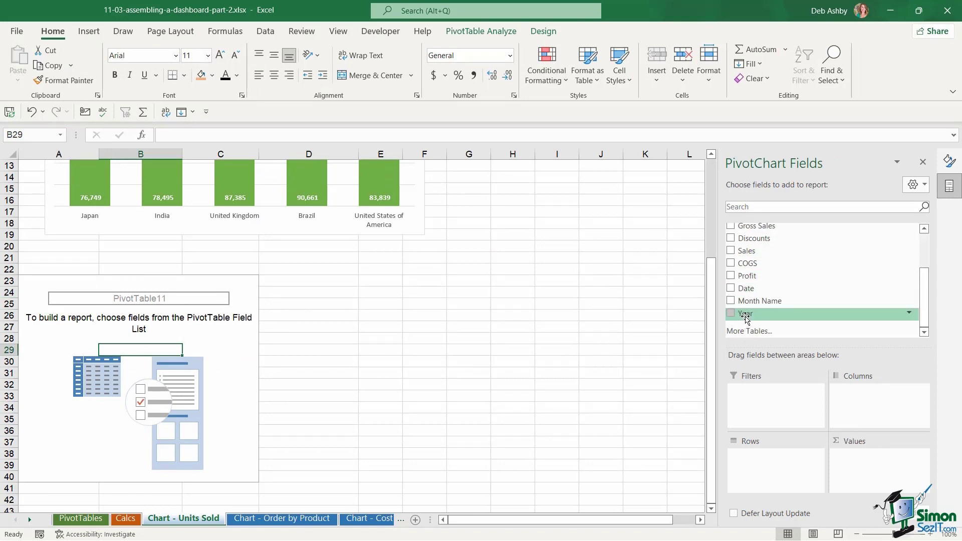
pyautogui.moveTo(746, 316); pyautogui.dragTo(864, 408)
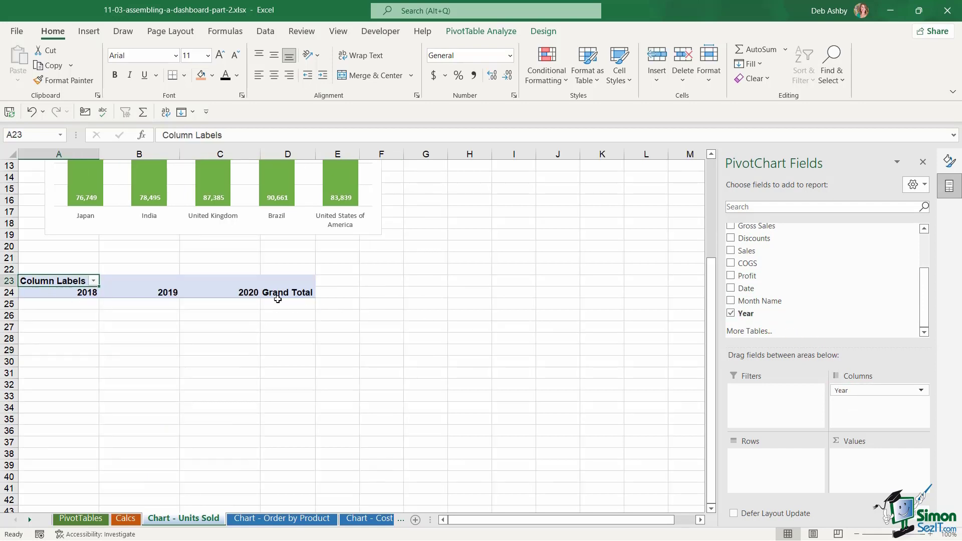
# - Turn off the Grand Total column in the year PivotTable
pyautogui.click(283, 291)
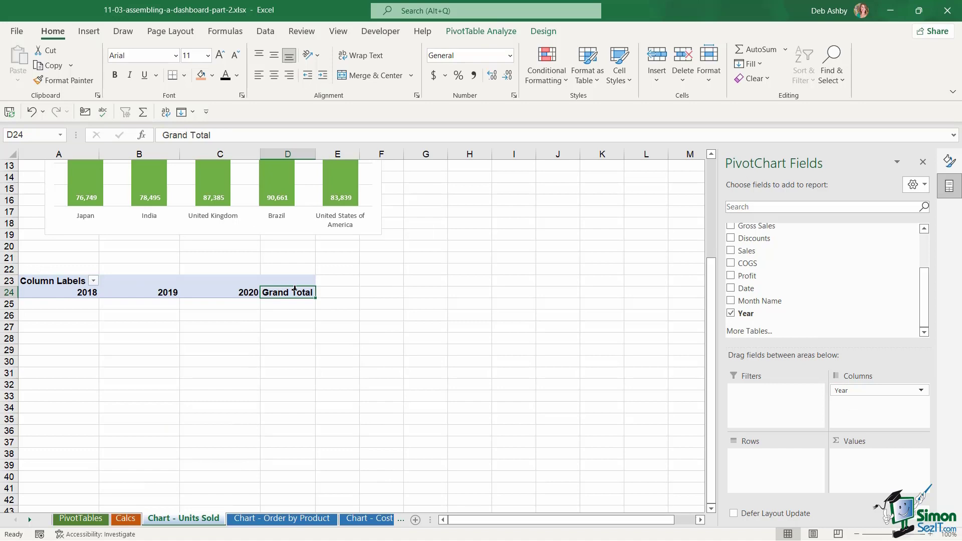
pyautogui.click(541, 32)
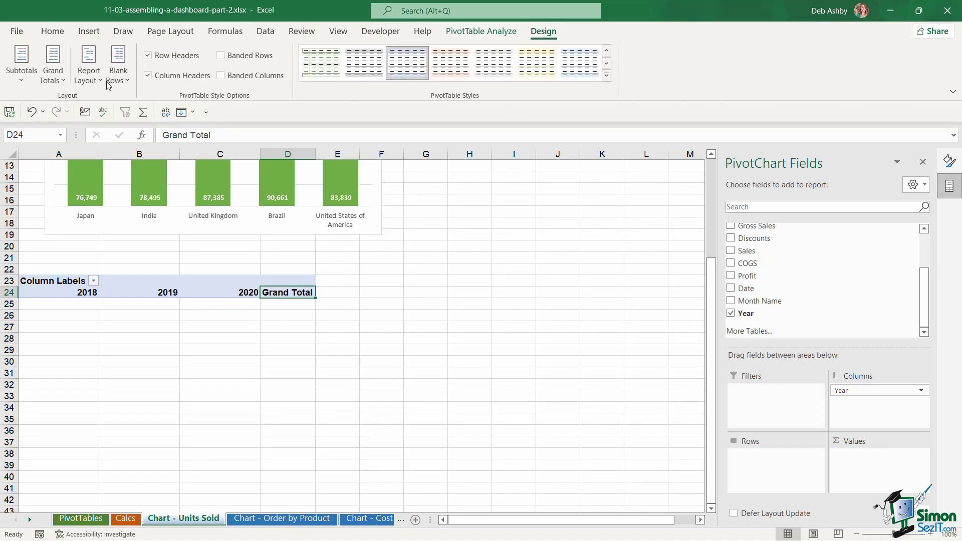
pyautogui.click(52, 70)
pyautogui.click(100, 104)
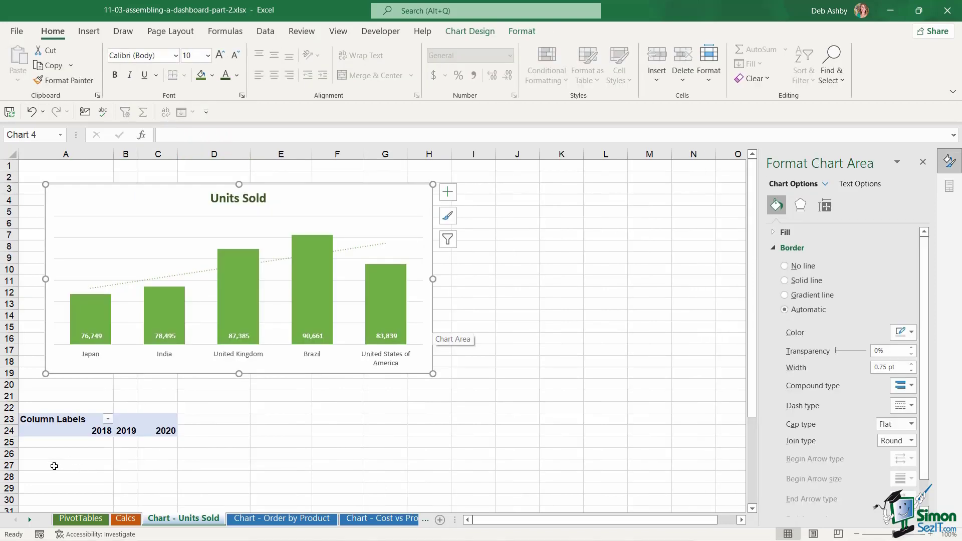
# - Enter =INDEX(A24:C24,Calcs!$A$12) in cell A27 to return the year chosen in the combo box
pyautogui.click(54, 466)
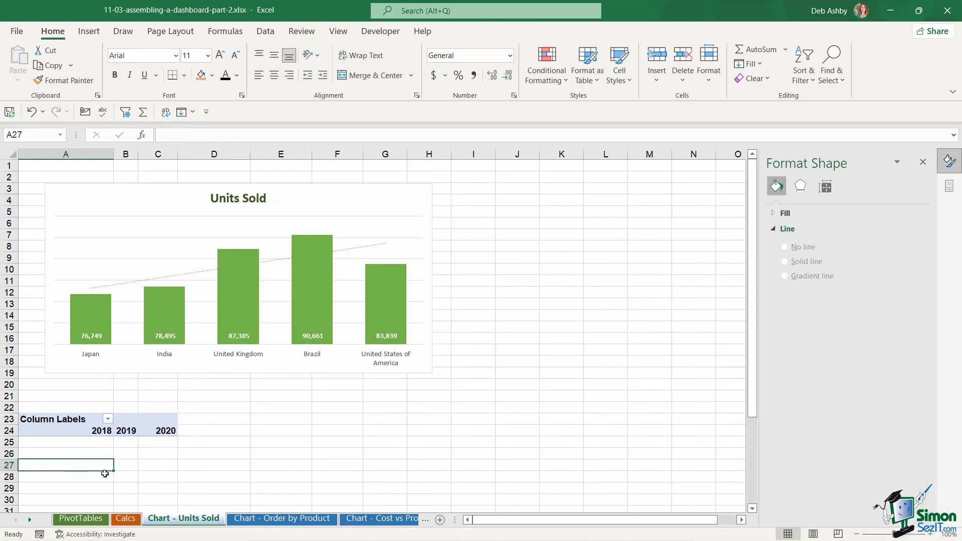
pyautogui.write('=INDEX')
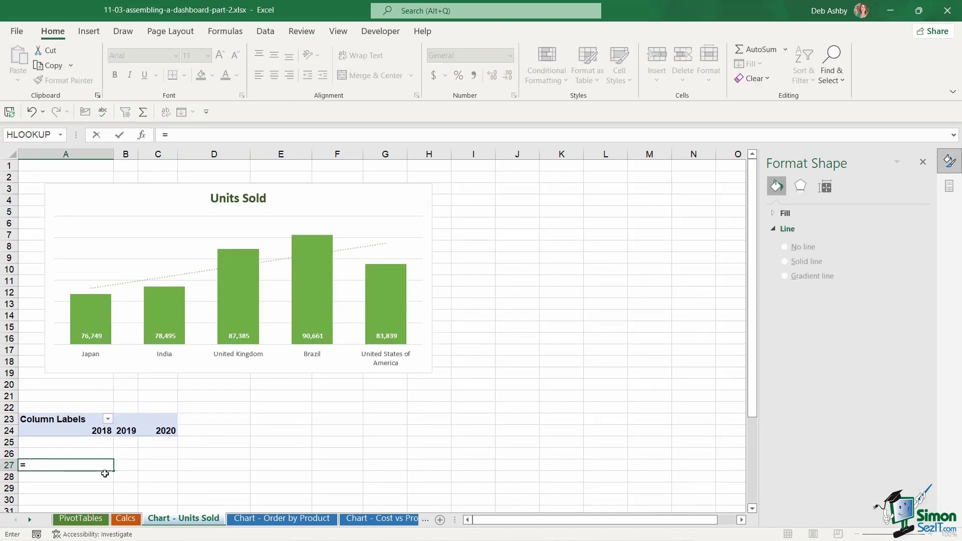
pyautogui.write('(')
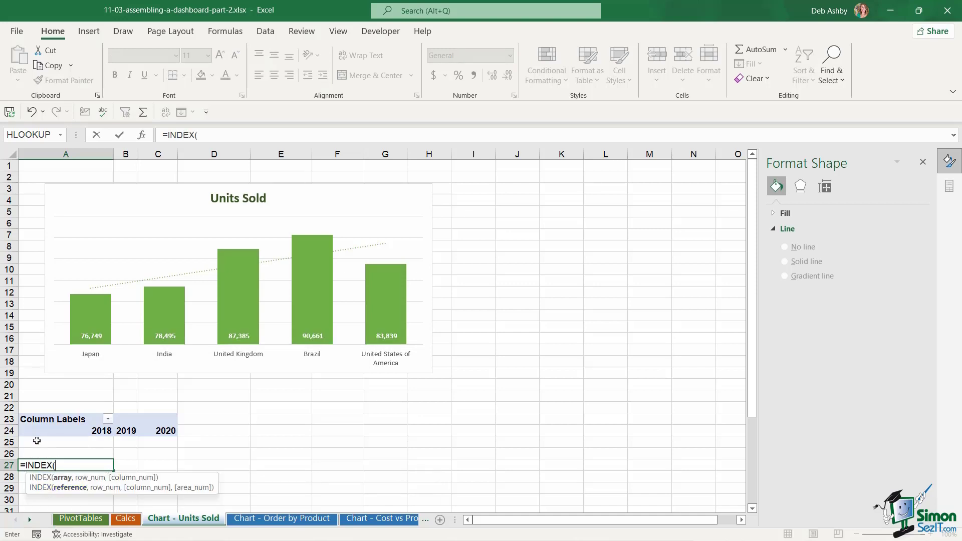
pyautogui.moveTo(30, 431); pyautogui.dragTo(157, 431)
pyautogui.write(',')
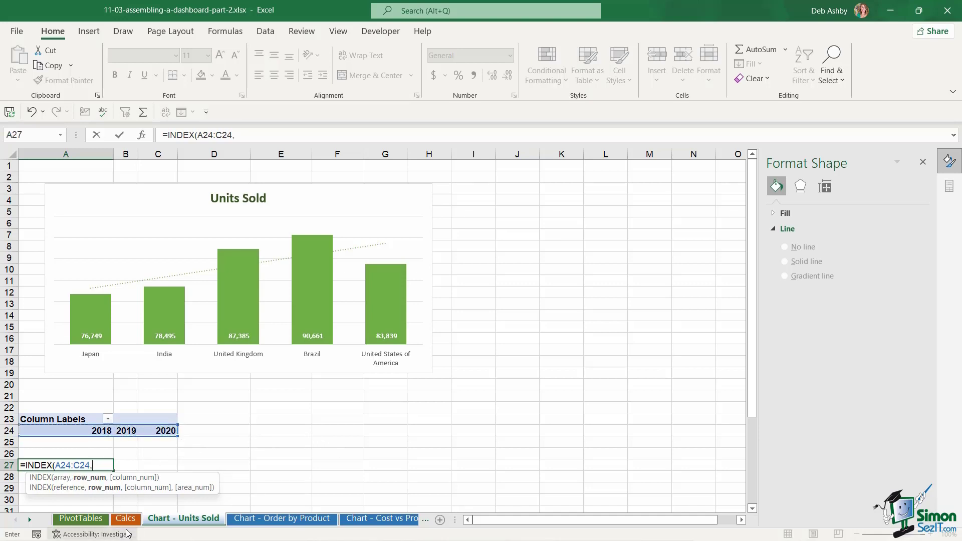
pyautogui.click(134, 519)
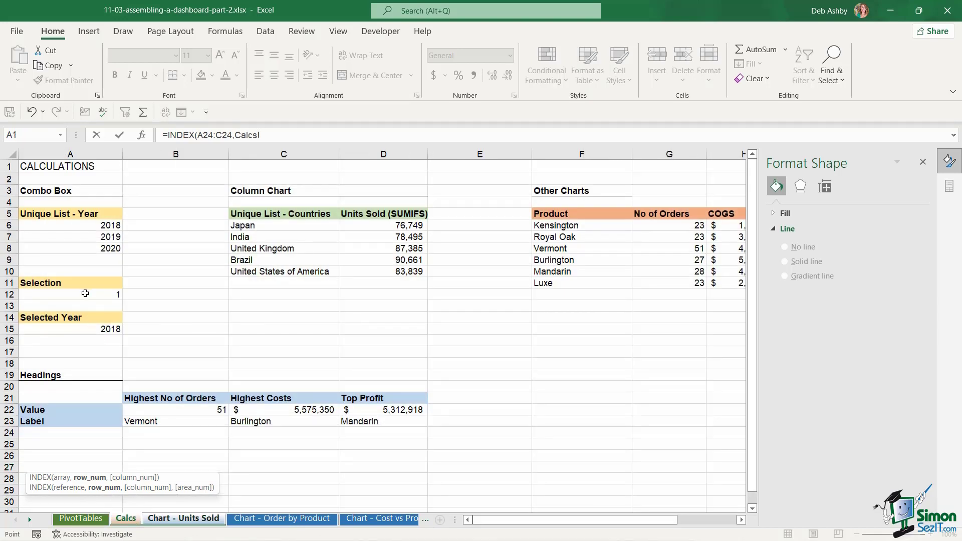
pyautogui.click(85, 294)
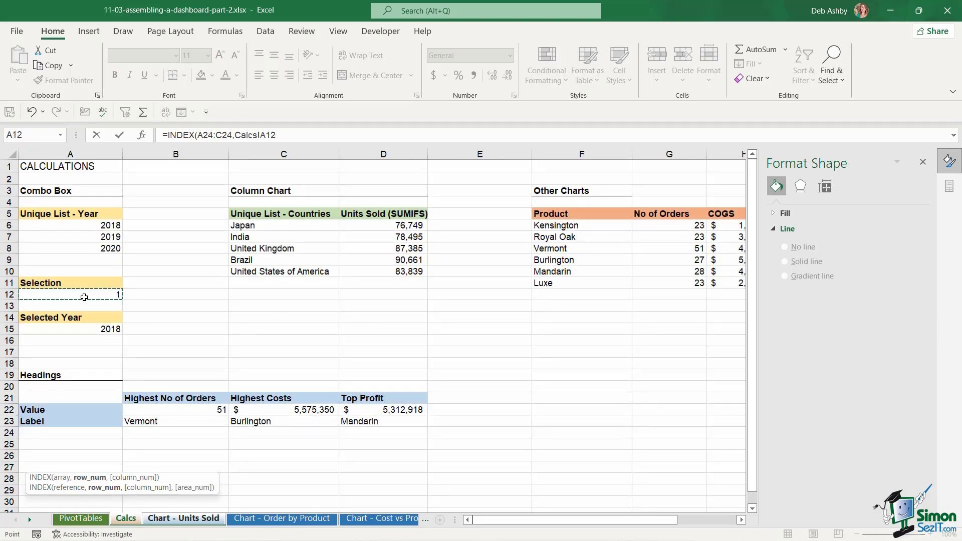
pyautogui.press('F4')
pyautogui.write(')')
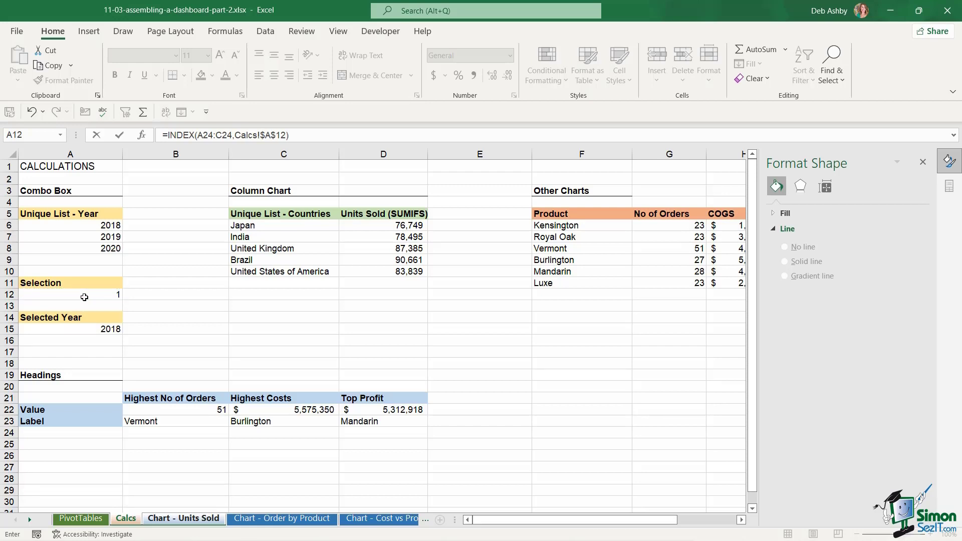
pyautogui.press('Return')
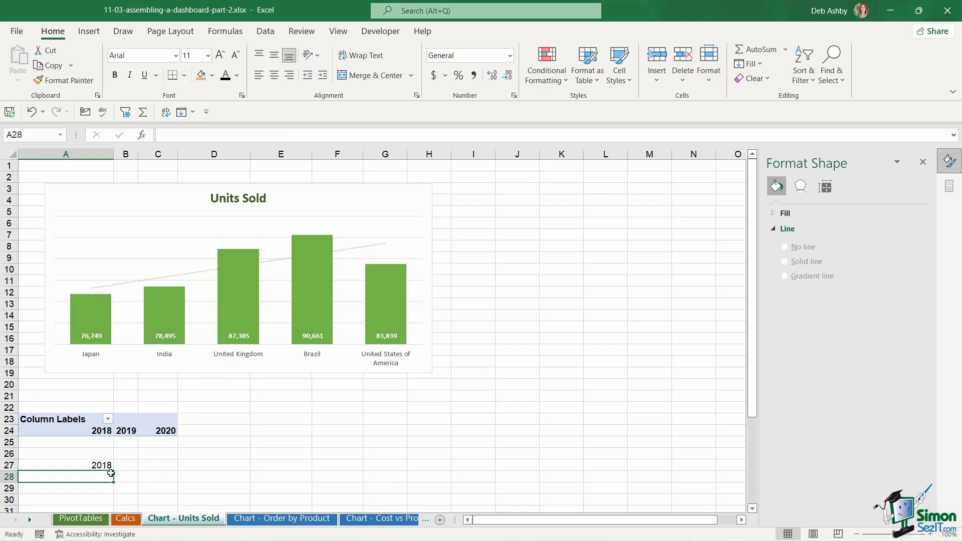
# - Choose 2019 in the Dashboard sheet's combo box and return to the Chart - Units Sold sheet
pyautogui.click(31, 520)
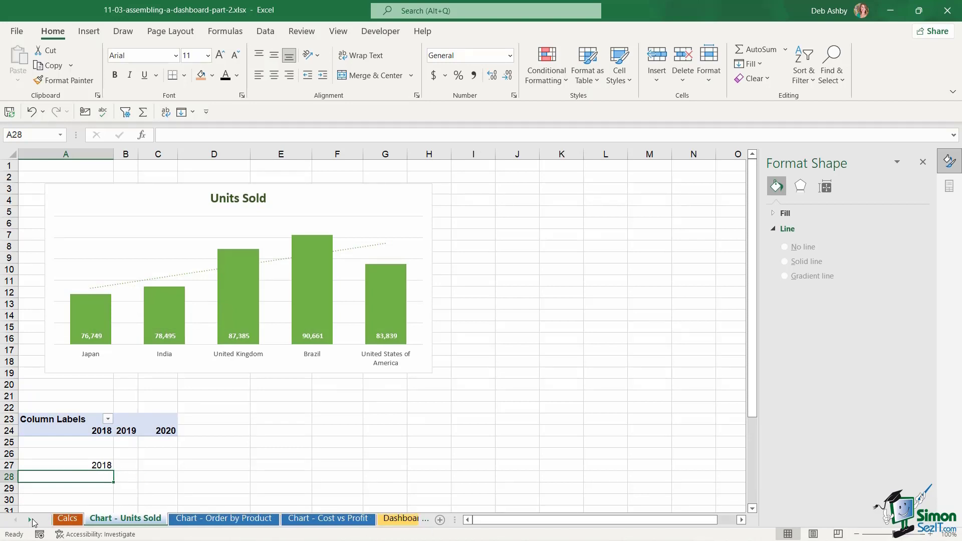
pyautogui.click(30, 519)
pyautogui.click(381, 521)
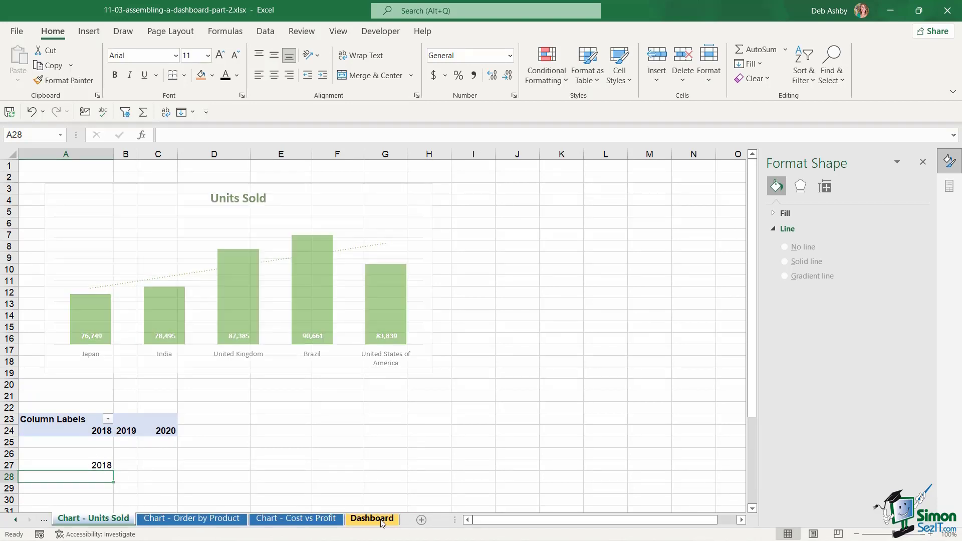
pyautogui.click(110, 226)
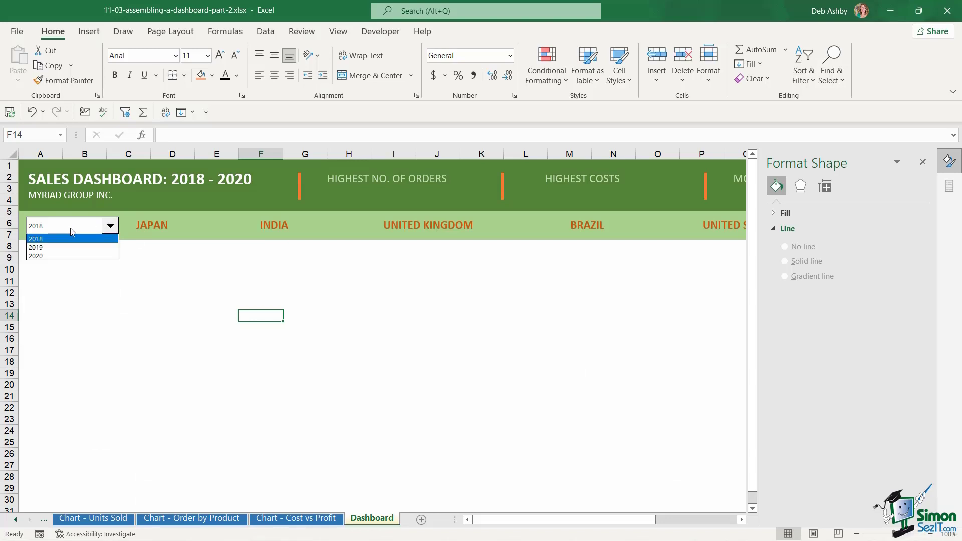
pyautogui.click(50, 248)
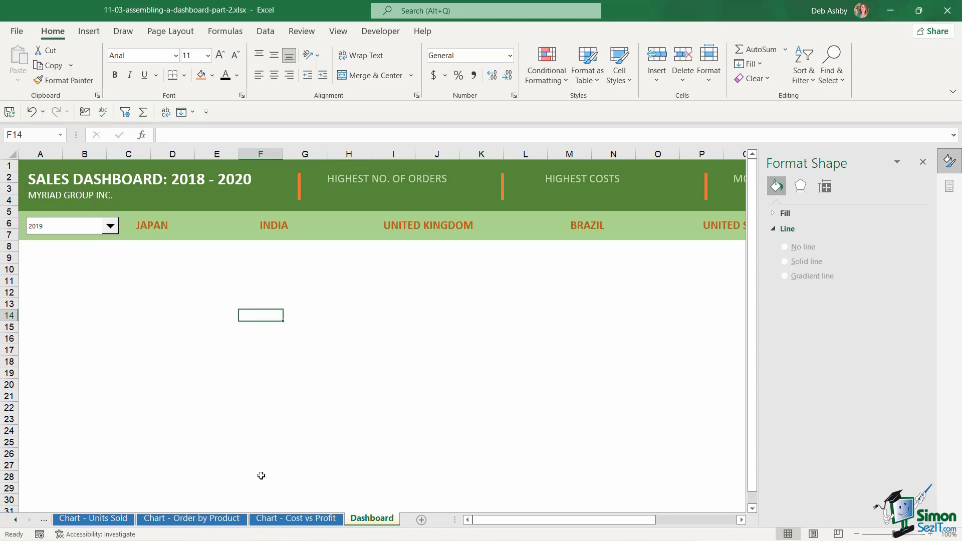
pyautogui.click(108, 519)
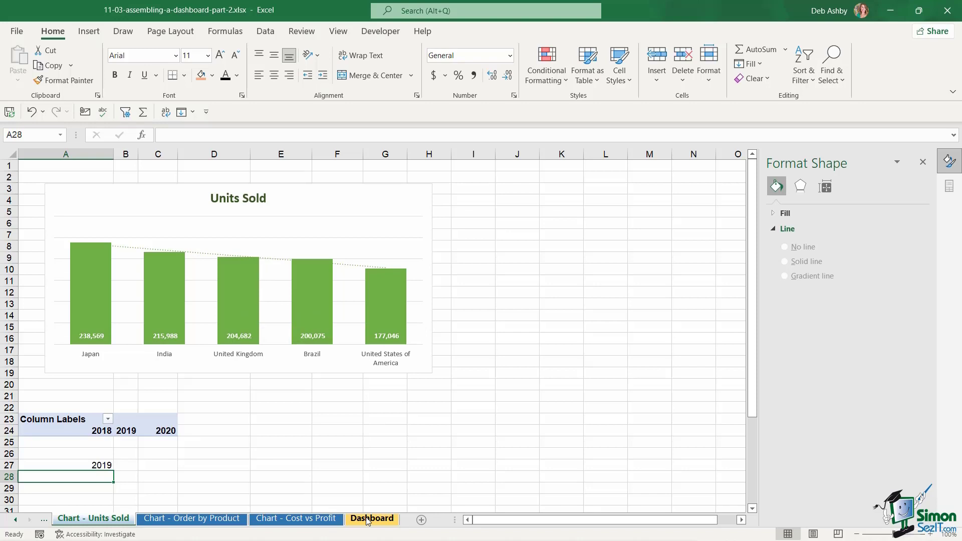
# - Examine the Units Sold SUMIFS formulas and the Selected Year cell on the Calcs sheet, returning to the Chart - Units Sold sheet
pyautogui.click(312, 197)
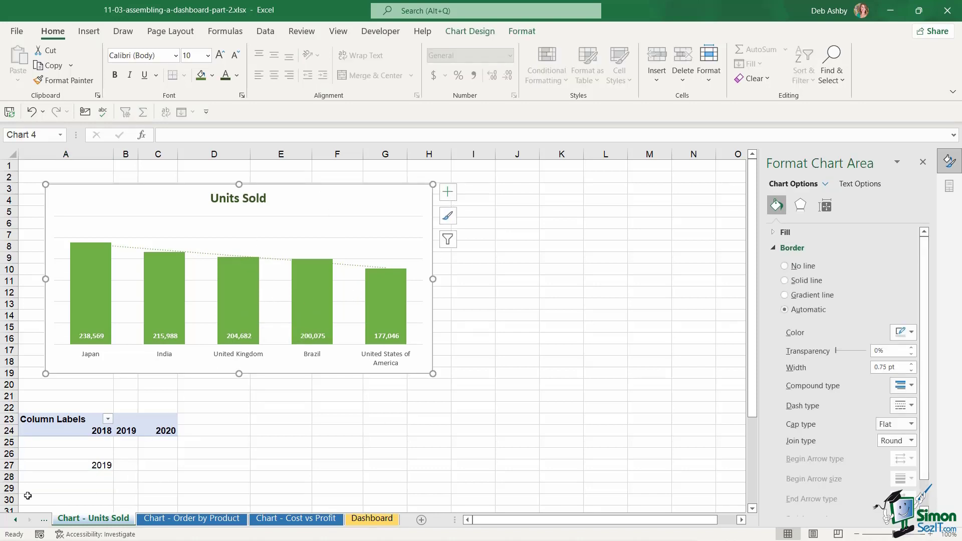
pyautogui.click(16, 520)
pyautogui.click(15, 521)
pyautogui.click(129, 520)
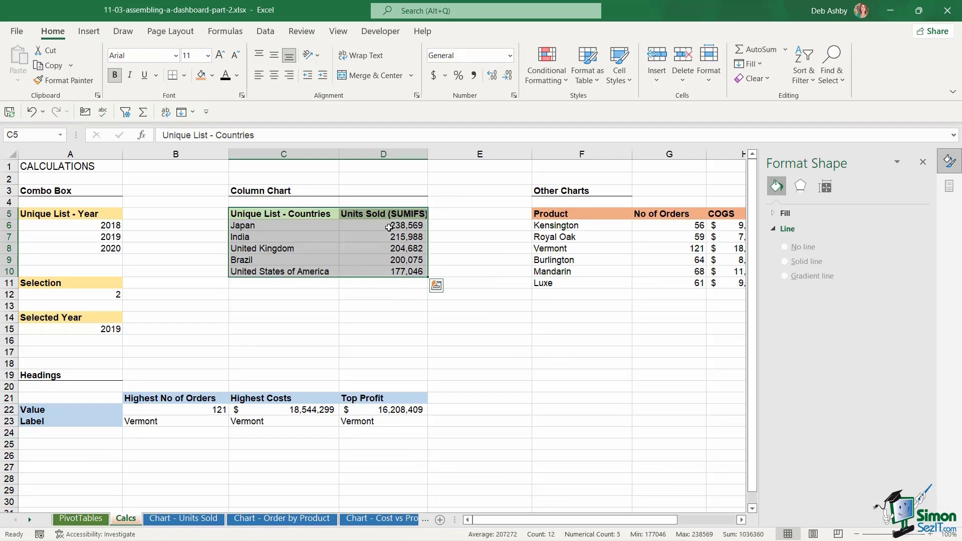
pyautogui.moveTo(389, 227); pyautogui.dragTo(391, 271)
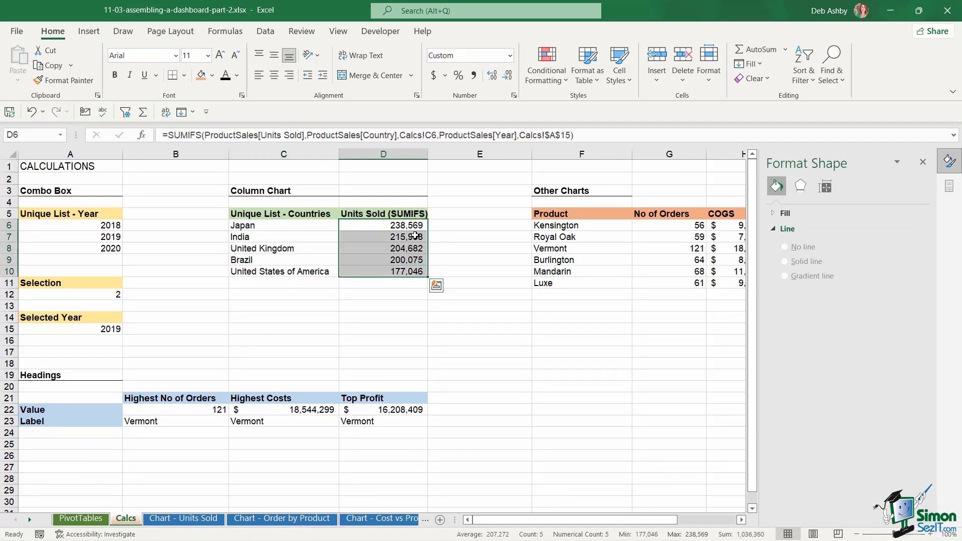
pyautogui.click(82, 332)
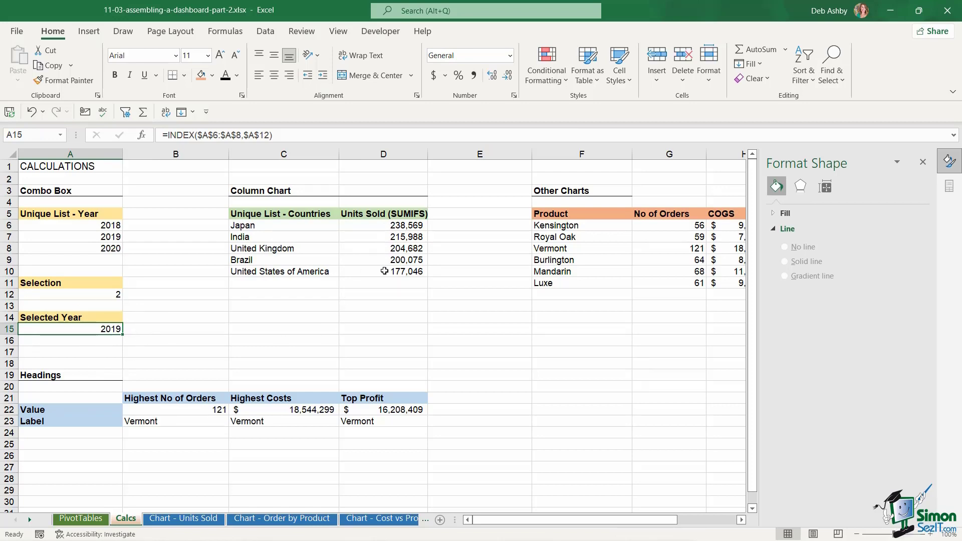
pyautogui.click(198, 519)
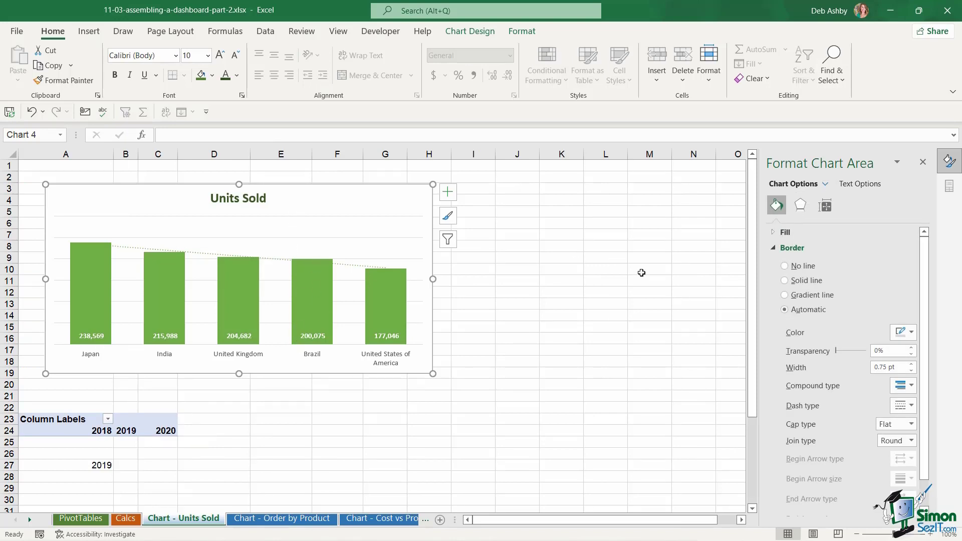
# - Deselect the Units Sold chart and select the empty cell J3 beside it
pyautogui.click(537, 269)
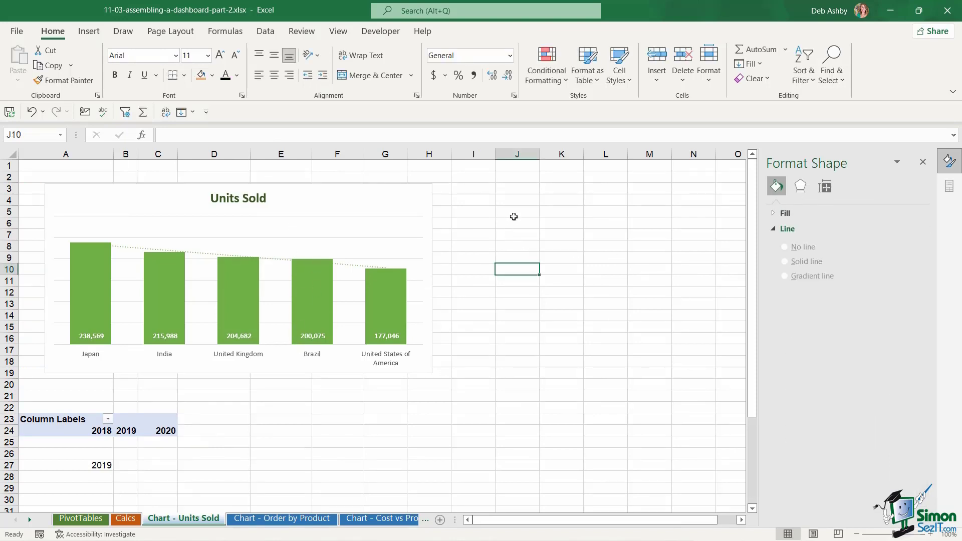
pyautogui.click(514, 216)
pyautogui.click(521, 201)
pyautogui.click(520, 192)
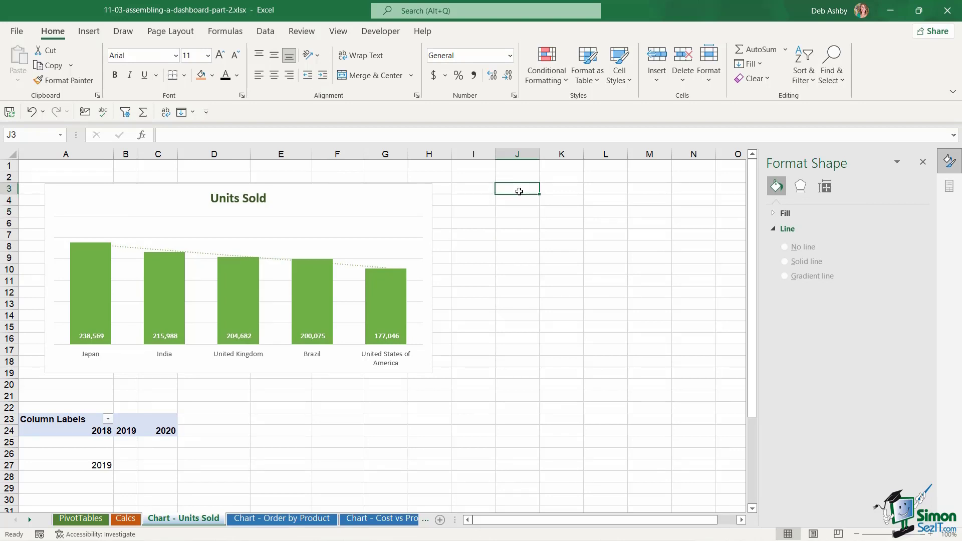
pyautogui.click(522, 203)
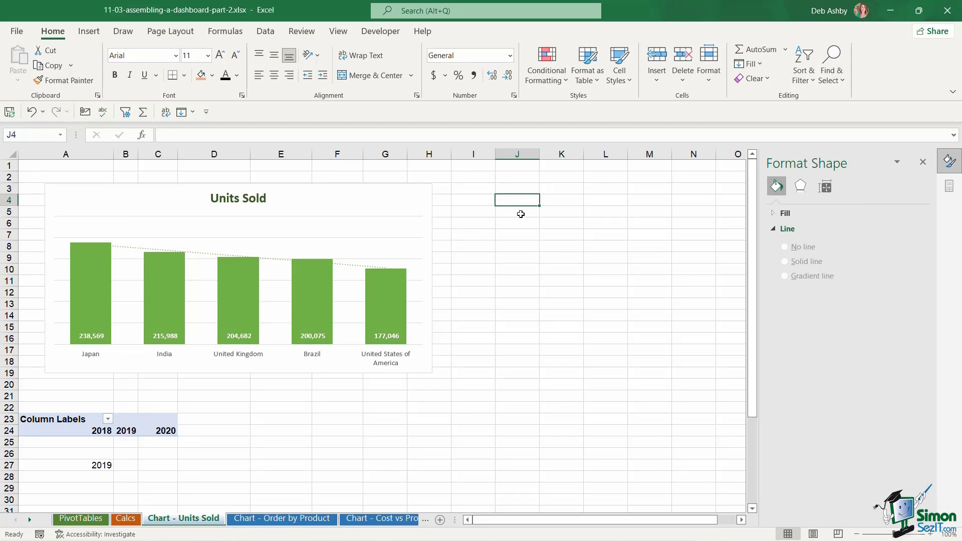
pyautogui.click(521, 214)
pyautogui.click(519, 223)
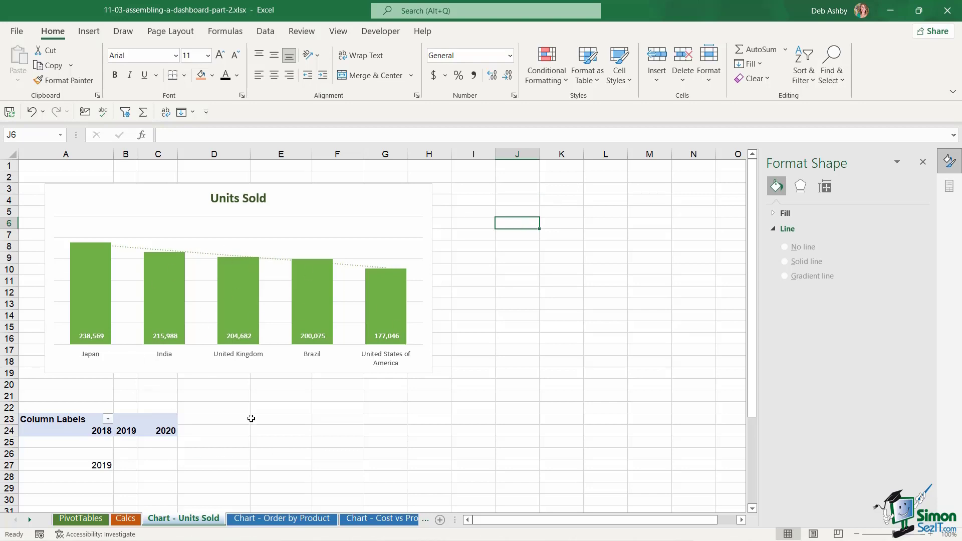
# - Copy the year table A23:C27 from the Chart - Units Sold sheet to cell A20 of the Chart - Order by Product sheet
pyautogui.click(283, 520)
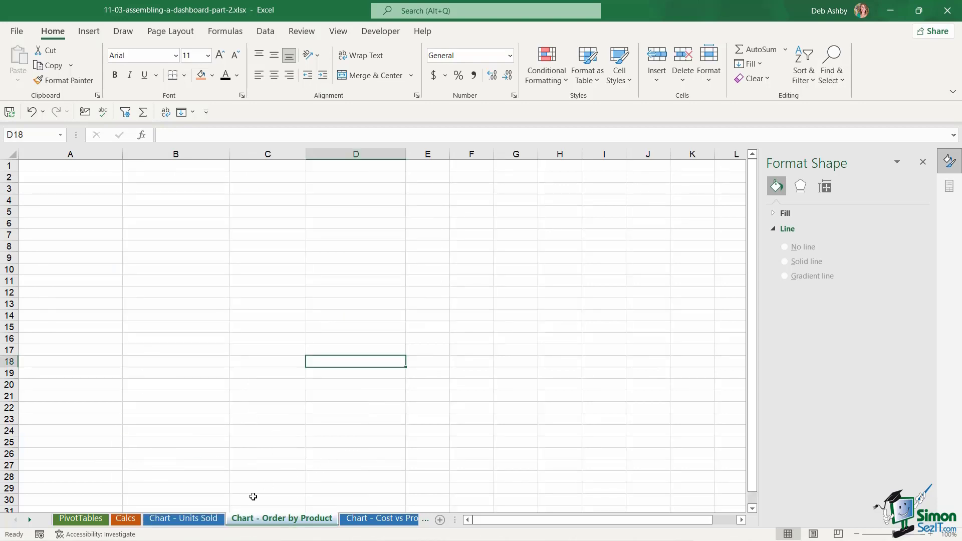
pyautogui.click(183, 519)
pyautogui.moveTo(47, 422); pyautogui.dragTo(156, 467)
pyautogui.hotkey('ctrl', 'c')
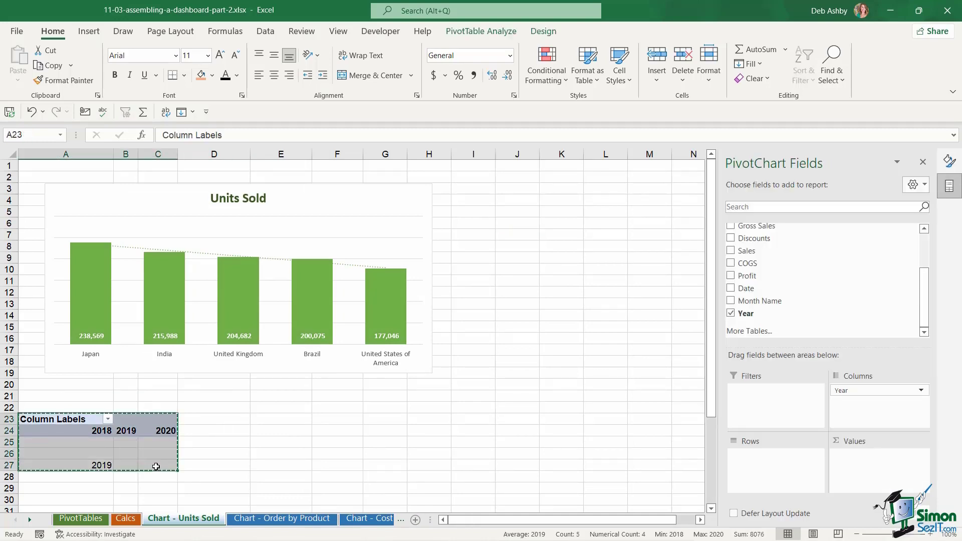
pyautogui.click(282, 520)
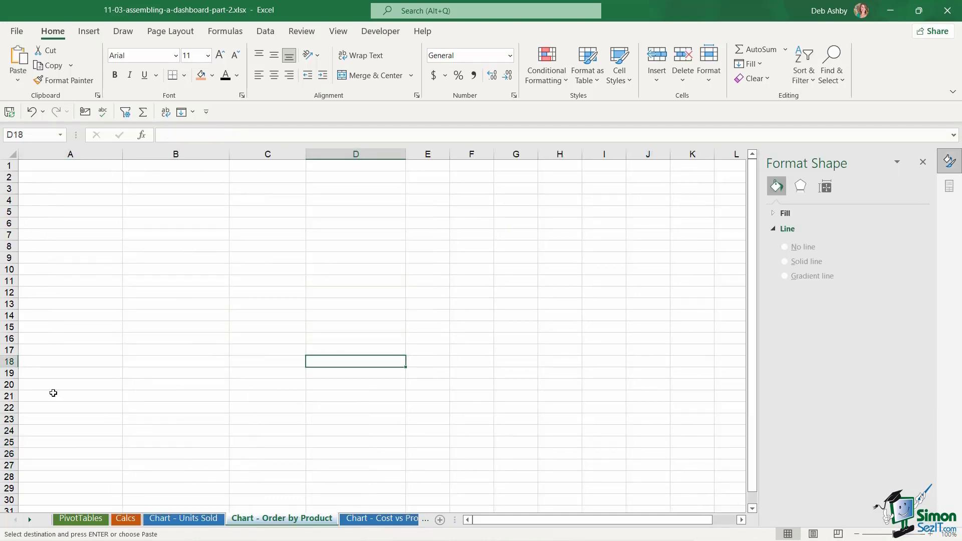
pyautogui.click(49, 387)
pyautogui.hotkey('ctrl', 'v')
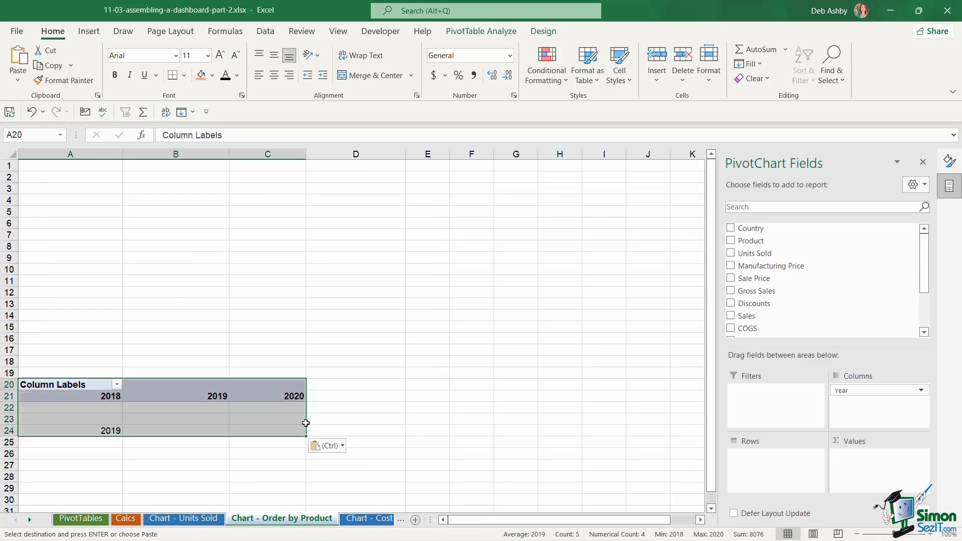
# - Paste the copied year table at cell A20 of the Chart - Cost vs Profit sheet
pyautogui.click(368, 519)
pyautogui.click(59, 387)
pyautogui.hotkey('ctrl', 'v')
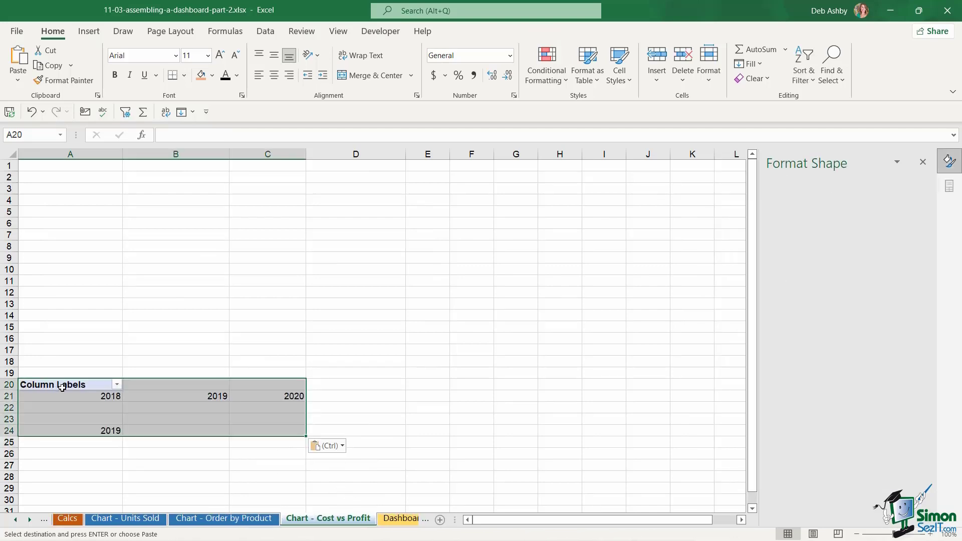
# - Examine the Other Charts table of products, orders, COGS and profit on the Calcs sheet
pyautogui.click(233, 521)
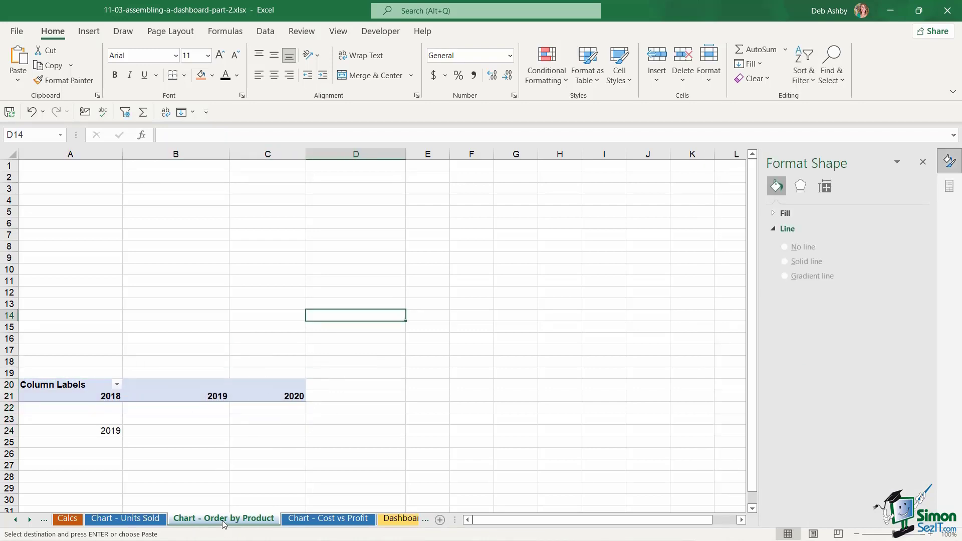
pyautogui.click(90, 246)
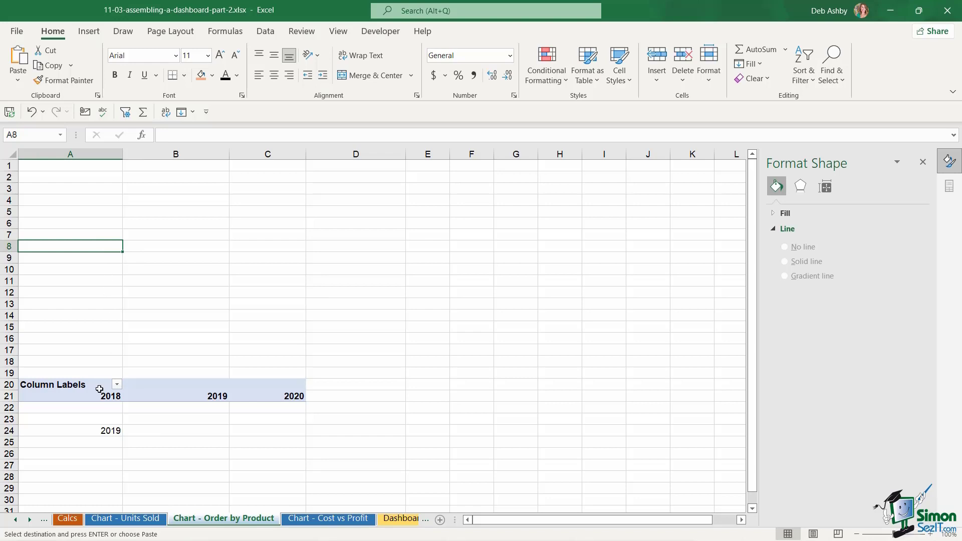
pyautogui.click(67, 519)
pyautogui.click(373, 317)
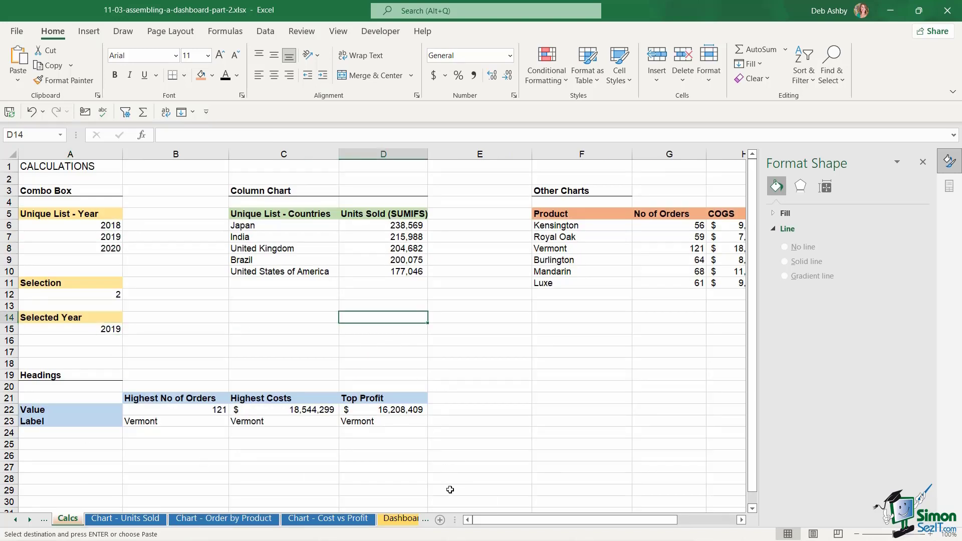
pyautogui.moveTo(501, 528); pyautogui.dragTo(550, 524)
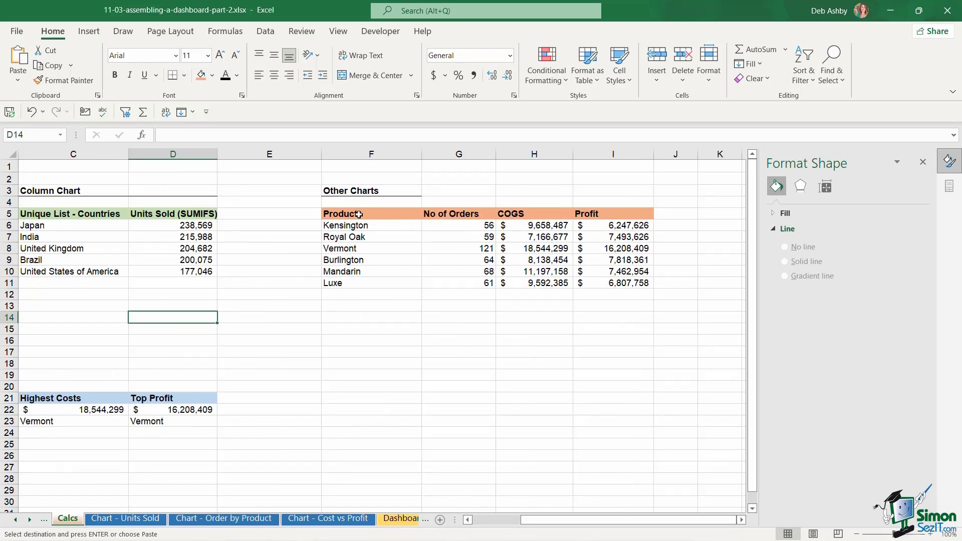
pyautogui.moveTo(346, 214); pyautogui.dragTo(627, 283)
pyautogui.click(478, 315)
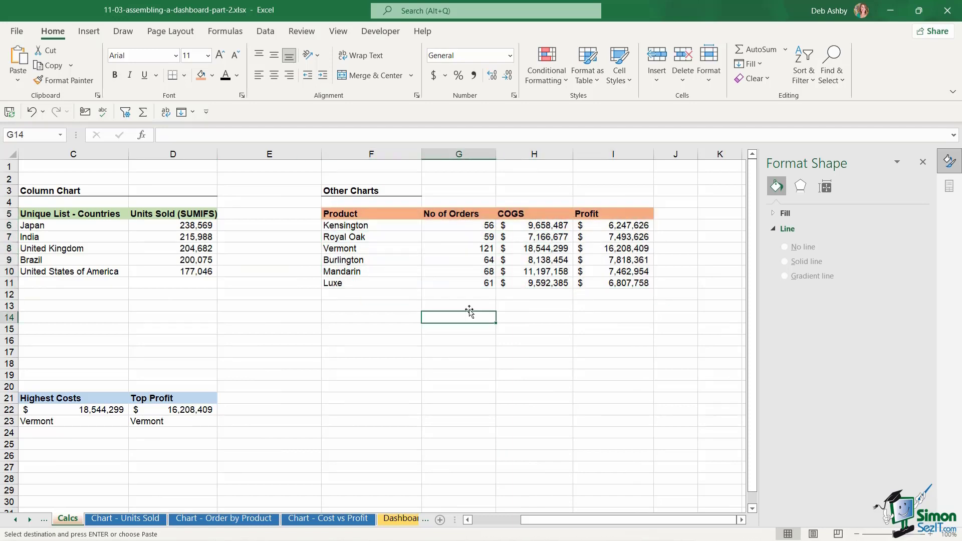
# - Insert a doughnut chart from the Product and No of Orders data in F5:G11 of the Calcs sheet
pyautogui.moveTo(349, 214); pyautogui.dragTo(451, 281)
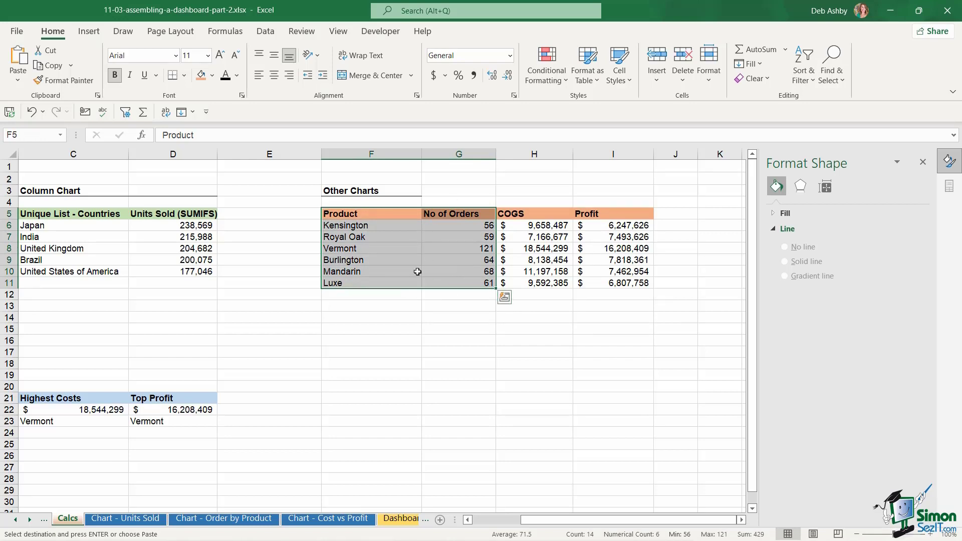
pyautogui.click(90, 32)
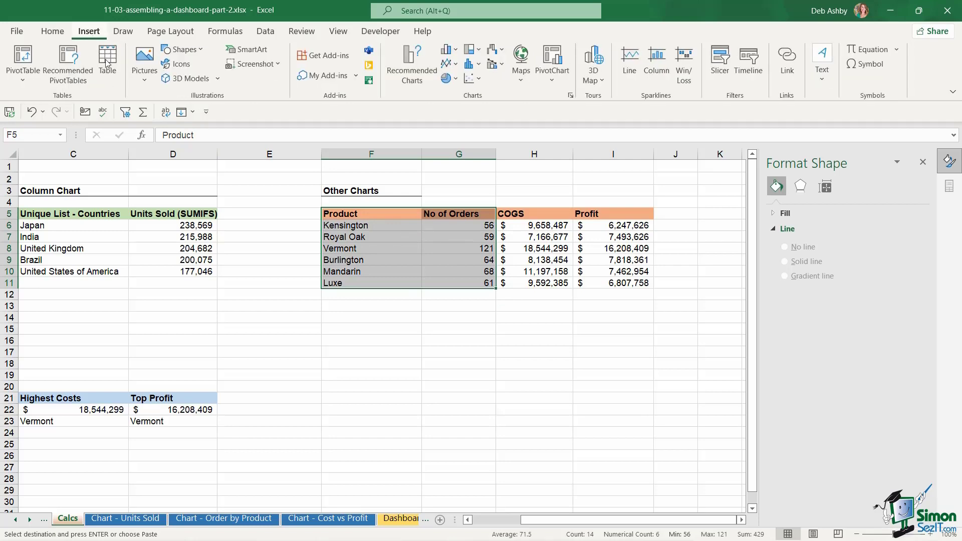
pyautogui.click(456, 80)
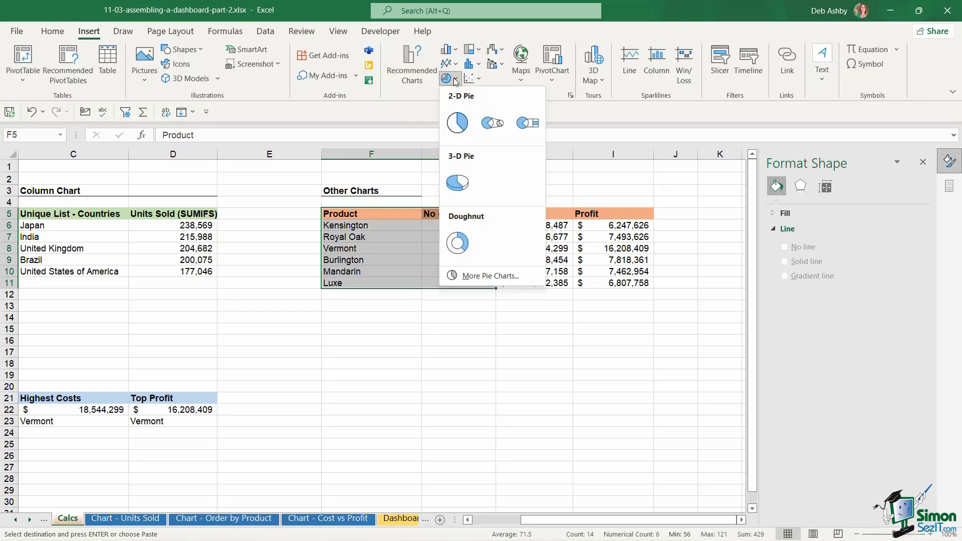
pyautogui.click(457, 243)
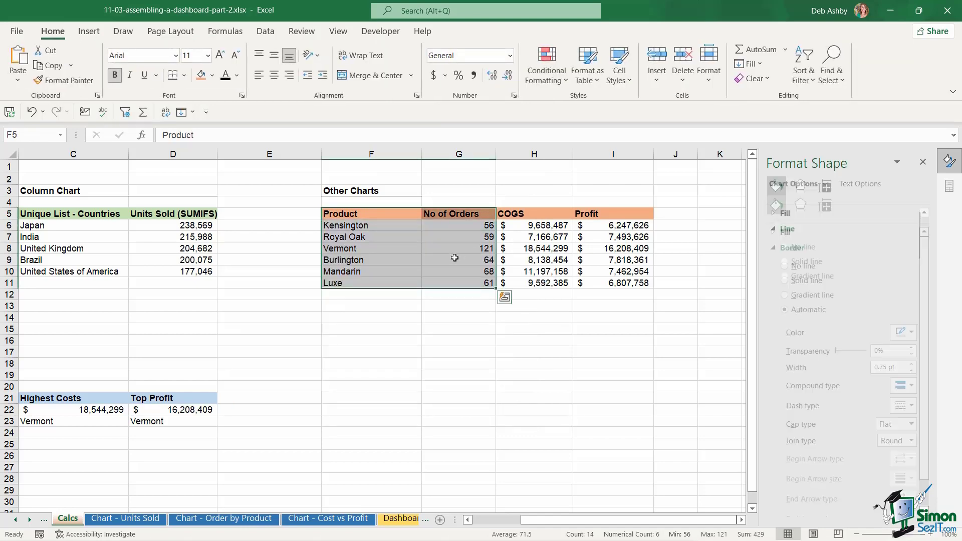
# - Place the cut doughnut chart on the Chart - Order by Product sheet, above the year table in rows 2 to 17
pyautogui.click(224, 519)
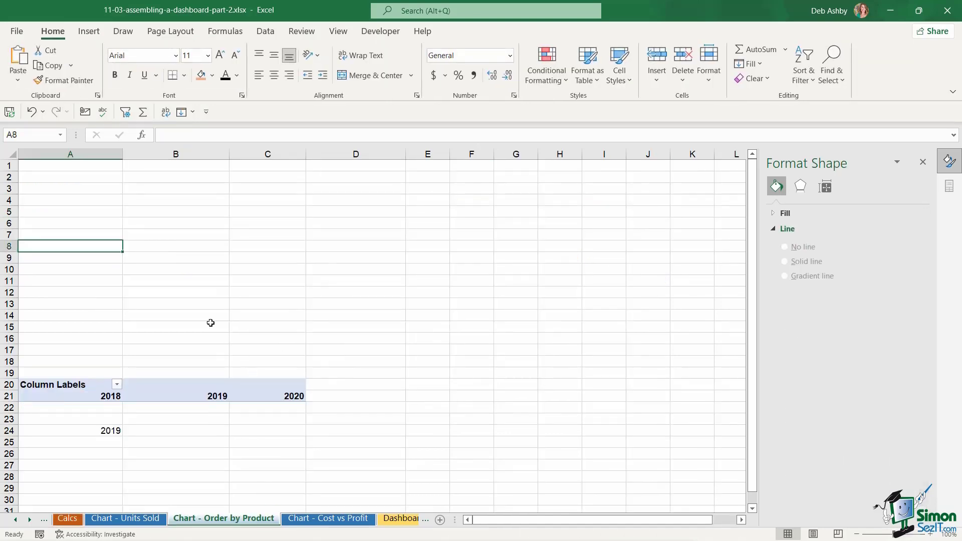
pyautogui.hotkey('ctrl', 'v')
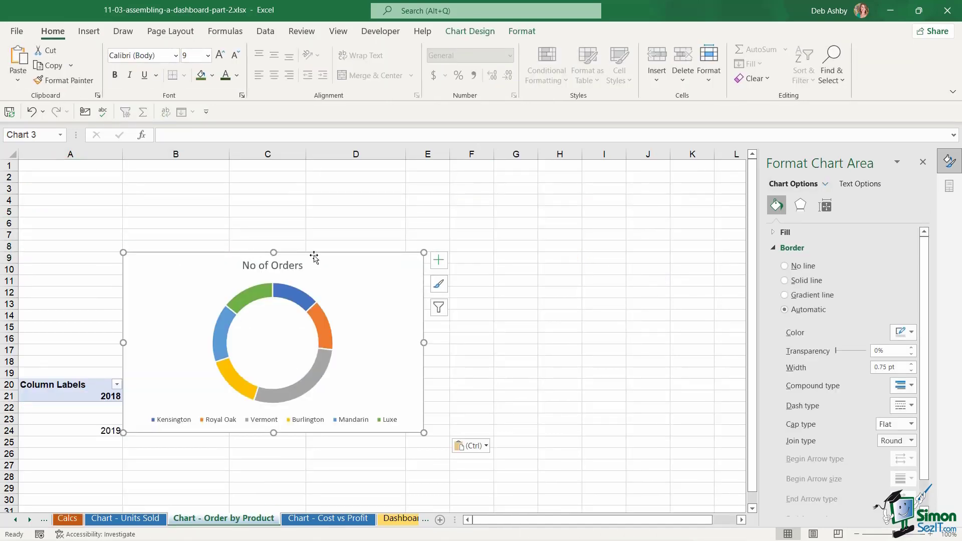
pyautogui.moveTo(316, 255); pyautogui.dragTo(226, 181)
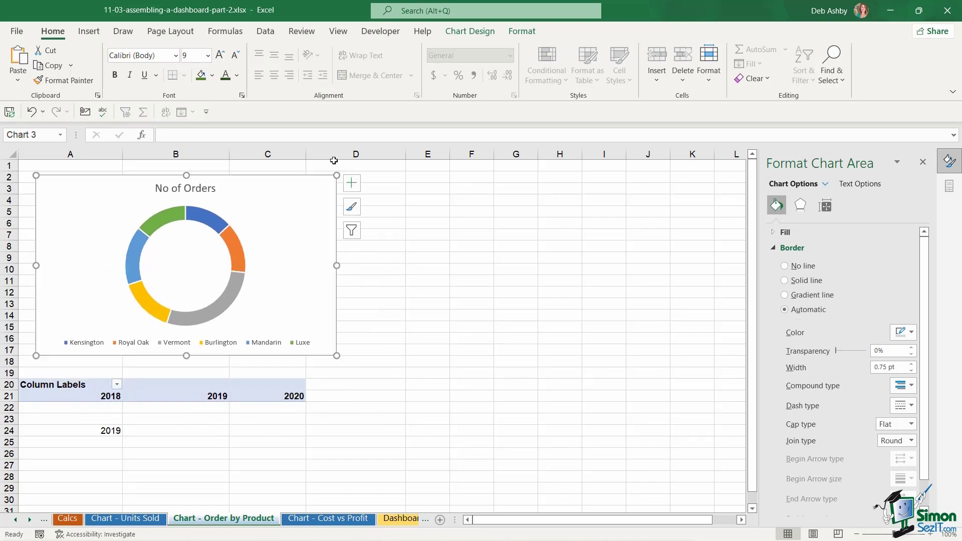
# - Recolor the No of Orders doughnut chart with the third Colorful palette of orange, yellow, green and brown tones
pyautogui.click(466, 32)
pyautogui.click(98, 62)
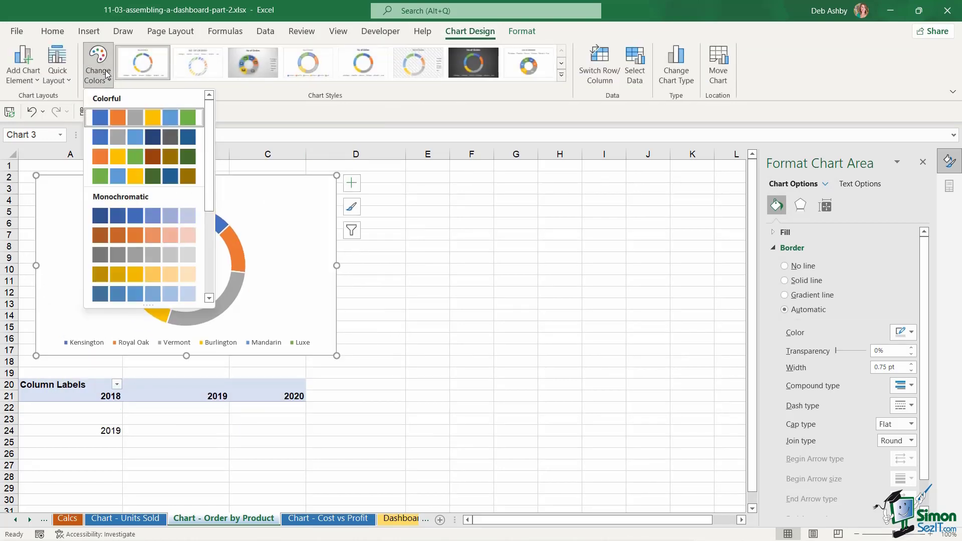
pyautogui.click(139, 161)
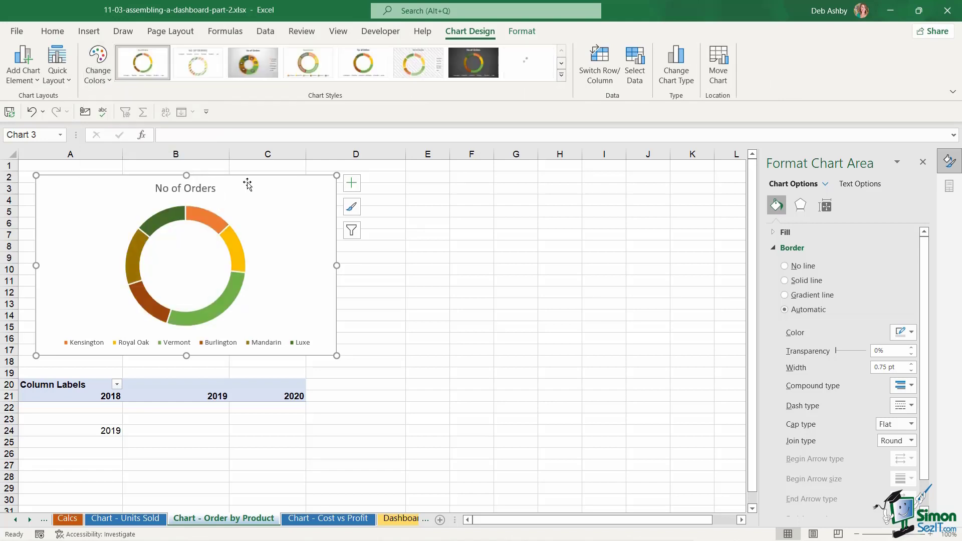
# - Thicken the No of Orders doughnut ring by setting its hole size to 47%
pyautogui.click(241, 251)
pyautogui.rightClick(241, 251)
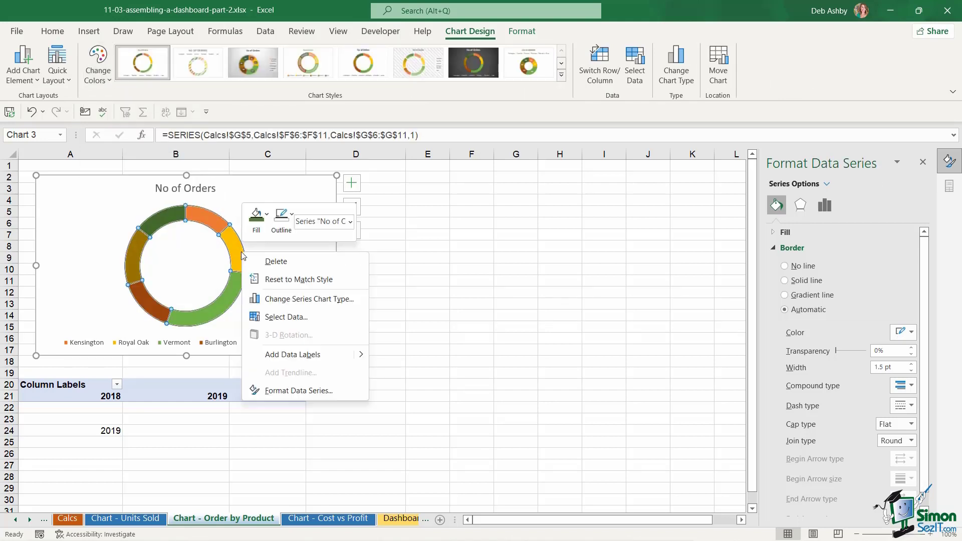
pyautogui.click(287, 394)
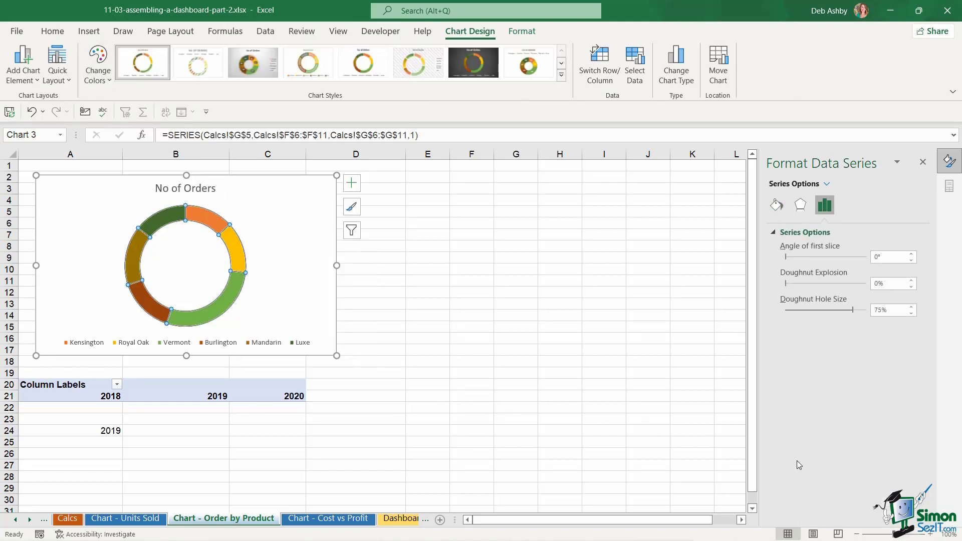
pyautogui.moveTo(853, 310); pyautogui.dragTo(827, 309)
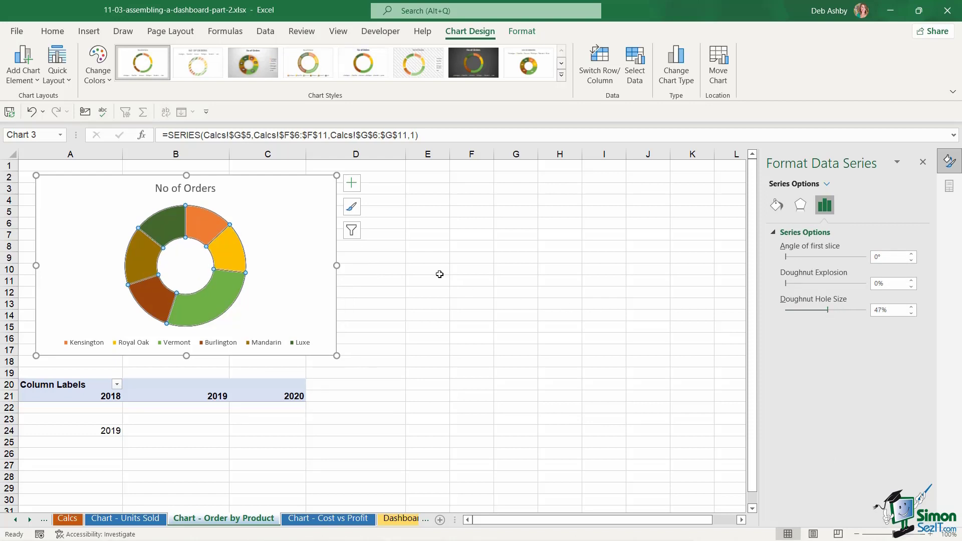
# - Add data labels to the doughnut chart and enlarge its plot area within the chart frame
pyautogui.click(353, 190)
pyautogui.click(379, 212)
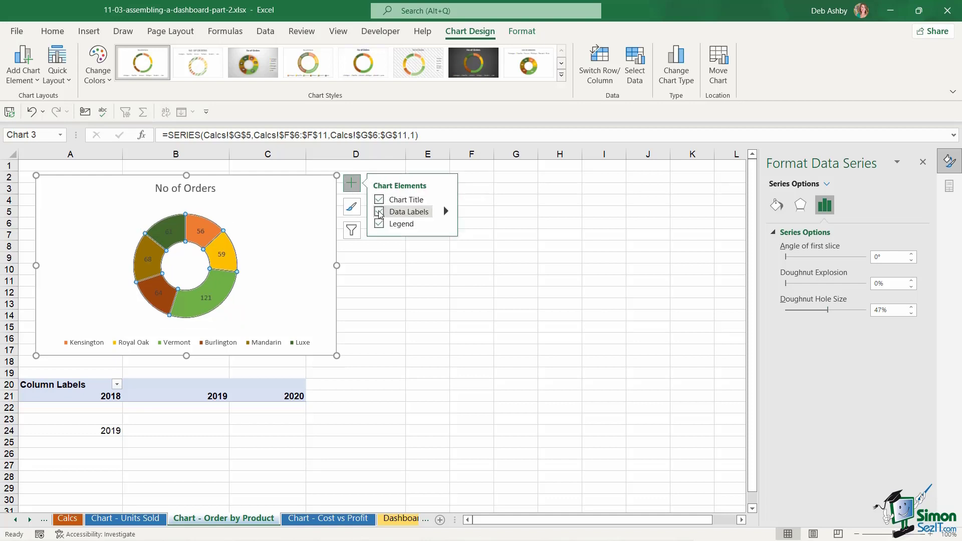
pyautogui.click(227, 222)
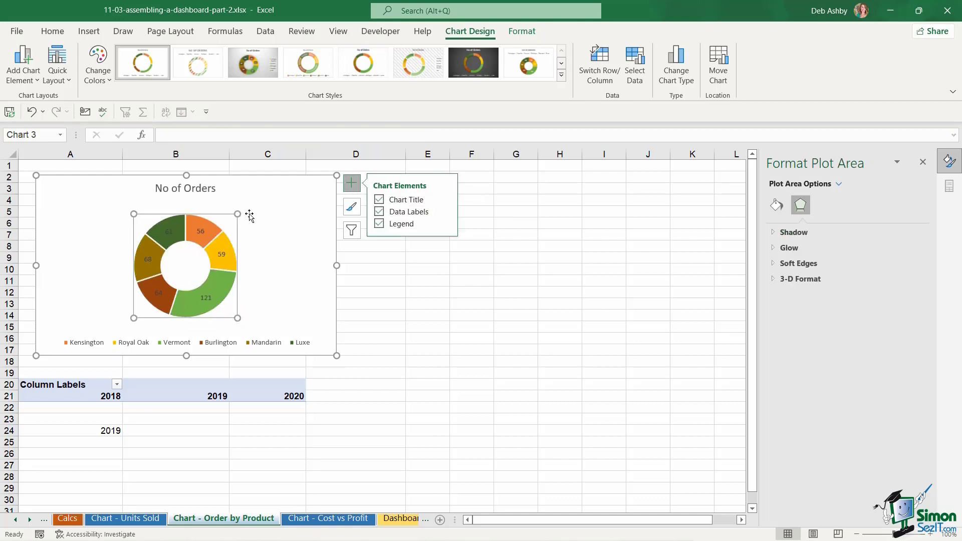
pyautogui.moveTo(238, 214)
pyautogui.mouseDown()
pyautogui.moveTo(258, 204)
pyautogui.moveTo(239, 219)
pyautogui.mouseUp()
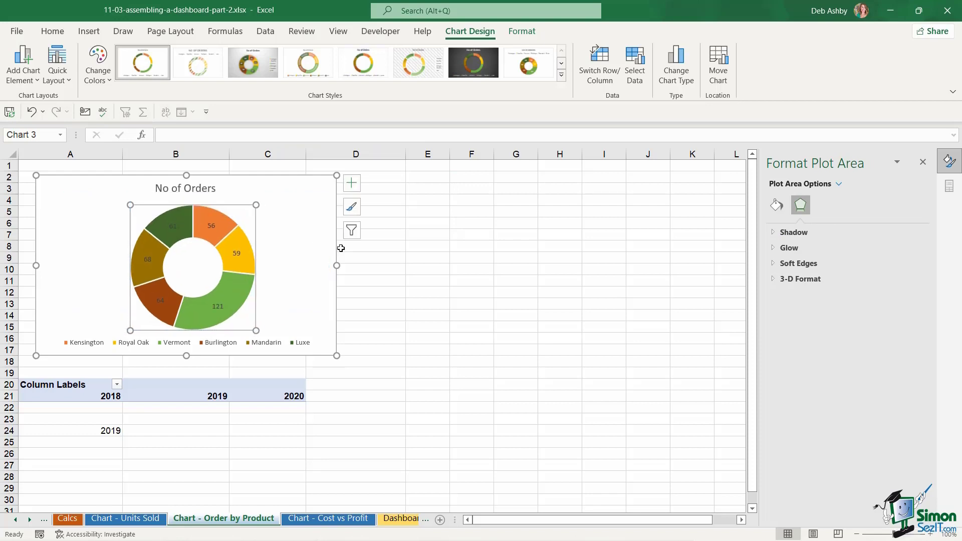
# - Set the doughnut chart's legend position to Right and move the legend slightly closer to the ring
pyautogui.click(352, 186)
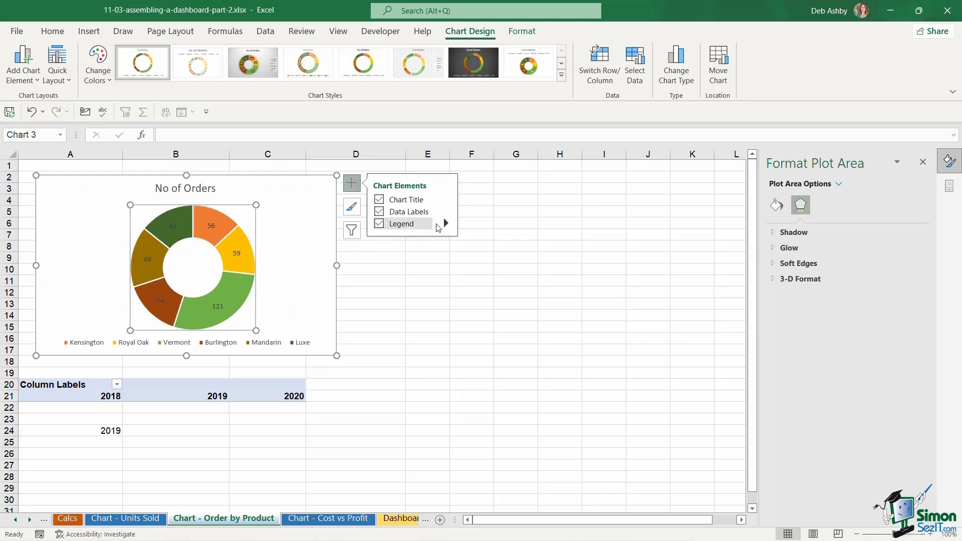
pyautogui.click(445, 223)
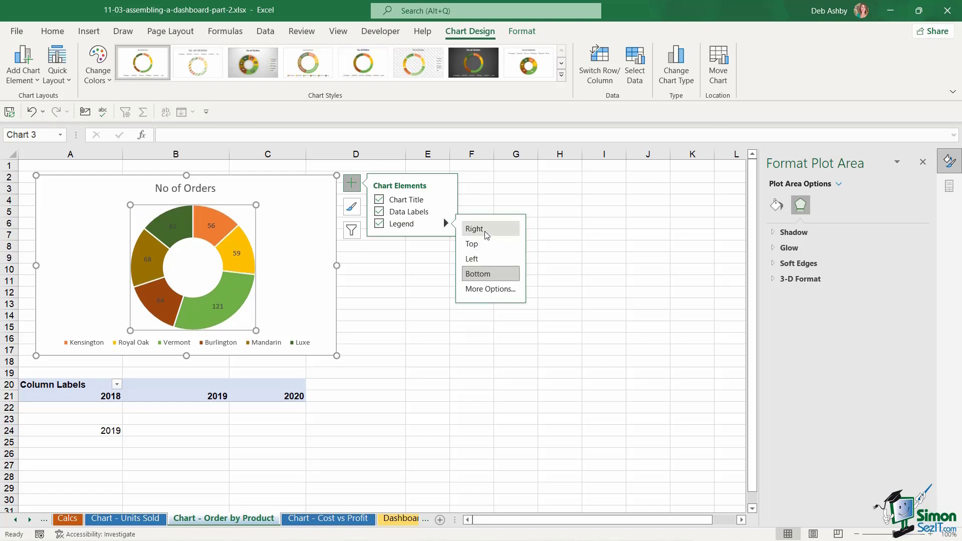
pyautogui.click(486, 230)
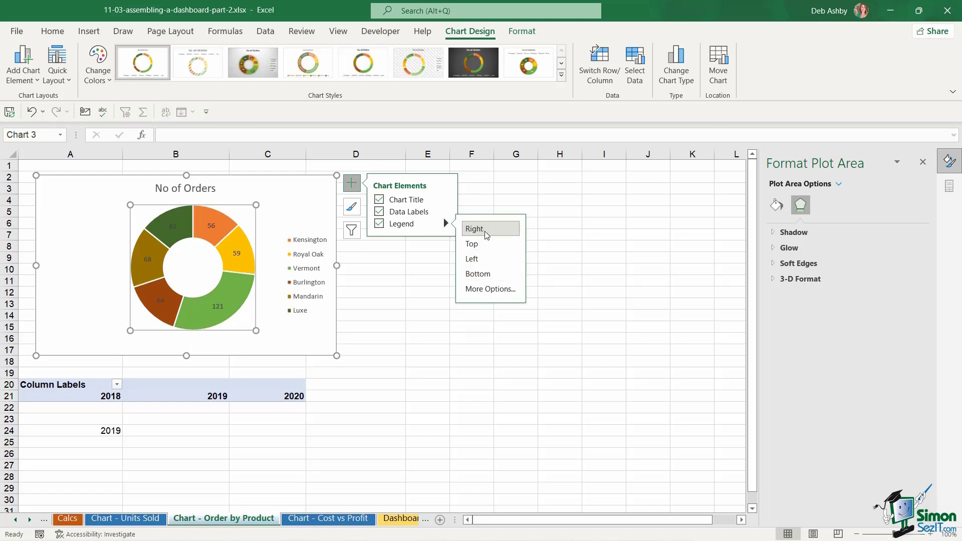
pyautogui.click(313, 242)
pyautogui.moveTo(319, 233); pyautogui.dragTo(309, 230)
pyautogui.click(293, 208)
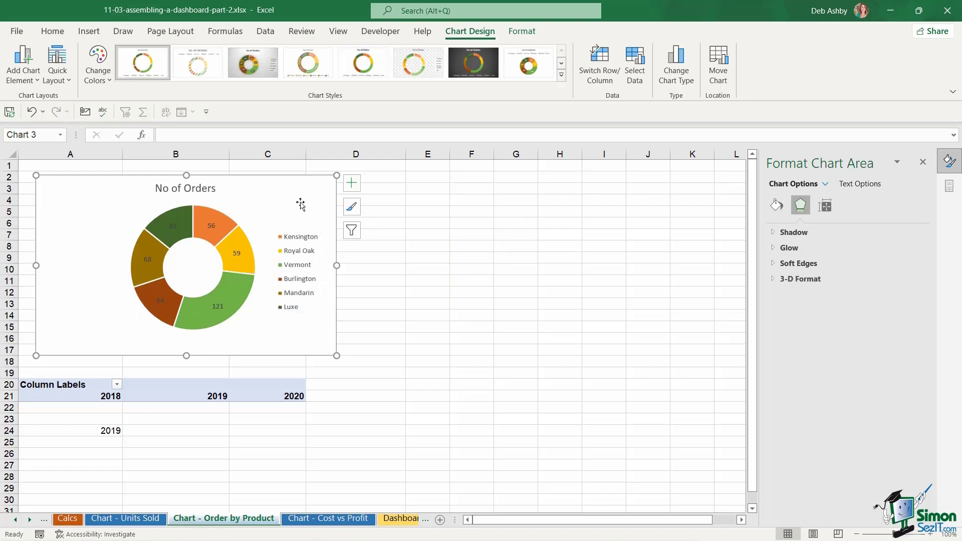
# - Format the doughnut chart's data labels as bold, white, size 10 text
pyautogui.click(212, 227)
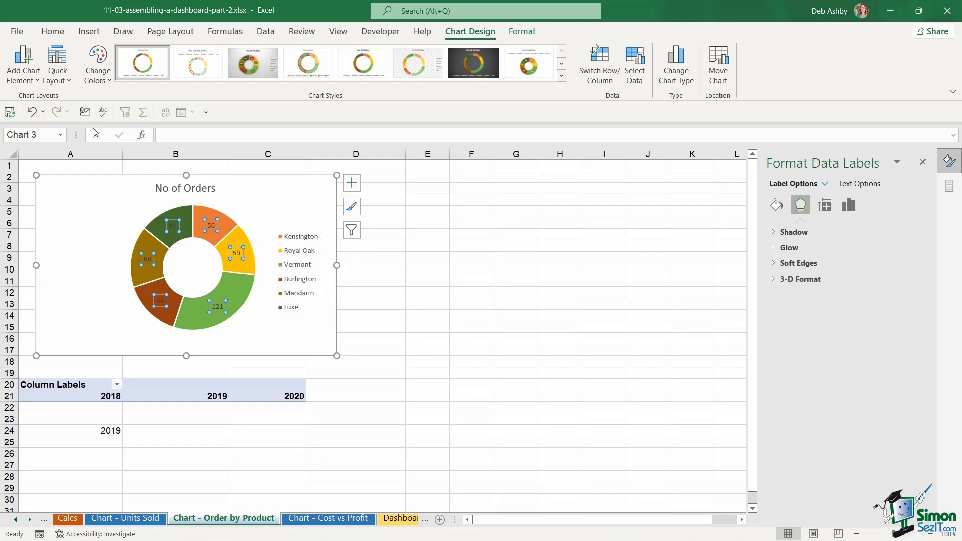
pyautogui.click(52, 32)
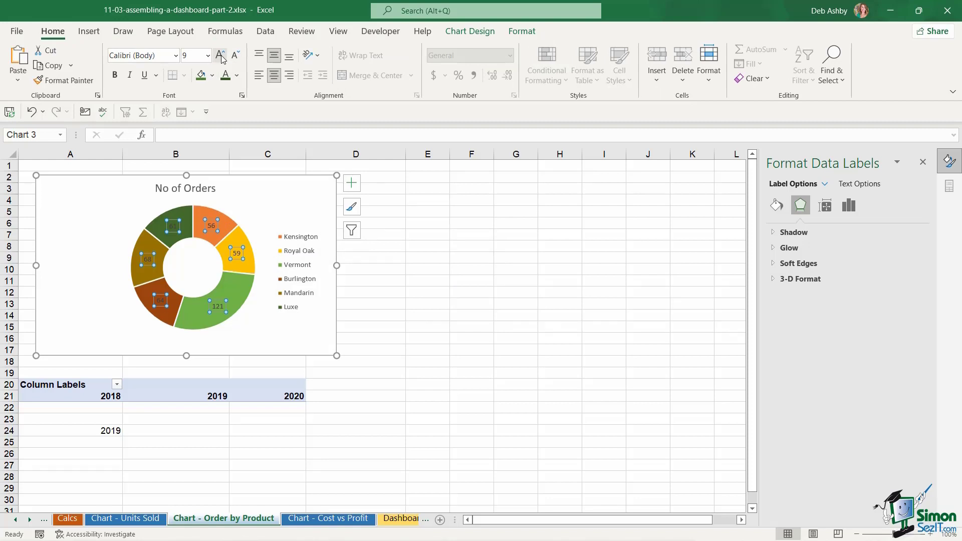
pyautogui.click(220, 55)
pyautogui.click(114, 76)
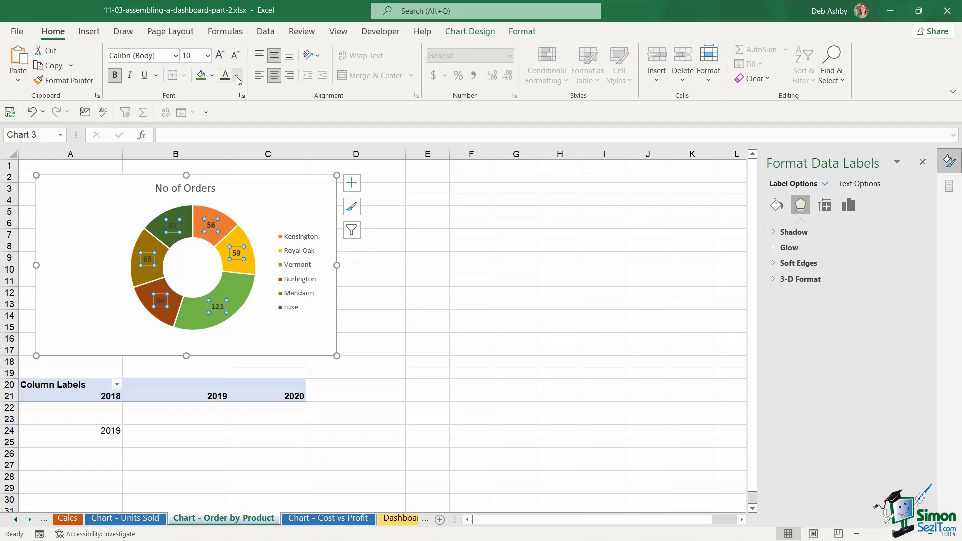
pyautogui.click(237, 75)
pyautogui.click(225, 126)
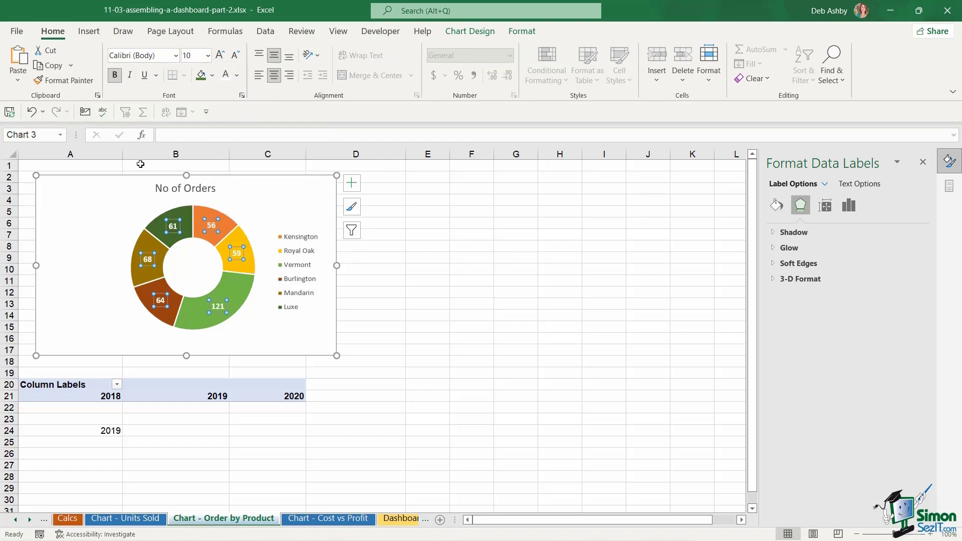
# - Change the doughnut chart's title to "No of Orders by Product"
pyautogui.click(105, 201)
pyautogui.click(158, 188)
pyautogui.moveTo(183, 188); pyautogui.dragTo(232, 189)
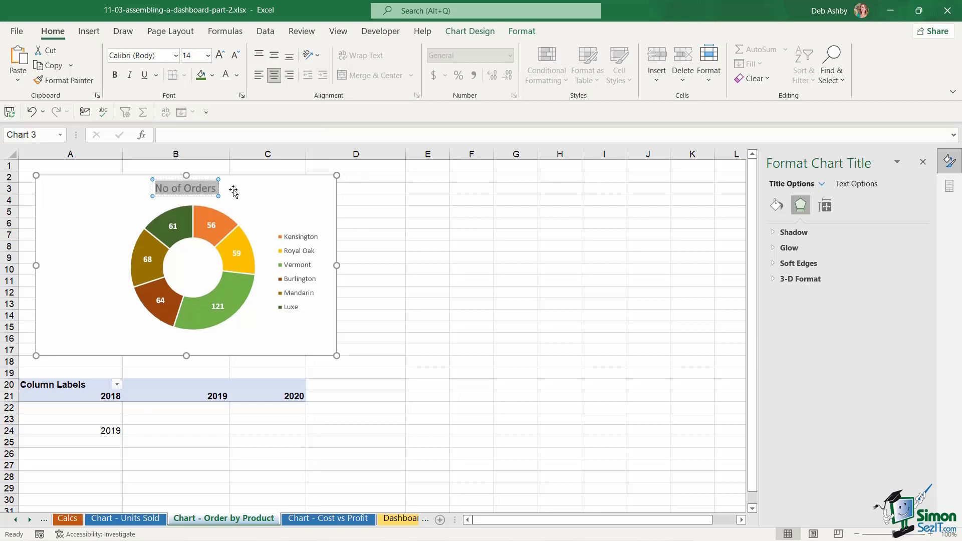
pyautogui.press('Delete')
pyautogui.write('Of')
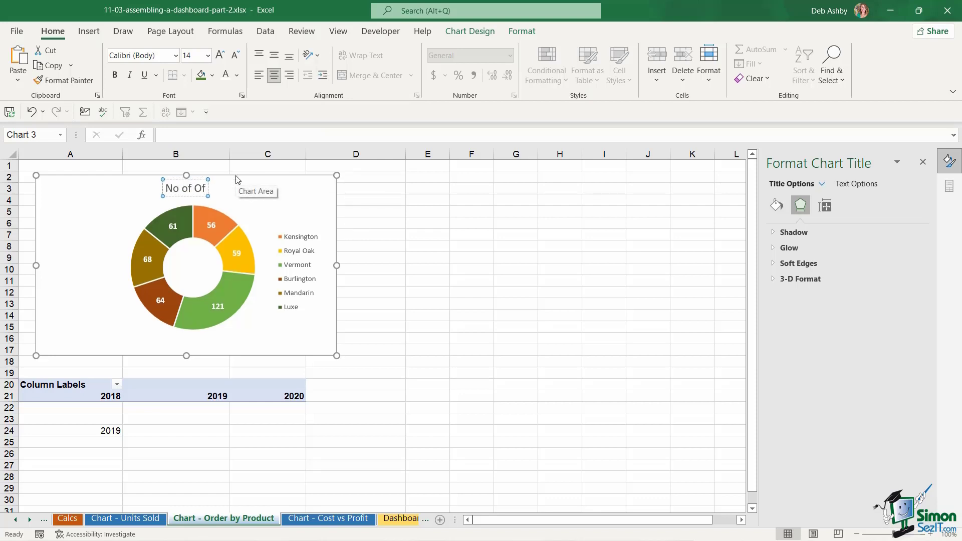
pyautogui.press('BackSpace')
pyautogui.write('rders')
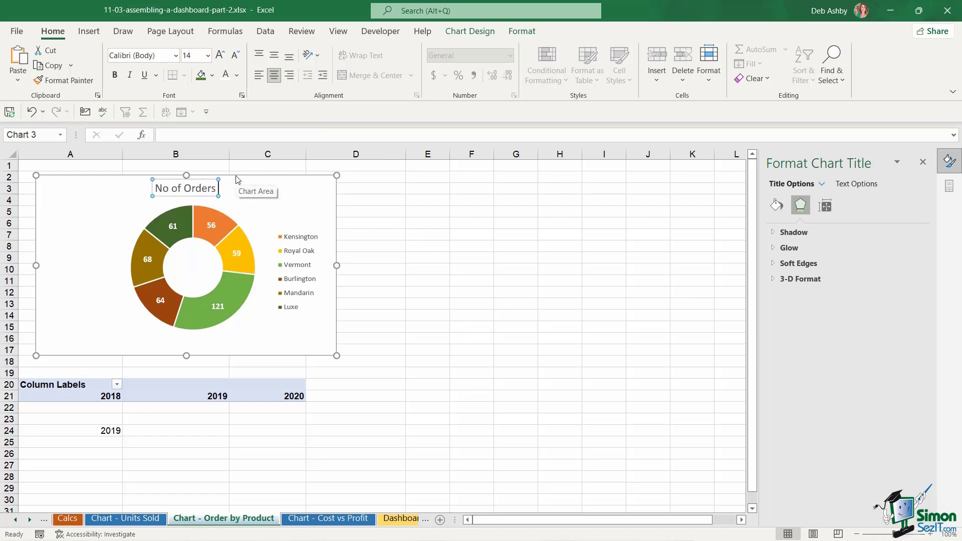
pyautogui.write(' by O')
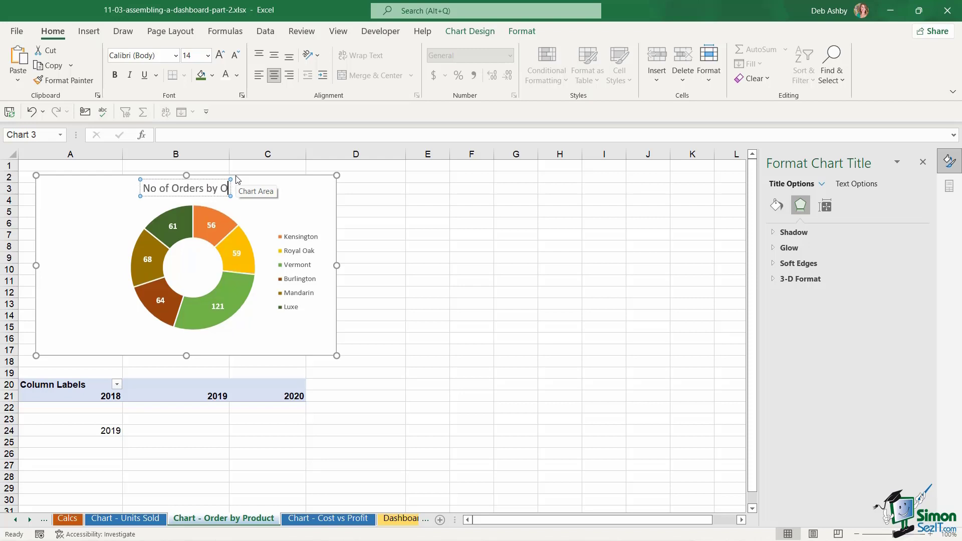
pyautogui.press('BackSpace')
pyautogui.write('Produ')
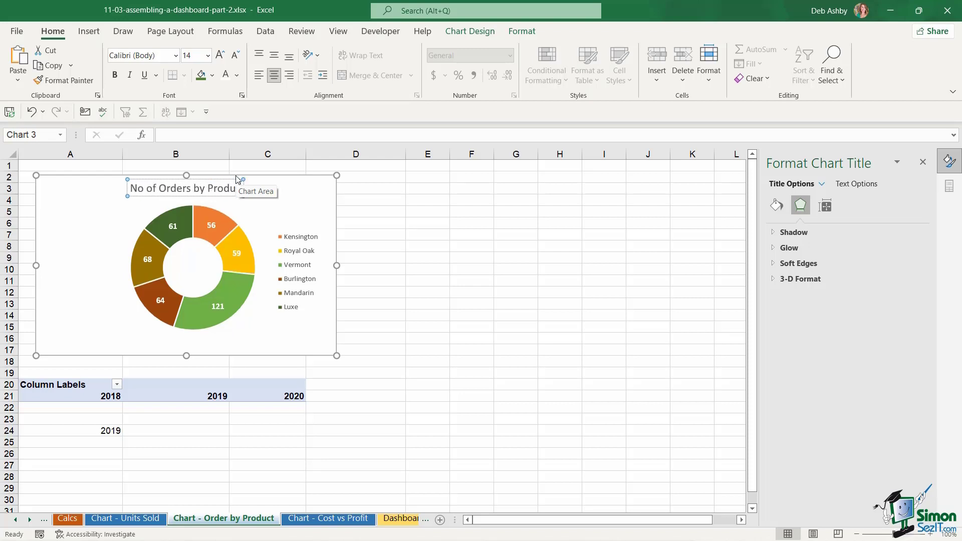
pyautogui.write('ct')
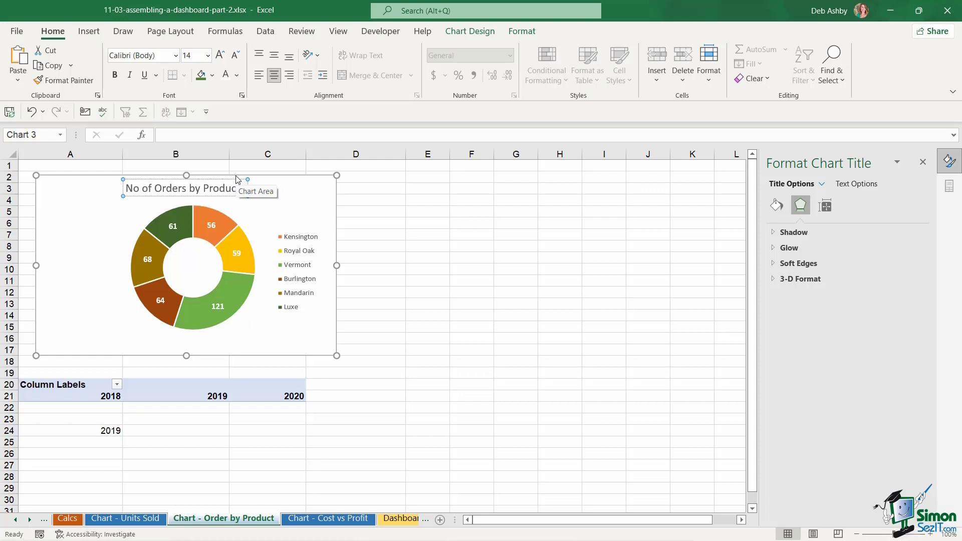
pyautogui.press('Escape')
pyautogui.press('Escape')
# - Insert a 2-D line chart with markers from the Product, COGS and Profit columns on the Calcs sheet, including their headers
pyautogui.click(318, 520)
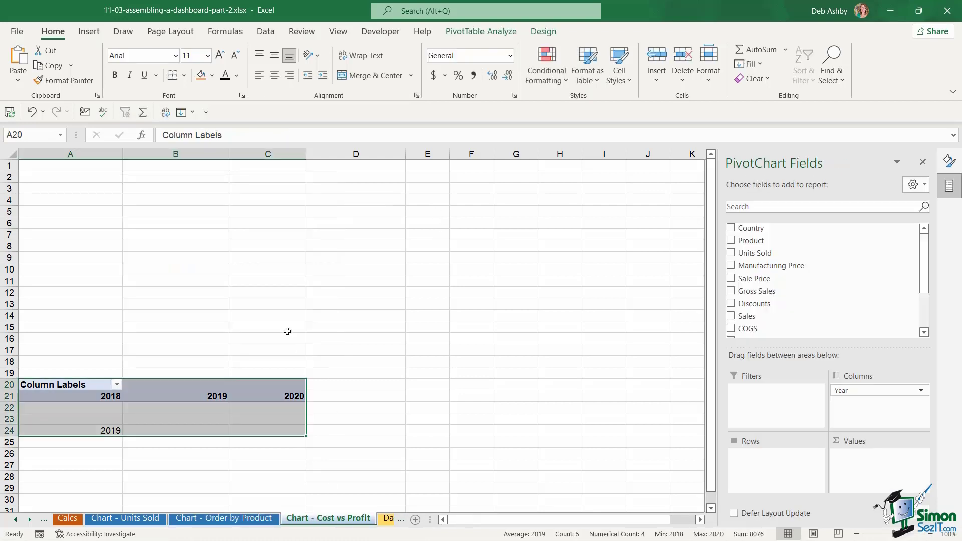
pyautogui.click(181, 276)
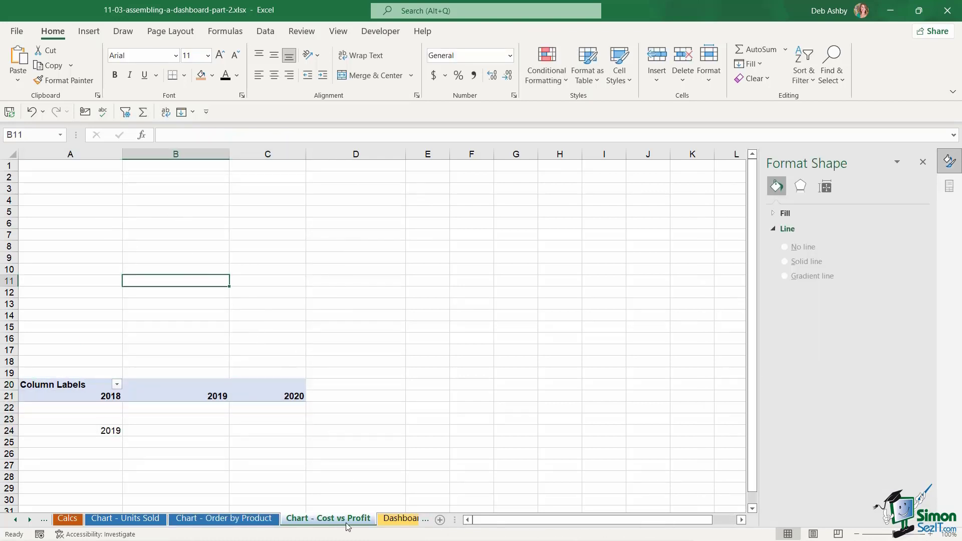
pyautogui.click(142, 210)
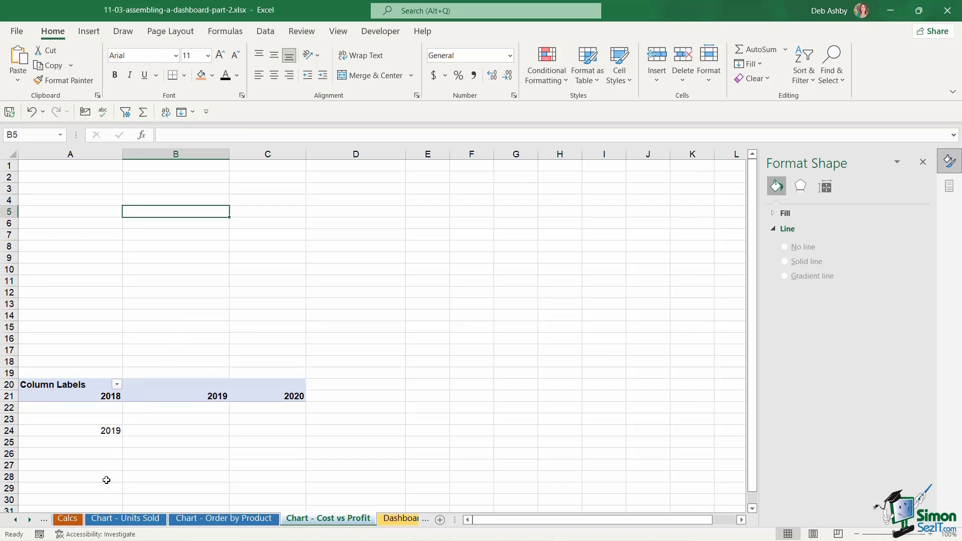
pyautogui.click(73, 519)
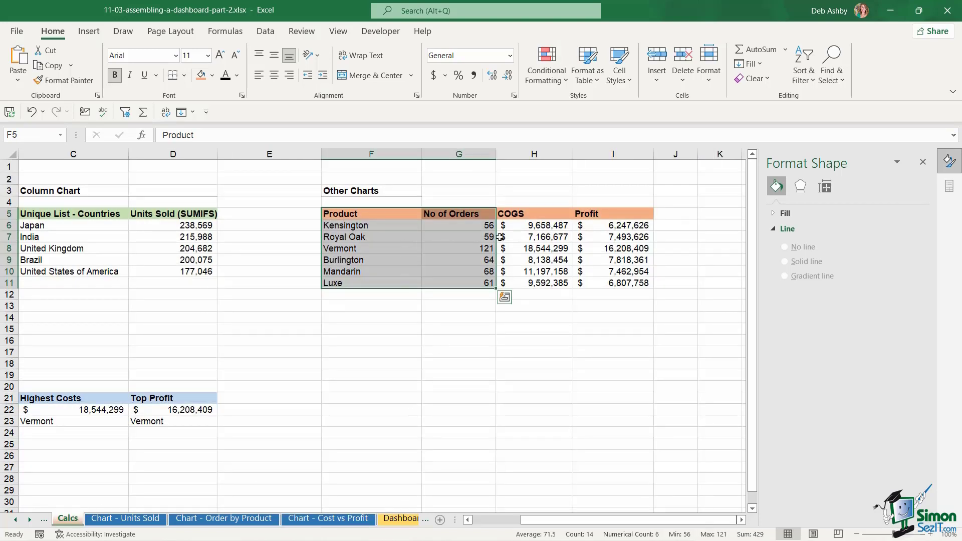
pyautogui.click(441, 345)
pyautogui.moveTo(365, 213); pyautogui.dragTo(366, 284)
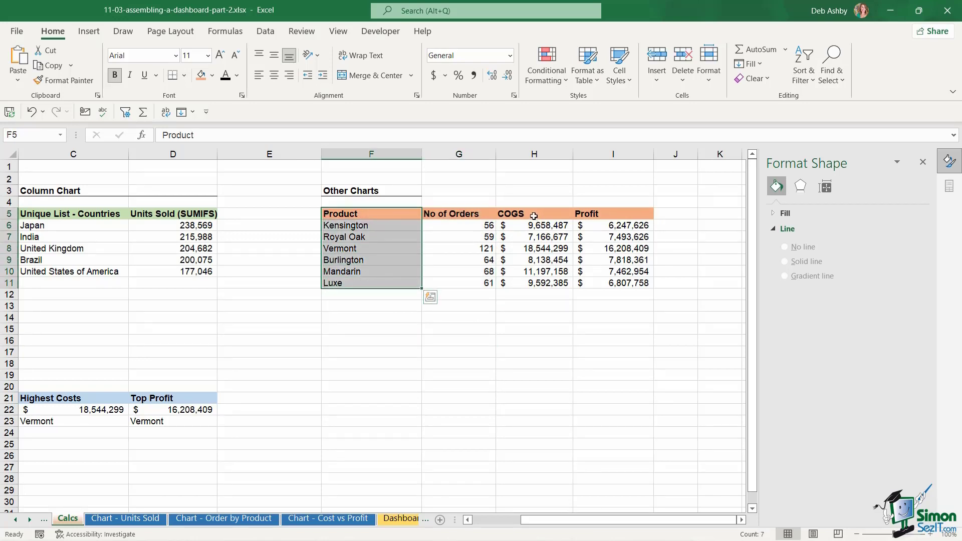
pyautogui.moveTo(533, 216); pyautogui.dragTo(603, 283)
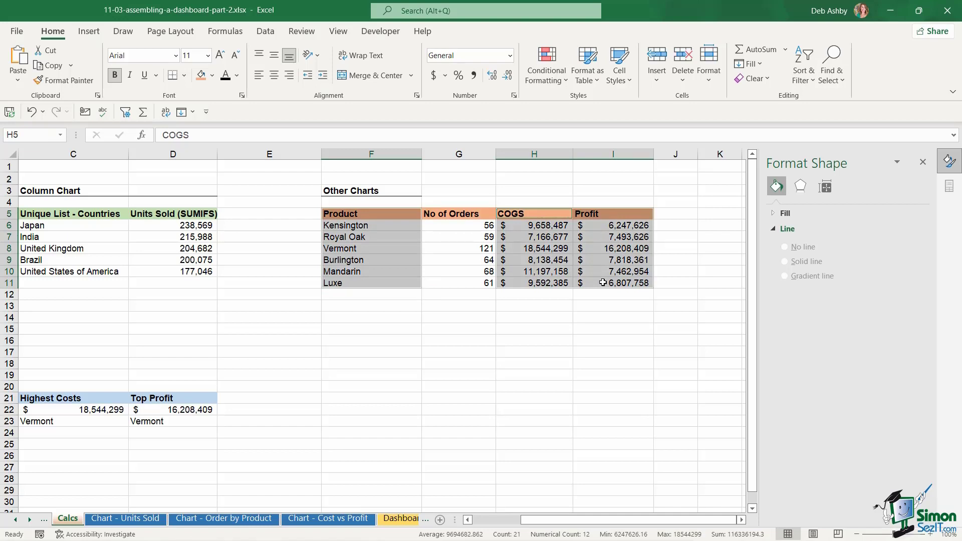
pyautogui.click(88, 32)
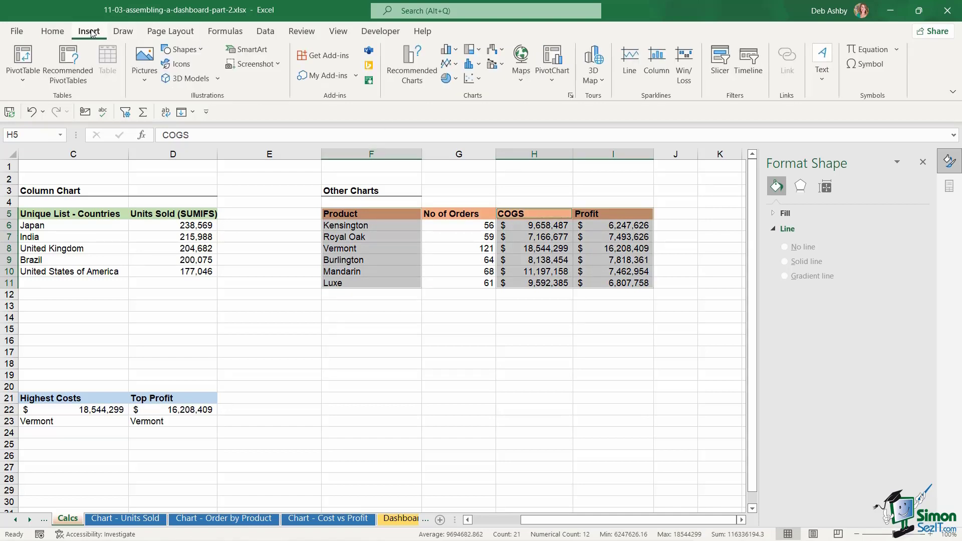
pyautogui.click(457, 66)
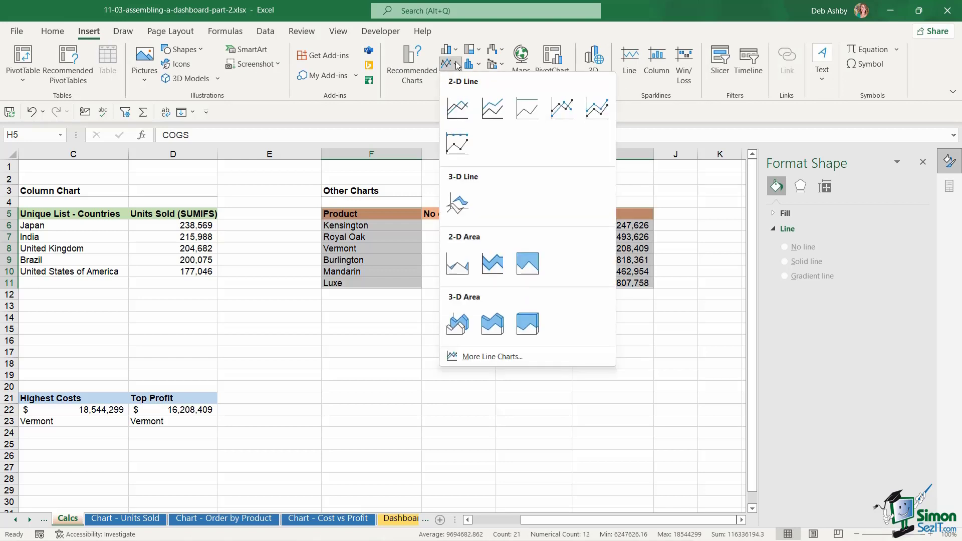
pyautogui.click(569, 112)
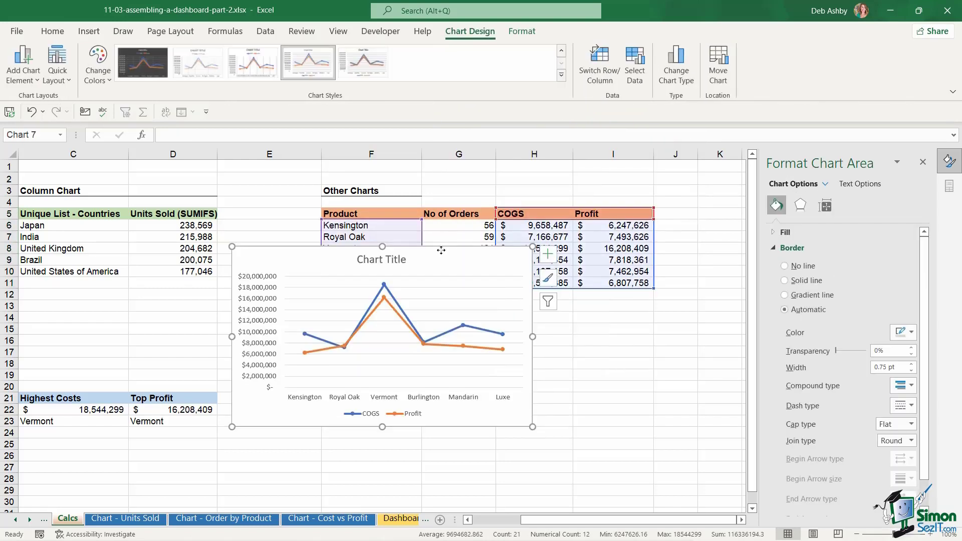
# - Move the line chart onto the Chart - Cost vs Profit sheet, place it above the year table, and widen it to column J
pyautogui.press('Delete')
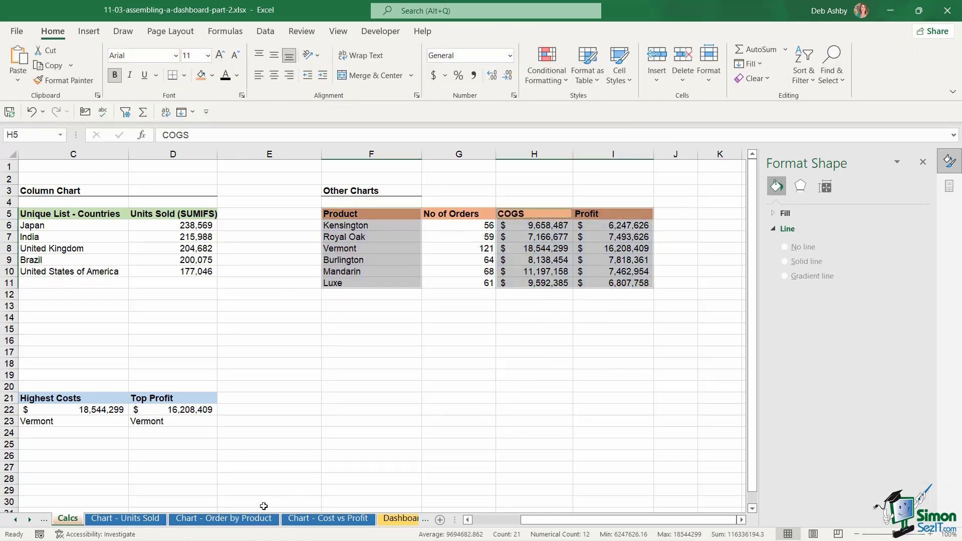
pyautogui.click(331, 519)
pyautogui.click(194, 272)
pyautogui.hotkey('ctrl', 'v')
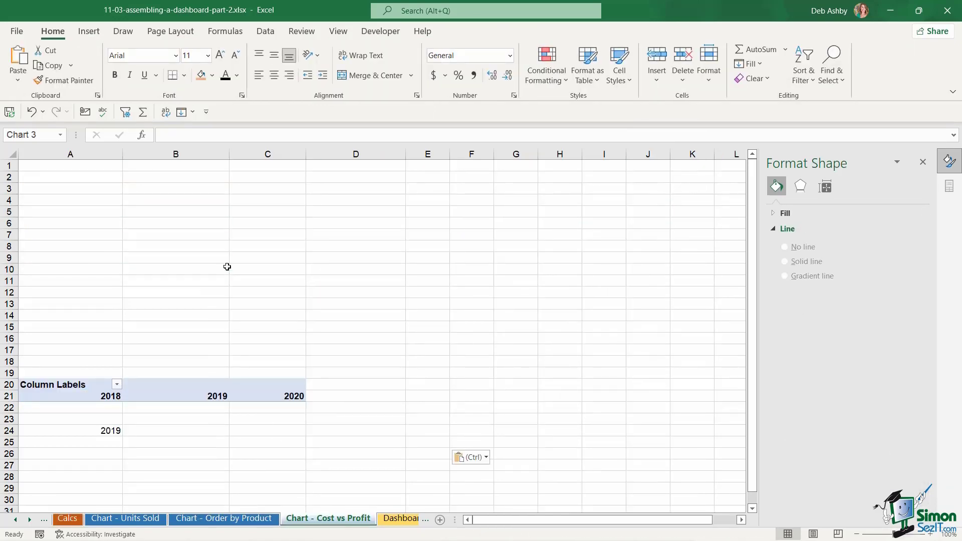
pyautogui.moveTo(318, 273); pyautogui.dragTo(261, 223)
pyautogui.moveTo(236, 179); pyautogui.dragTo(231, 172)
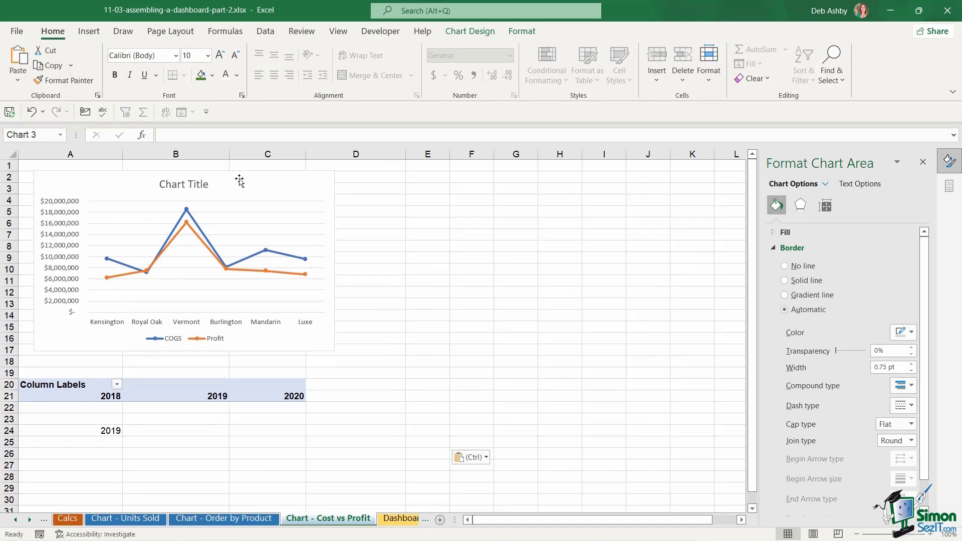
pyautogui.moveTo(462, 263); pyautogui.dragTo(662, 264)
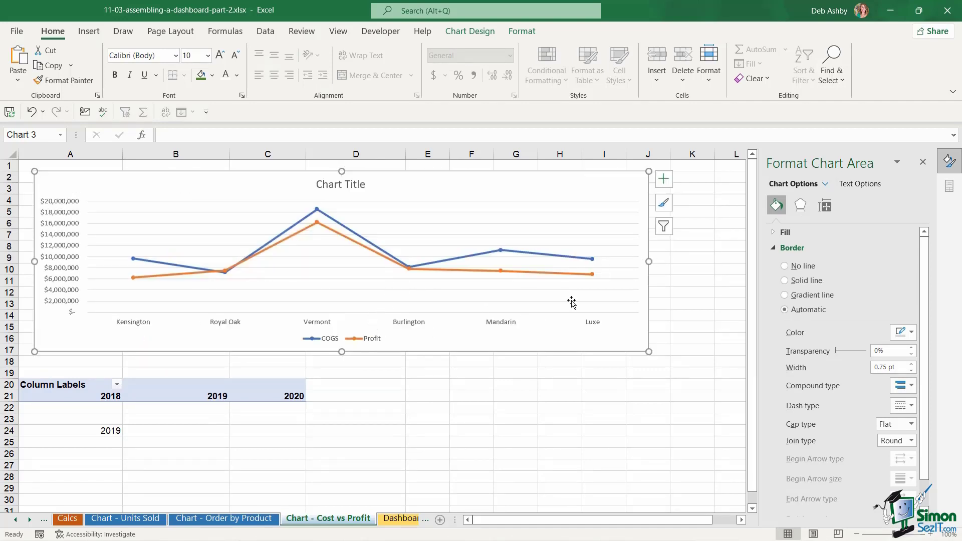
# - Set the line chart's legend position to Top
pyautogui.click(664, 179)
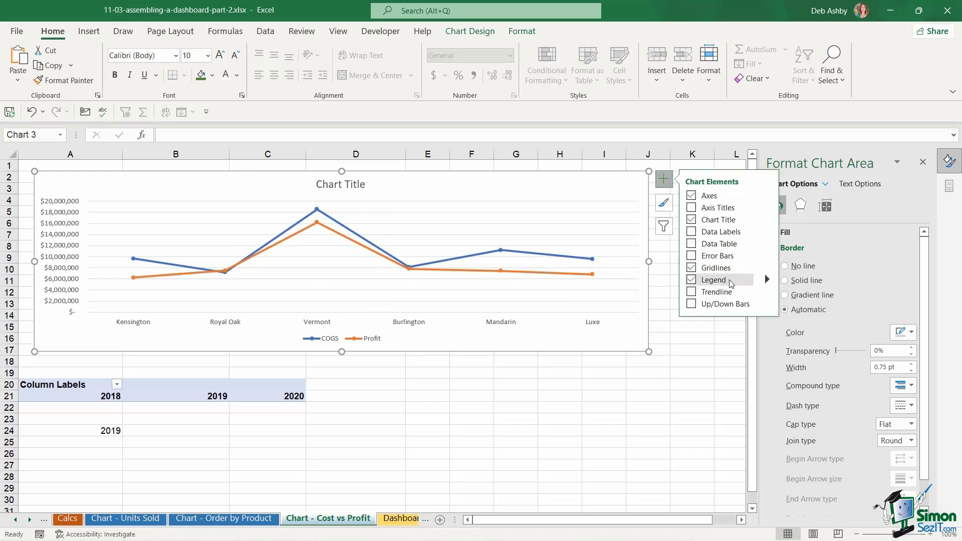
pyautogui.moveTo(768, 279)
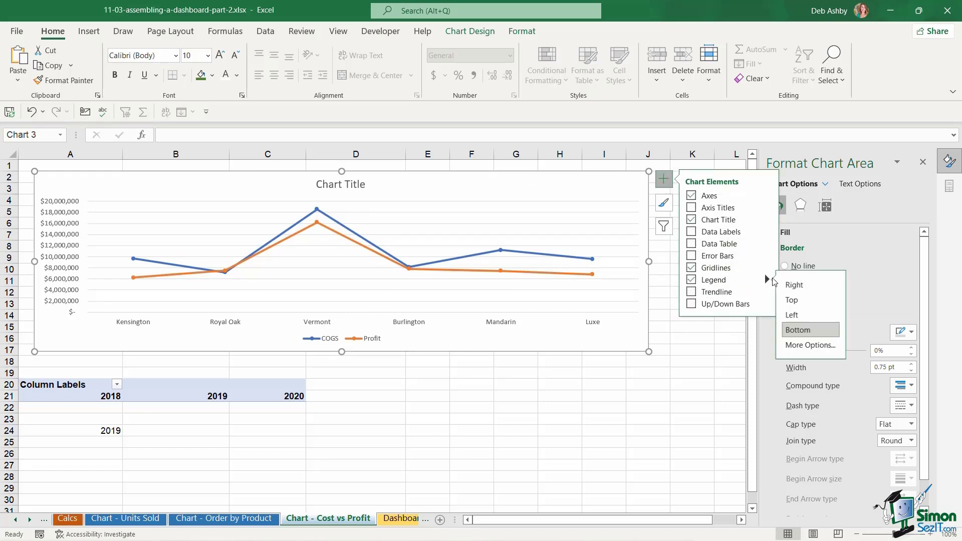
pyautogui.click(803, 300)
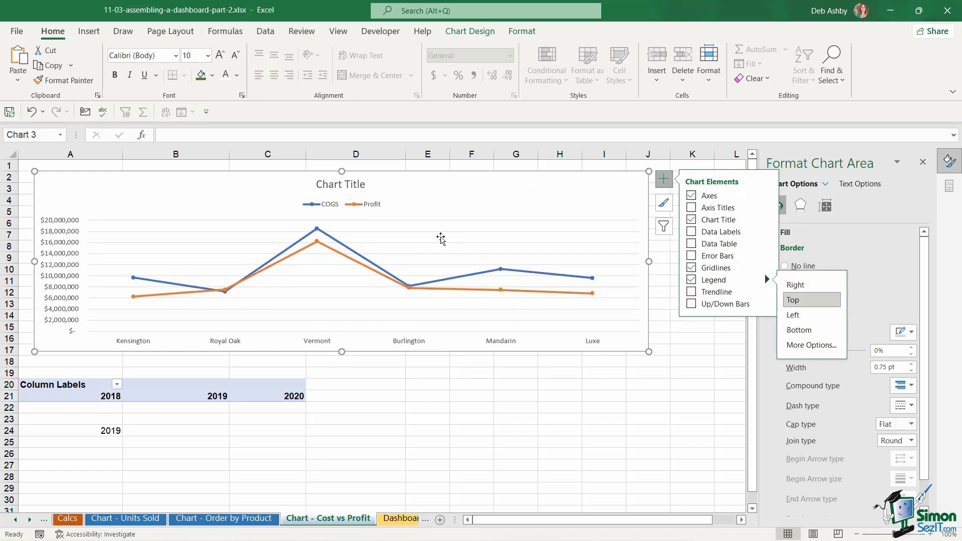
# - Change the line chart's title to "Cost vs Profit by Product"
pyautogui.click(354, 186)
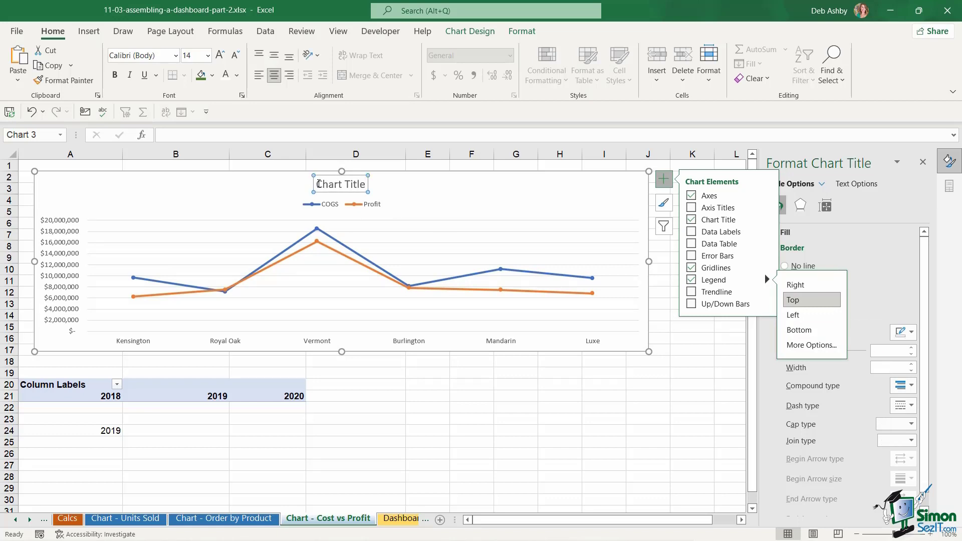
pyautogui.moveTo(319, 183); pyautogui.dragTo(399, 191)
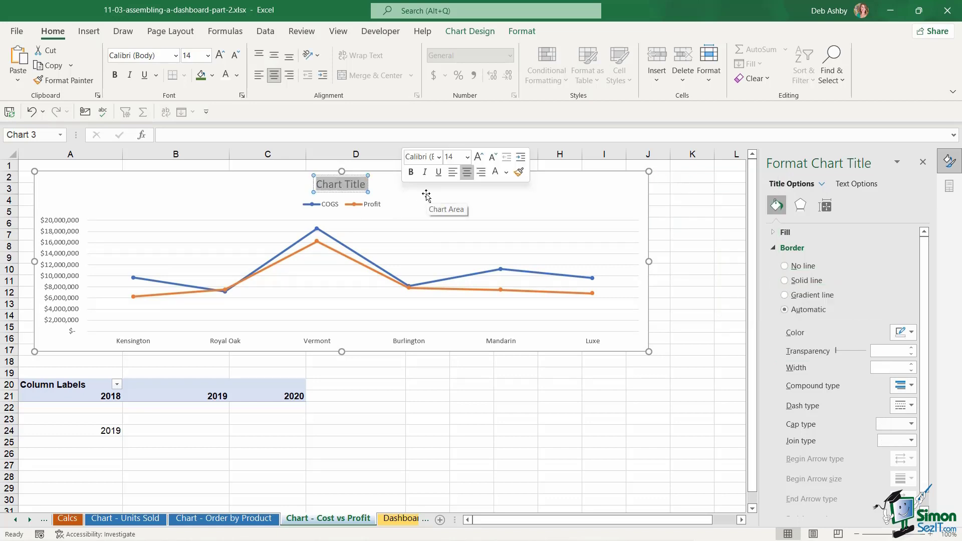
pyautogui.write('Cost vs Profit')
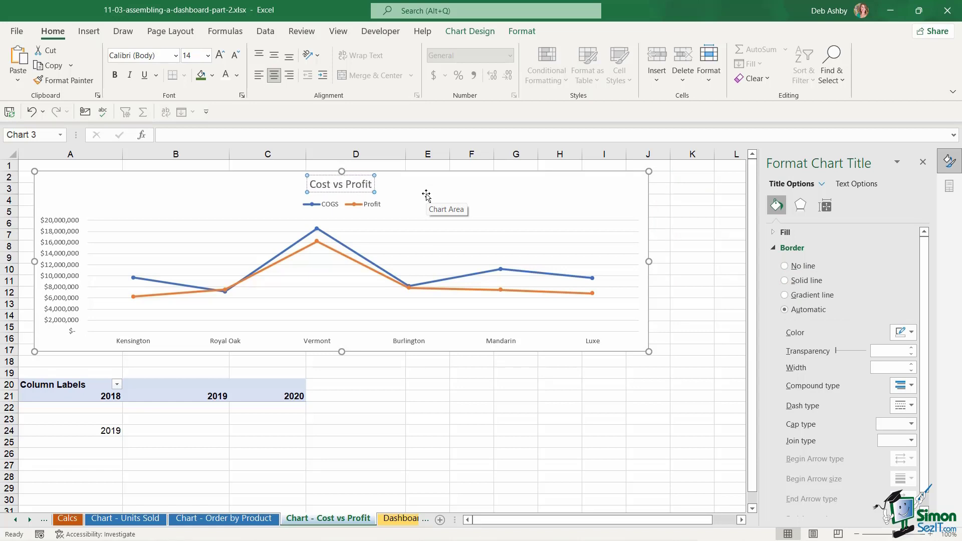
pyautogui.write(' by Pro')
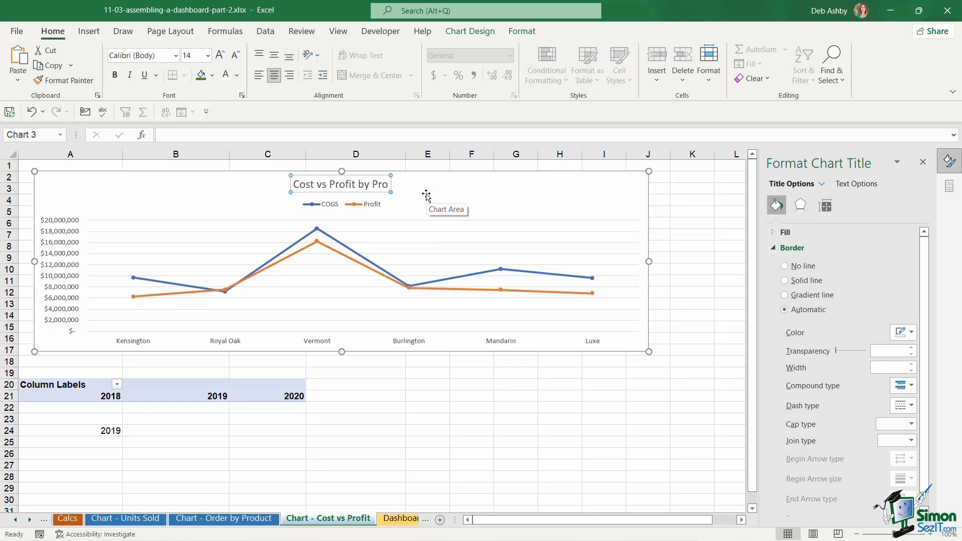
pyautogui.write('duct')
pyautogui.click(430, 200)
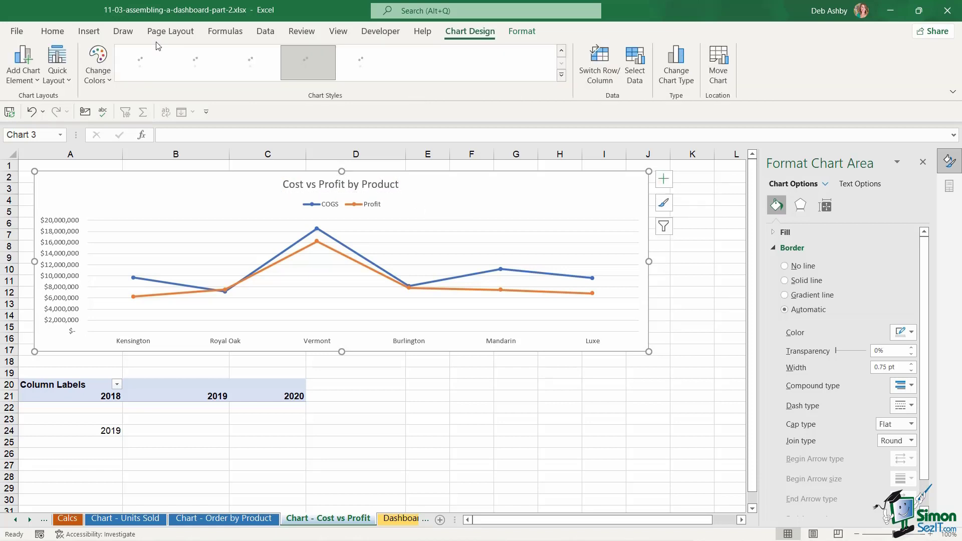
# - Apply the monochromatic dark-to-light green palette to the Cost vs Profit line chart
pyautogui.click(98, 66)
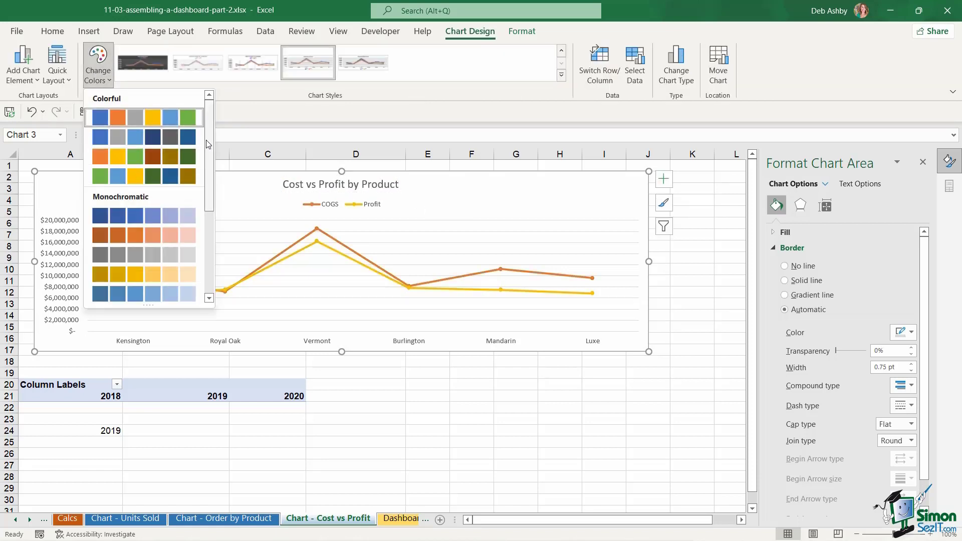
pyautogui.scroll(-3, 209, 144)
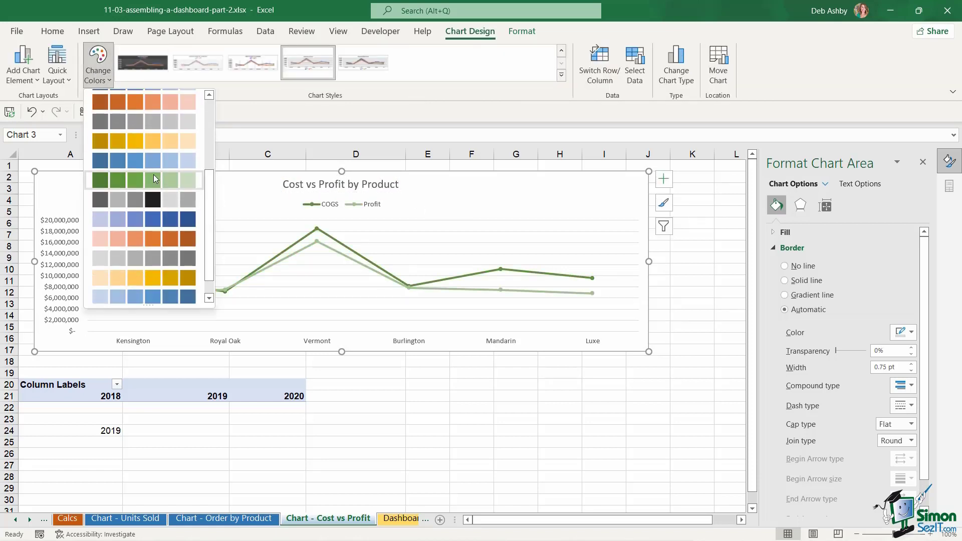
pyautogui.click(154, 177)
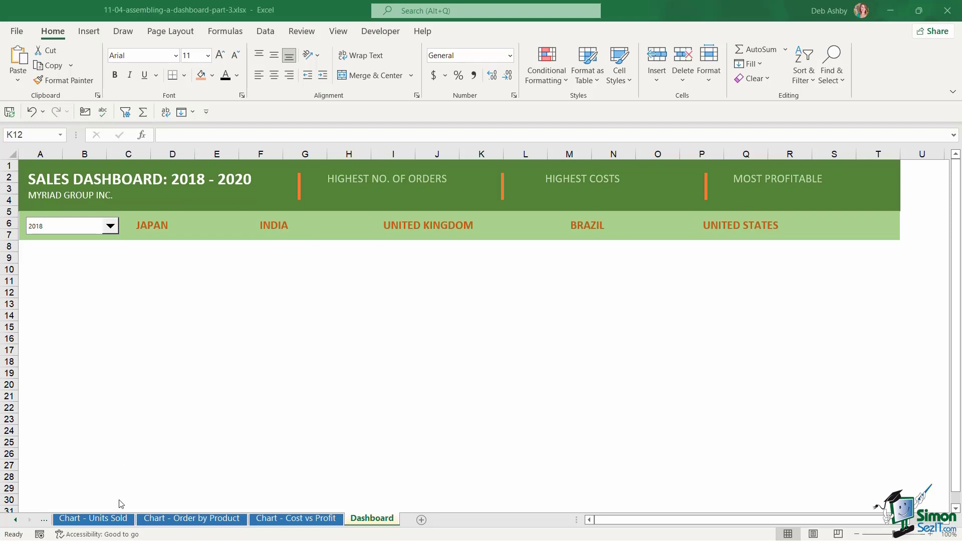
# - Copy the Units Sold chart onto the Dashboard sheet, place it under the country headings from row 10, and widen it to column L
pyautogui.click(92, 519)
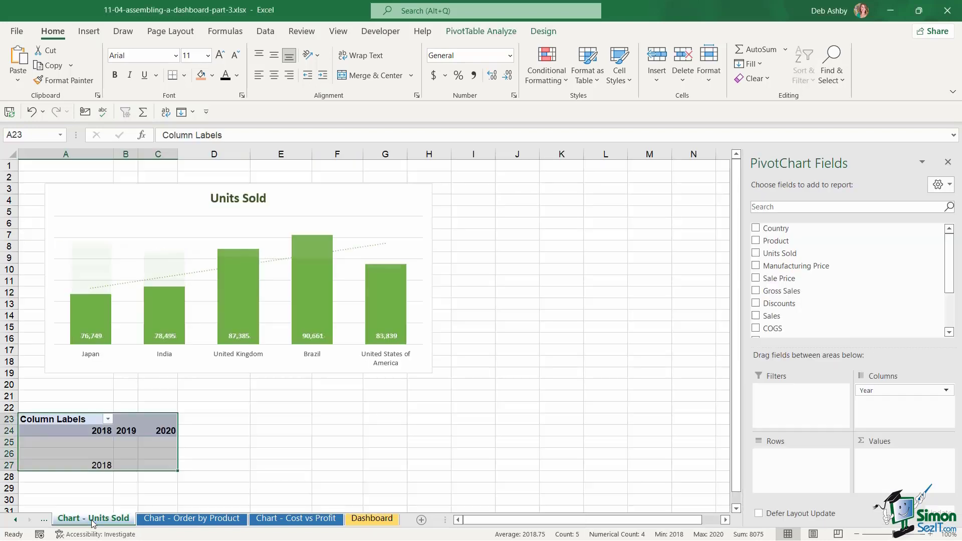
pyautogui.hotkey('ctrl', 'c')
pyautogui.click(339, 192)
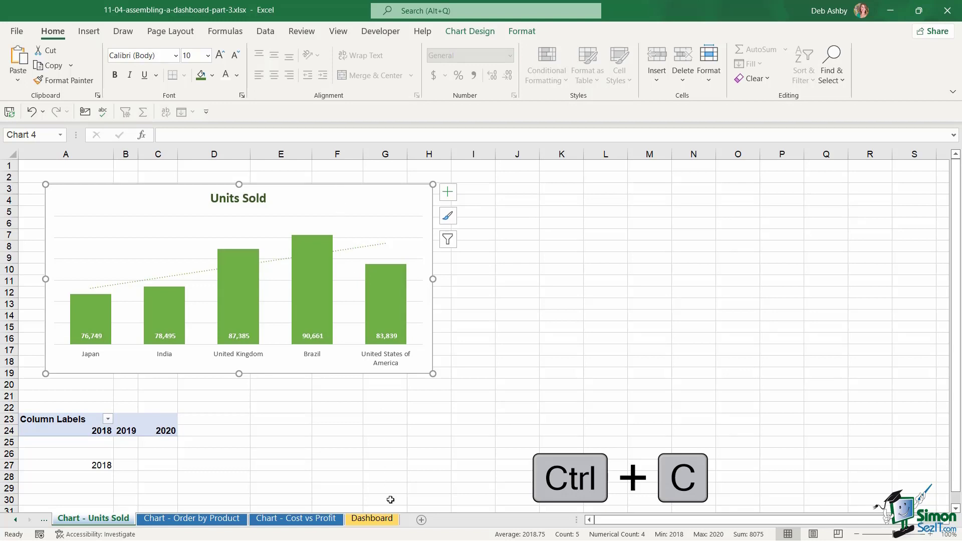
pyautogui.click(372, 518)
pyautogui.click(303, 338)
pyautogui.hotkey('ctrl', 'v')
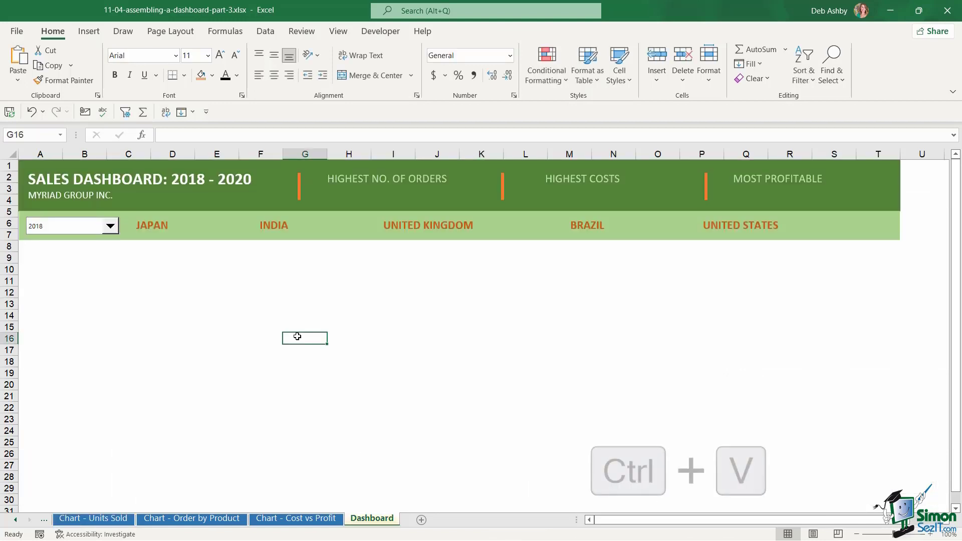
pyautogui.moveTo(391, 338); pyautogui.dragTo(155, 269)
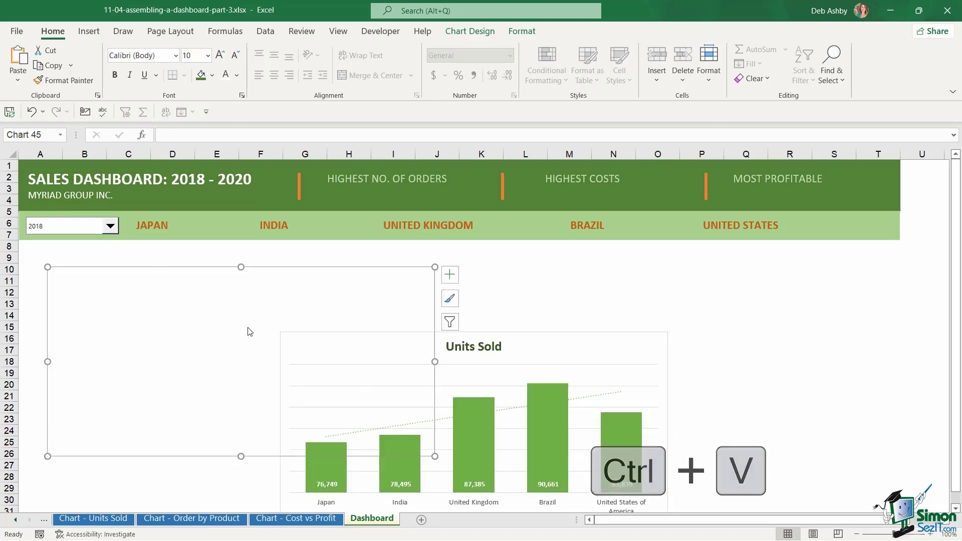
pyautogui.moveTo(436, 361); pyautogui.dragTo(521, 363)
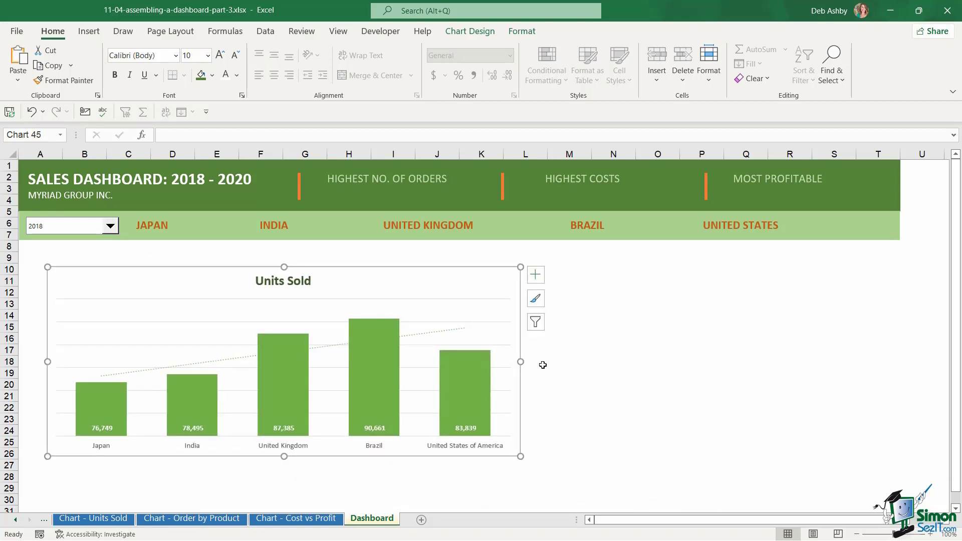
# - Copy the No of Orders by Product doughnut chart onto the Dashboard sheet, place it beside Units Sold from row 10, and enlarge it to column T
pyautogui.click(172, 519)
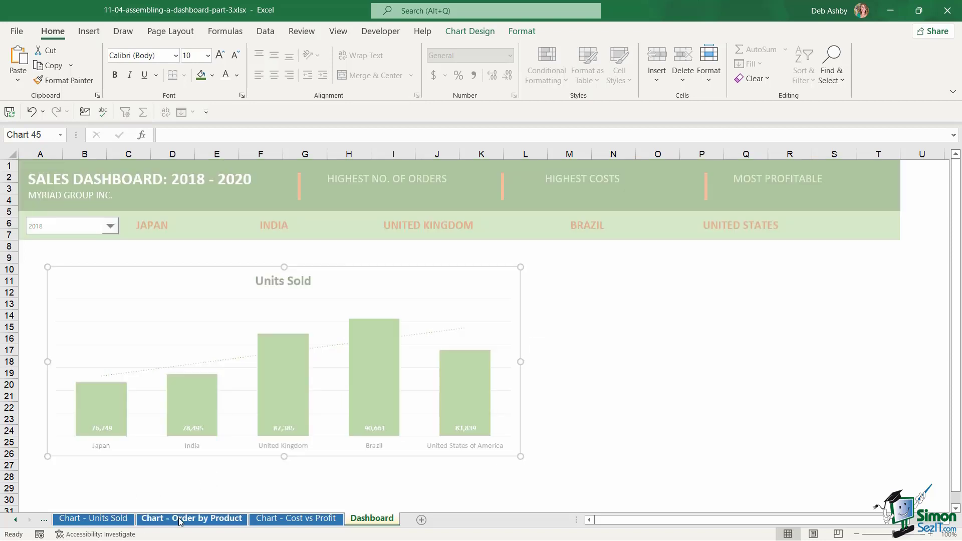
pyautogui.click(290, 193)
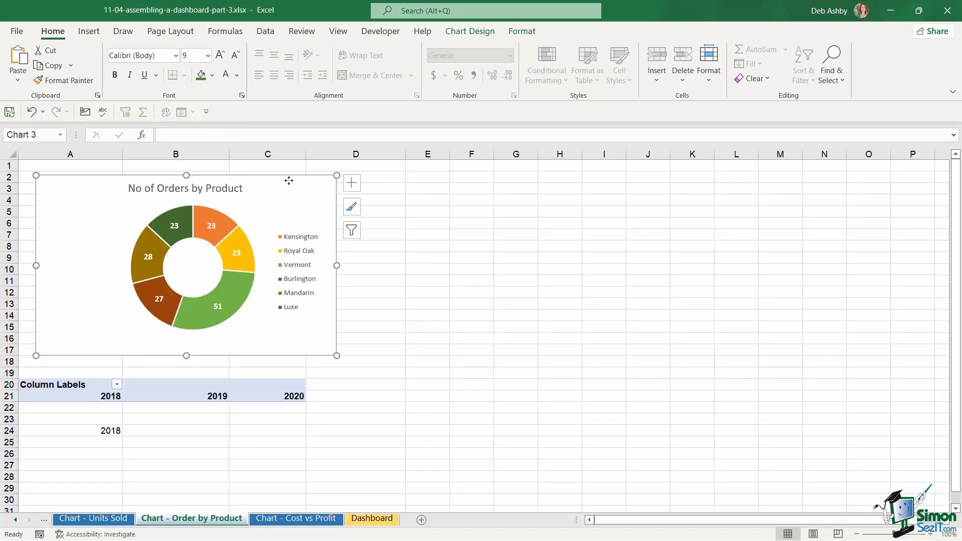
pyautogui.click(374, 519)
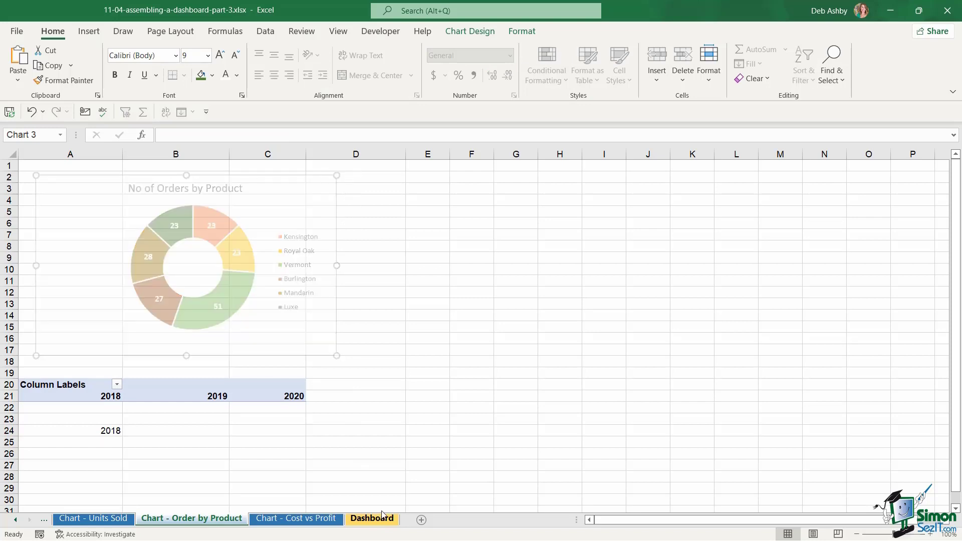
pyautogui.click(620, 333)
pyautogui.hotkey('ctrl', 'v')
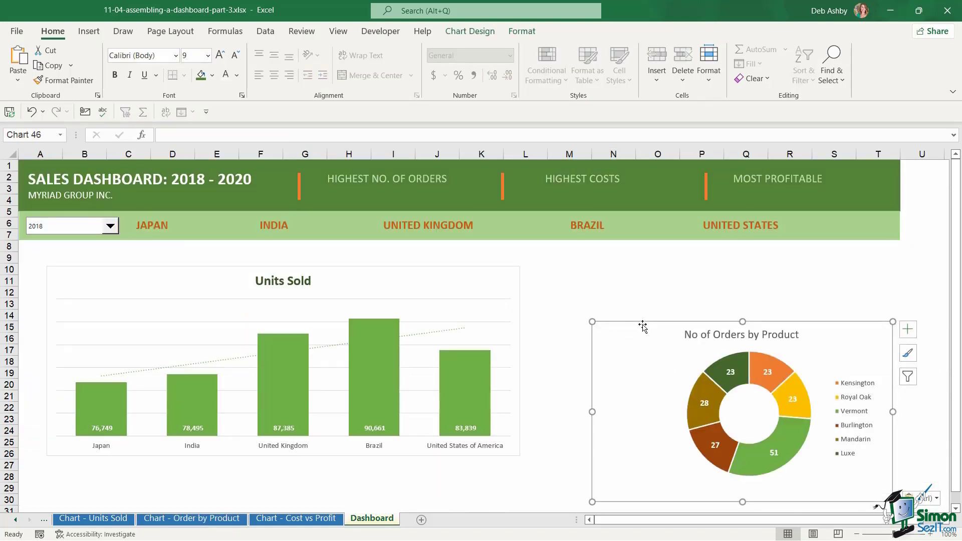
pyautogui.moveTo(643, 327); pyautogui.dragTo(578, 268)
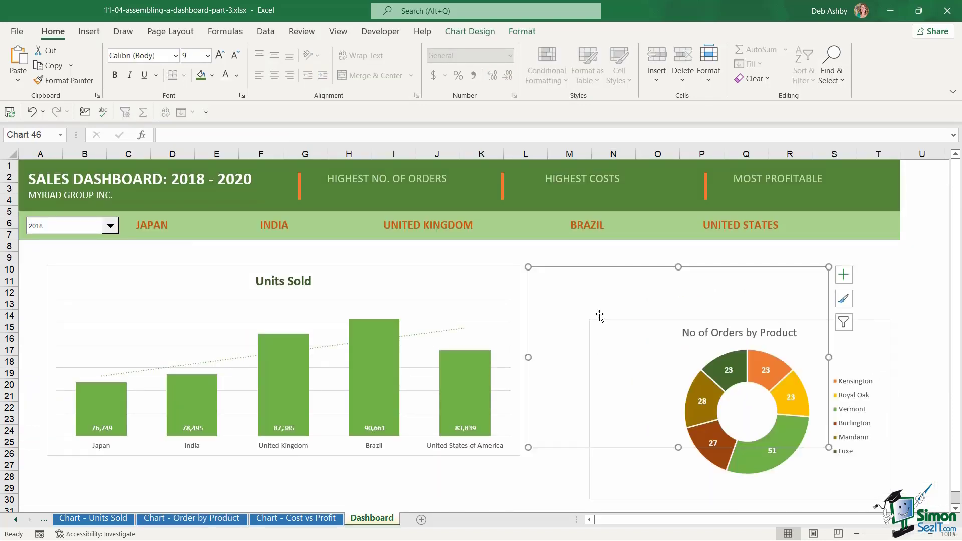
pyautogui.moveTo(679, 449); pyautogui.dragTo(678, 458)
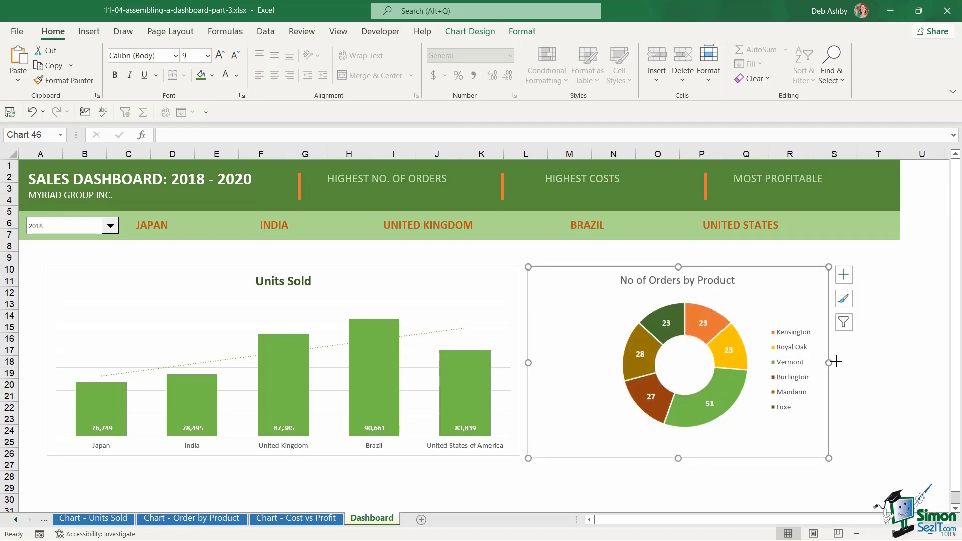
pyautogui.moveTo(830, 362); pyautogui.dragTo(898, 353)
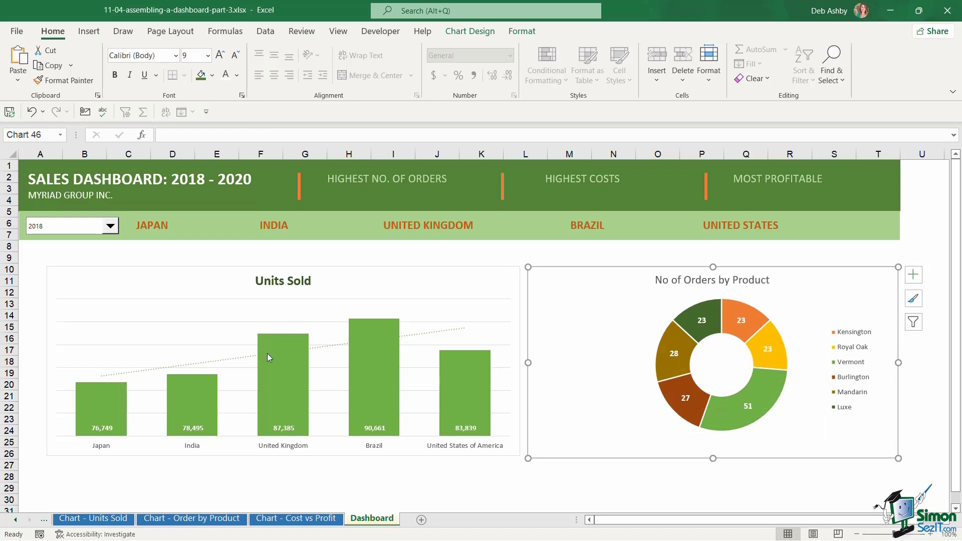
# - Copy the Cost vs Profit by Product chart onto the Dashboard sheet, place it beneath the other charts from row 27, and widen it to column T
pyautogui.click(280, 519)
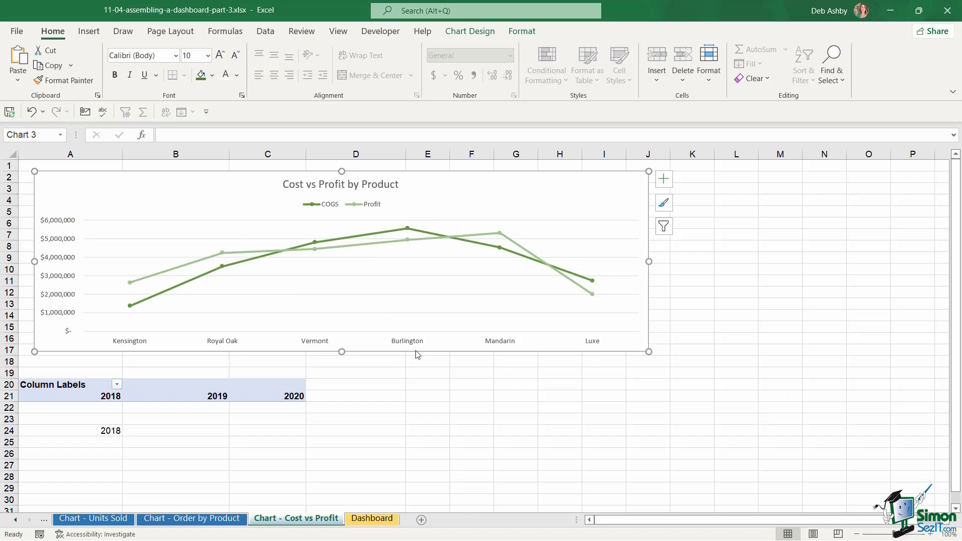
pyautogui.click(377, 521)
pyautogui.click(361, 497)
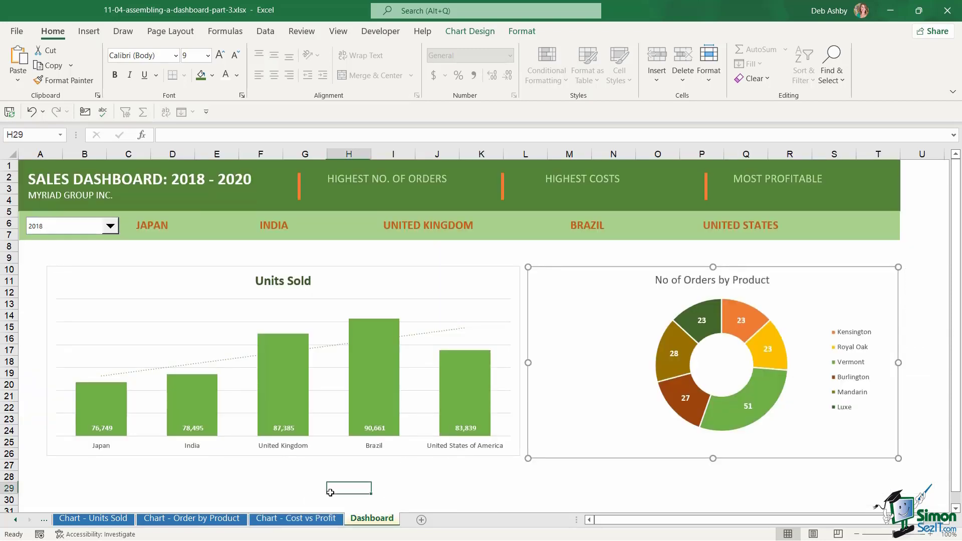
pyautogui.hotkey('ctrl', 'v')
pyautogui.scroll(-5, 481, 468)
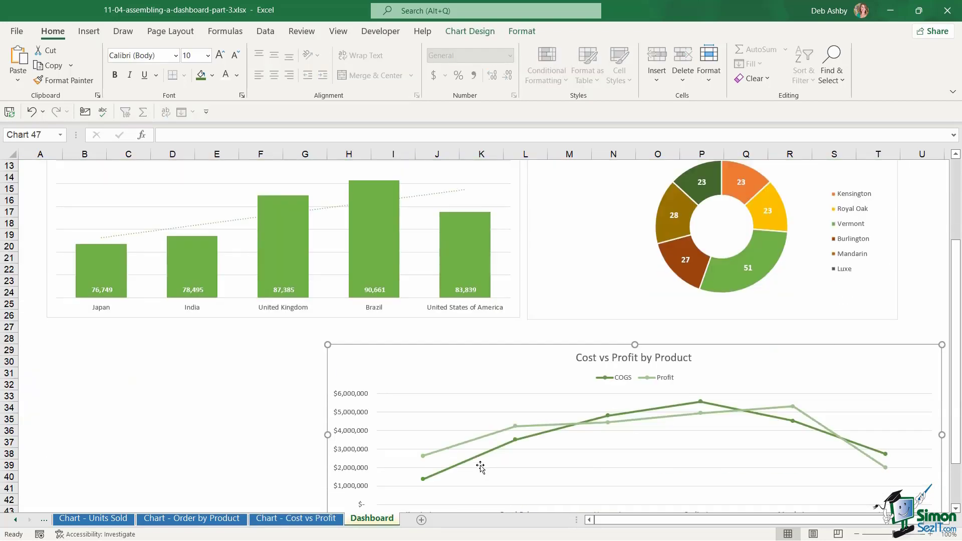
pyautogui.moveTo(519, 316); pyautogui.dragTo(237, 294)
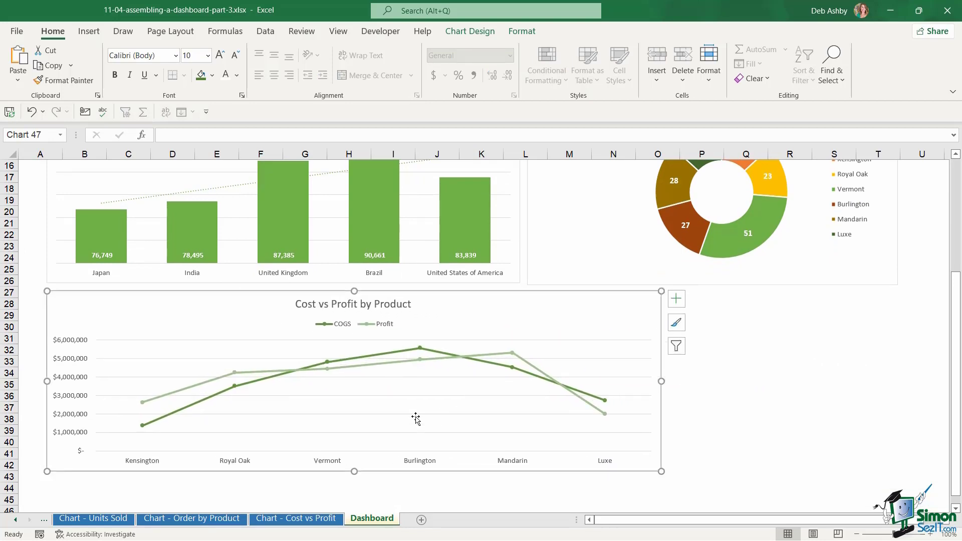
pyautogui.moveTo(664, 381); pyautogui.dragTo(899, 375)
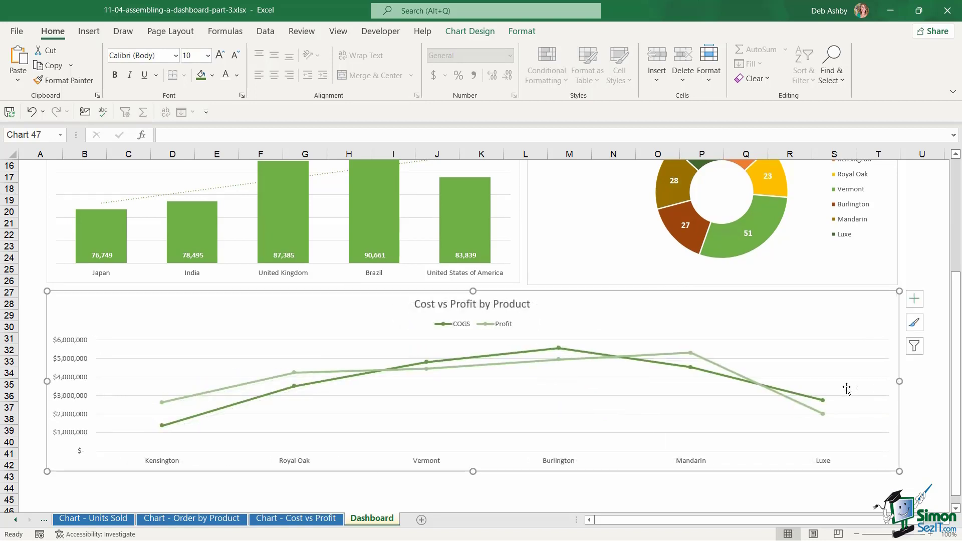
pyautogui.click(922, 244)
# - Remove the outlines from the Units Sold, No of Orders by Product and Cost vs Profit by Product charts on the Dashboard
pyautogui.scroll(4, 875, 254)
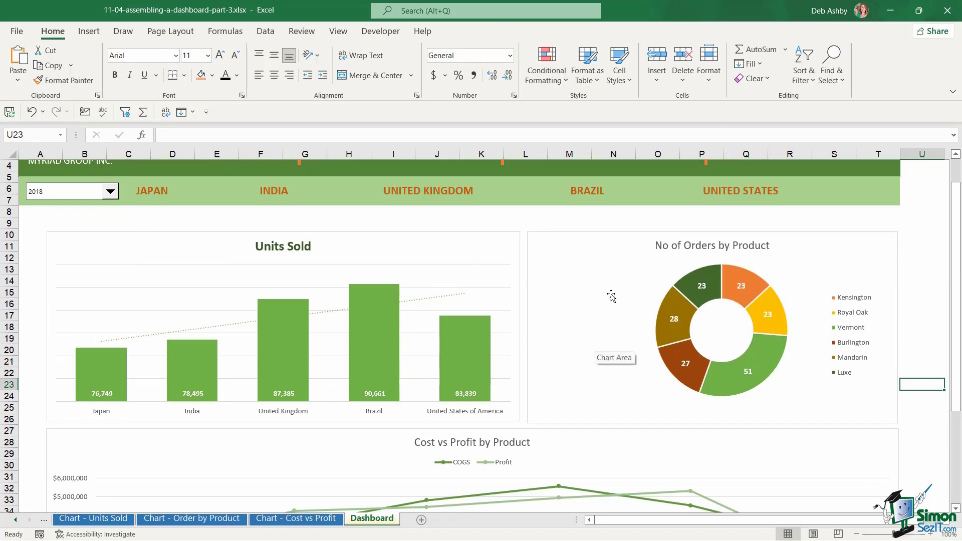
pyautogui.click(500, 251)
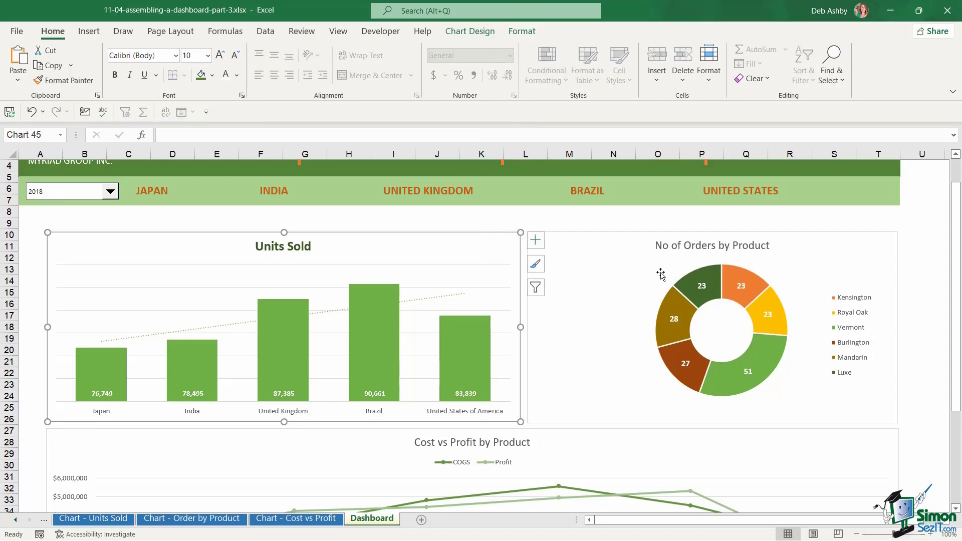
pyautogui.click(523, 33)
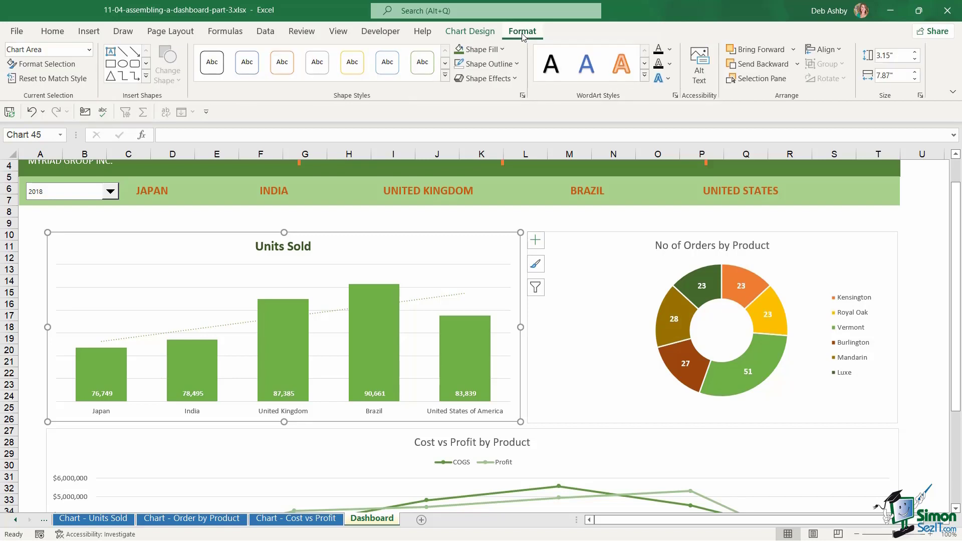
pyautogui.click(518, 65)
pyautogui.click(493, 217)
pyautogui.click(610, 246)
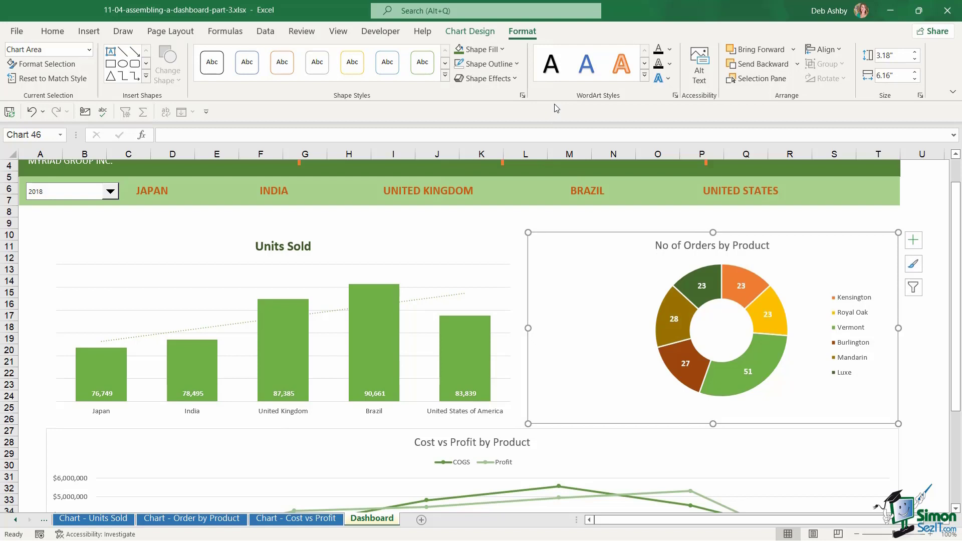
pyautogui.click(510, 64)
pyautogui.click(494, 218)
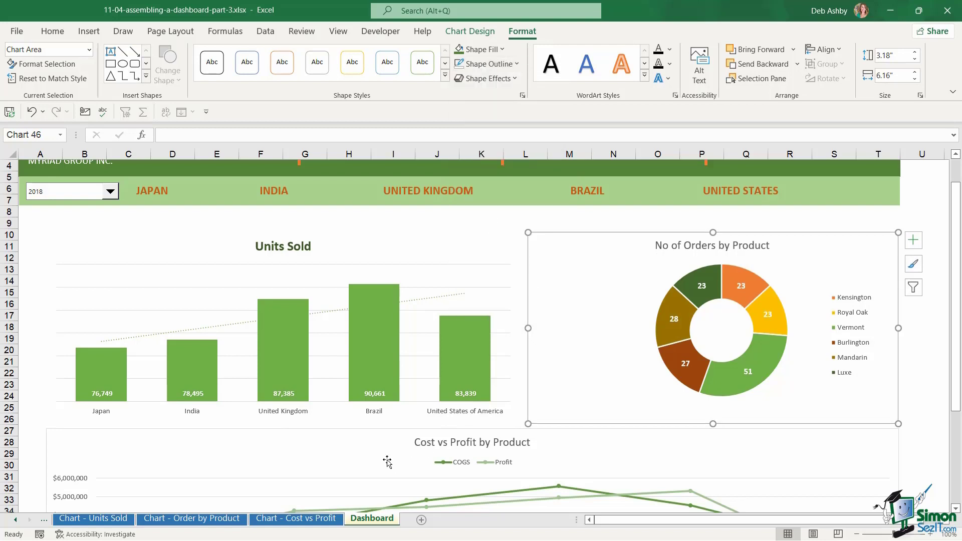
pyautogui.click(306, 442)
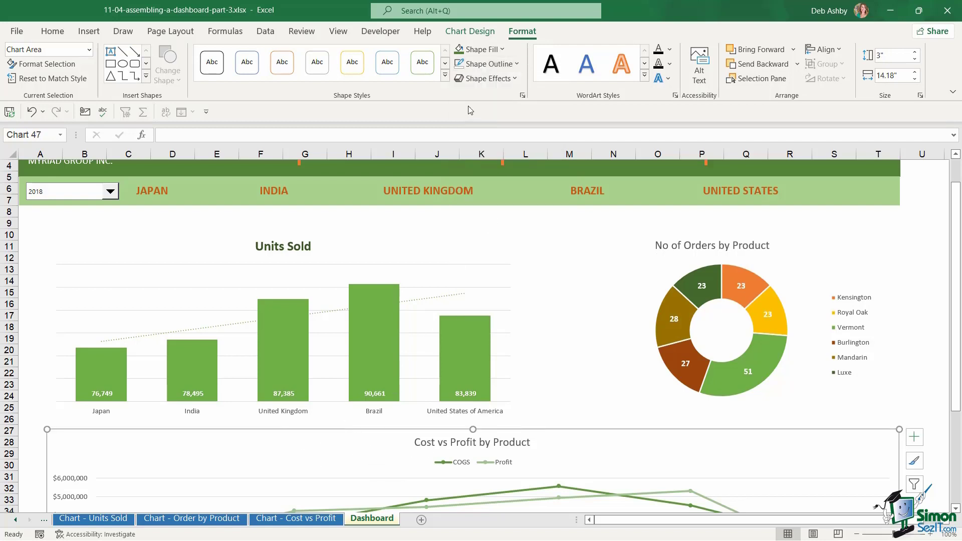
pyautogui.click(510, 64)
pyautogui.click(494, 218)
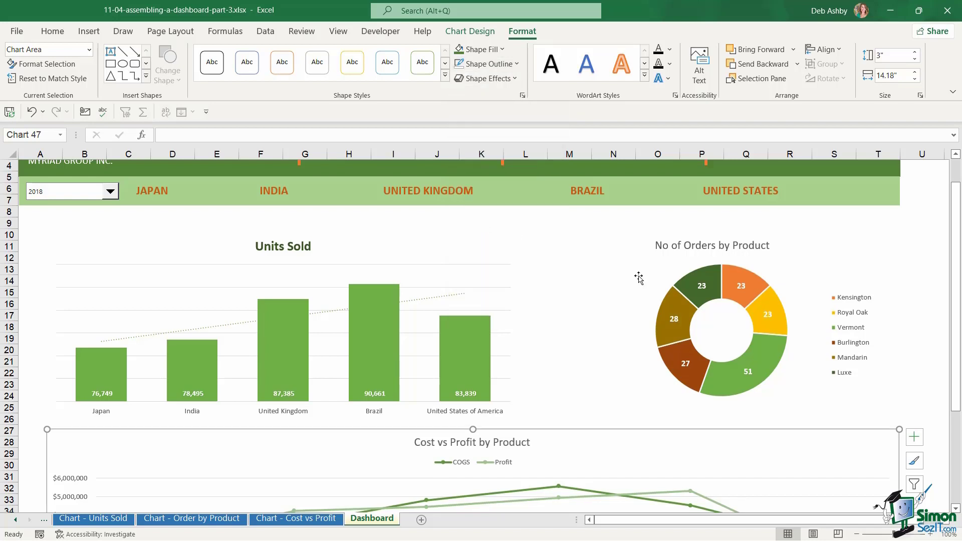
pyautogui.click(918, 285)
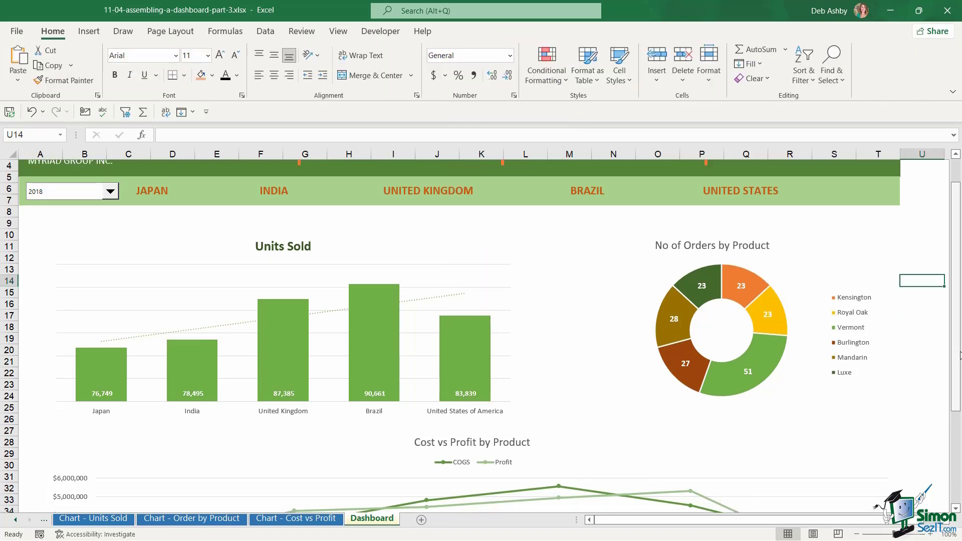
# - Test the dashboard's year selector by switching between 2018, 2019 and 2020, leaving it on 2020
pyautogui.click(108, 193)
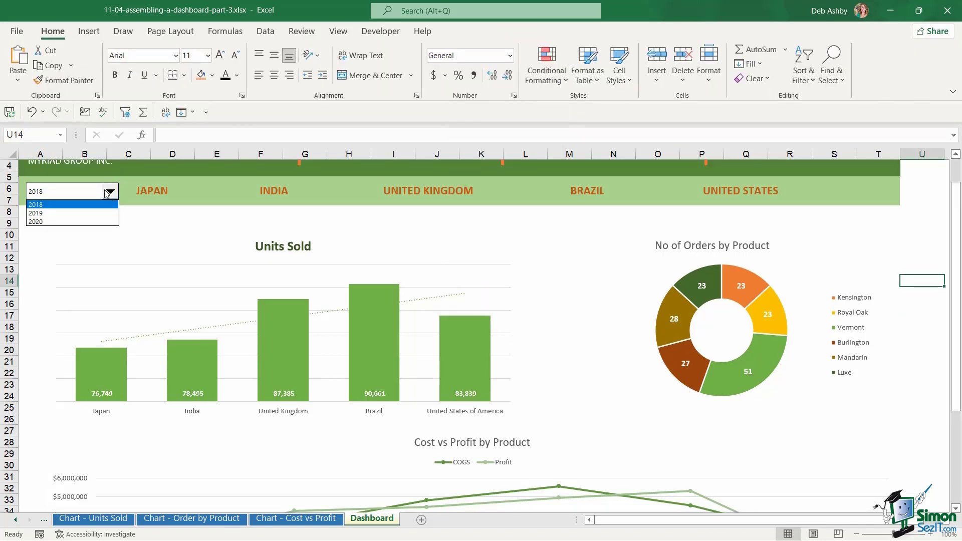
pyautogui.click(61, 215)
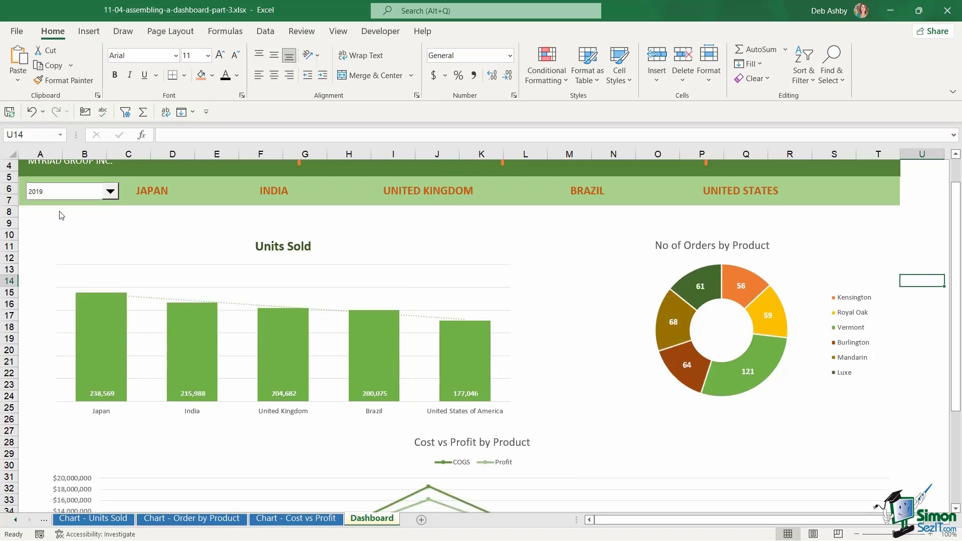
pyautogui.click(109, 191)
pyautogui.click(70, 213)
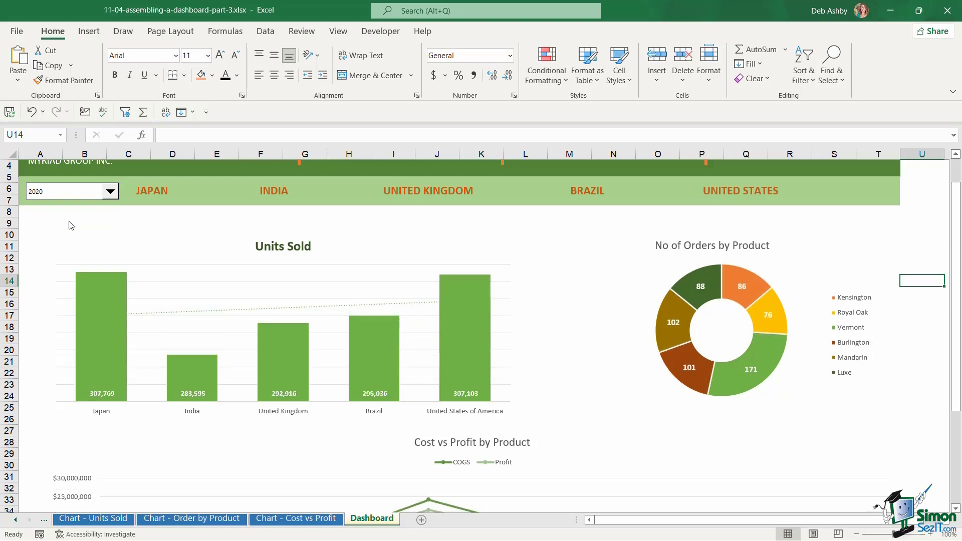
pyautogui.click(109, 193)
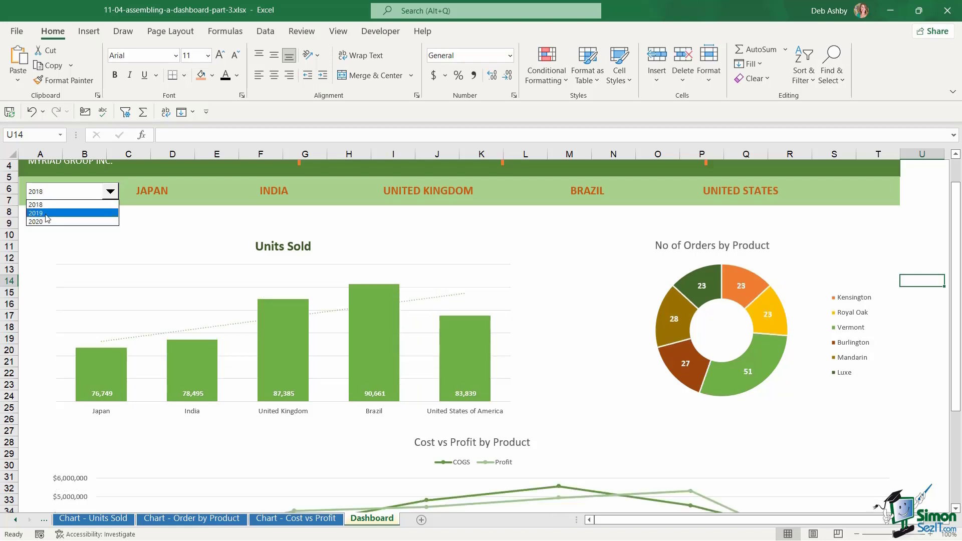
pyautogui.click(47, 214)
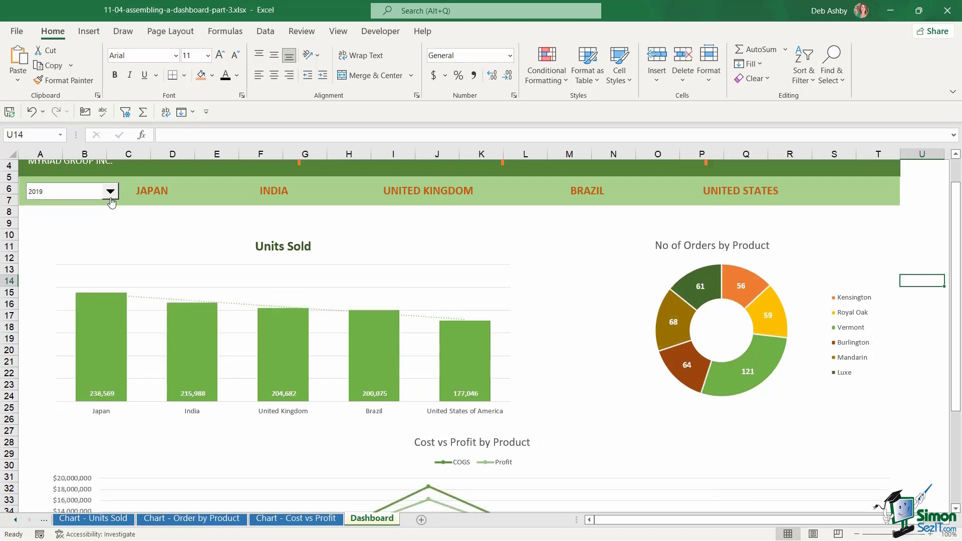
pyautogui.click(111, 193)
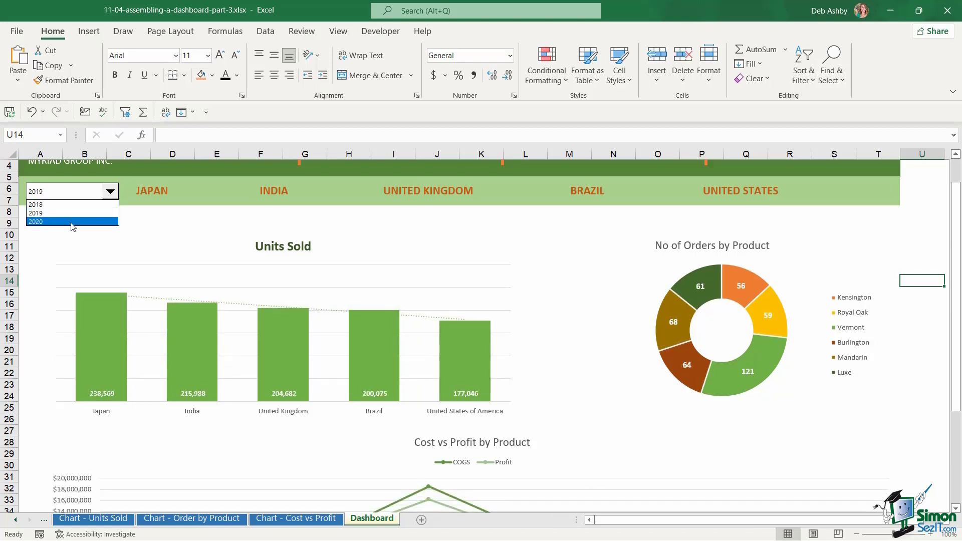
pyautogui.click(73, 224)
pyautogui.click(918, 315)
# - Insert a text box directly beneath the HIGHEST NO. OF ORDERS heading, matching the heading's width
pyautogui.scroll(1, 919, 315)
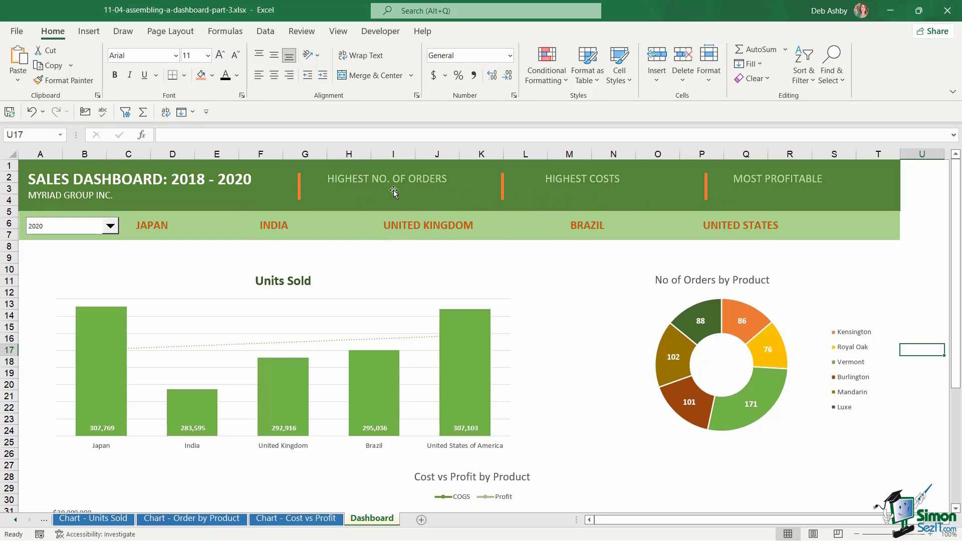
pyautogui.click(89, 31)
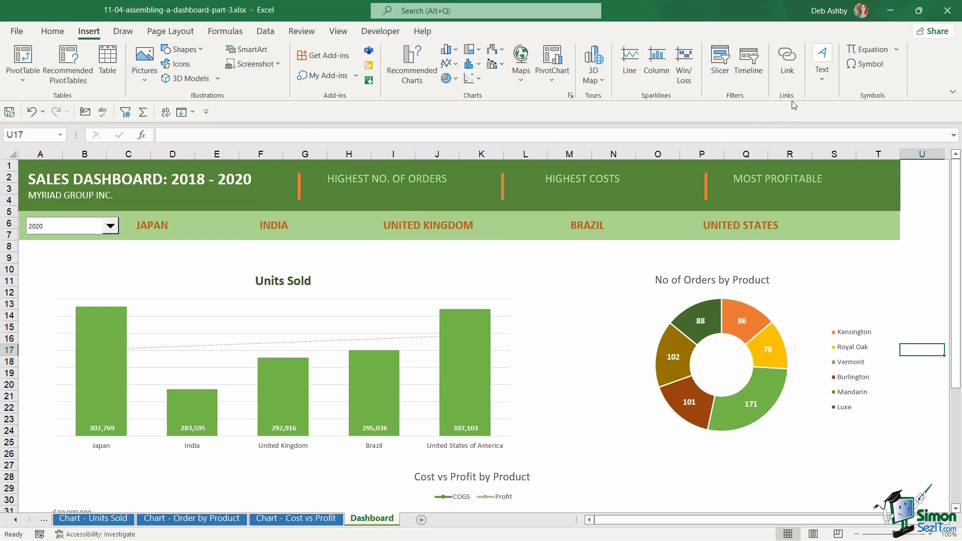
pyautogui.click(823, 65)
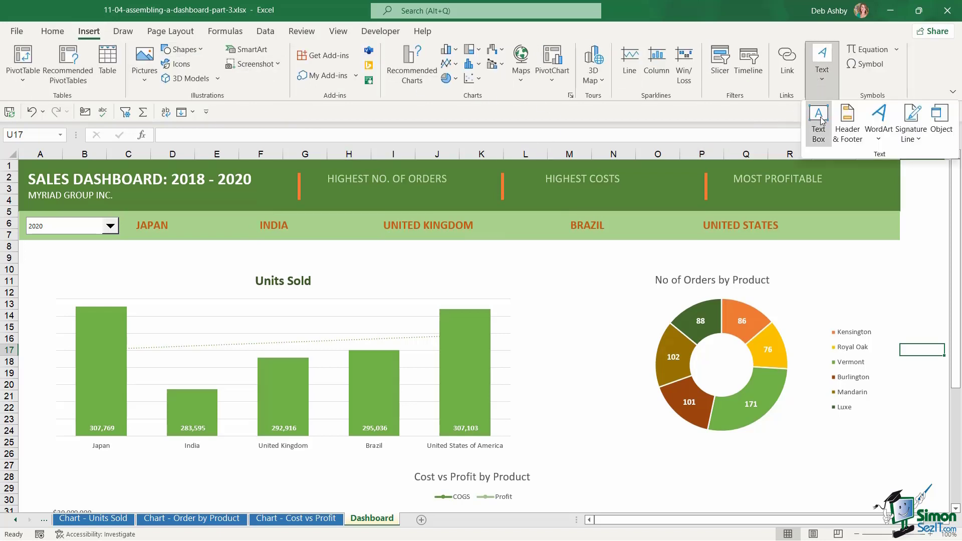
pyautogui.click(819, 121)
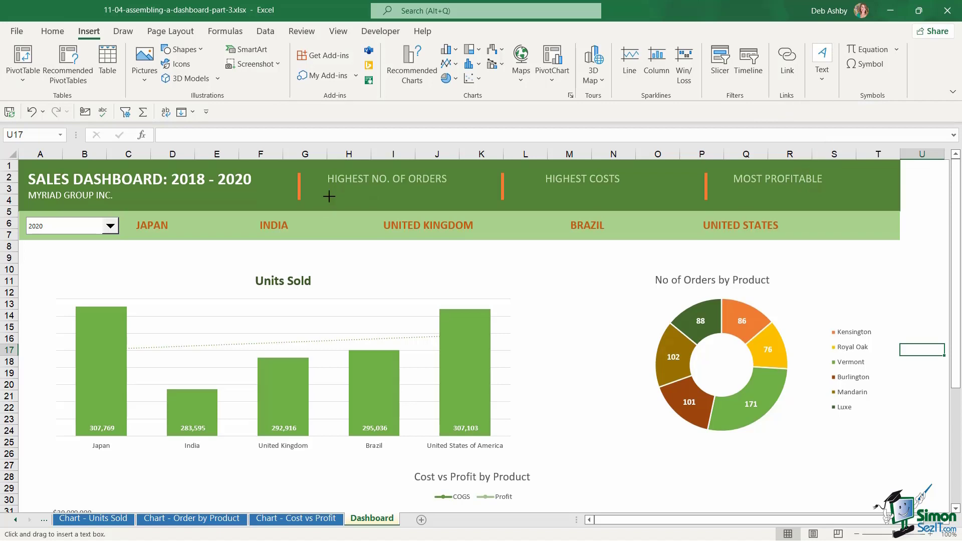
pyautogui.moveTo(327, 188); pyautogui.dragTo(448, 205)
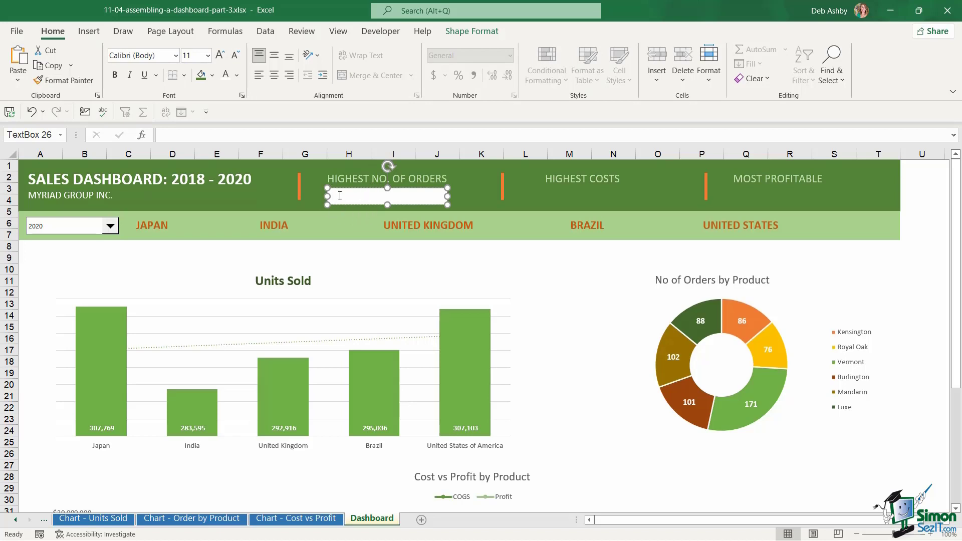
# - Link the text box under HIGHEST NO. OF ORDERS to label cell B23 on the Calcs sheet
pyautogui.click(174, 137)
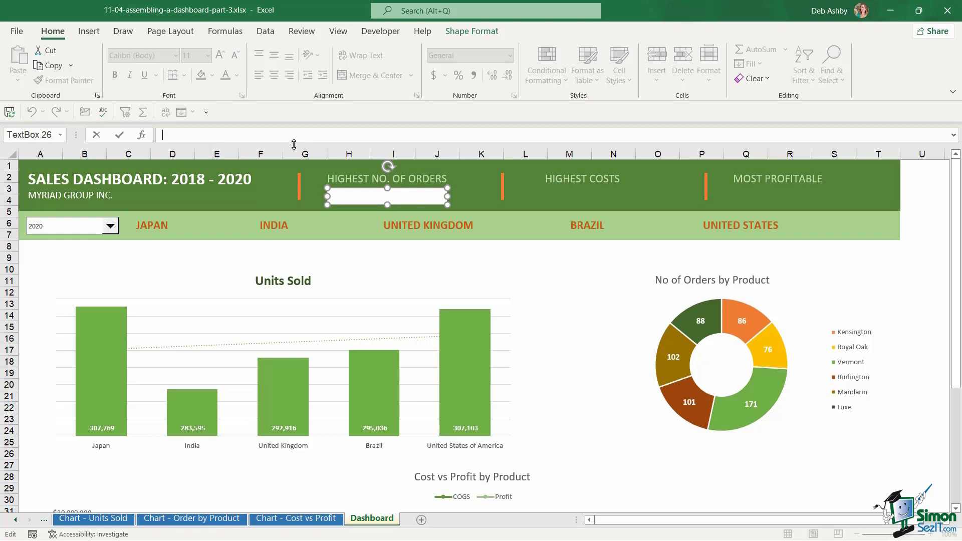
pyautogui.write('=')
pyautogui.click(17, 522)
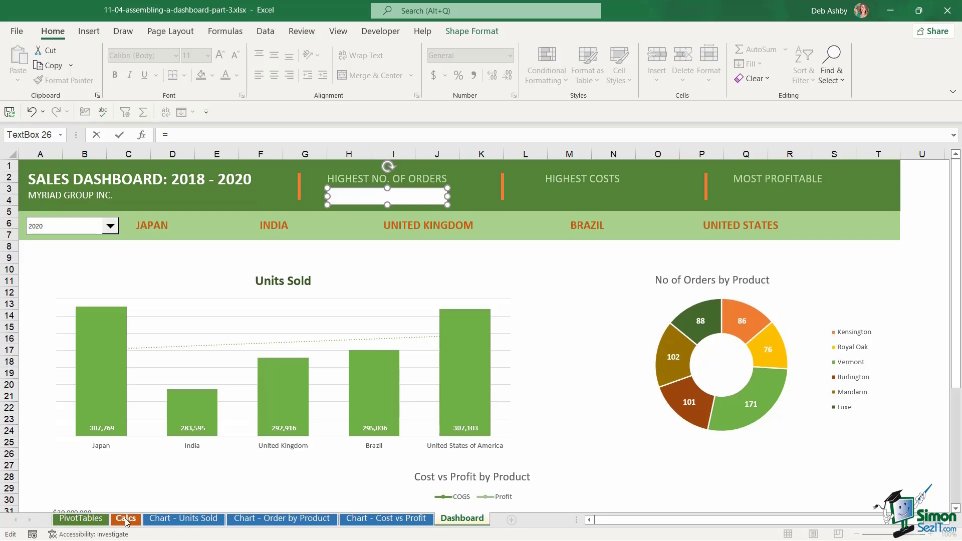
pyautogui.click(125, 520)
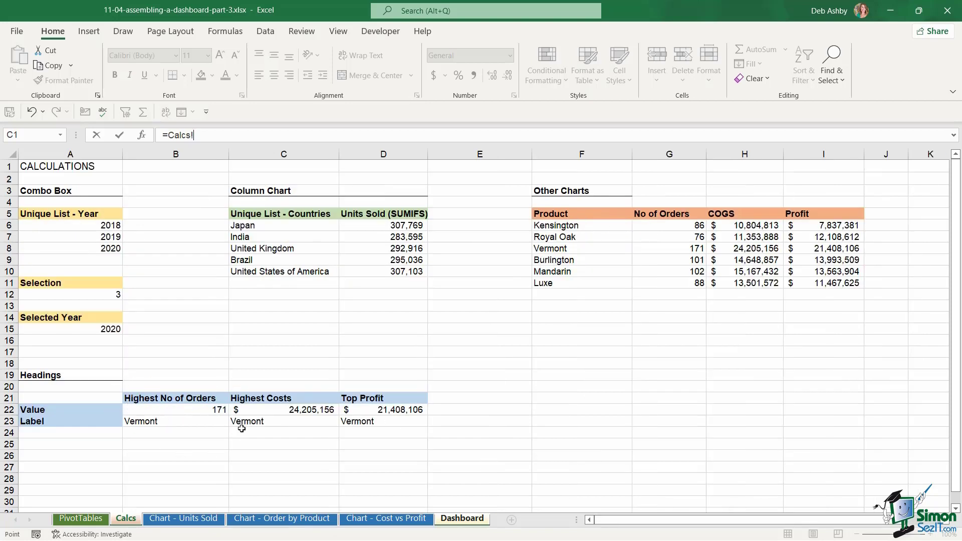
pyautogui.click(174, 421)
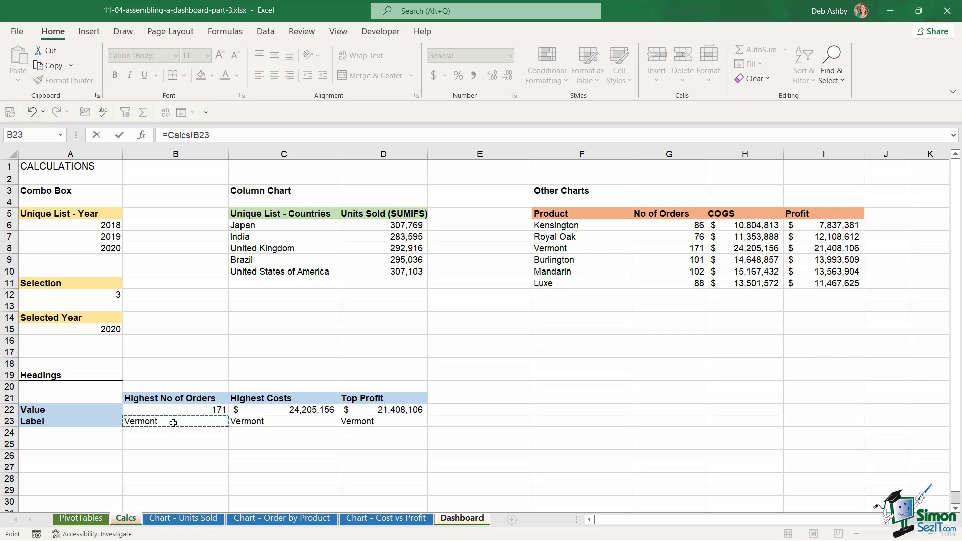
pyautogui.press('Return')
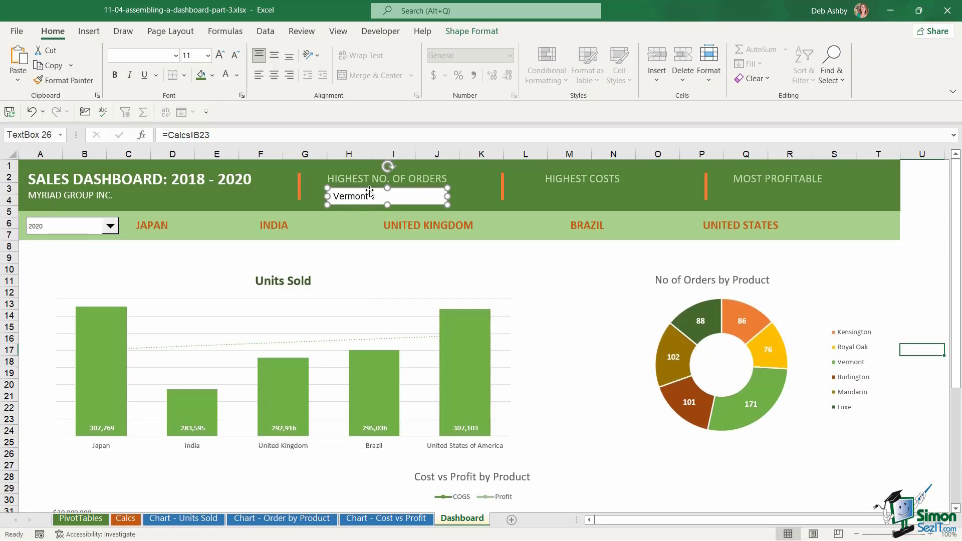
# - Center the linked label, set its text to 14 pt white, and make the text box slightly taller, about 0.33" high
pyautogui.click(275, 75)
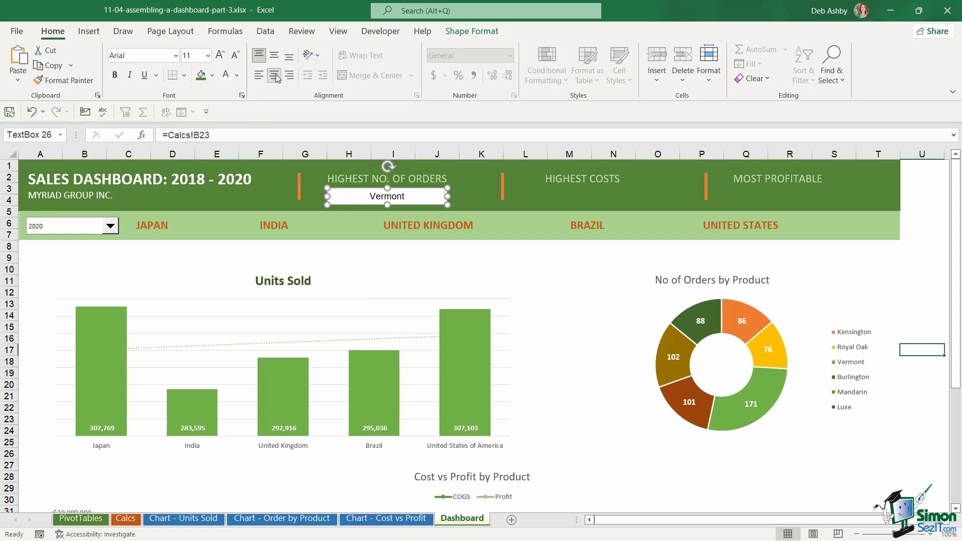
pyautogui.click(221, 56)
pyautogui.click(221, 56)
pyautogui.moveTo(388, 205); pyautogui.dragTo(388, 209)
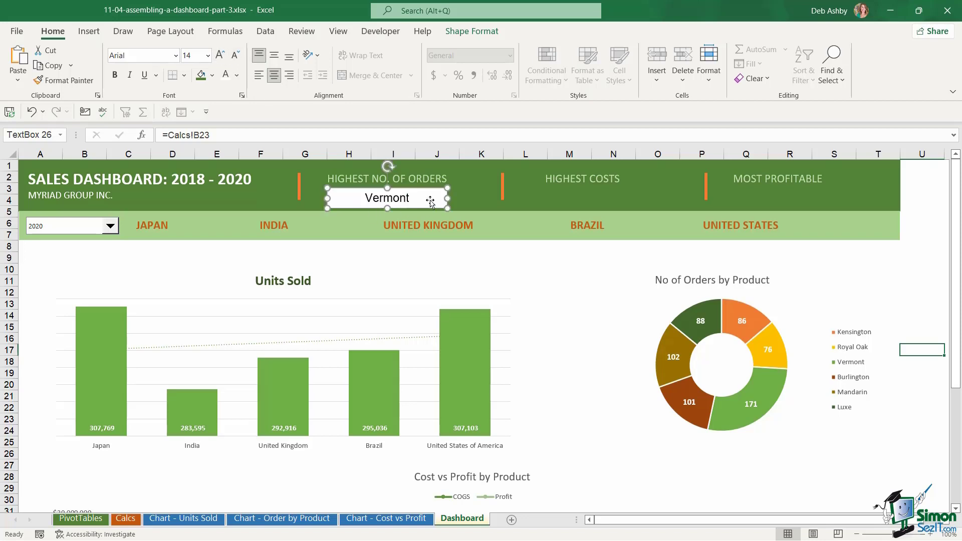
pyautogui.click(226, 78)
# - Remove the fill and the outline from the HIGHEST NO. OF ORDERS text box
pyautogui.click(486, 36)
pyautogui.click(472, 50)
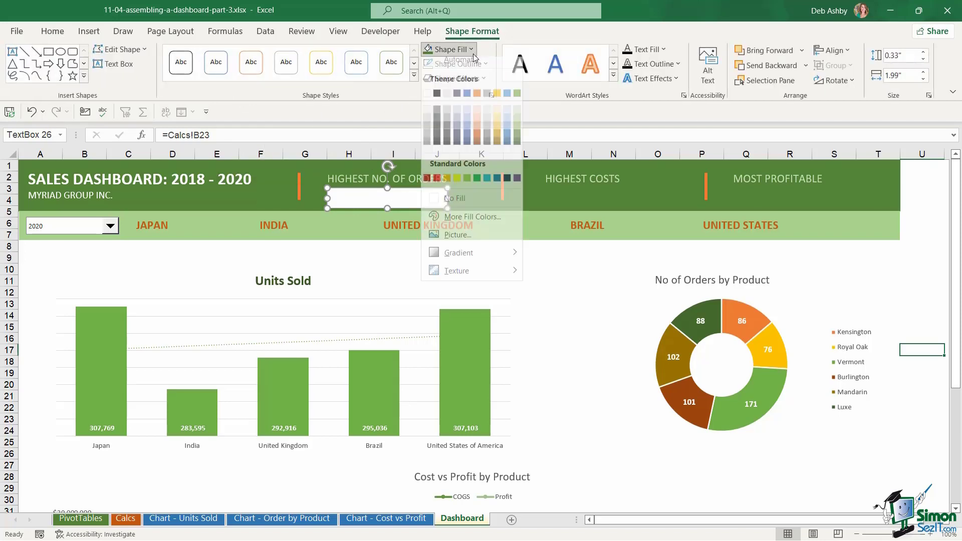
pyautogui.click(467, 205)
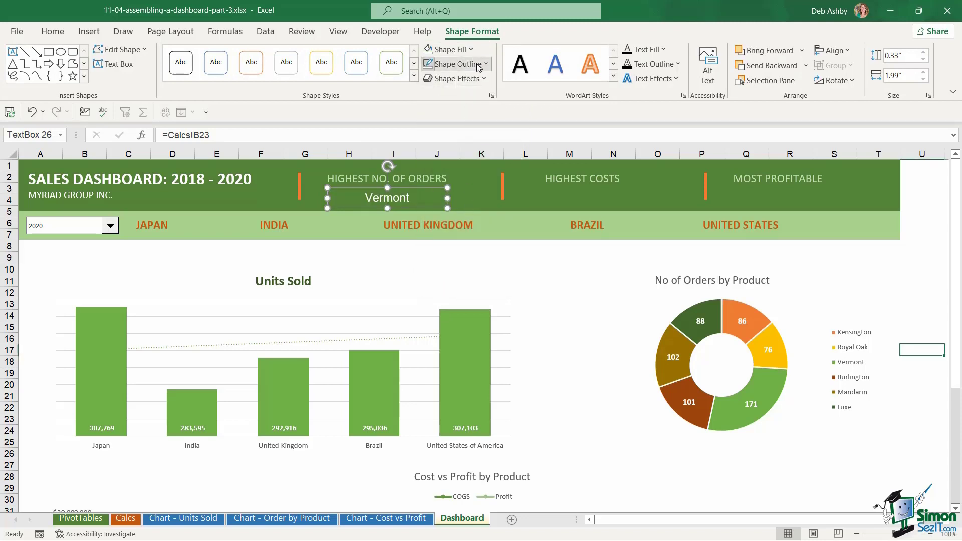
pyautogui.click(457, 64)
pyautogui.click(462, 221)
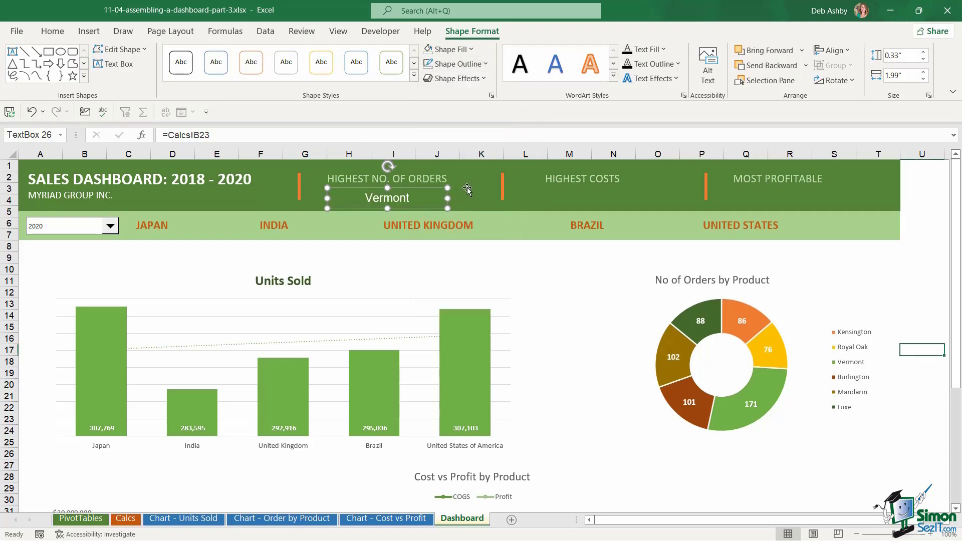
pyautogui.click(540, 287)
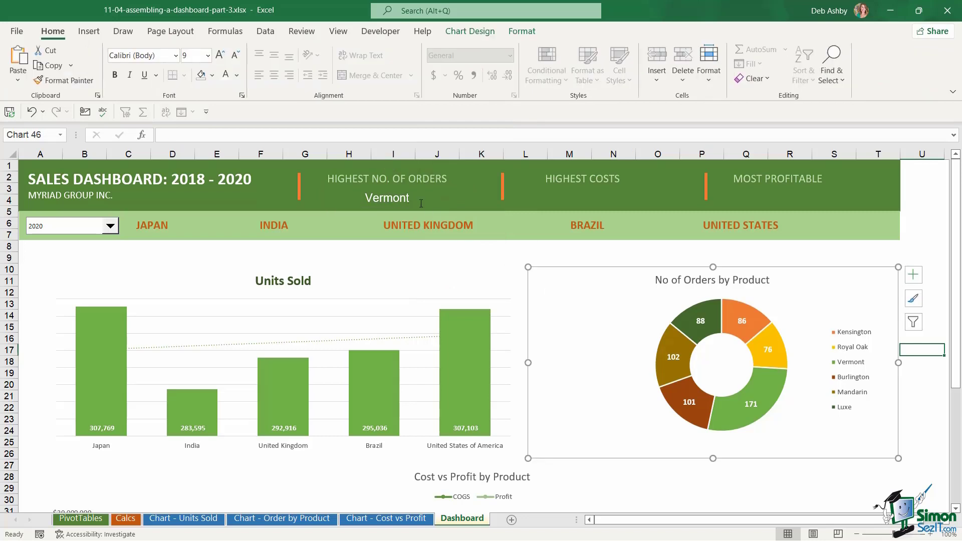
# - Duplicate the linked text box and place the copy directly beneath the HIGHEST COSTS heading
pyautogui.click(407, 189)
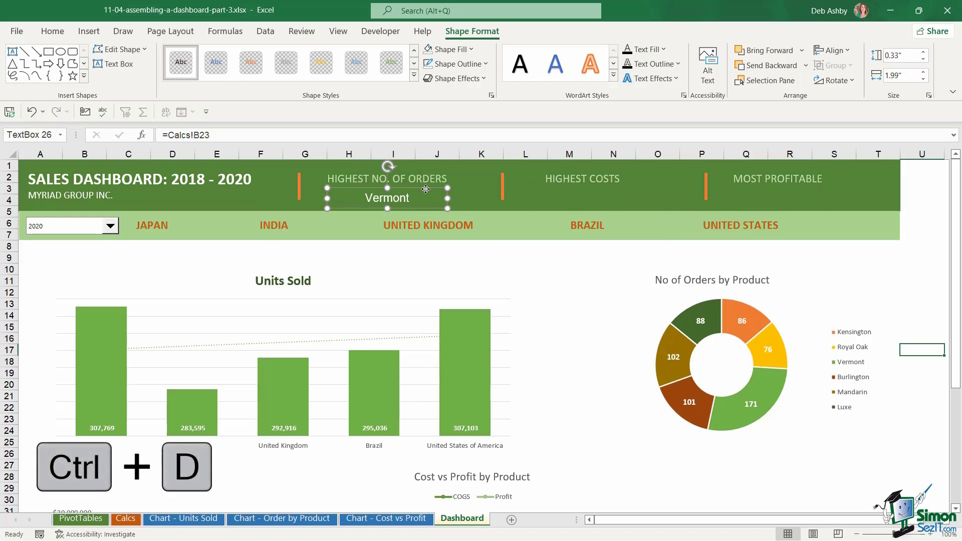
pyautogui.hotkey('ctrl', 'd')
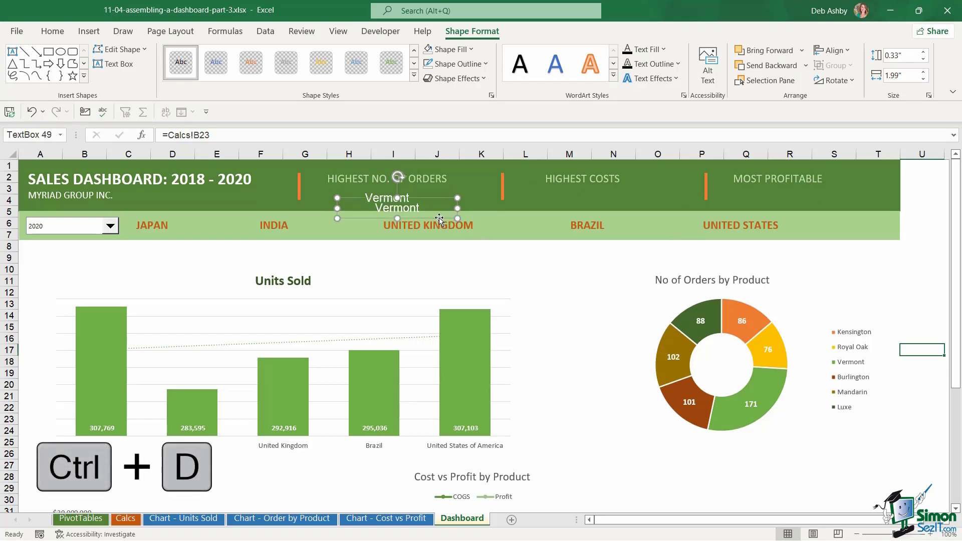
pyautogui.moveTo(439, 218); pyautogui.dragTo(629, 206)
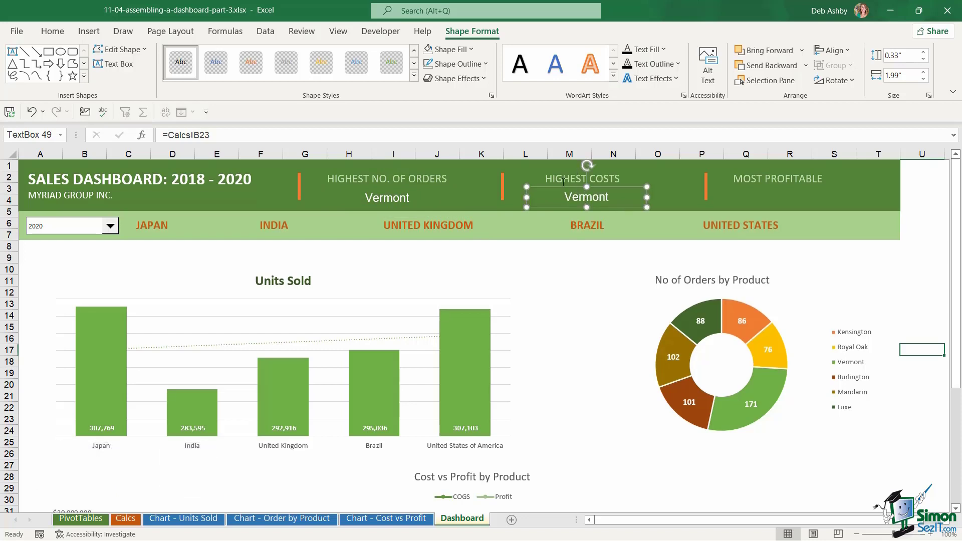
# - Relink the HIGHEST COSTS text box to cell C23 on the Calcs sheet and format its label as middle-aligned 14 pt white text
pyautogui.click(234, 134)
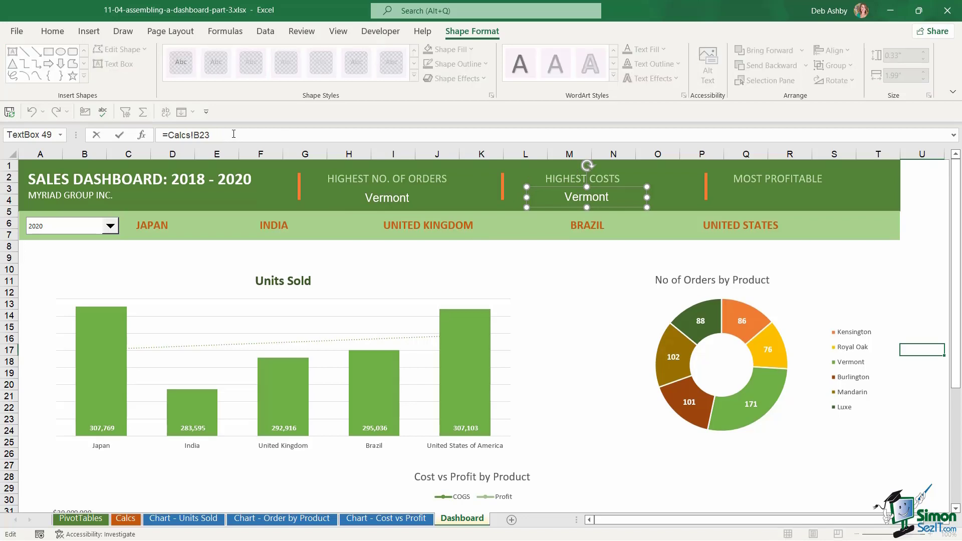
pyautogui.moveTo(234, 133); pyautogui.dragTo(158, 135)
pyautogui.press('BackSpace')
pyautogui.click(129, 522)
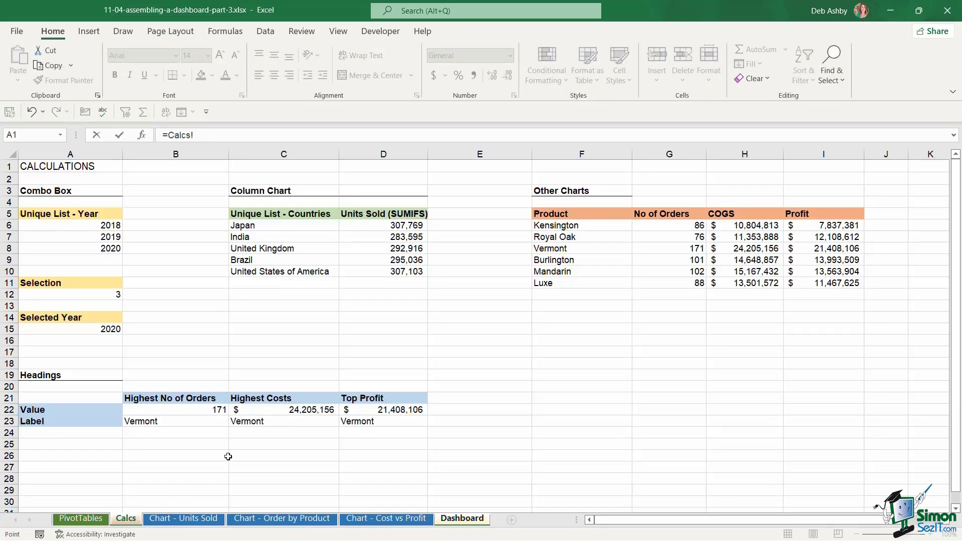
pyautogui.click(282, 424)
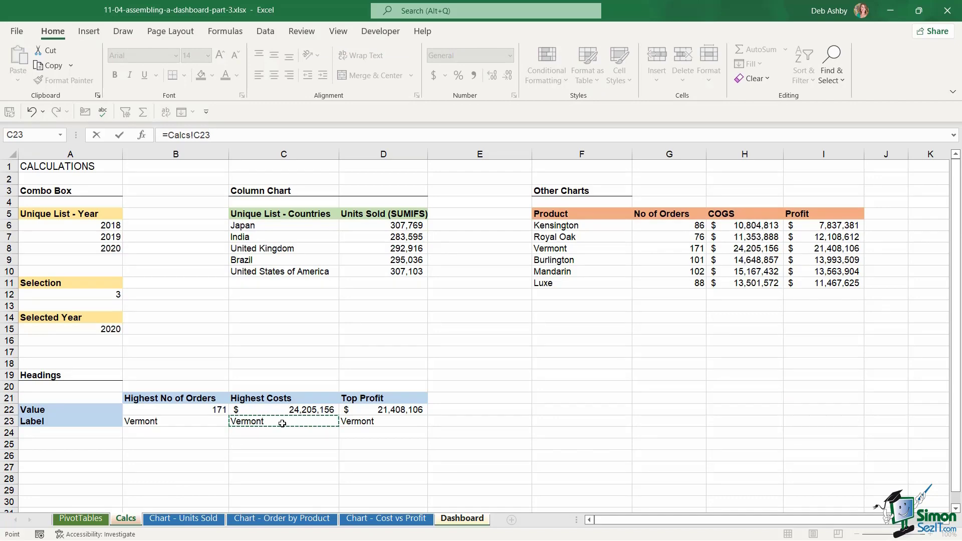
pyautogui.press('Return')
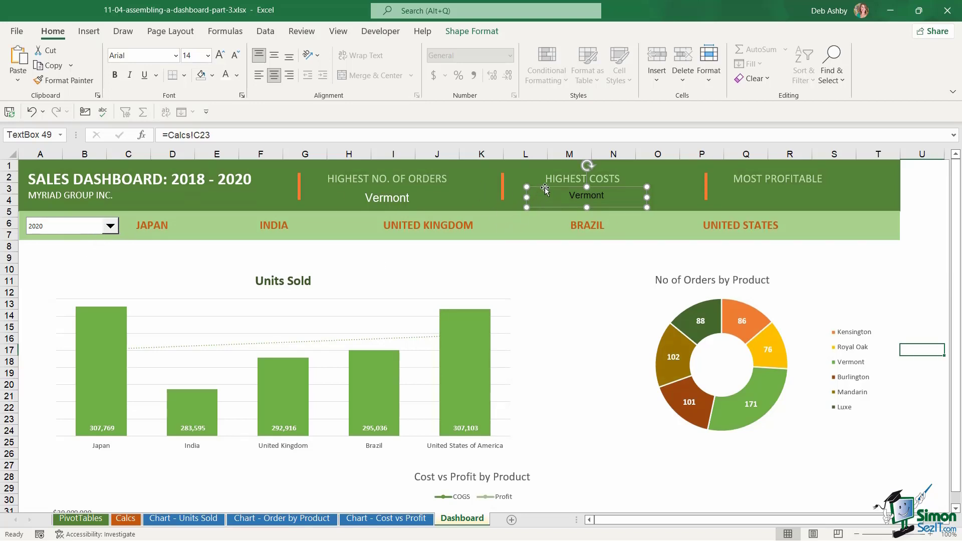
pyautogui.click(274, 57)
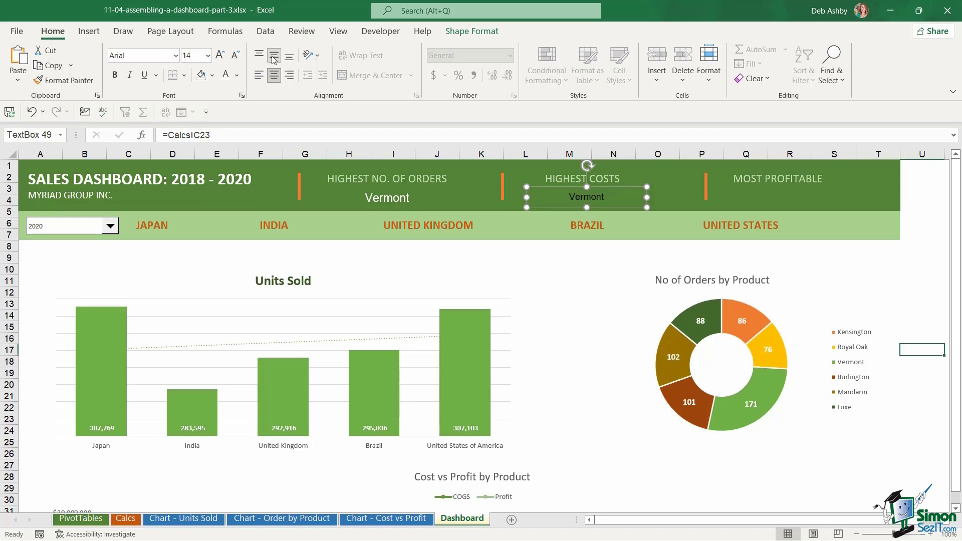
pyautogui.click(221, 55)
# - Duplicate the HIGHEST COSTS text box and position the copy beneath the MOST PROFITABLE heading
pyautogui.hotkey('ctrl', 'd')
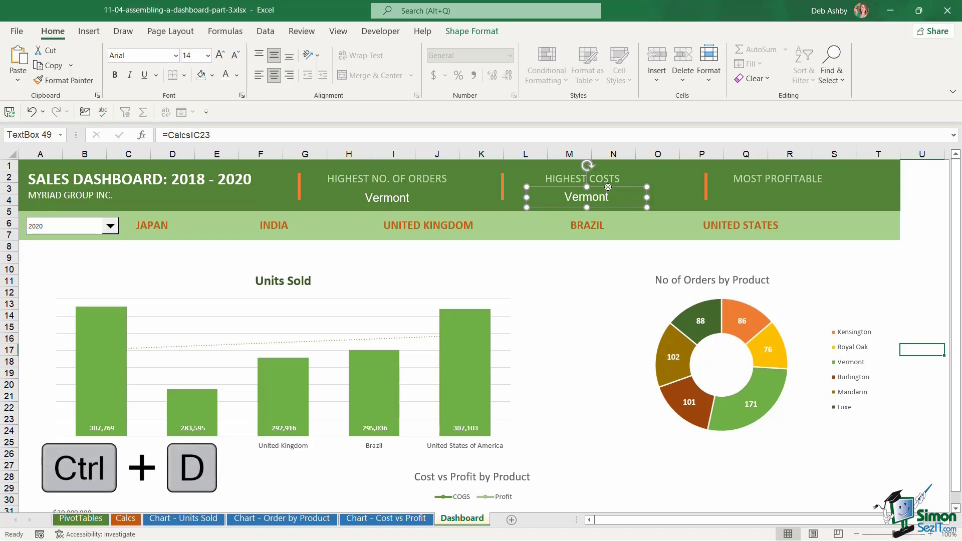
pyautogui.hotkey('ctrl', 'd')
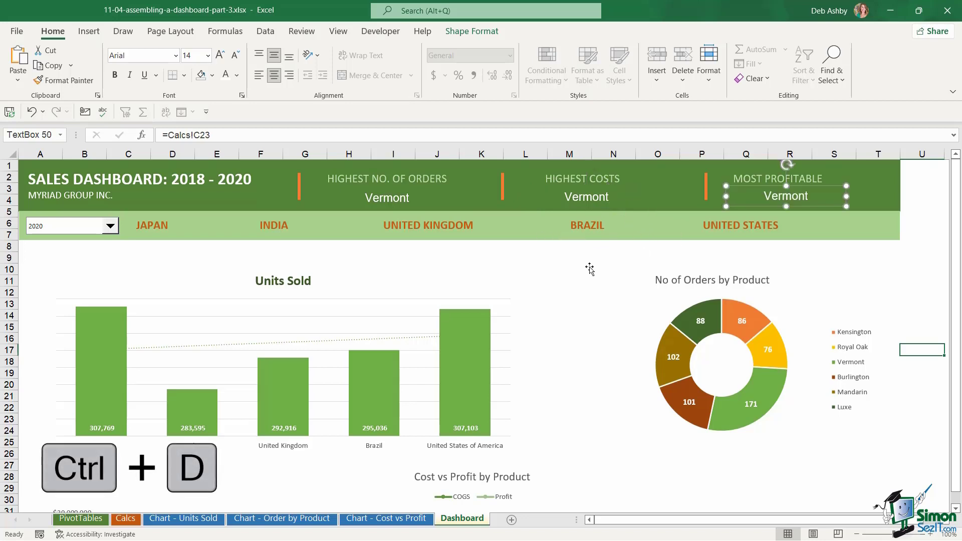
pyautogui.moveTo(750, 188); pyautogui.dragTo(748, 187)
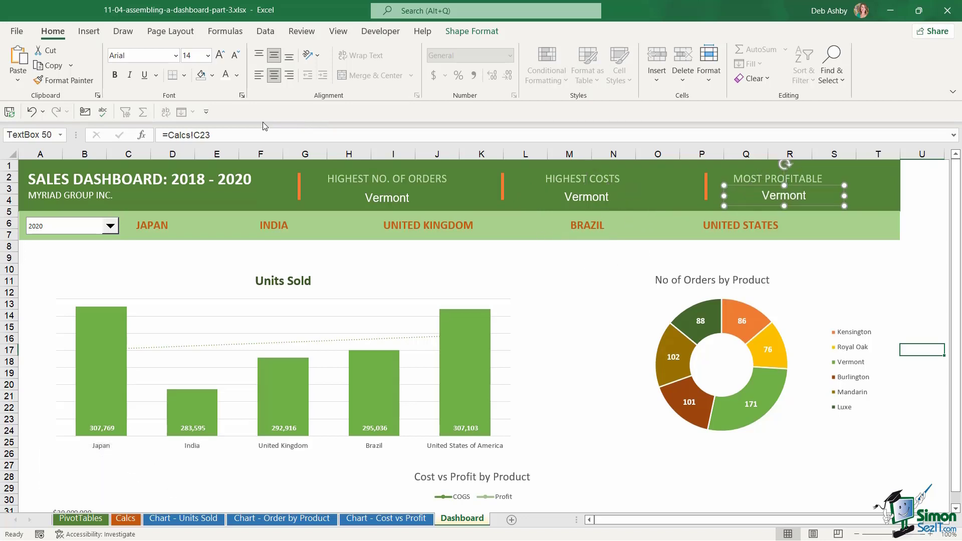
# - Relink the MOST PROFITABLE text box to cell D23 on the Calcs sheet and set its label to 14 pt white text
pyautogui.click(230, 132)
pyautogui.moveTo(210, 135); pyautogui.dragTo(162, 136)
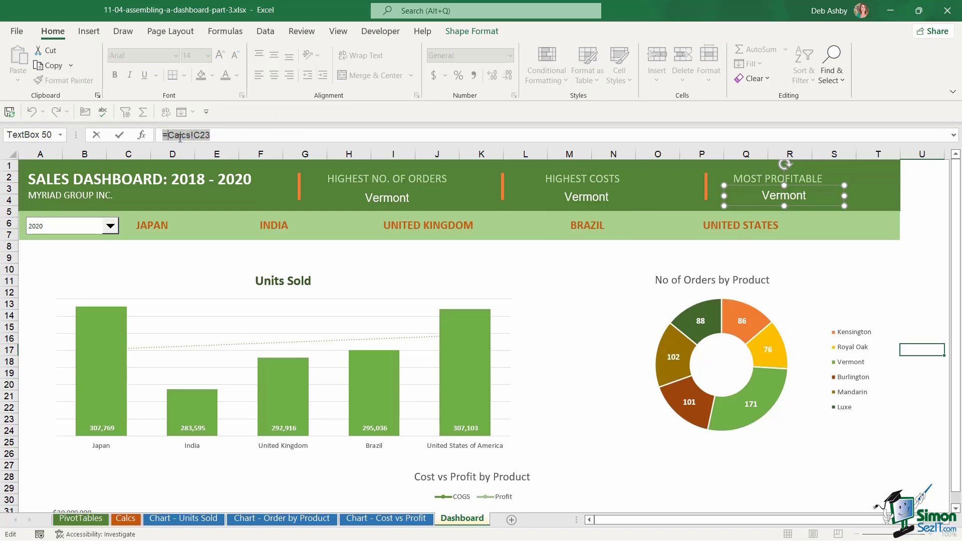
pyautogui.write('=')
pyautogui.click(126, 518)
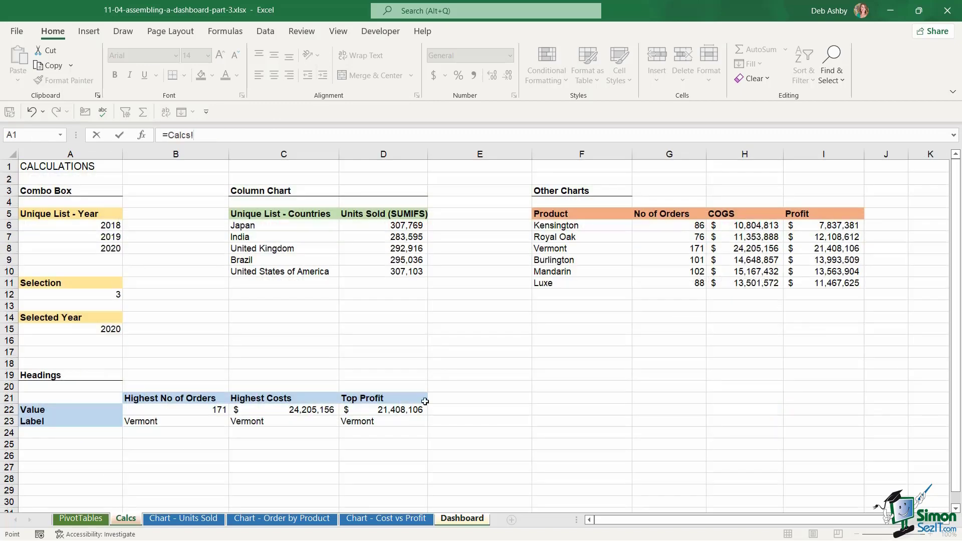
pyautogui.click(387, 423)
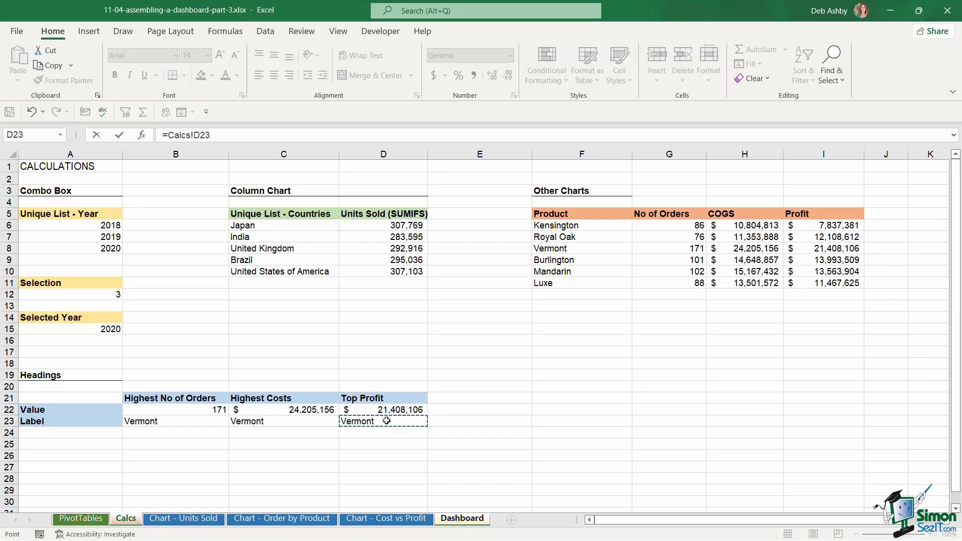
pyautogui.press('Return')
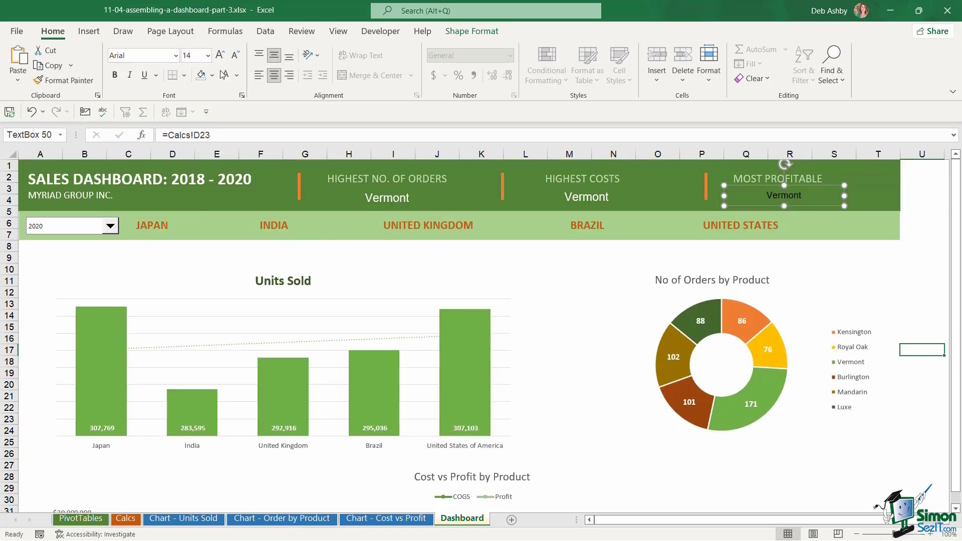
pyautogui.click(220, 55)
pyautogui.click(221, 55)
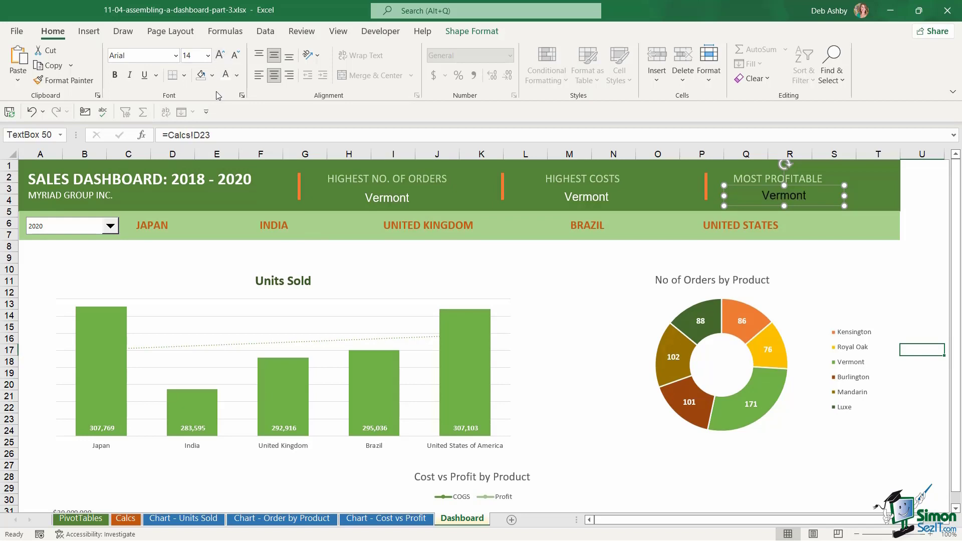
# - Align the tops of the three linked label text boxes in the dashboard header
pyautogui.keyDown('shift'); pyautogui.click(602, 197); pyautogui.keyUp('shift')
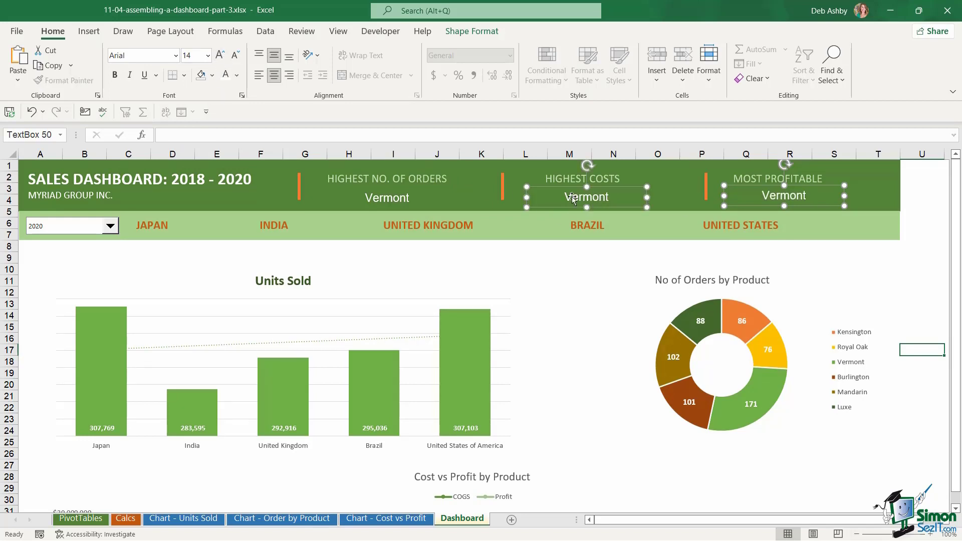
pyautogui.keyDown('shift'); pyautogui.click(401, 200); pyautogui.keyUp('shift')
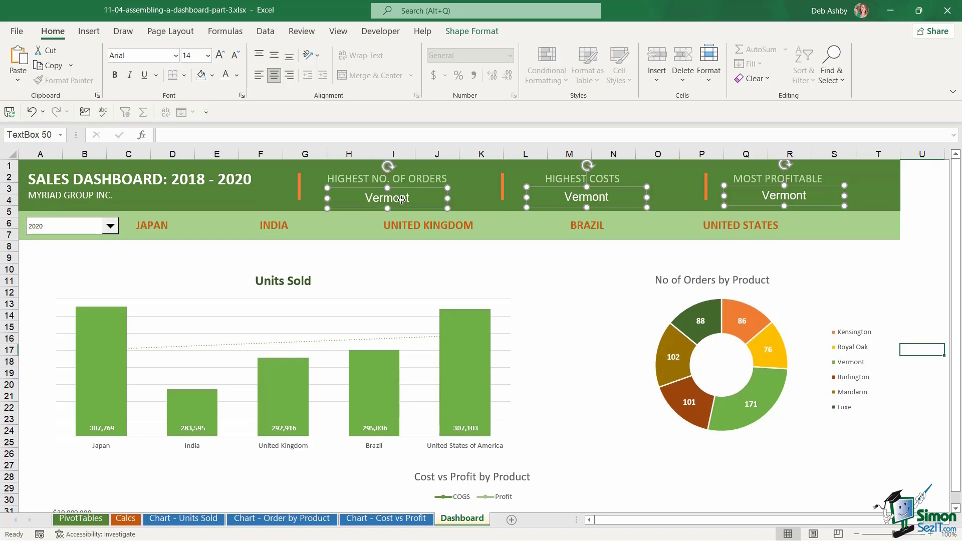
pyautogui.click(471, 31)
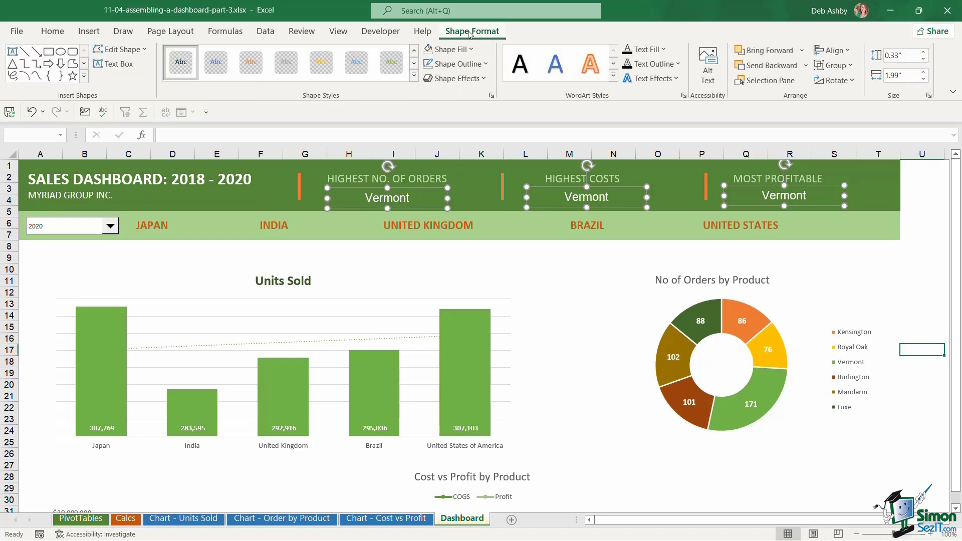
pyautogui.click(847, 53)
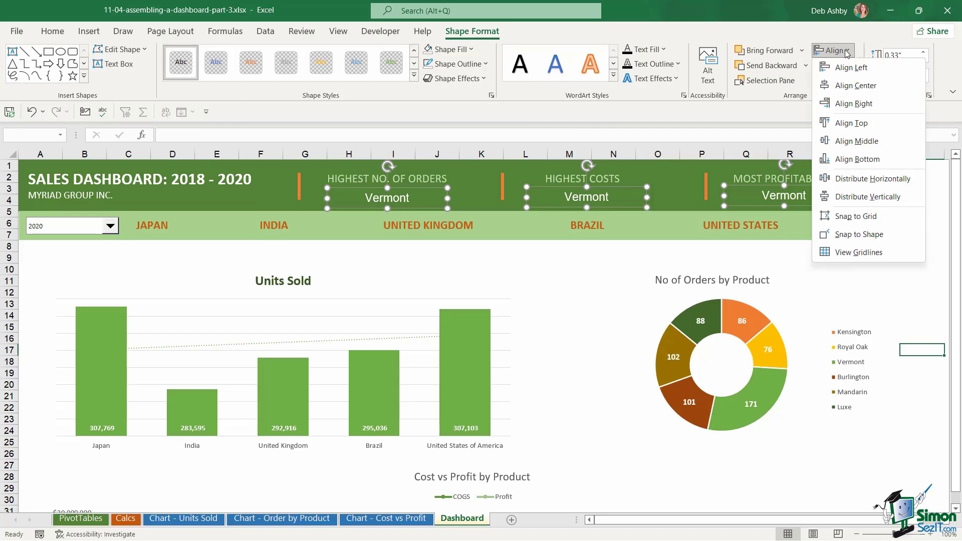
pyautogui.click(856, 128)
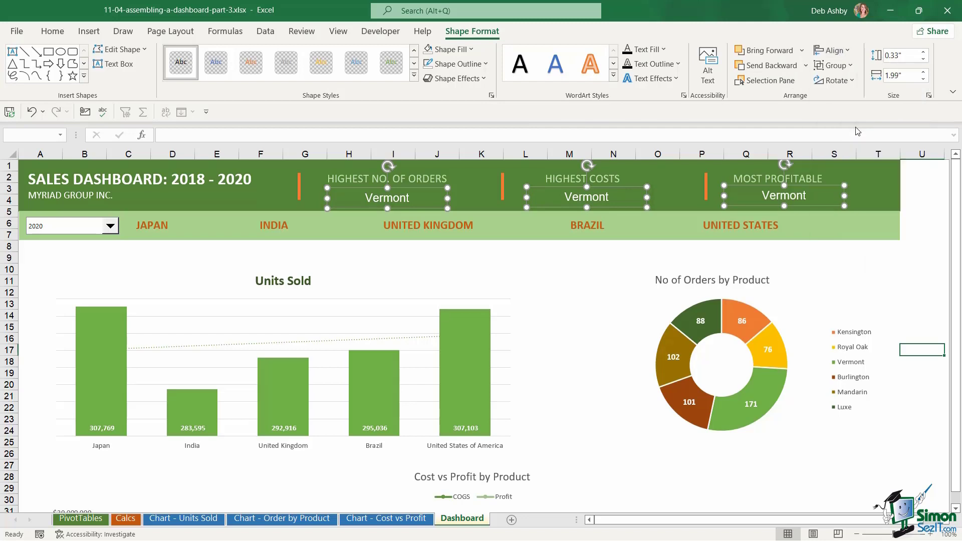
pyautogui.click(918, 232)
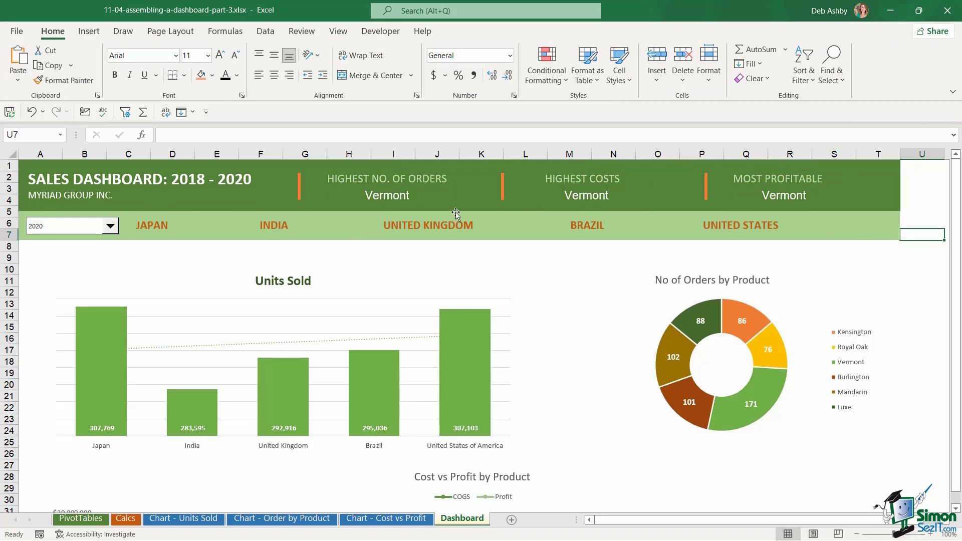
# - Test the linked header labels by switching the dashboard's year selector to 2018
pyautogui.click(111, 227)
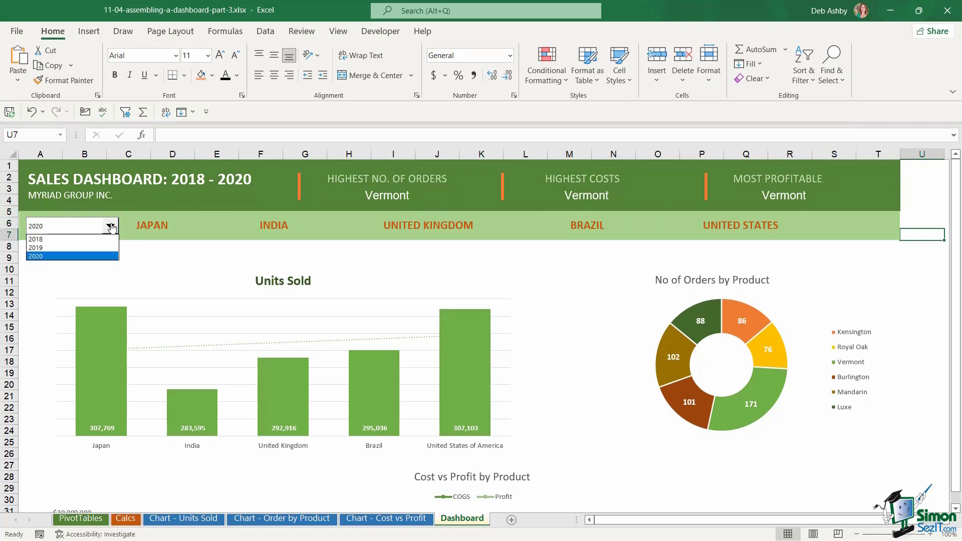
pyautogui.click(68, 240)
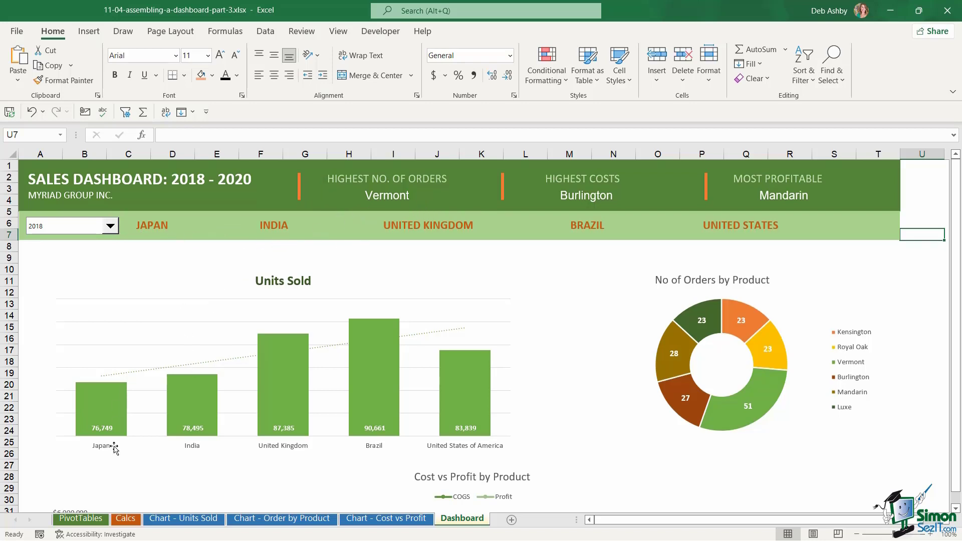
# - Examine the country list and its units sold calculations on the Calcs sheet
pyautogui.click(126, 520)
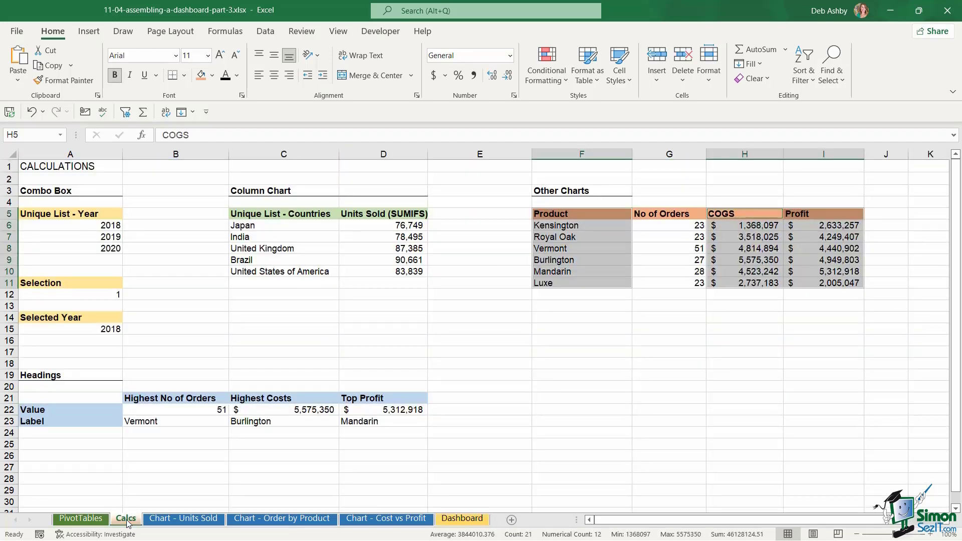
pyautogui.click(287, 365)
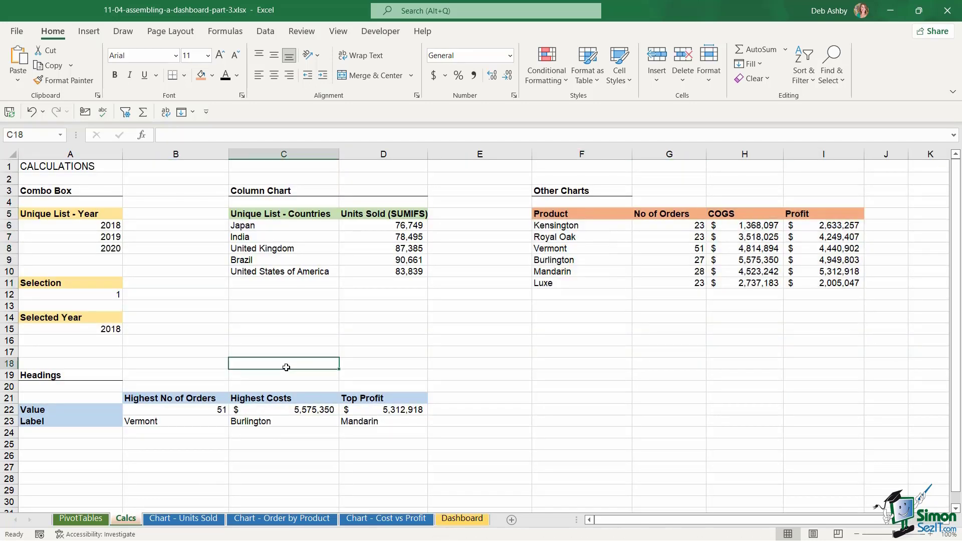
pyautogui.click(369, 257)
pyautogui.click(359, 235)
pyautogui.click(357, 225)
pyautogui.click(271, 226)
pyautogui.click(270, 260)
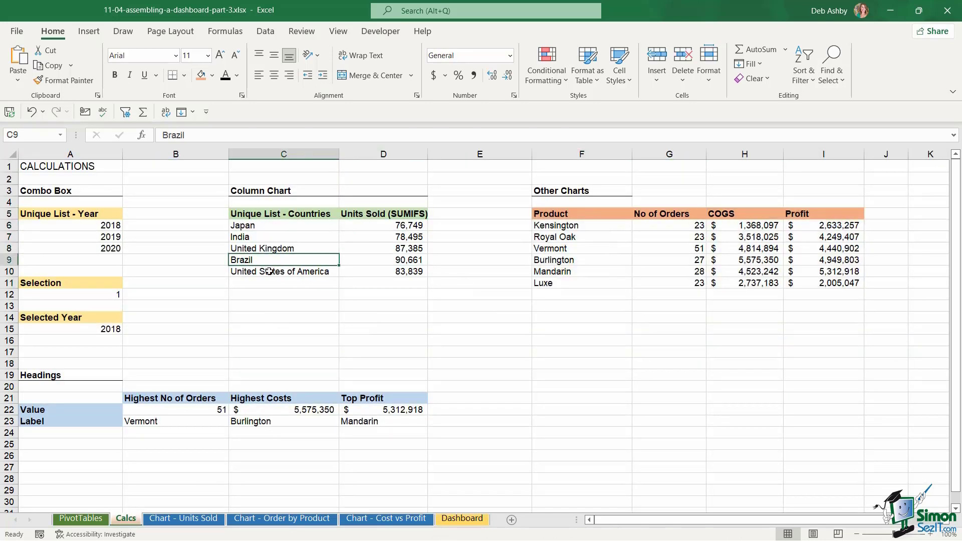
pyautogui.click(270, 271)
pyautogui.click(286, 227)
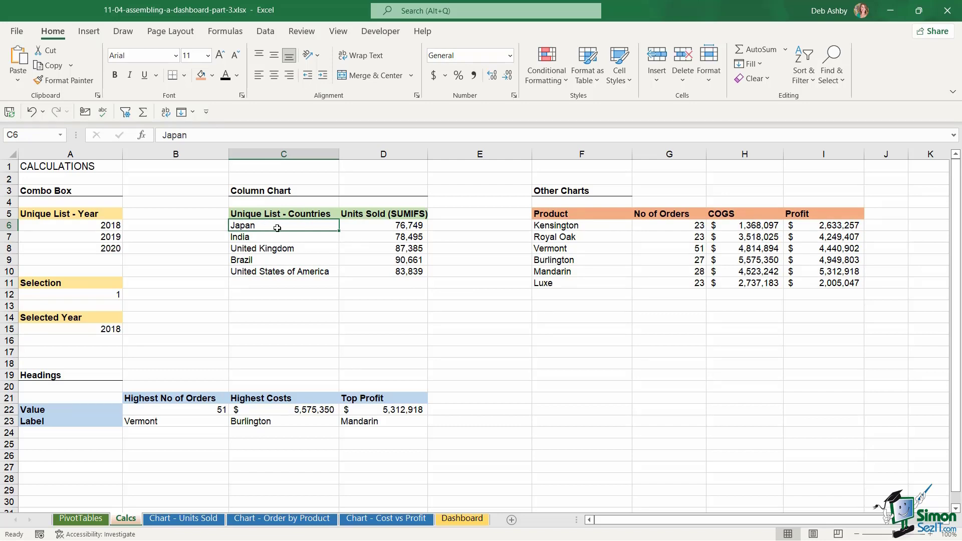
# - Copy the Column Chart country table C5:D10 on the Calcs sheet and paste it at F17
pyautogui.moveTo(253, 214); pyautogui.dragTo(391, 269)
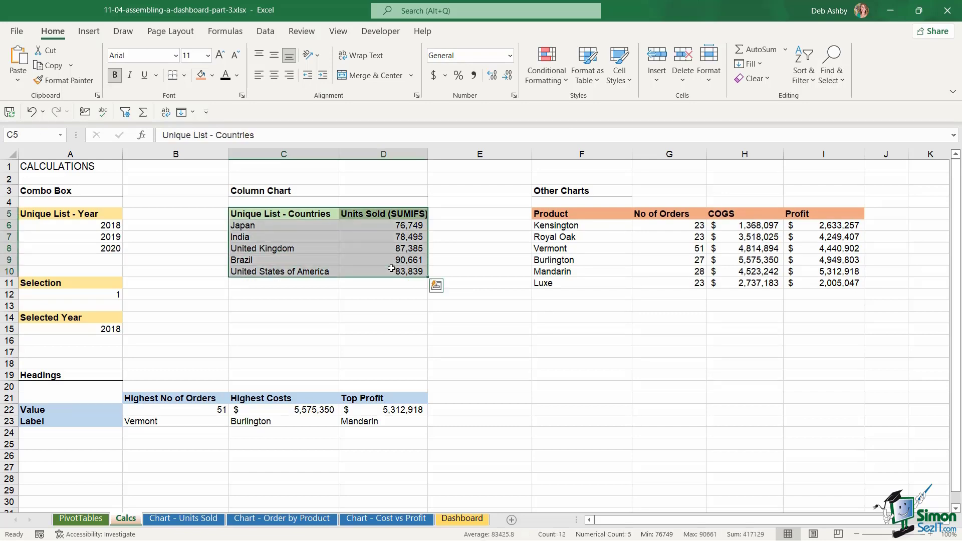
pyautogui.hotkey('ctrl', 'c')
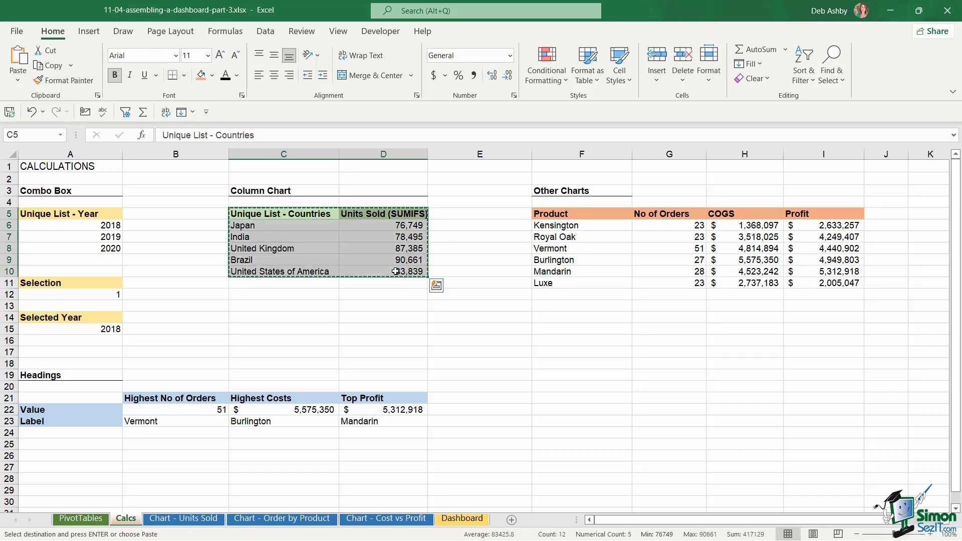
pyautogui.click(552, 354)
pyautogui.hotkey('ctrl', 'v')
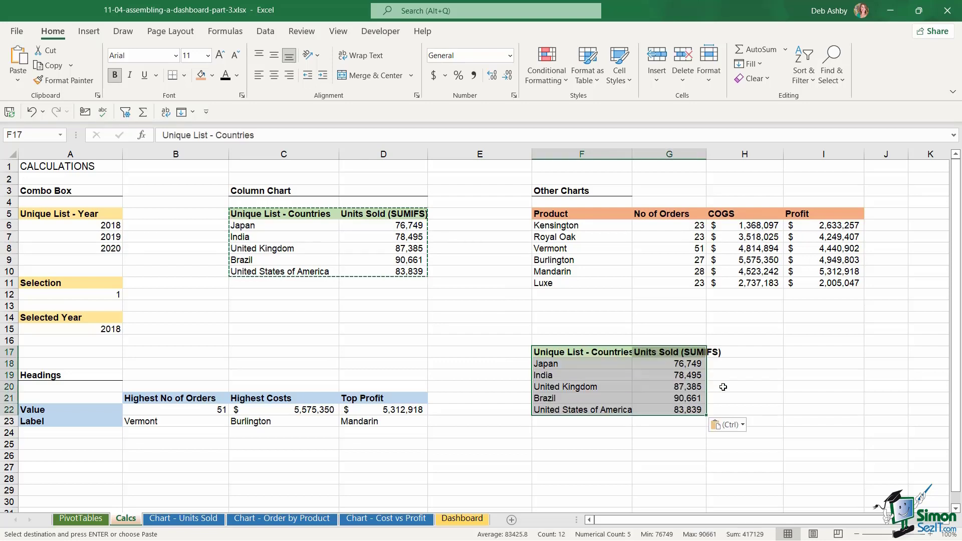
pyautogui.click(720, 384)
# - Enter the title Gross Sales by Country in F15 and apply the Other Charts heading's formatting to it
pyautogui.click(551, 330)
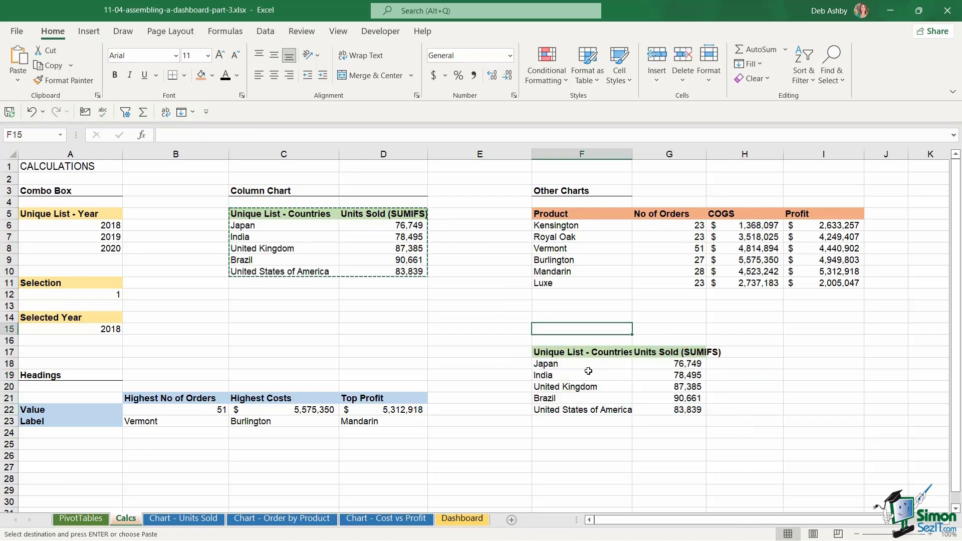
pyautogui.write('Gross Sales by Country')
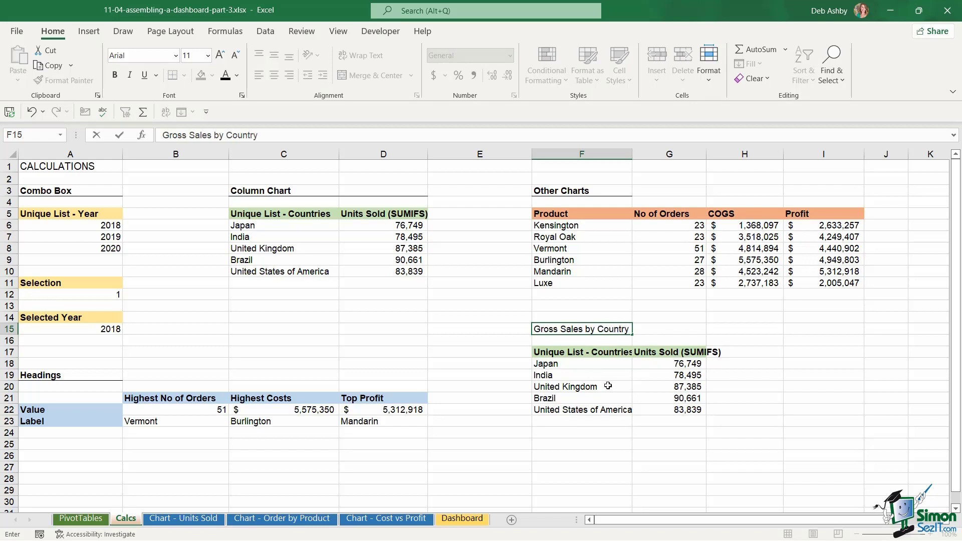
pyautogui.hotkey('ctrl', 'Return')
pyautogui.click(575, 191)
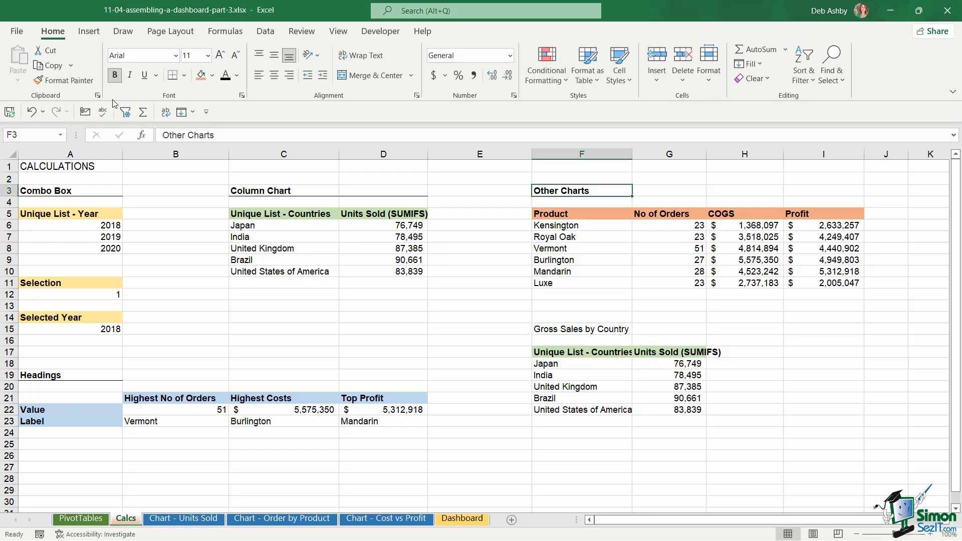
pyautogui.click(73, 83)
pyautogui.click(564, 329)
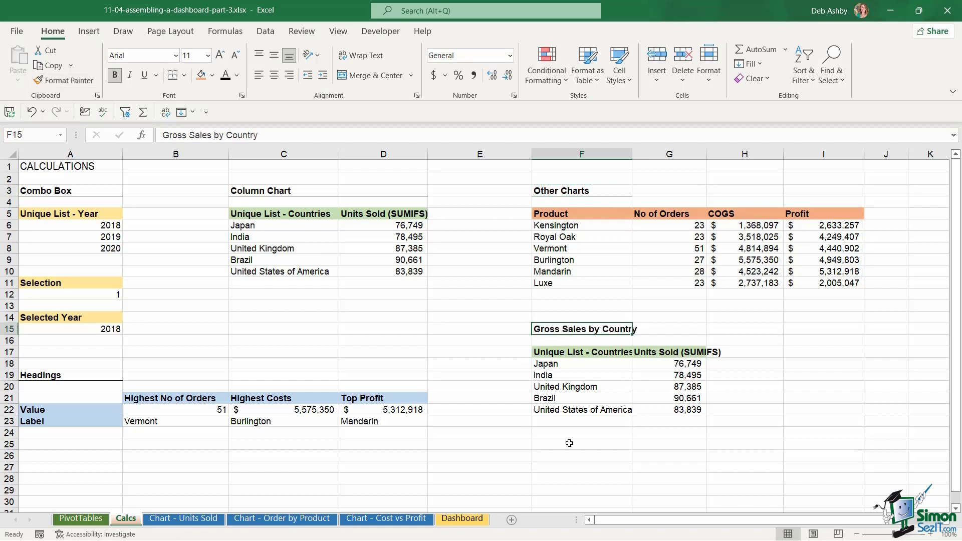
# - Fit column G to its contents and clear the copied units sold formulas from G18:G22
pyautogui.click(701, 387)
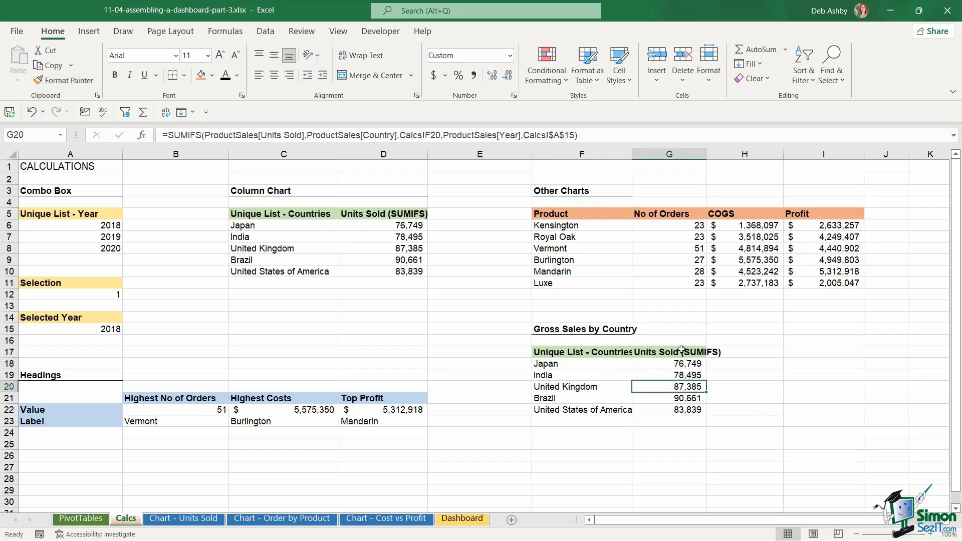
pyautogui.doubleClick(707, 155)
pyautogui.click(675, 365)
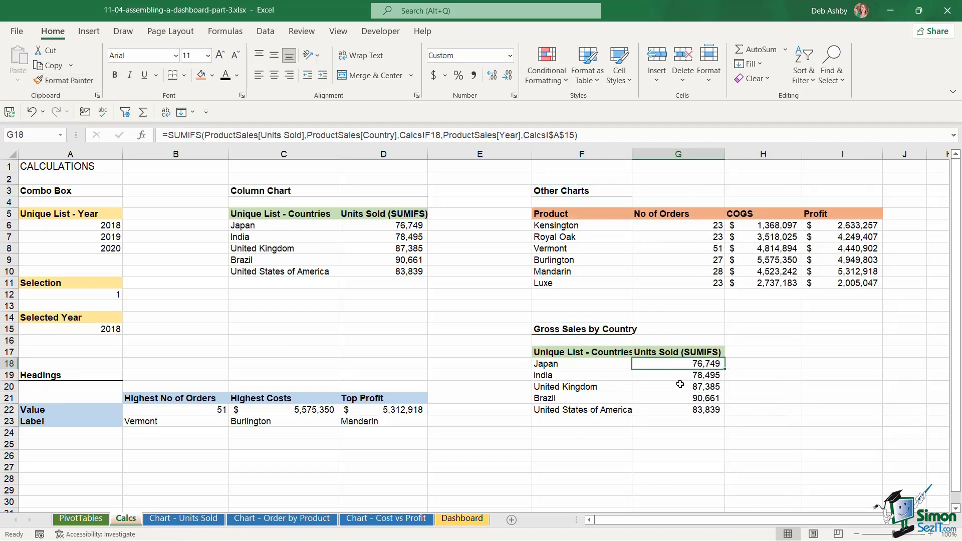
pyautogui.keyDown('shift'); pyautogui.click(701, 410); pyautogui.keyUp('shift')
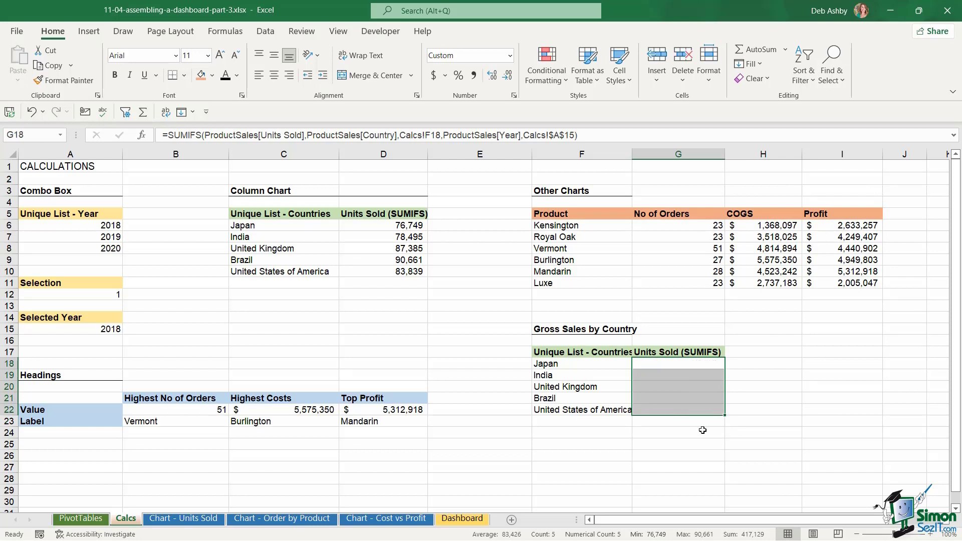
pyautogui.press('Delete')
pyautogui.click(754, 396)
pyautogui.click(552, 366)
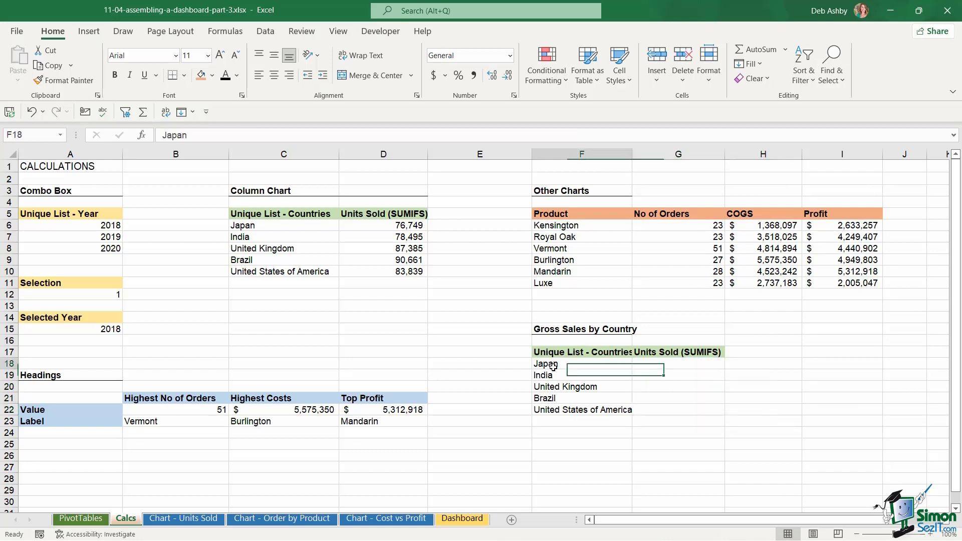
pyautogui.click(550, 376)
pyautogui.click(547, 389)
pyautogui.click(68, 331)
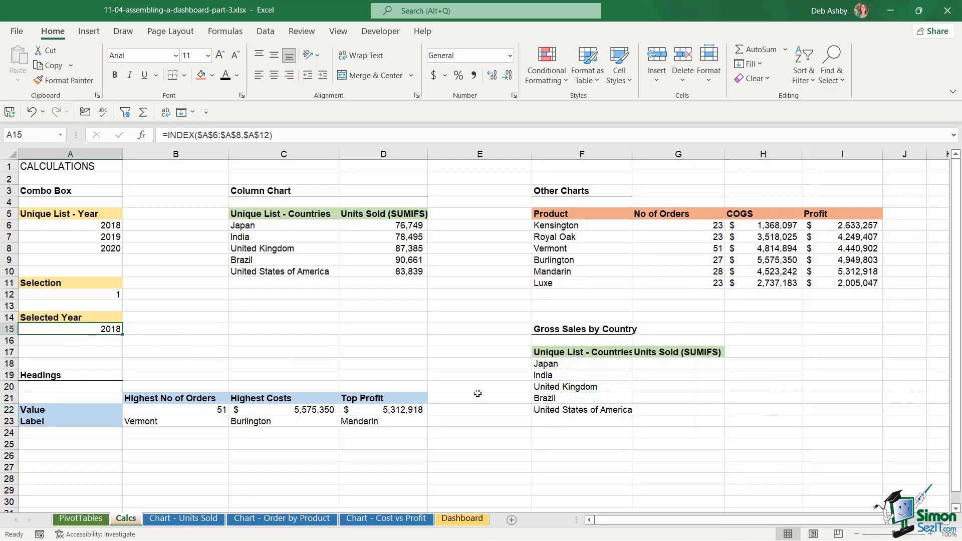
# - Change the header in G17 of the copied country table to Gross Sales
pyautogui.click(671, 354)
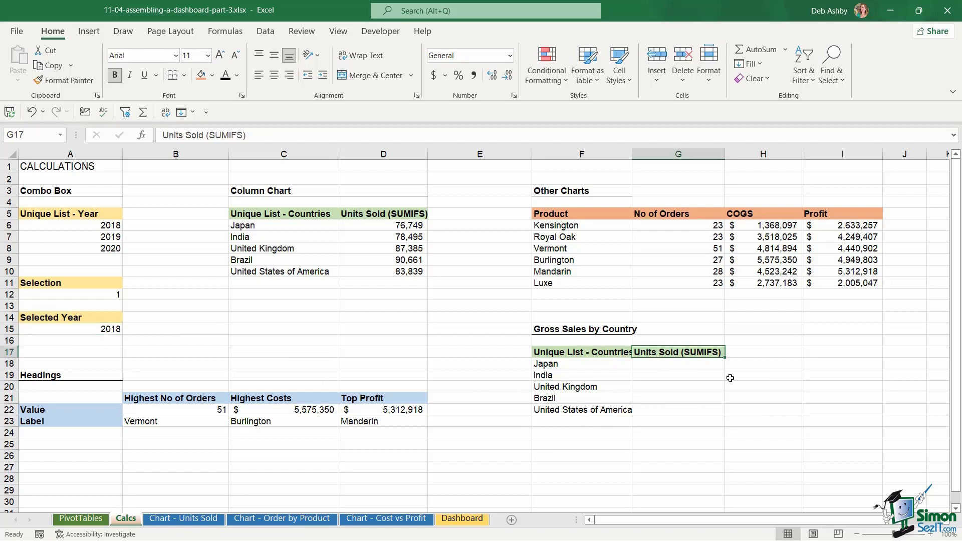
pyautogui.write('Gross Sales')
pyautogui.press('Return')
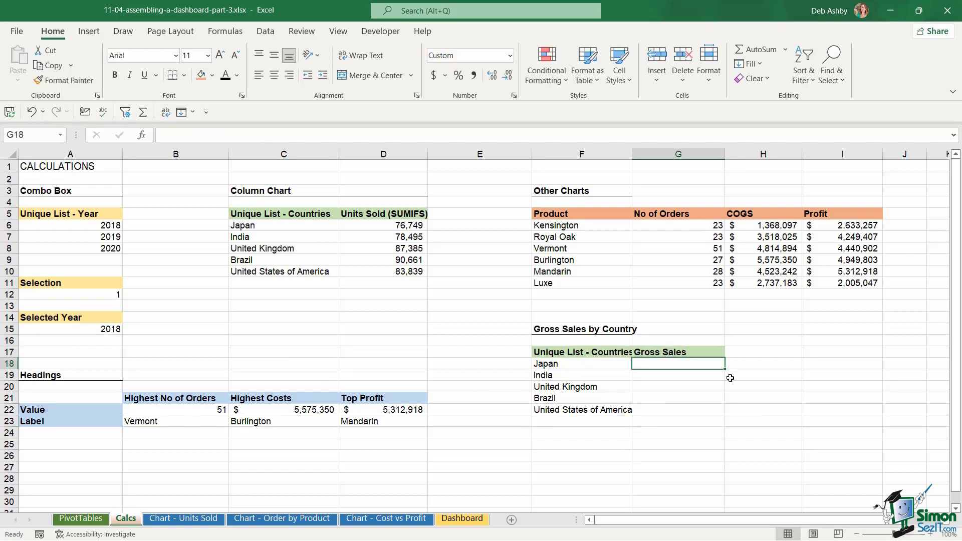
# - Start a SUMIFS formula in G18 with the Gross Sales column of the ProductSales table as the sum range
pyautogui.write('=SUMI')
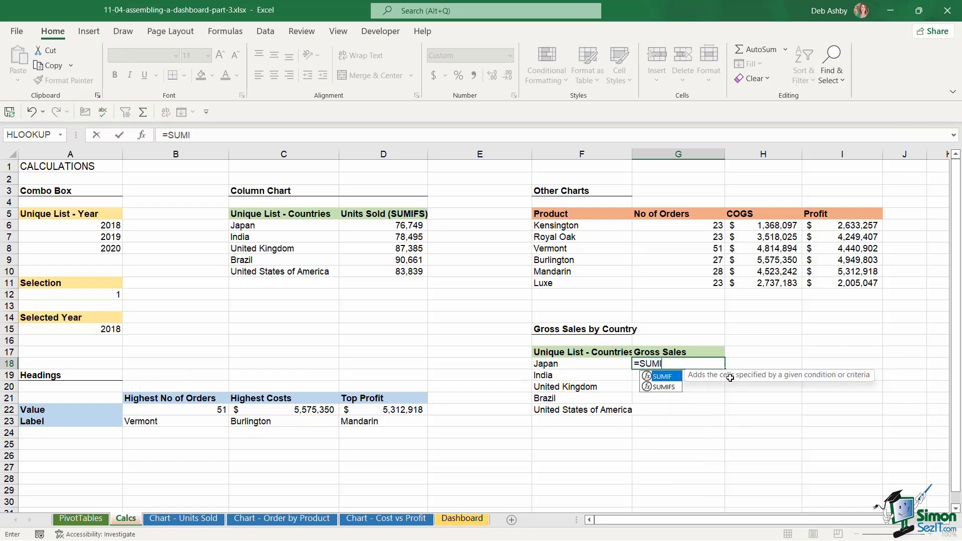
pyautogui.write('FS(')
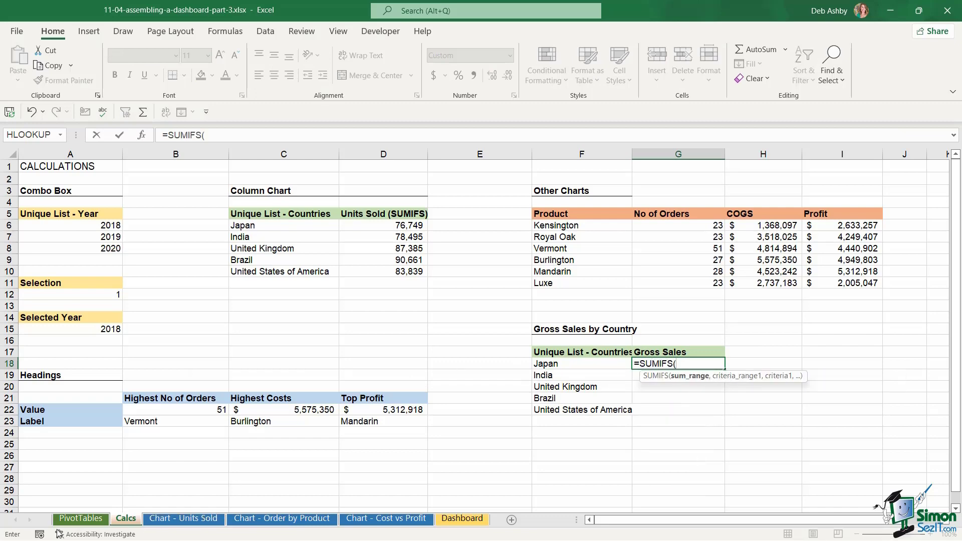
pyautogui.click(78, 518)
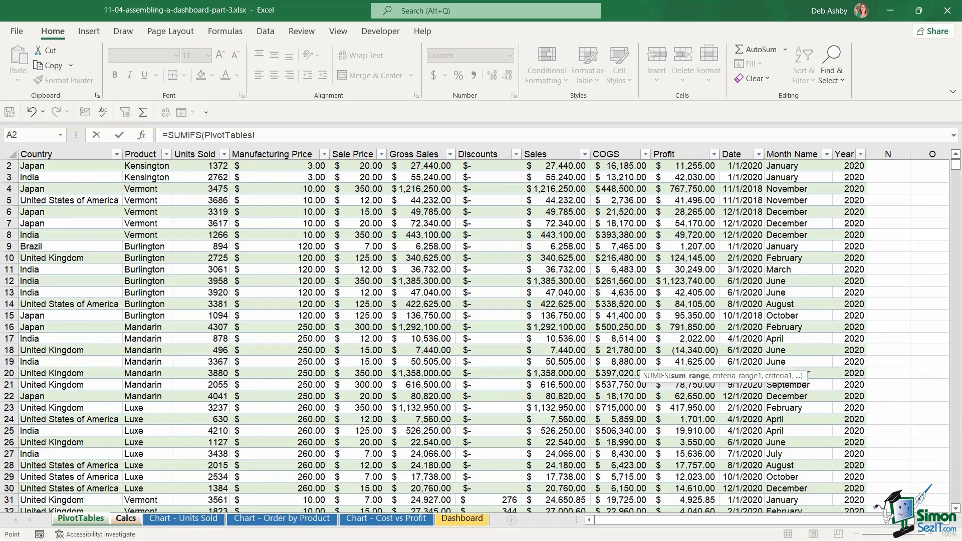
pyautogui.scroll(1, 674, 171)
pyautogui.click(413, 176)
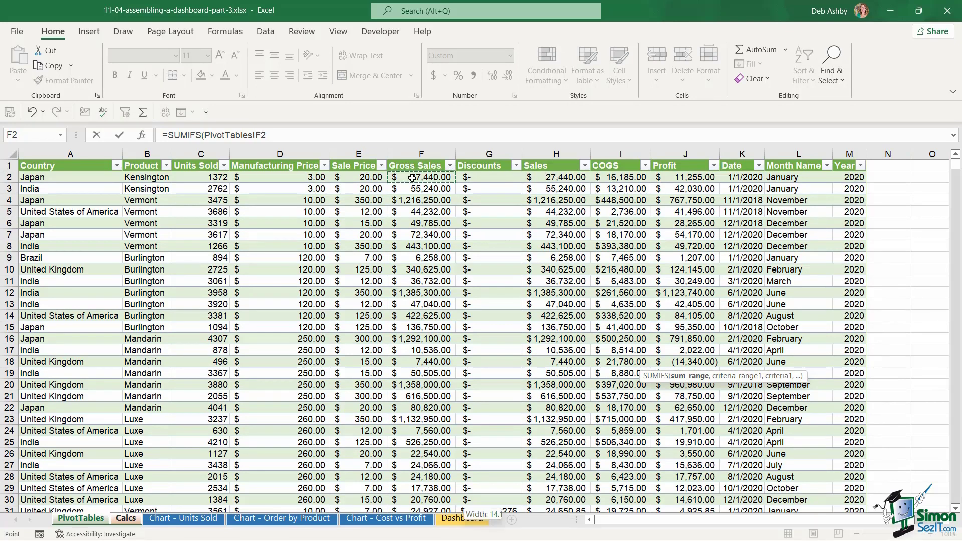
pyautogui.hotkey('ctrl', 'shift', 'Down')
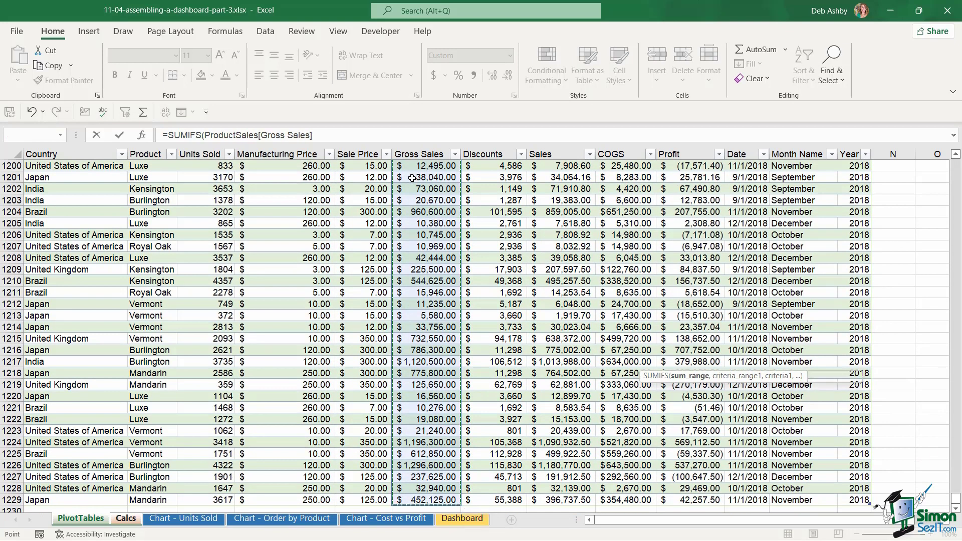
pyautogui.write(',')
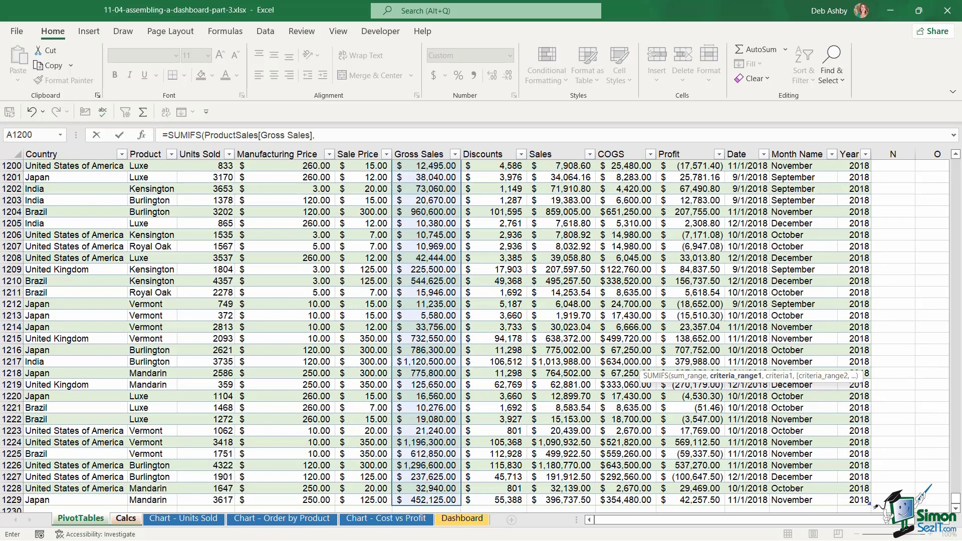
# - Add the ProductSales Country column as the formula's first criteria range, with Calcs cell F18 as its criterion
pyautogui.moveTo(956, 498); pyautogui.dragTo(956, 153)
pyautogui.click(92, 179)
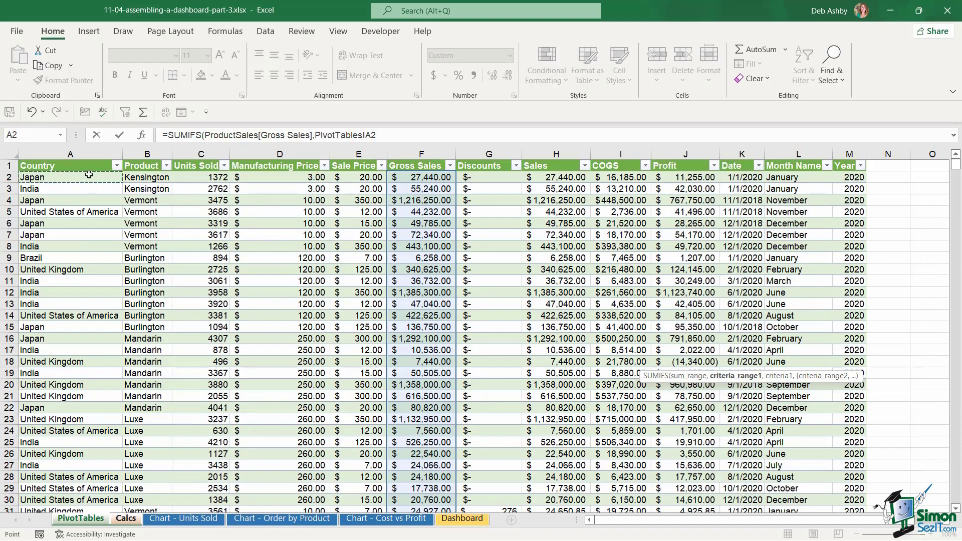
pyautogui.hotkey('ctrl', 'shift', 'Down')
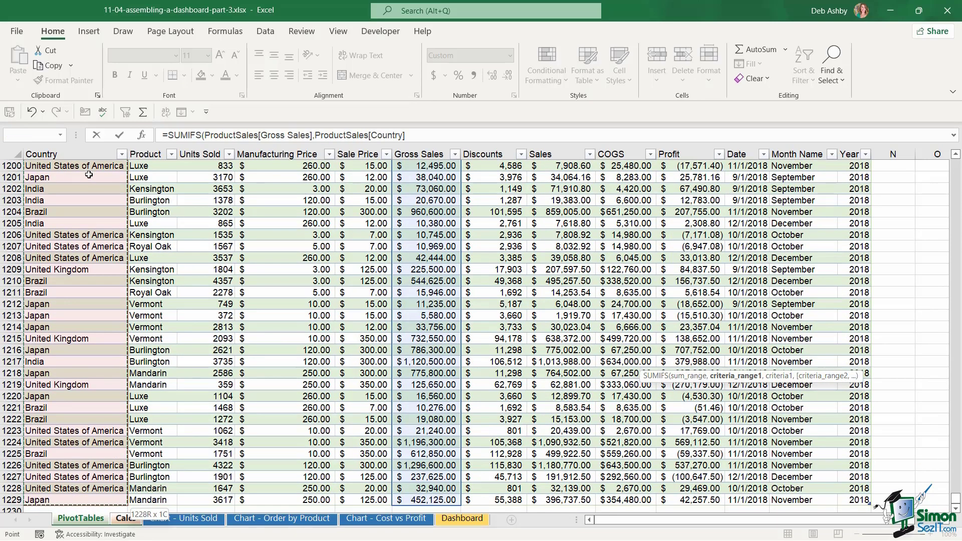
pyautogui.write(',')
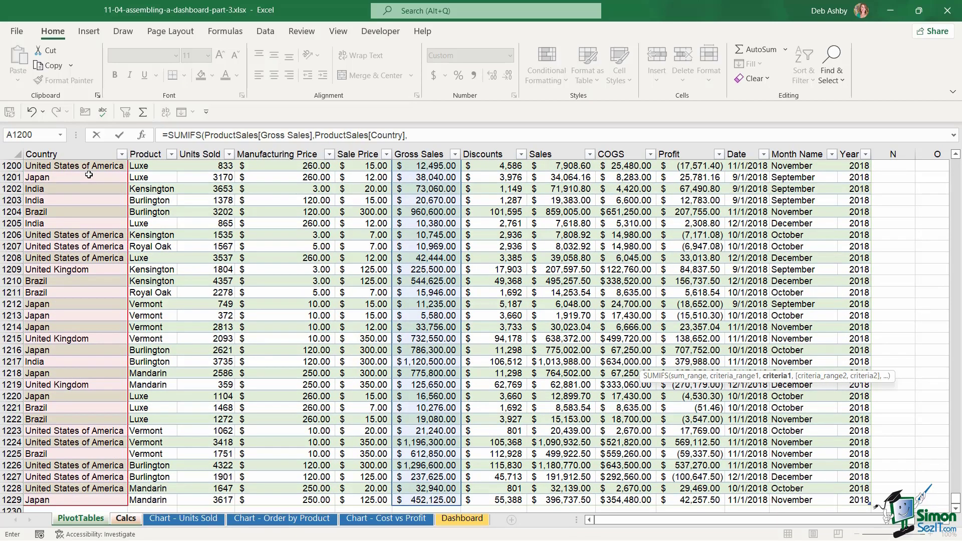
pyautogui.click(120, 520)
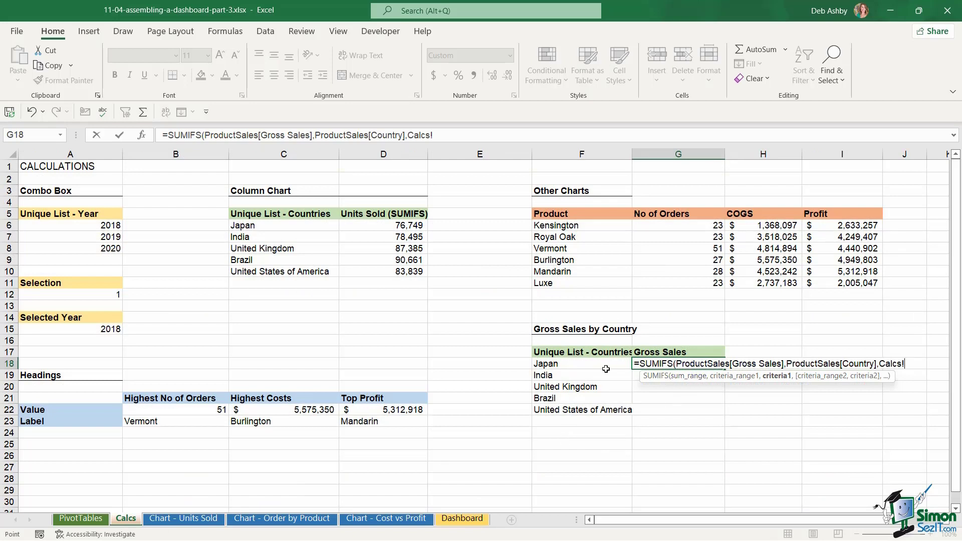
pyautogui.click(589, 365)
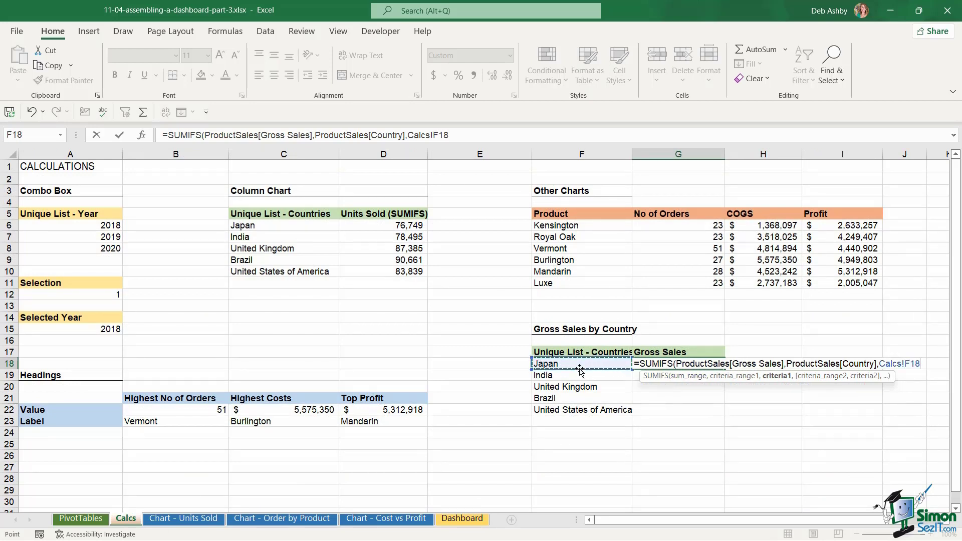
pyautogui.write(',')
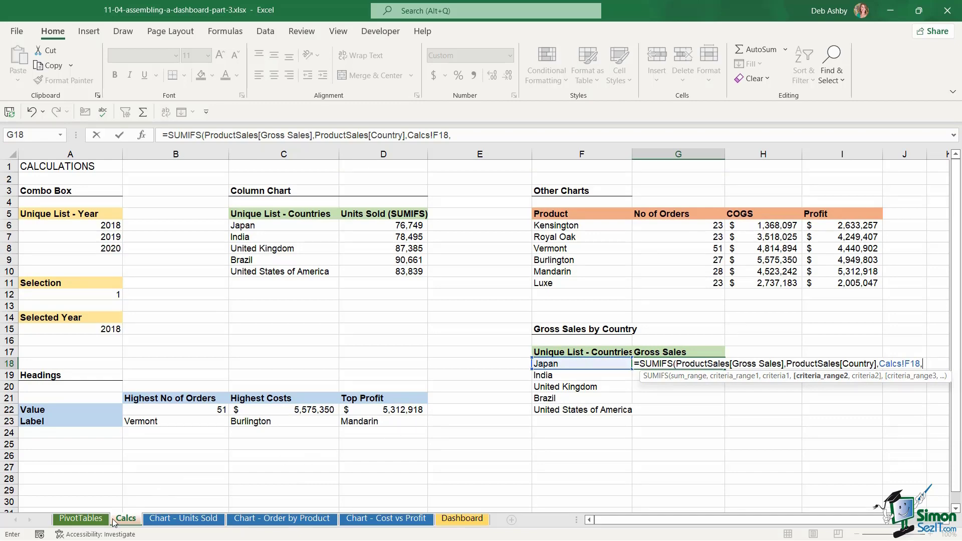
# - Add the Year column of the ProductSales table as the SUMIFS formula's second criteria range
pyautogui.click(93, 522)
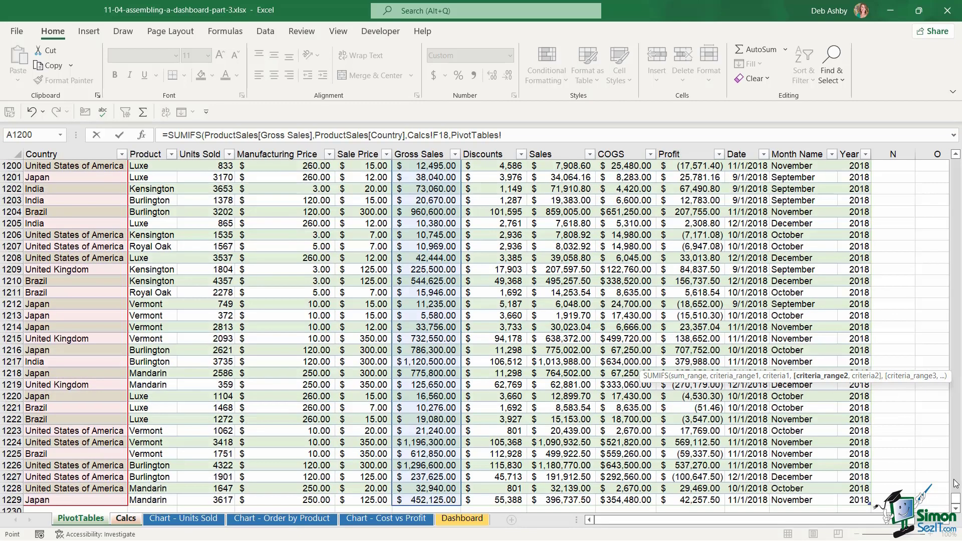
pyautogui.moveTo(956, 500); pyautogui.dragTo(956, 165)
pyautogui.click(844, 178)
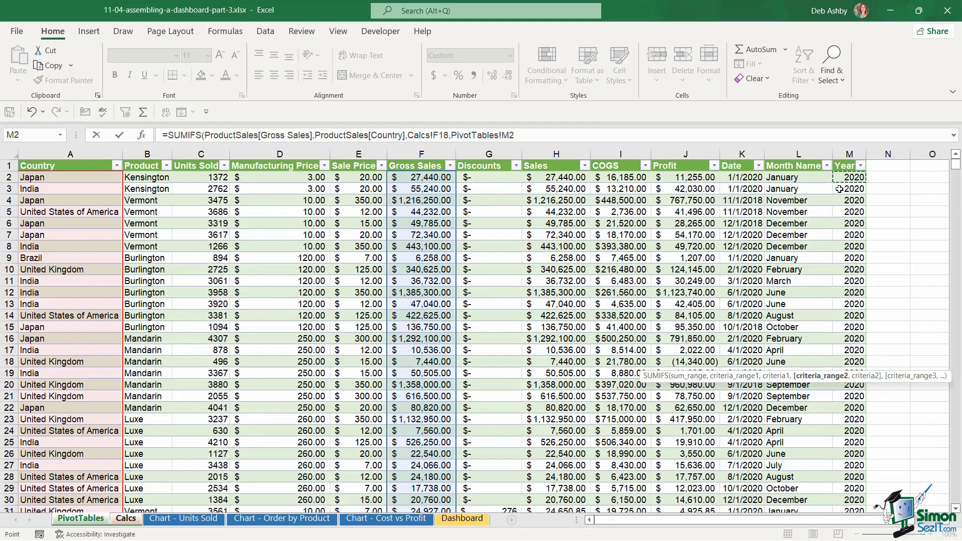
pyautogui.hotkey('ctrl', 'shift', 'Down')
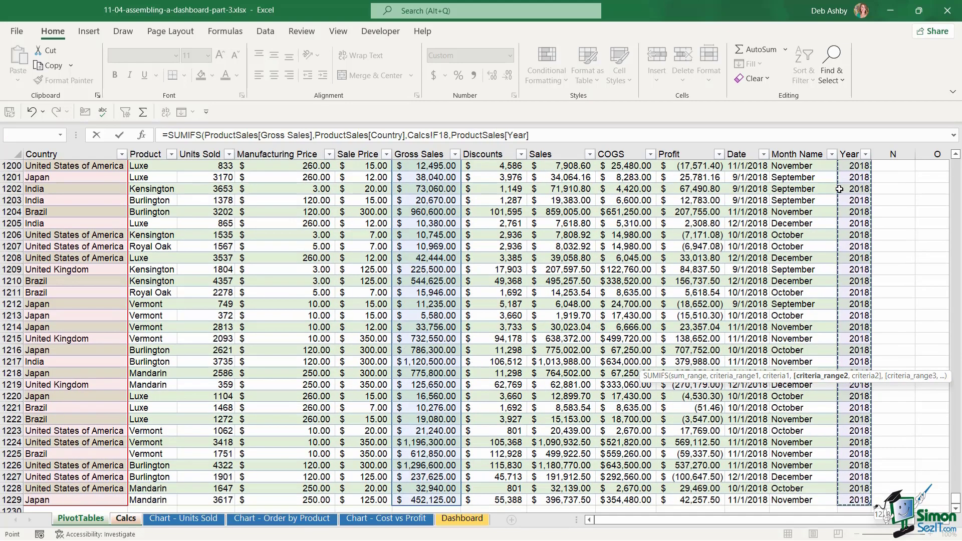
pyautogui.write(',')
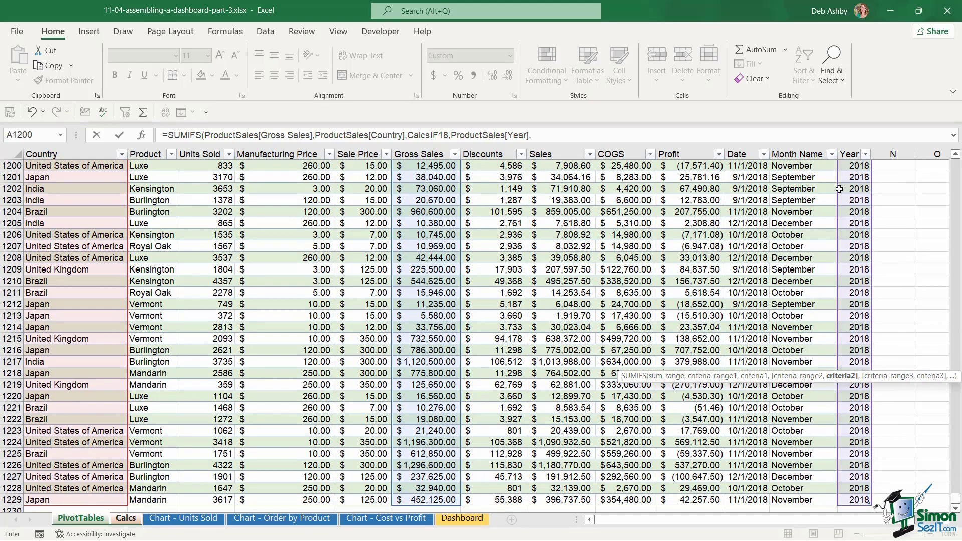
# - Use the selected year in Calcs cell A15 as an absolute reference for the second criterion and complete the formula
pyautogui.click(126, 519)
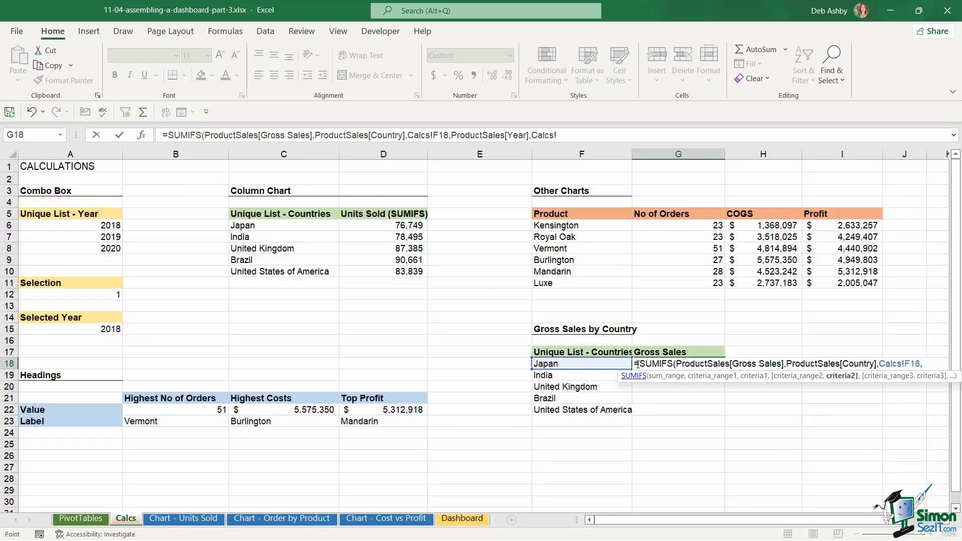
pyautogui.click(88, 328)
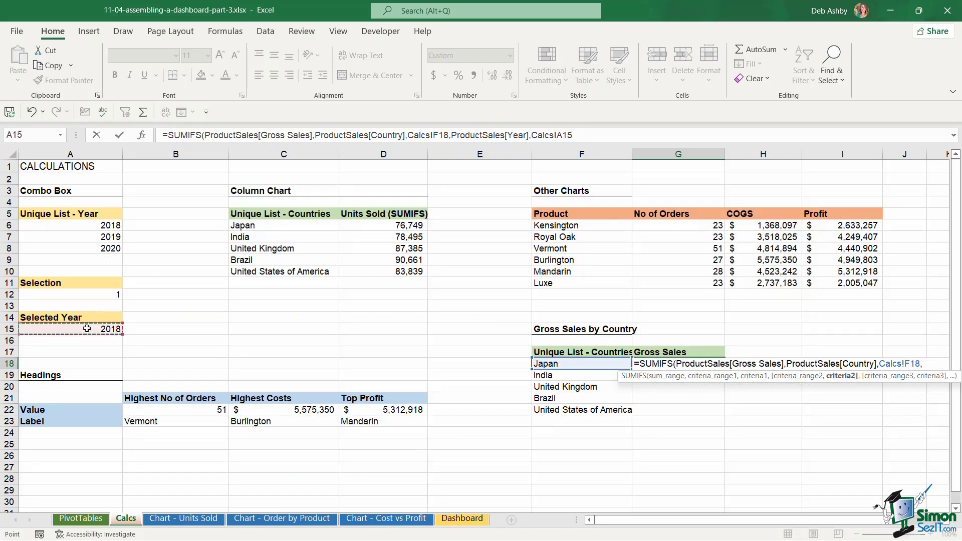
pyautogui.press('F4')
pyautogui.write(')')
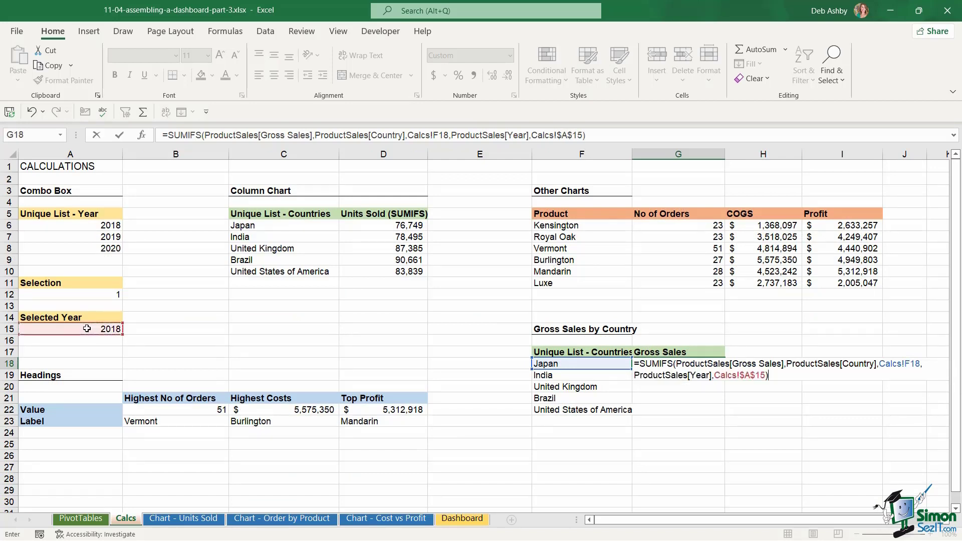
pyautogui.press('Return')
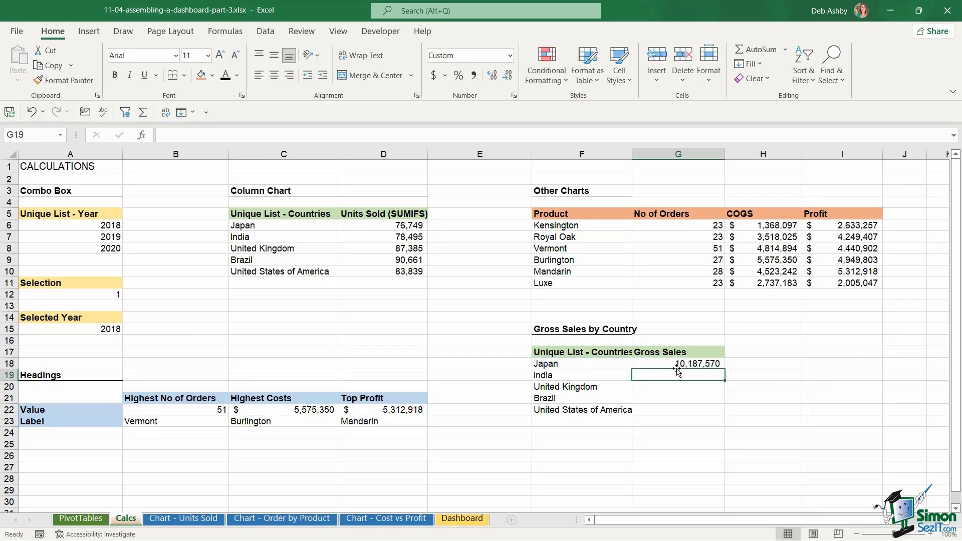
# - Fill the gross sales formula down through G22 and format G18:G22 as Accounting with dollar signs and no decimals
pyautogui.click(704, 369)
pyautogui.moveTo(726, 369); pyautogui.dragTo(726, 416)
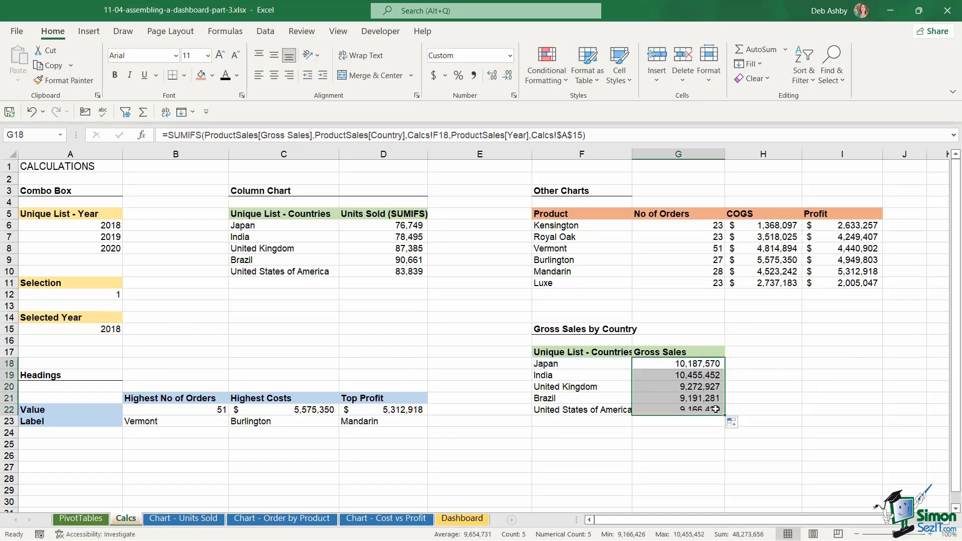
pyautogui.click(433, 76)
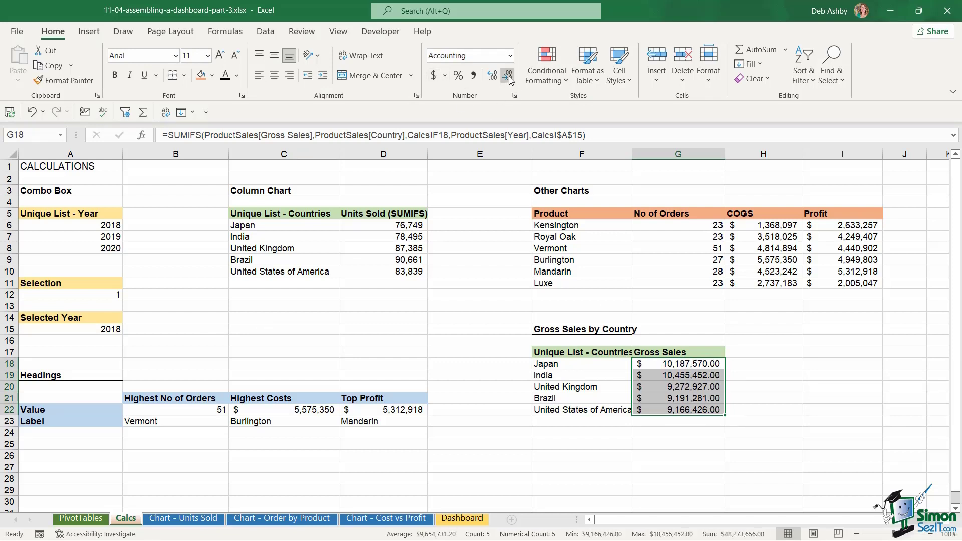
pyautogui.click(509, 78)
pyautogui.click(509, 78)
pyautogui.click(775, 382)
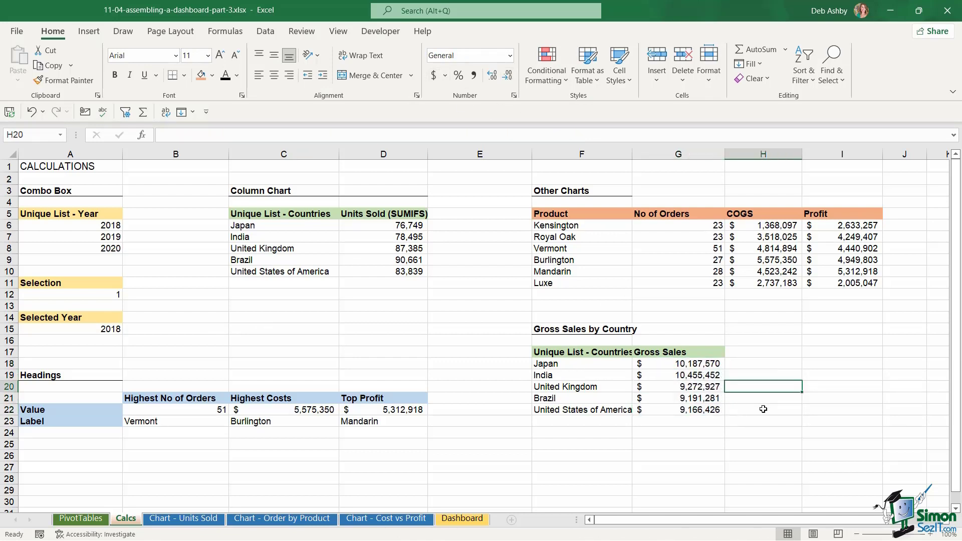
pyautogui.moveTo(675, 363); pyautogui.dragTo(679, 410)
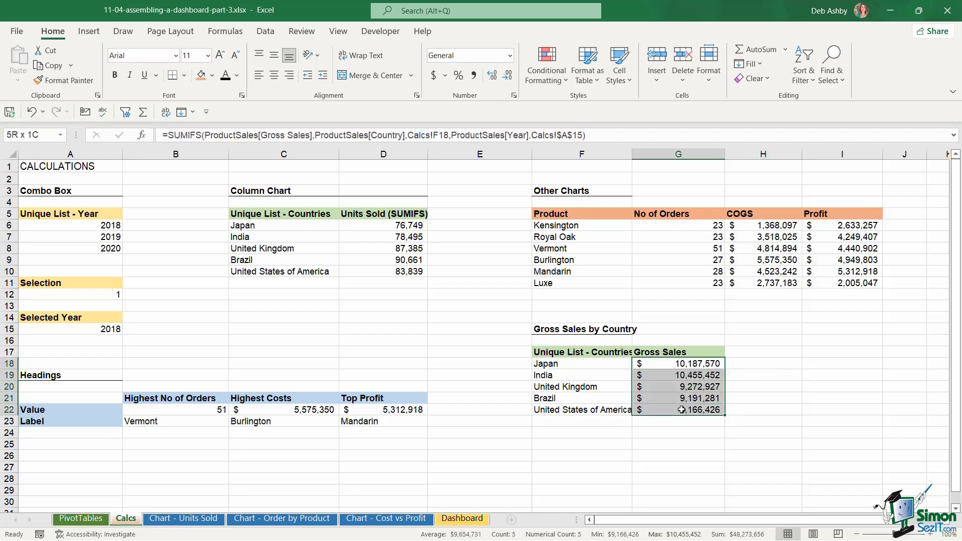
pyautogui.click(686, 362)
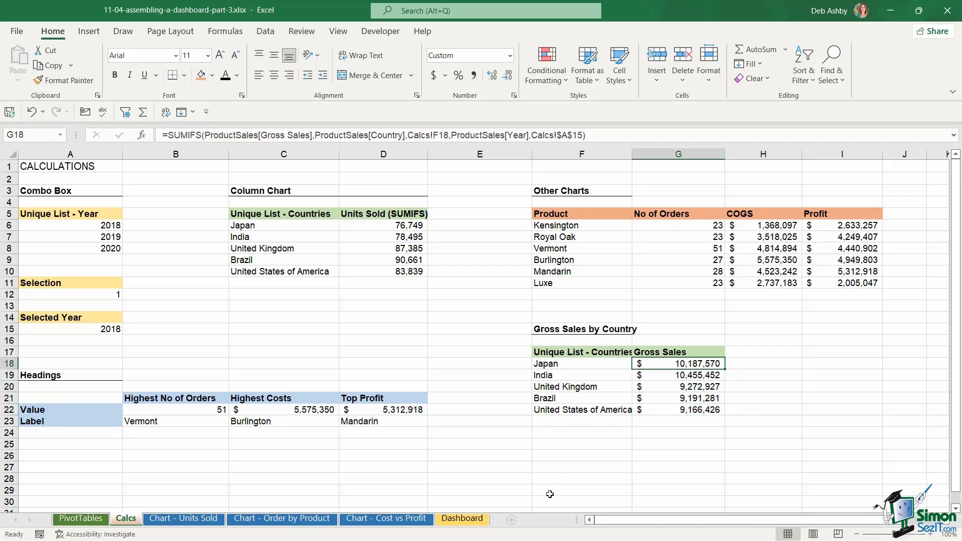
# - Draw a text box about 1.16" wide and 0.26" high beside the JAPAN heading on the Dashboard sheet
pyautogui.click(458, 520)
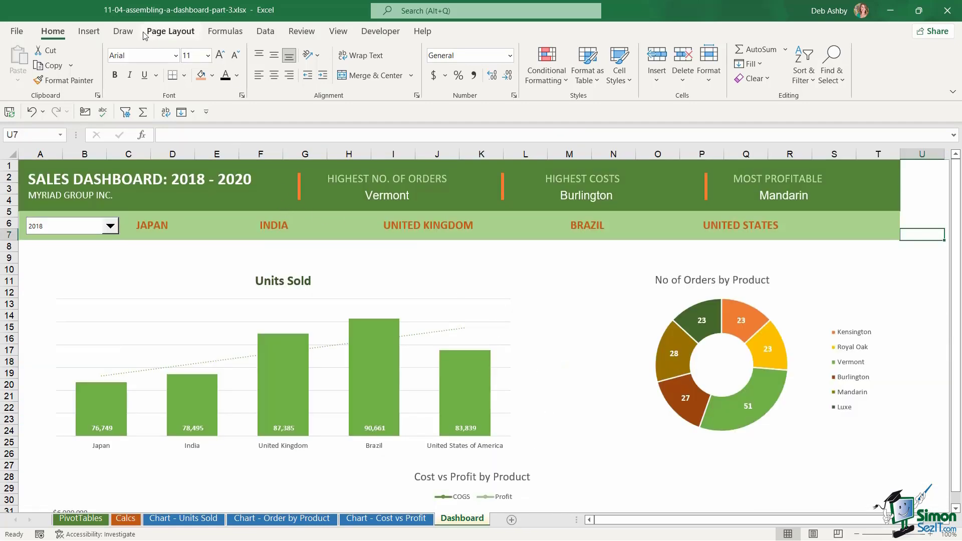
pyautogui.click(89, 31)
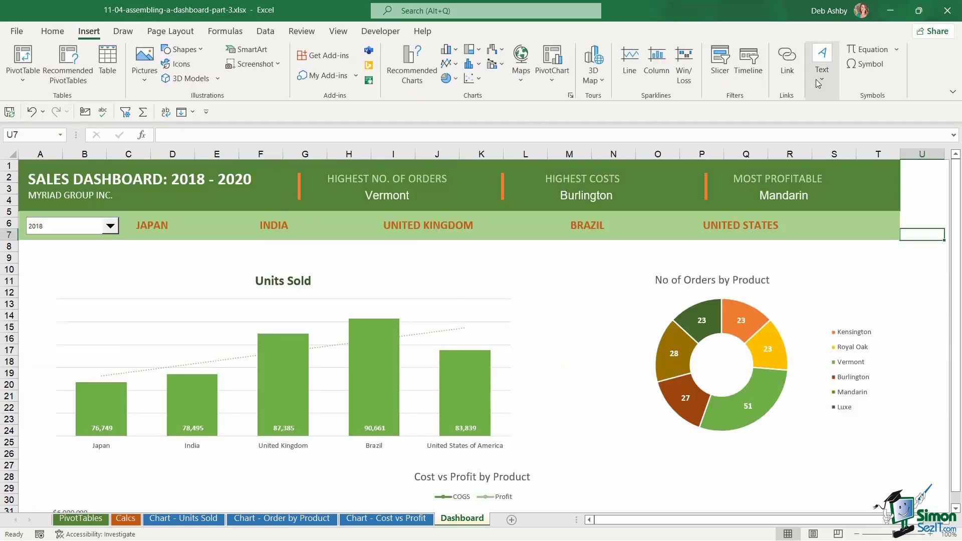
pyautogui.click(822, 65)
pyautogui.click(819, 125)
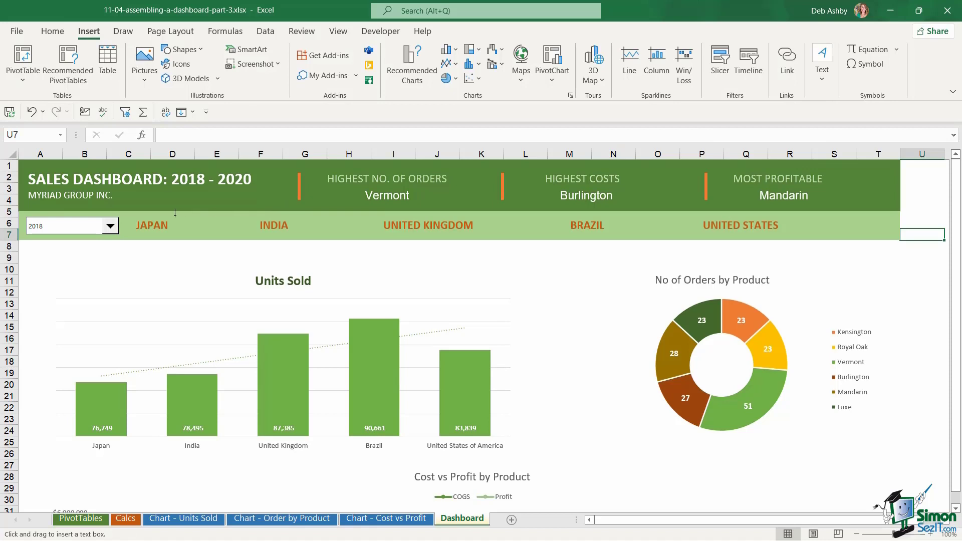
pyautogui.moveTo(171, 219); pyautogui.dragTo(242, 233)
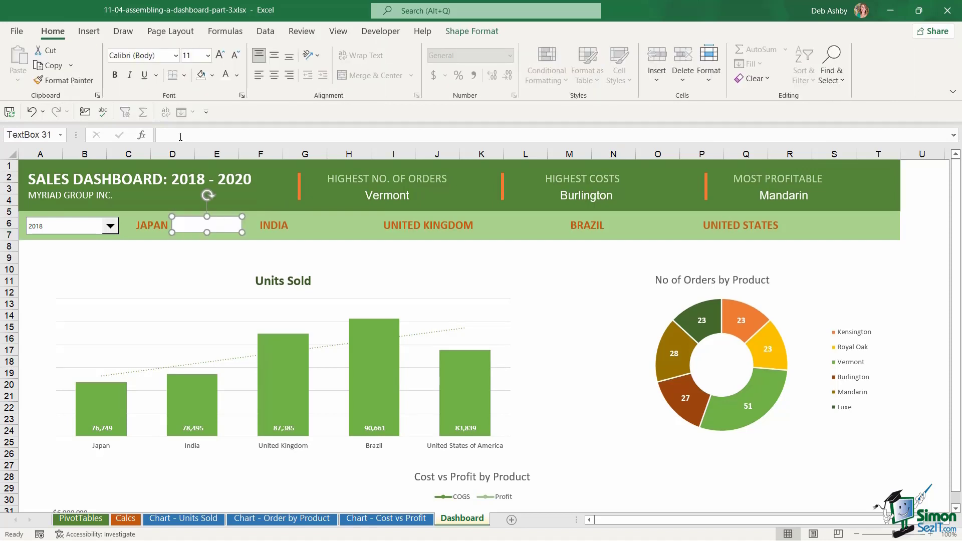
# - Link the new text box to Japan's gross sales in Calcs cell G18
pyautogui.write('=')
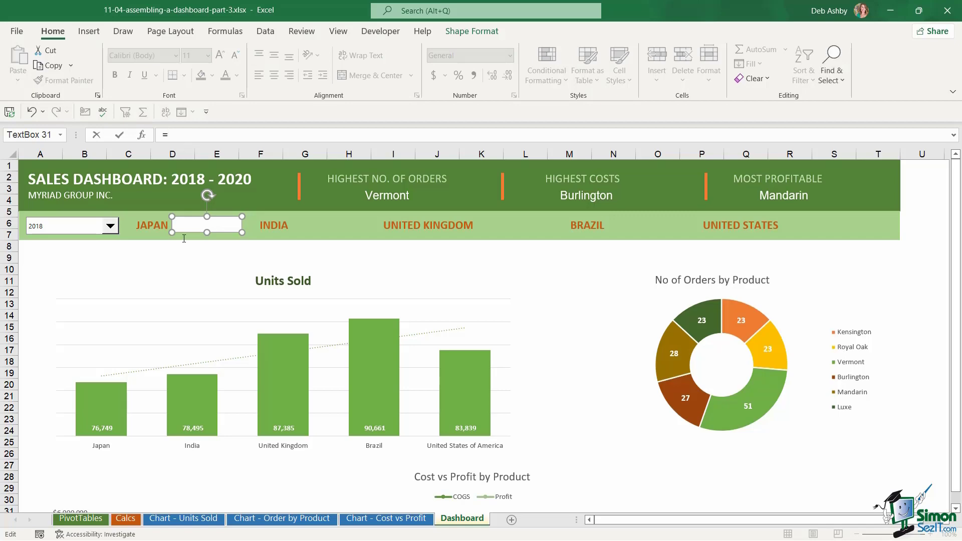
pyautogui.click(126, 519)
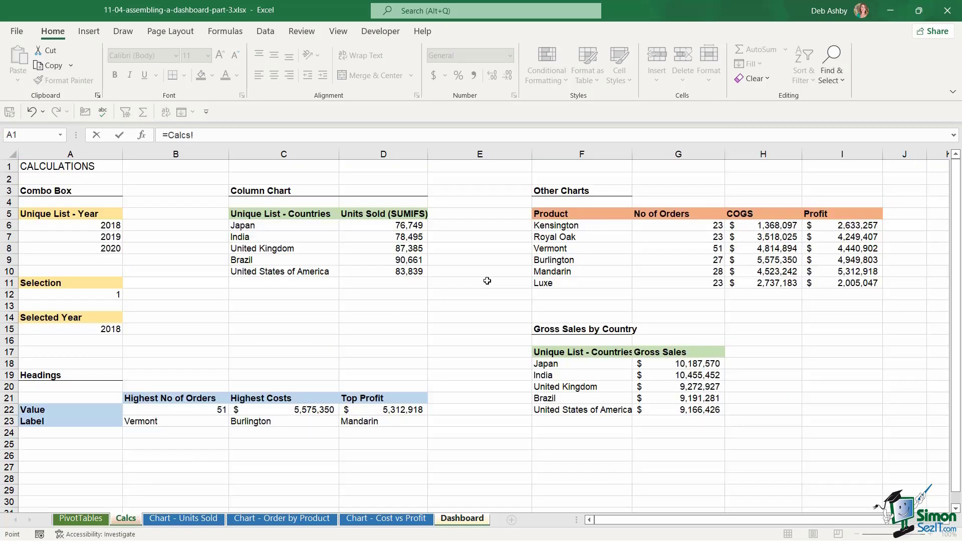
pyautogui.click(684, 364)
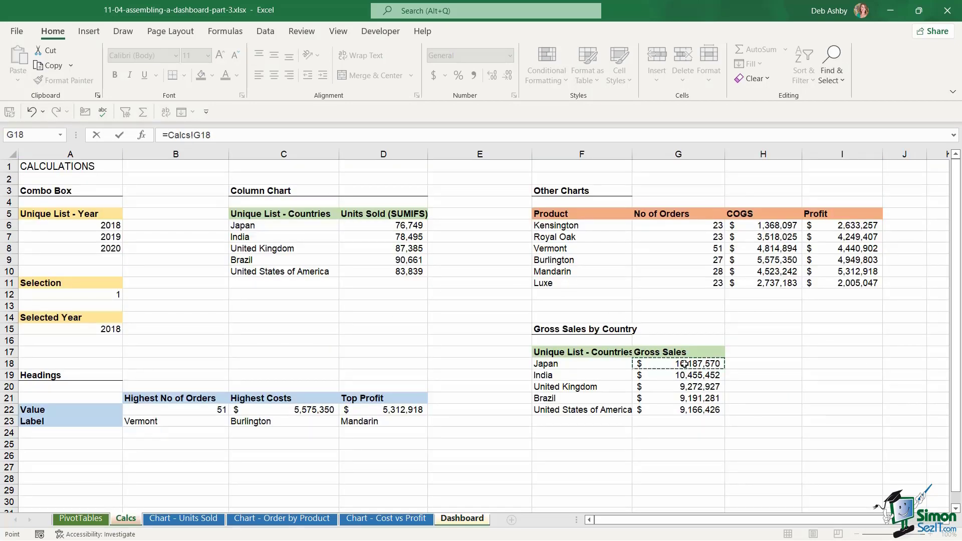
pyautogui.press('Return')
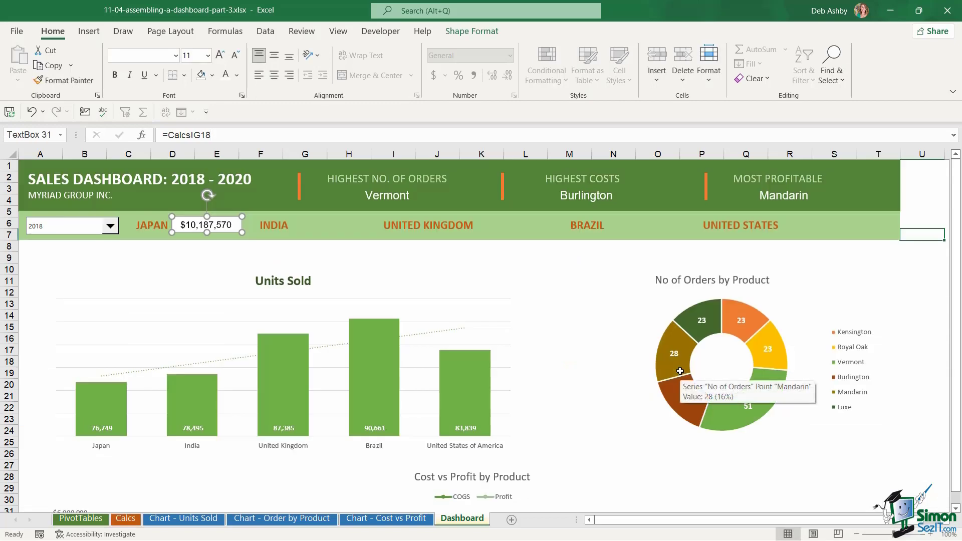
# - Remove the fill and outline from the Japan gross sales text box
pyautogui.click(473, 33)
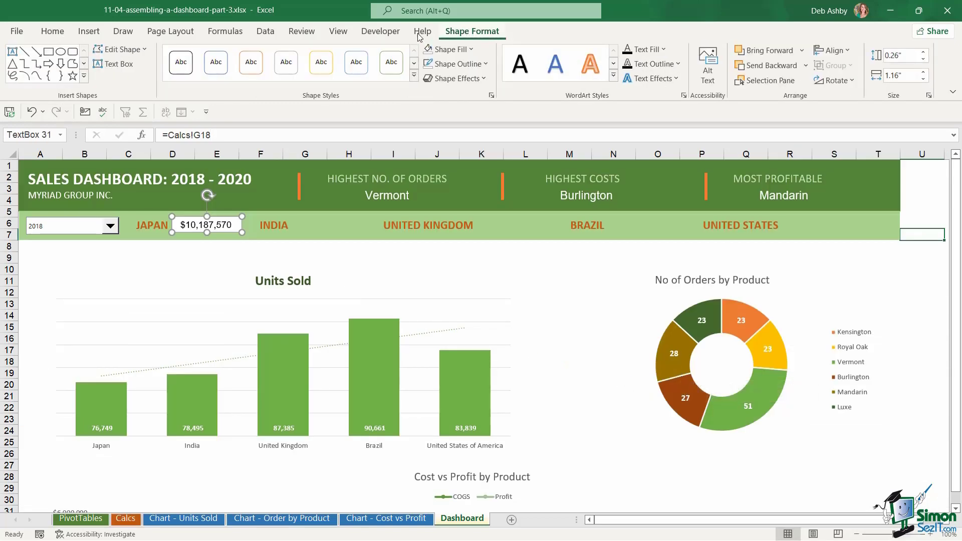
pyautogui.click(471, 50)
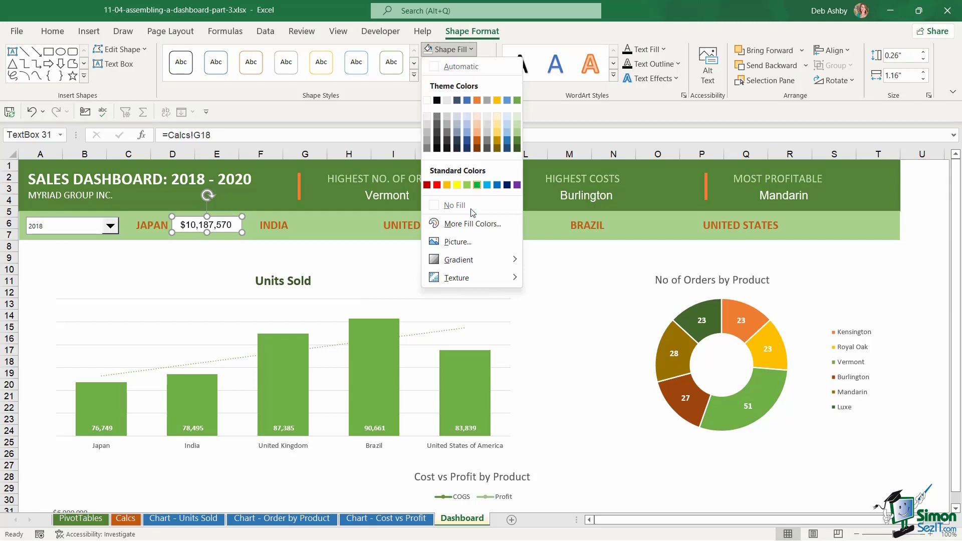
pyautogui.click(455, 206)
pyautogui.click(478, 64)
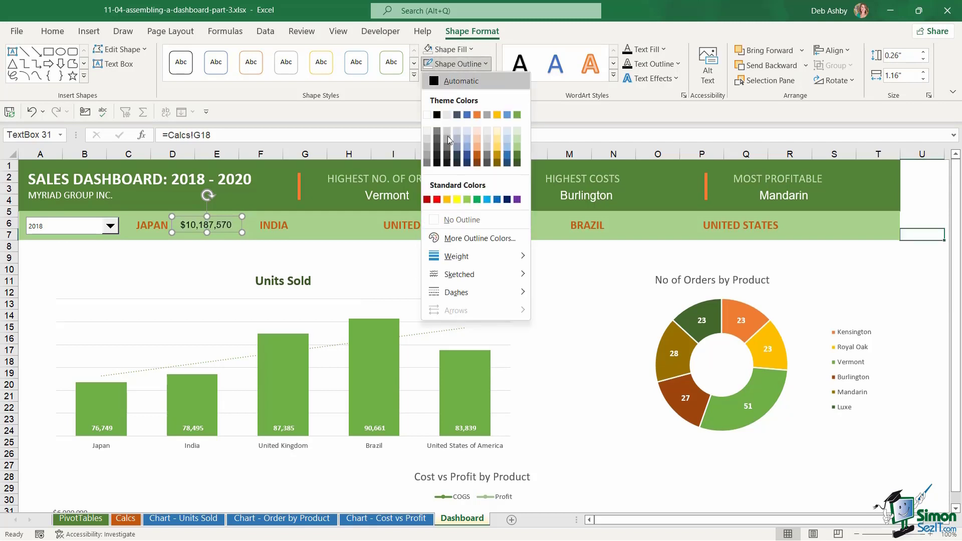
pyautogui.click(449, 219)
# - Duplicate the Japan sales text box, place the copy beside the INDIA heading, and link it to Calcs cell G19
pyautogui.hotkey('ctrl', 'd')
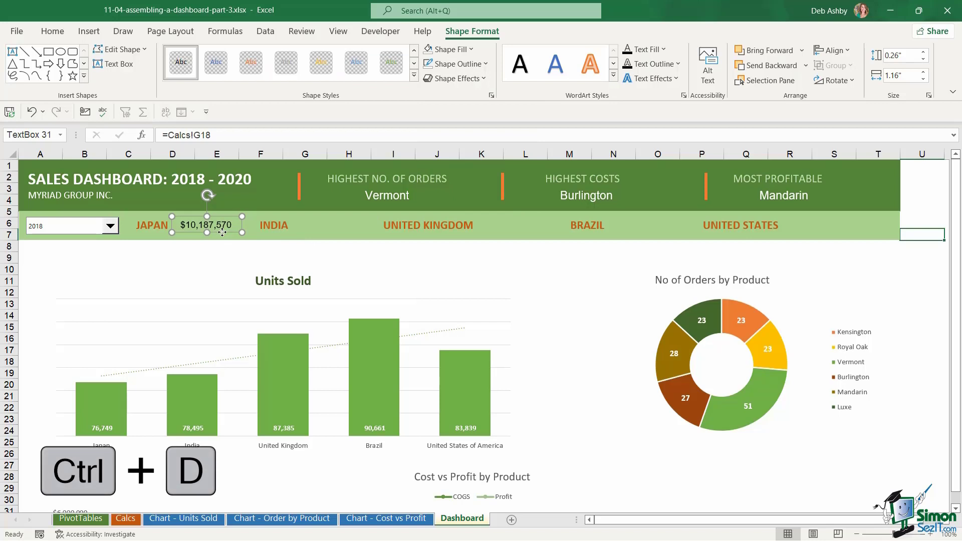
pyautogui.moveTo(235, 240); pyautogui.dragTo(346, 232)
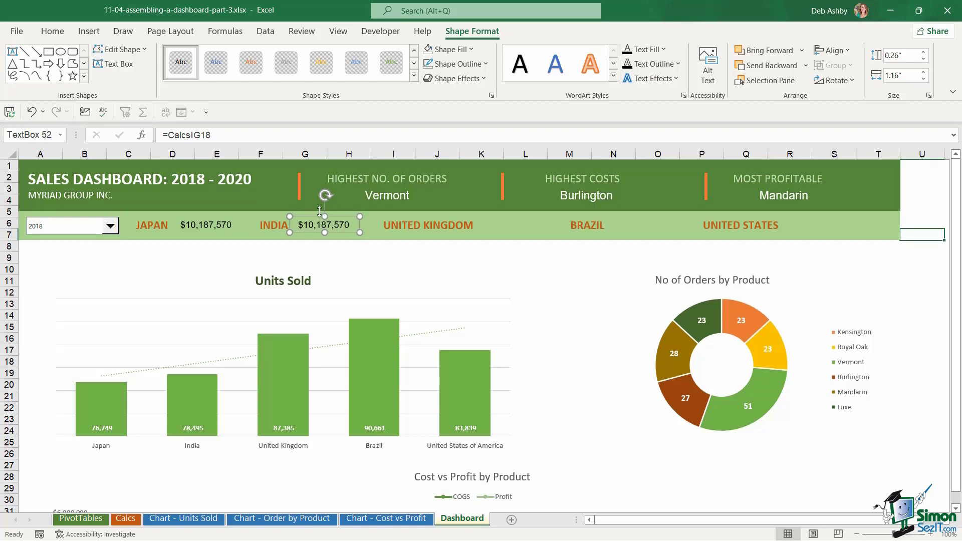
pyautogui.moveTo(219, 135); pyautogui.dragTo(110, 122)
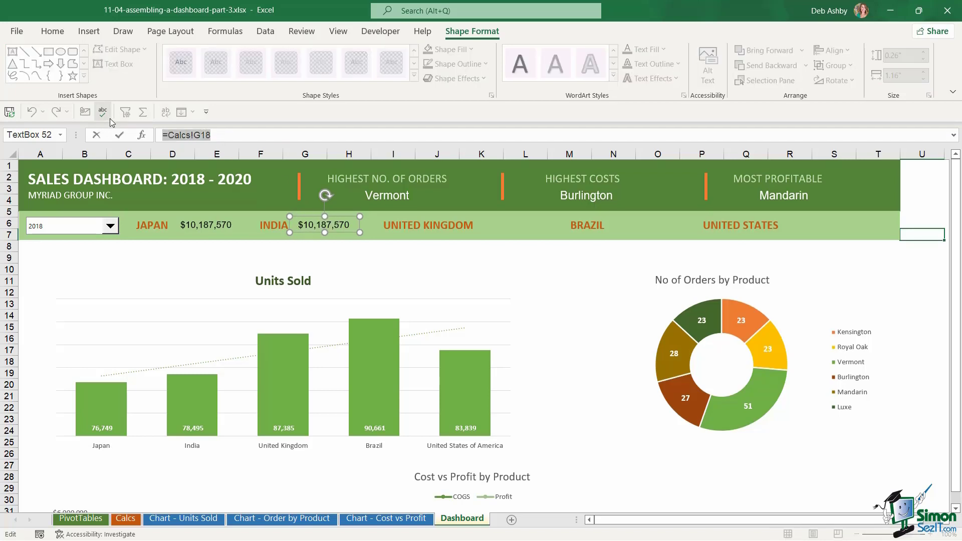
pyautogui.write('=')
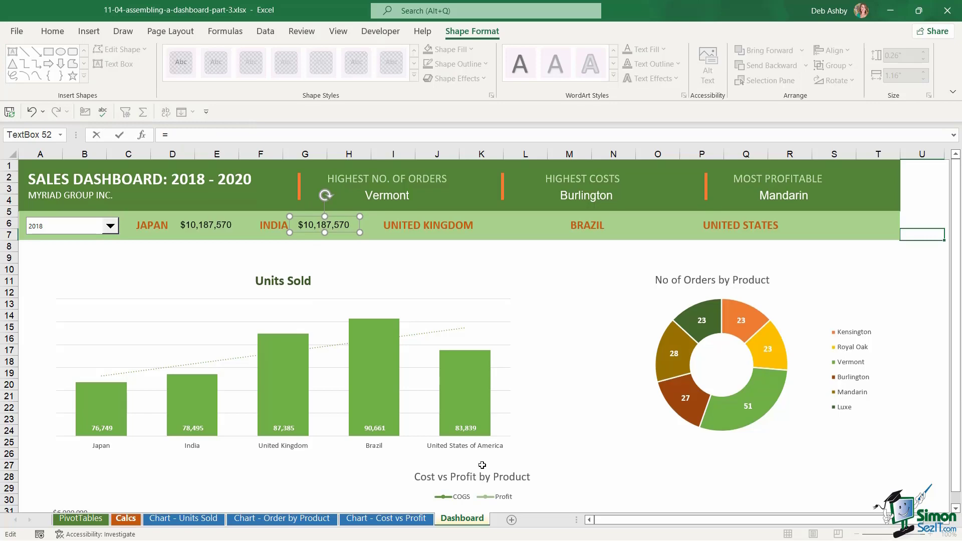
pyautogui.click(126, 519)
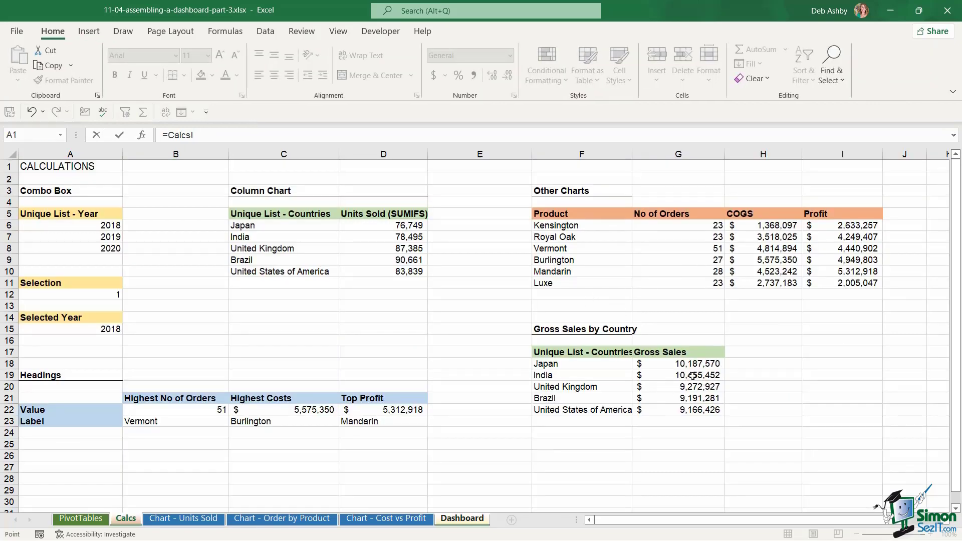
pyautogui.click(692, 376)
pyautogui.press('Return')
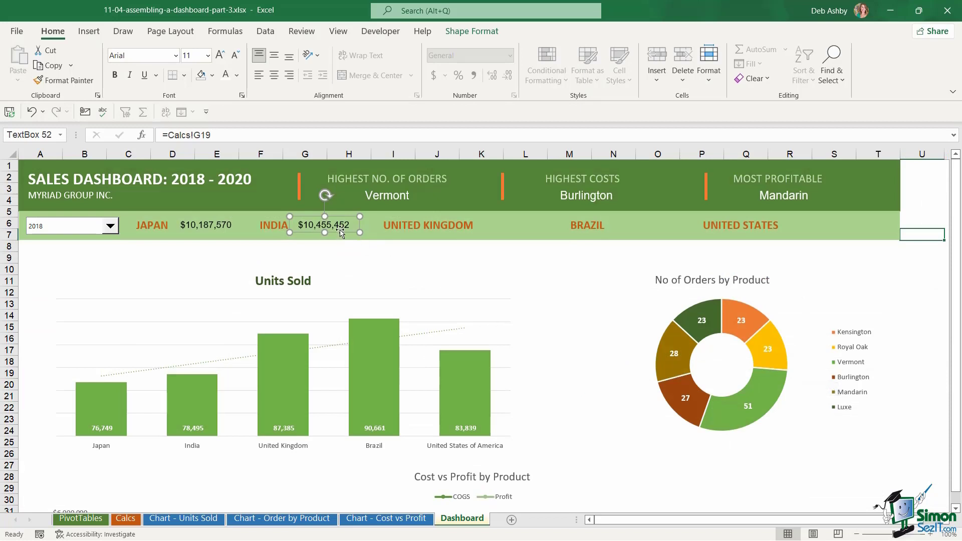
# - Place another copy of the sales text box beside the UNITED KINGDOM heading and link it to Calcs cell G20
pyautogui.moveTo(340, 231); pyautogui.dragTo(522, 232)
pyautogui.write('=')
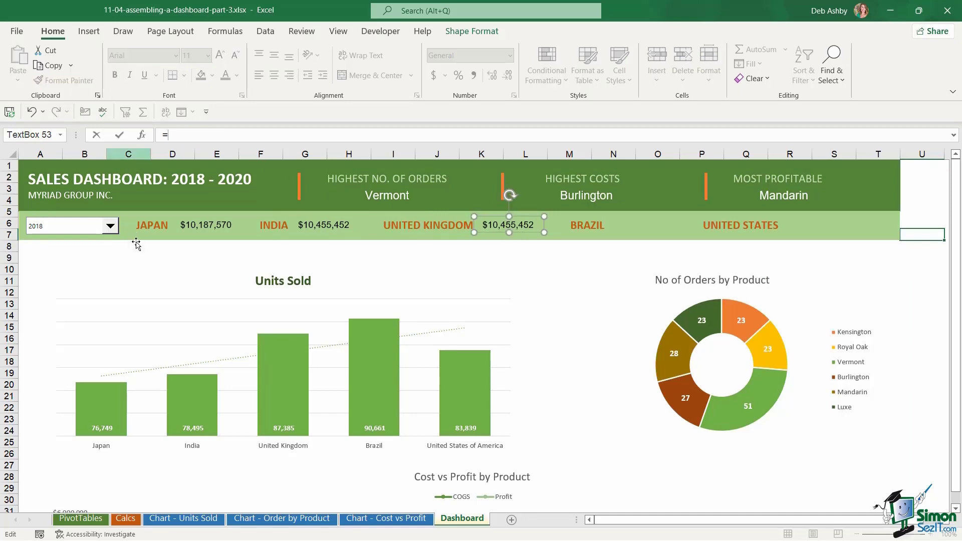
pyautogui.click(126, 519)
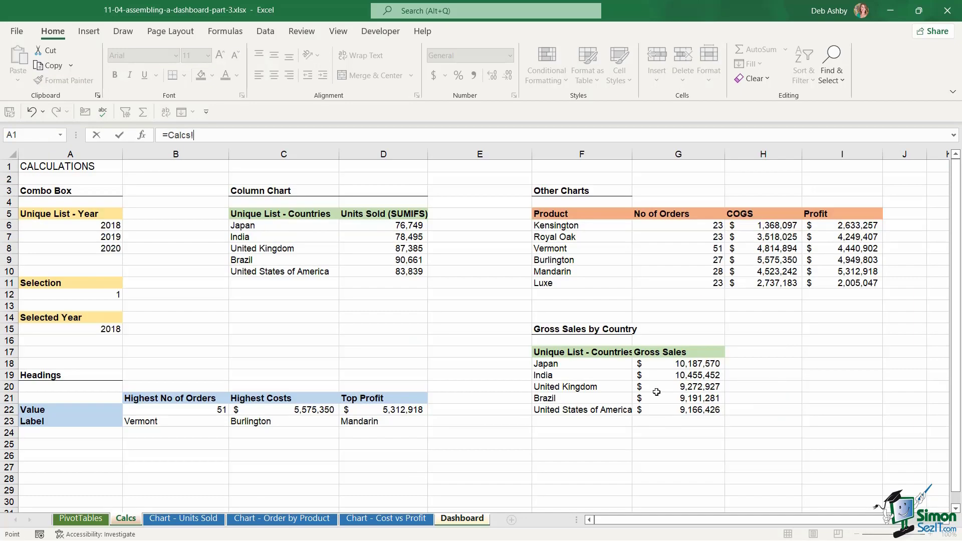
pyautogui.click(674, 384)
pyautogui.press('Return')
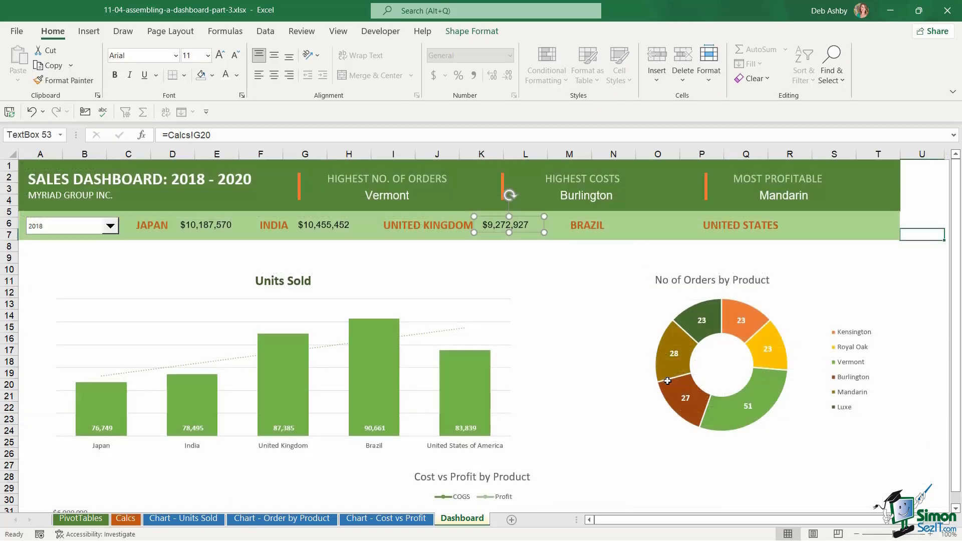
# - Duplicate the United Kingdom sales text box and position the copy beside the BRAZIL heading
pyautogui.hotkey('ctrl', 'd')
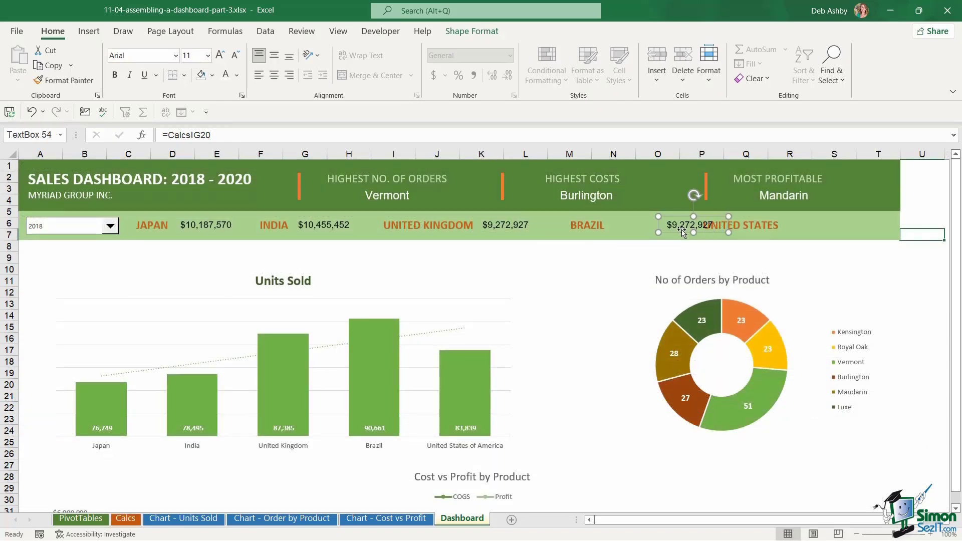
pyautogui.moveTo(669, 232); pyautogui.dragTo(625, 233)
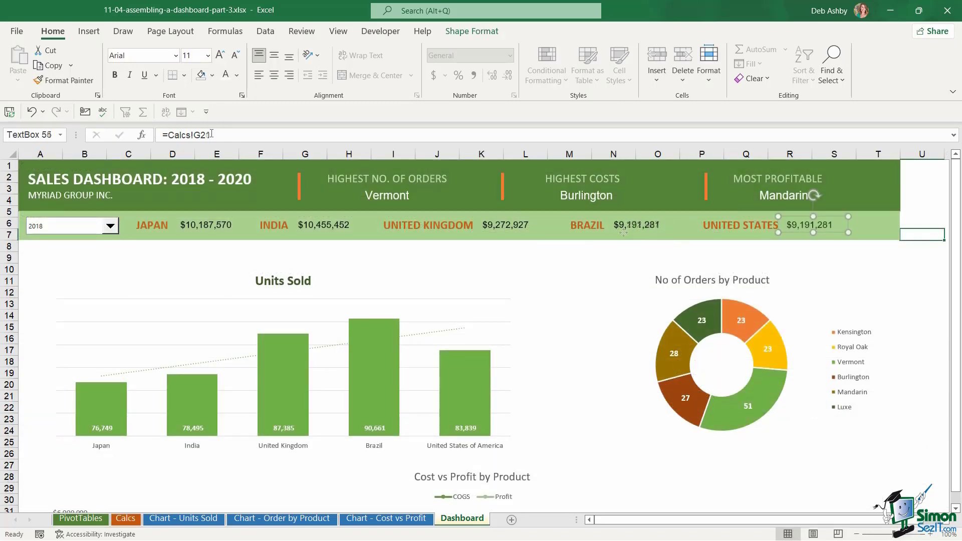
# - Link the sales text box beside the UNITED STATES heading to Calcs cell G22
pyautogui.moveTo(211, 134); pyautogui.dragTo(161, 145)
pyautogui.write('=')
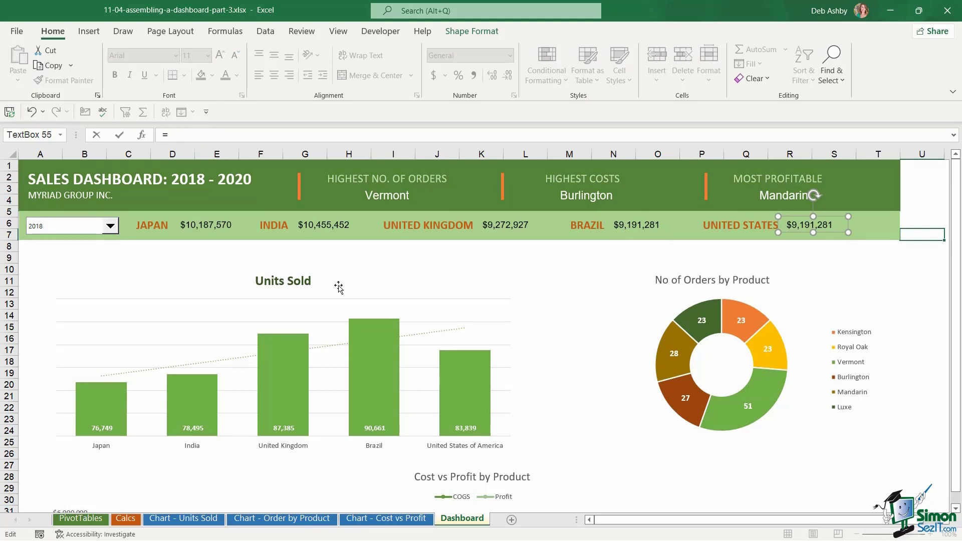
pyautogui.click(126, 518)
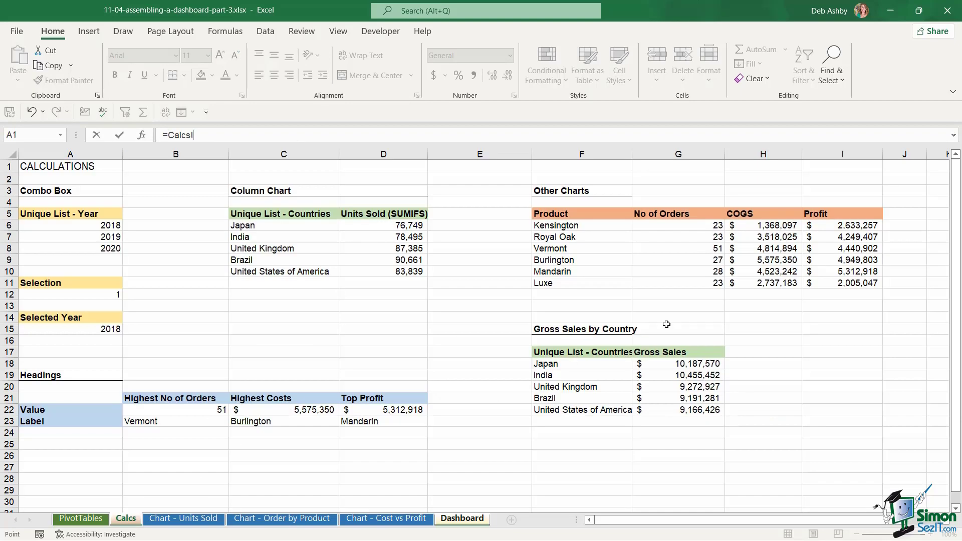
pyautogui.click(722, 410)
pyautogui.press('Return')
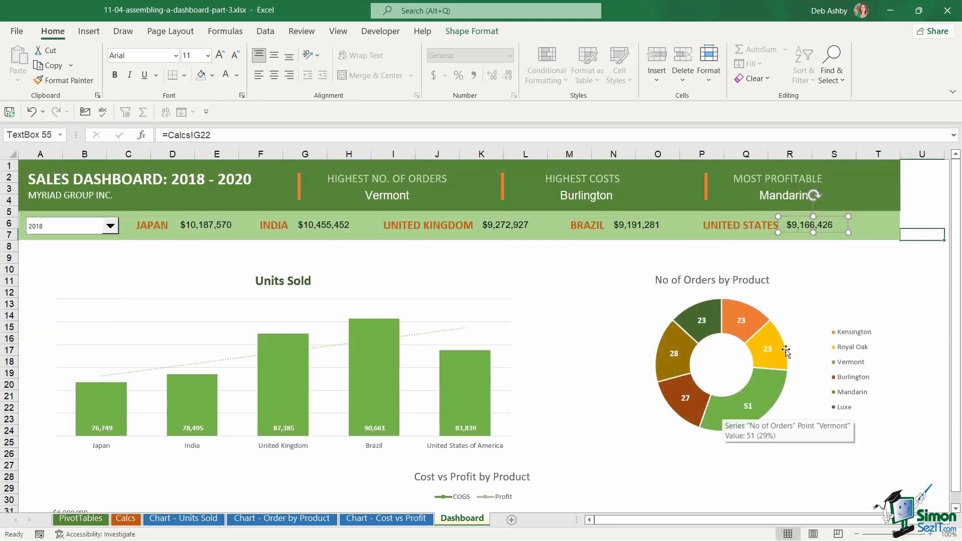
# - Select all five country gross sales text boxes and align them by their top edges
pyautogui.keyDown('ctrl'); pyautogui.click(641, 228); pyautogui.keyUp('ctrl')
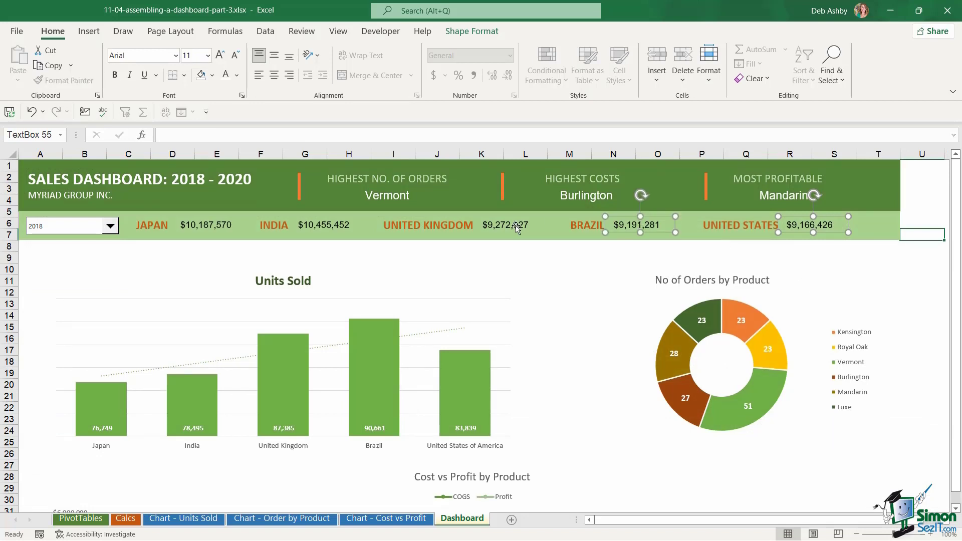
pyautogui.keyDown('ctrl'); pyautogui.click(509, 228); pyautogui.keyUp('ctrl')
pyautogui.keyDown('ctrl'); pyautogui.click(332, 226); pyautogui.keyUp('ctrl')
pyautogui.keyDown('ctrl'); pyautogui.click(206, 227); pyautogui.keyUp('ctrl')
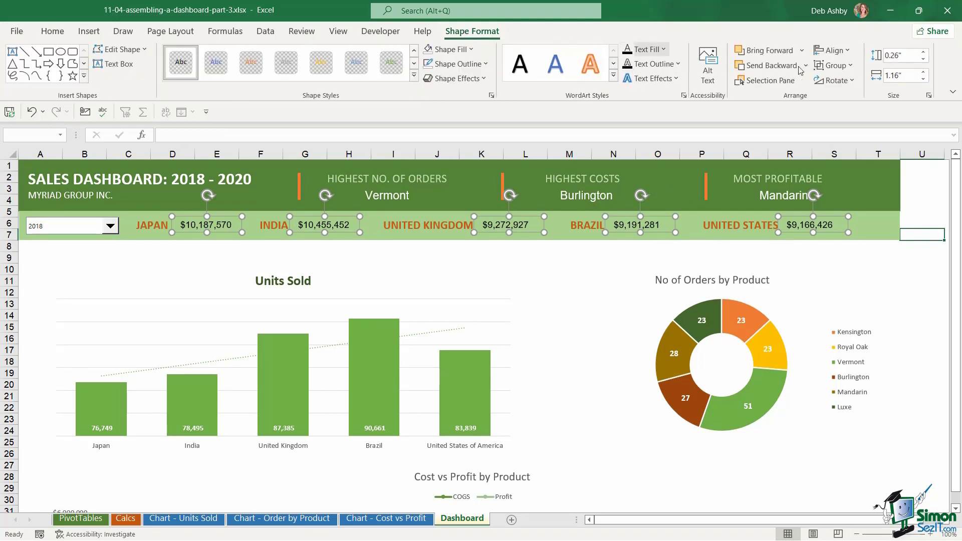
pyautogui.click(472, 31)
pyautogui.click(847, 51)
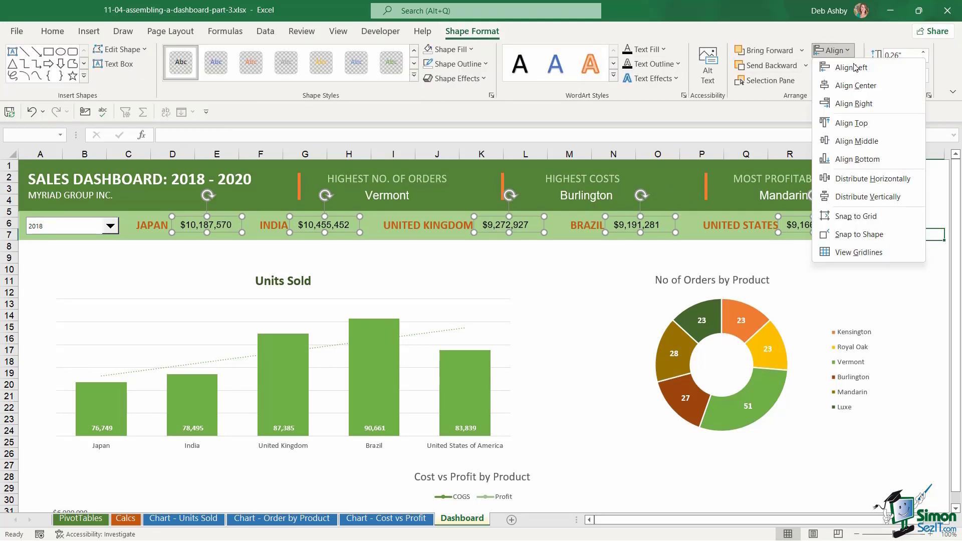
pyautogui.click(862, 127)
pyautogui.click(581, 294)
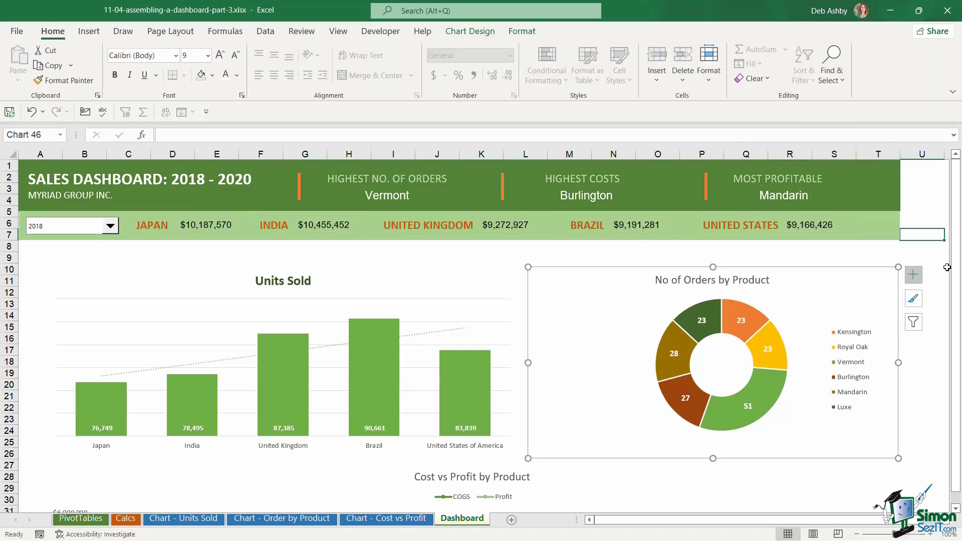
pyautogui.click(927, 208)
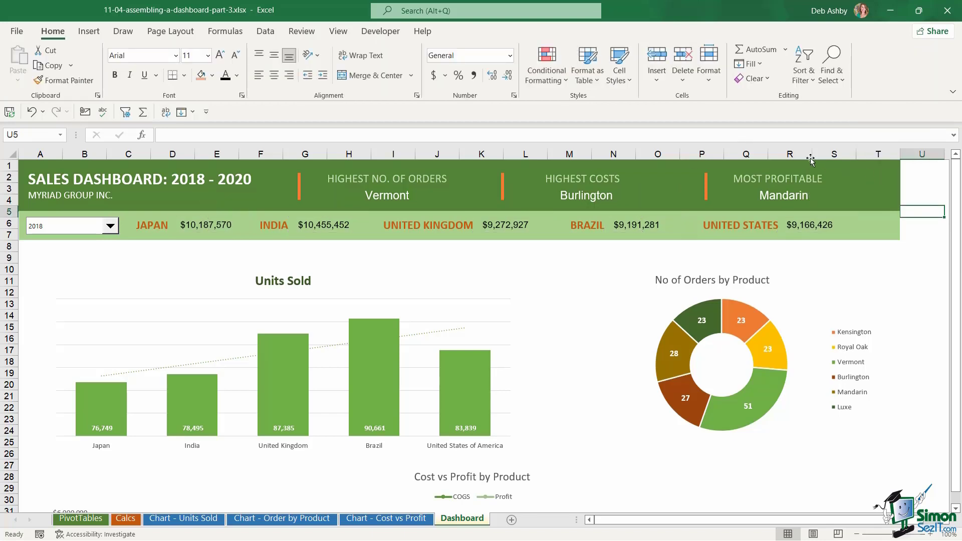
# - Test the dashboard's year selector by switching it to 2019 and then to 2020
pyautogui.click(111, 227)
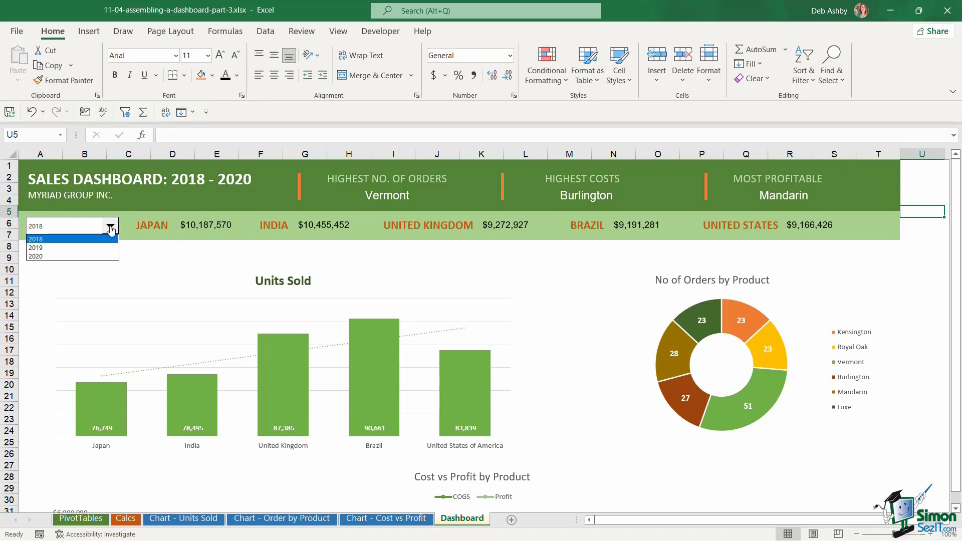
pyautogui.click(64, 247)
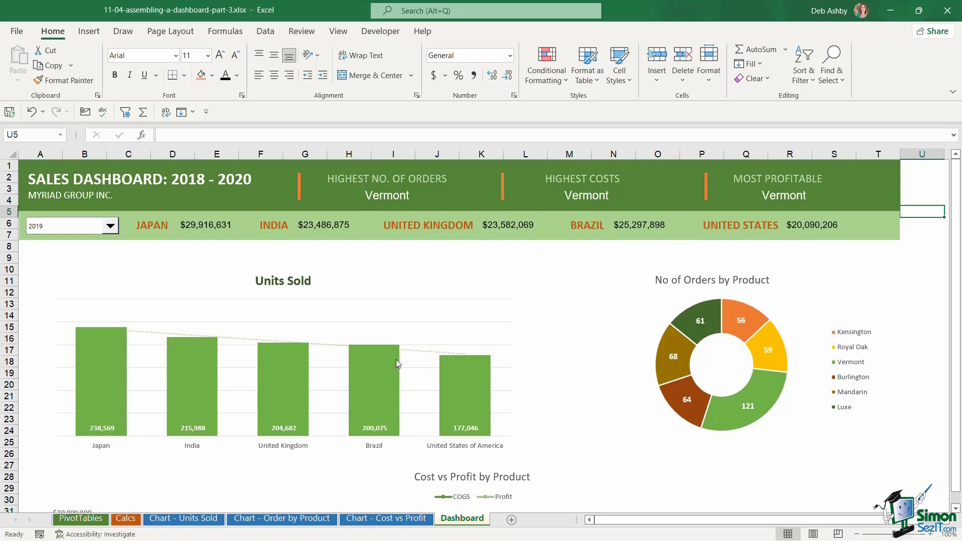
pyautogui.click(110, 227)
pyautogui.click(55, 261)
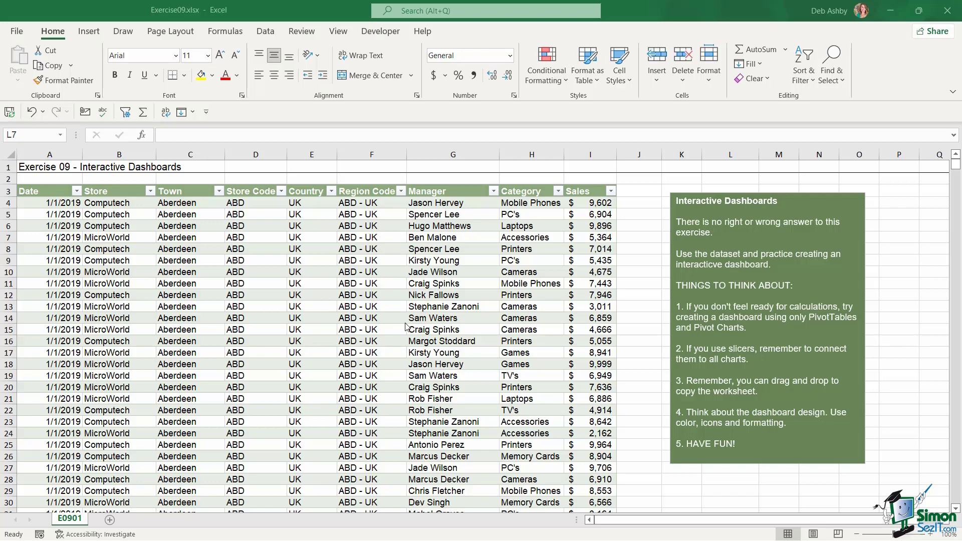
pyautogui.click(357, 342)
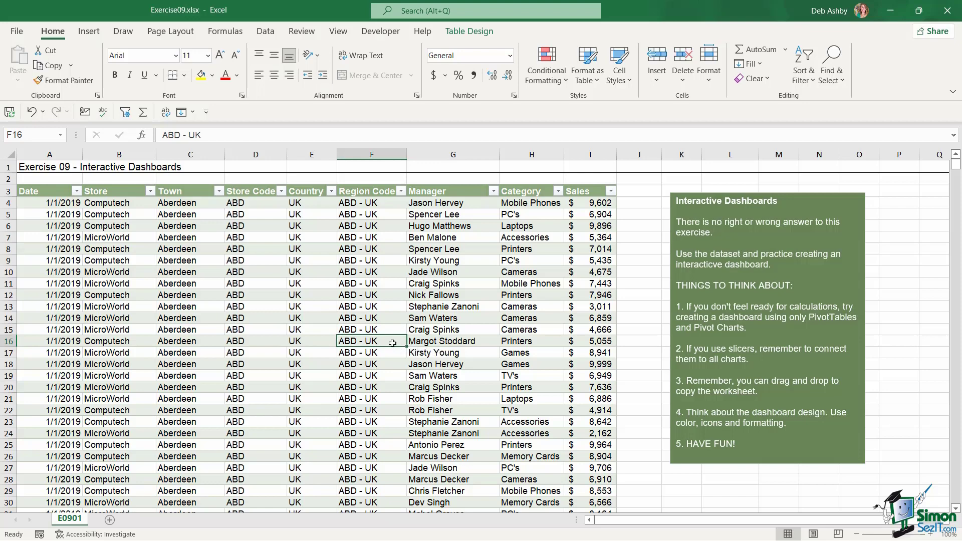